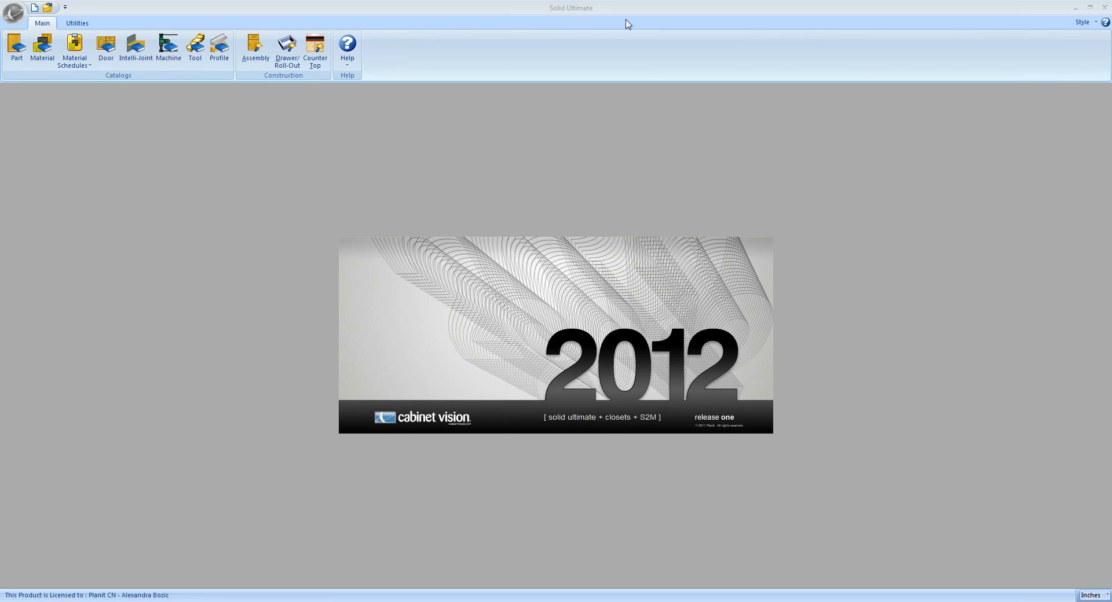
# Open the Door Slides.cvj job and display the sliding door settings of the tall cabinet's face section.
pyautogui.click(14, 12)
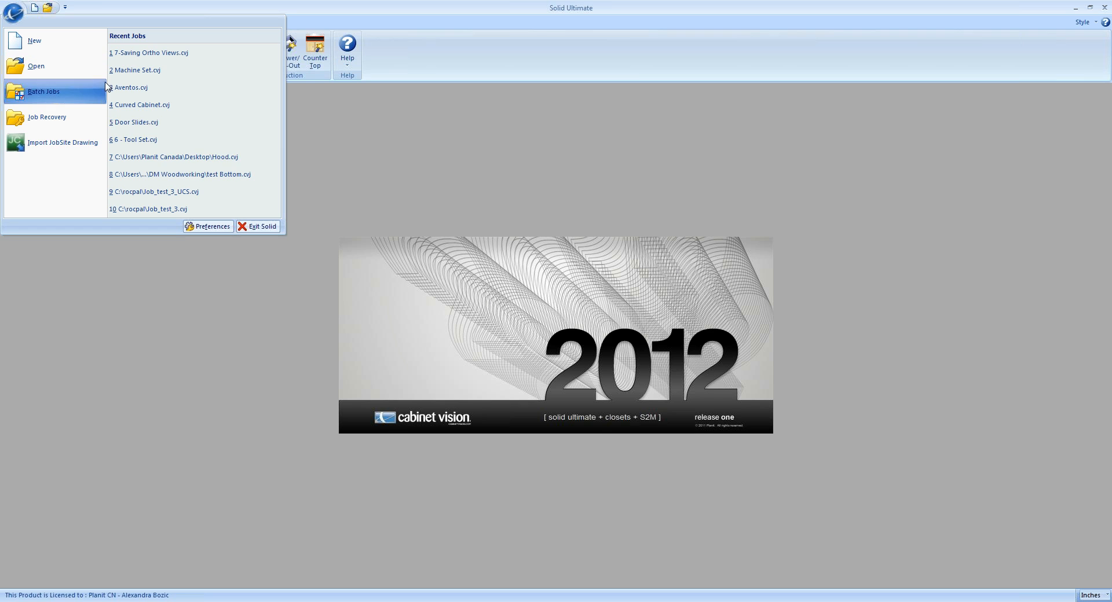
pyautogui.click(166, 131)
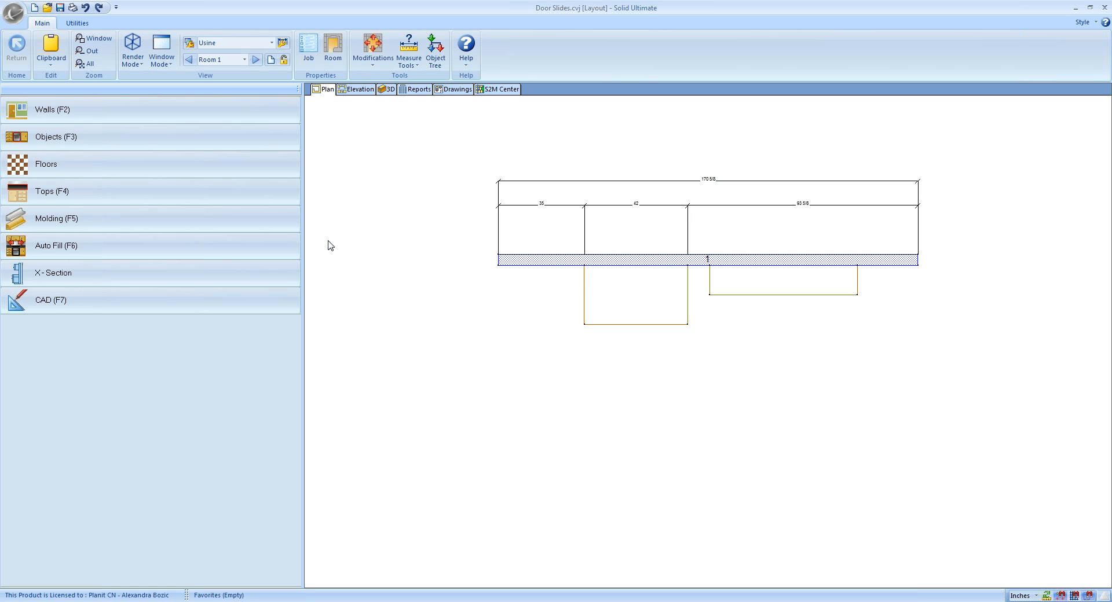
pyautogui.click(633, 303)
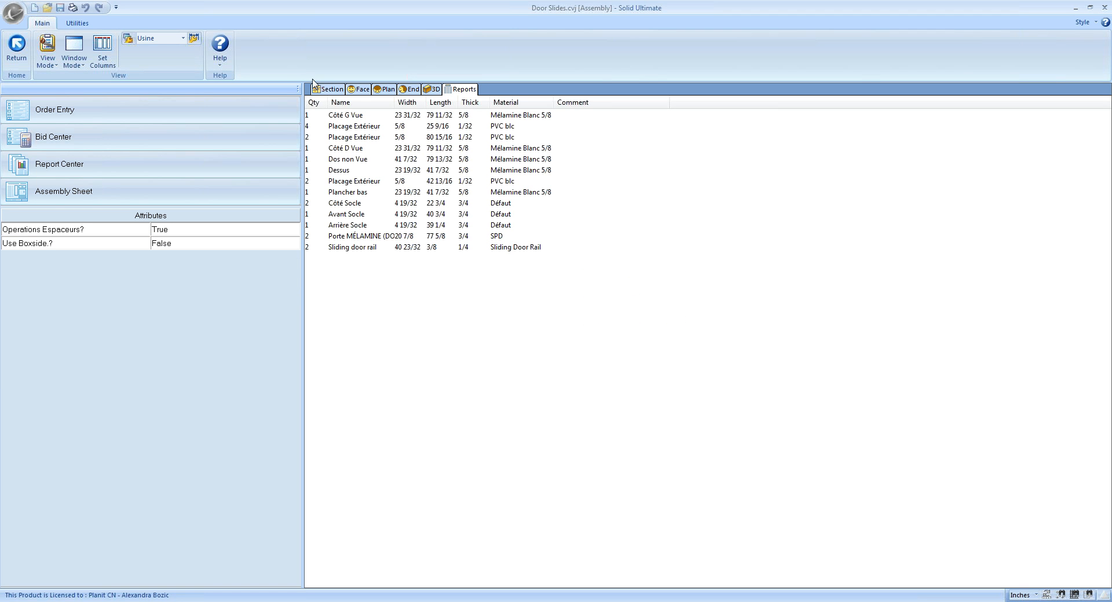
pyautogui.click(326, 93)
pyautogui.click(684, 268)
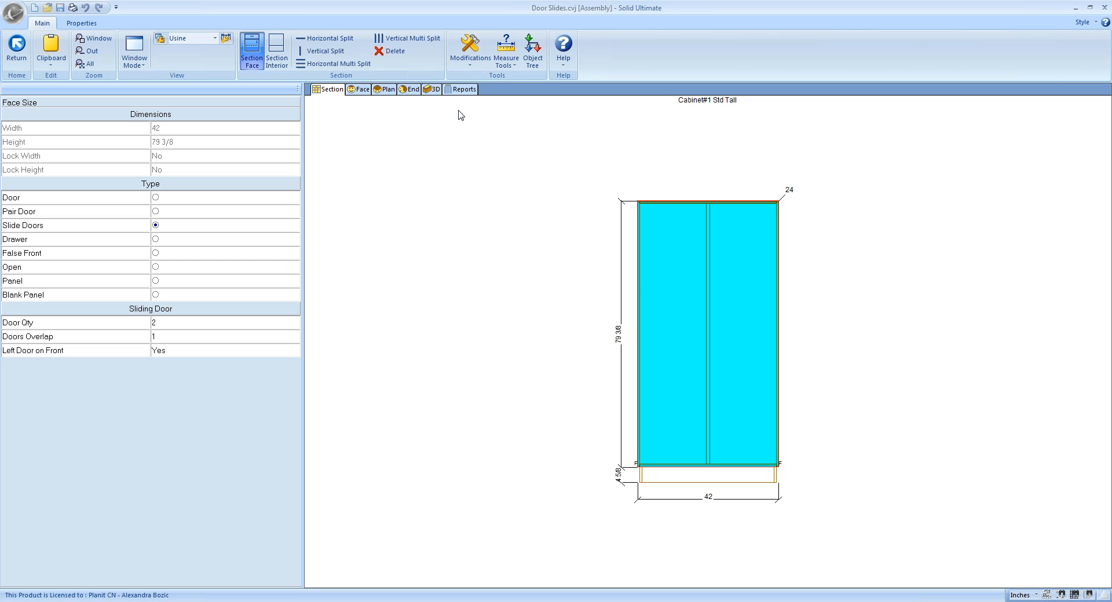
# Inspect the tall cabinet from an angle in 3D, and return to its section view.
pyautogui.click(430, 89)
pyautogui.moveTo(711, 305); pyautogui.dragTo(497, 363)
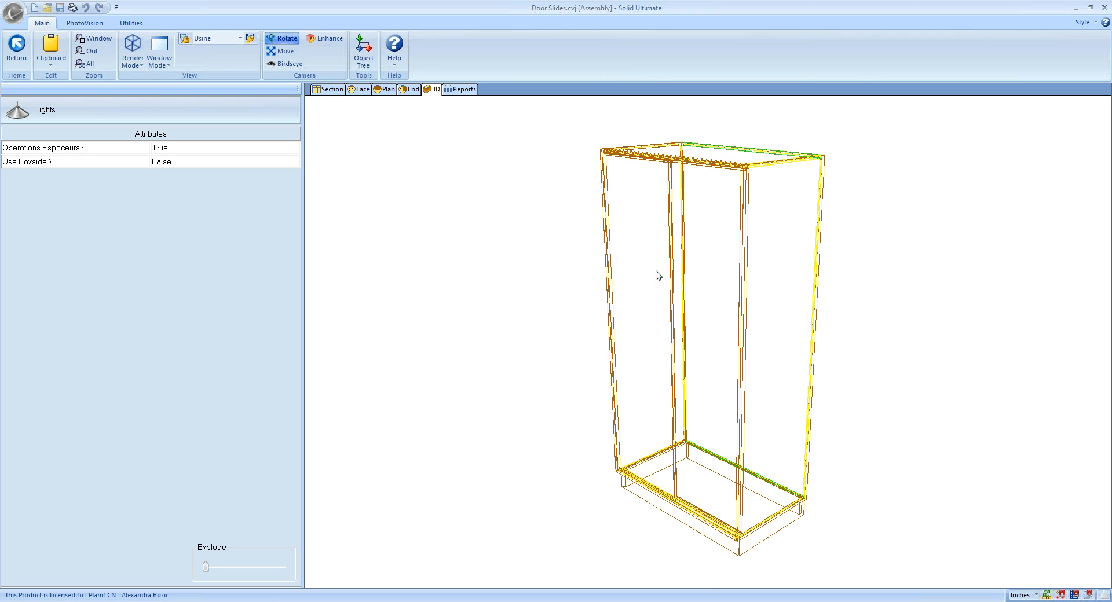
pyautogui.click(328, 91)
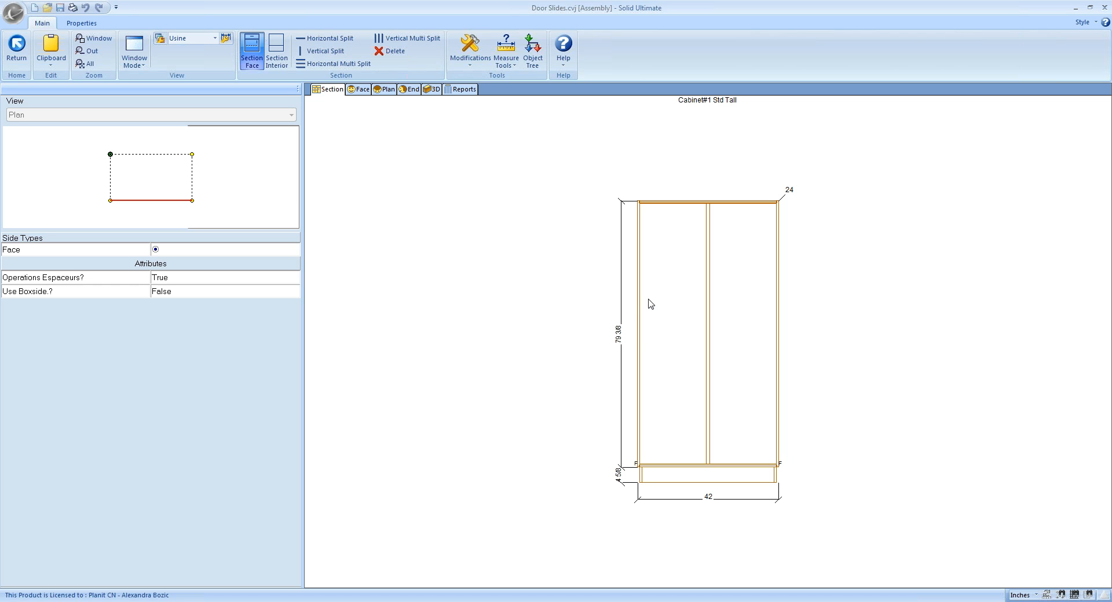
# Open the upper cabinet from the room layout and show it in 3D from an angle in Fill Mode.
pyautogui.click(15, 60)
pyautogui.doubleClick(753, 283)
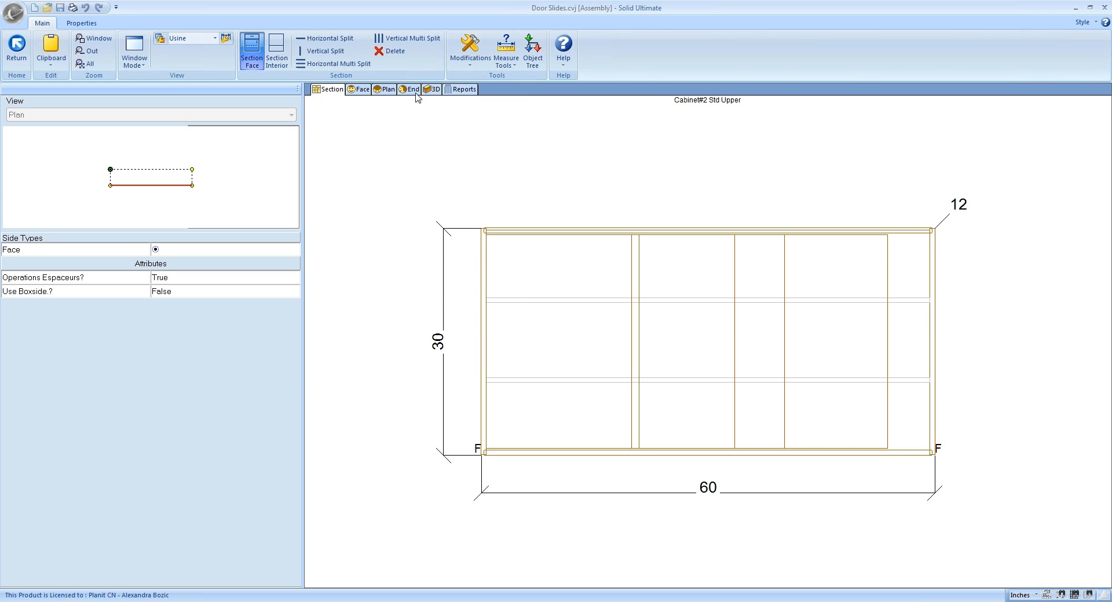
pyautogui.click(431, 89)
pyautogui.moveTo(695, 347); pyautogui.dragTo(439, 374)
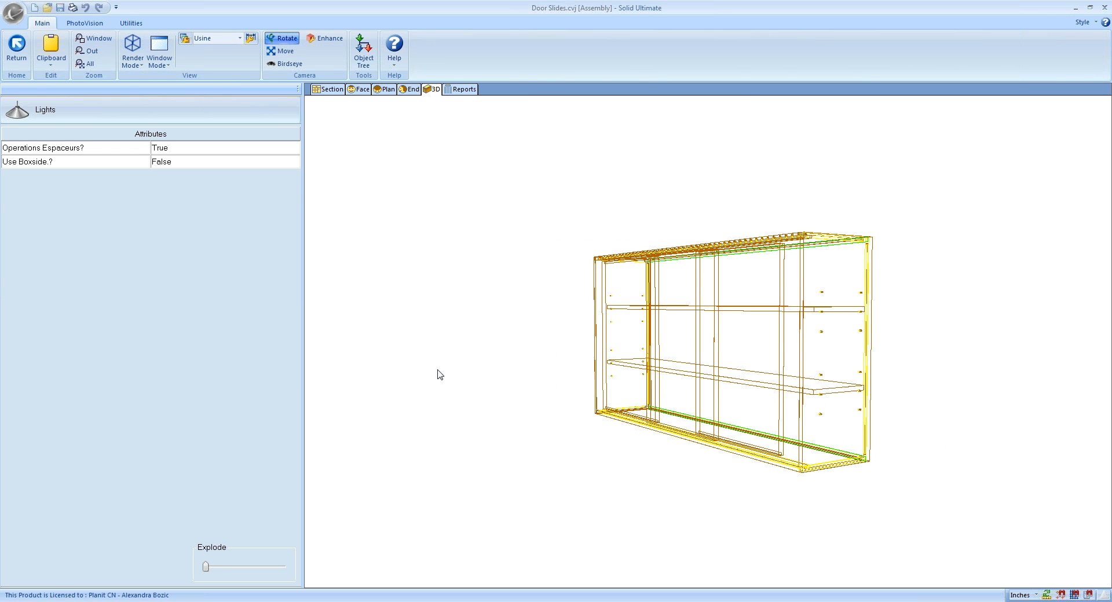
pyautogui.click(132, 58)
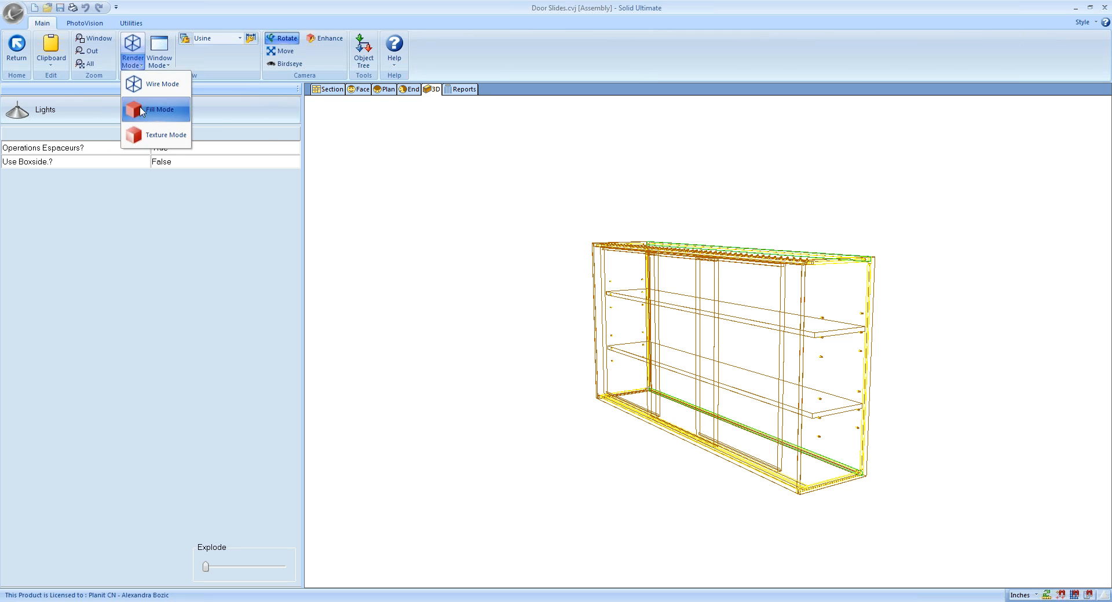
pyautogui.click(142, 111)
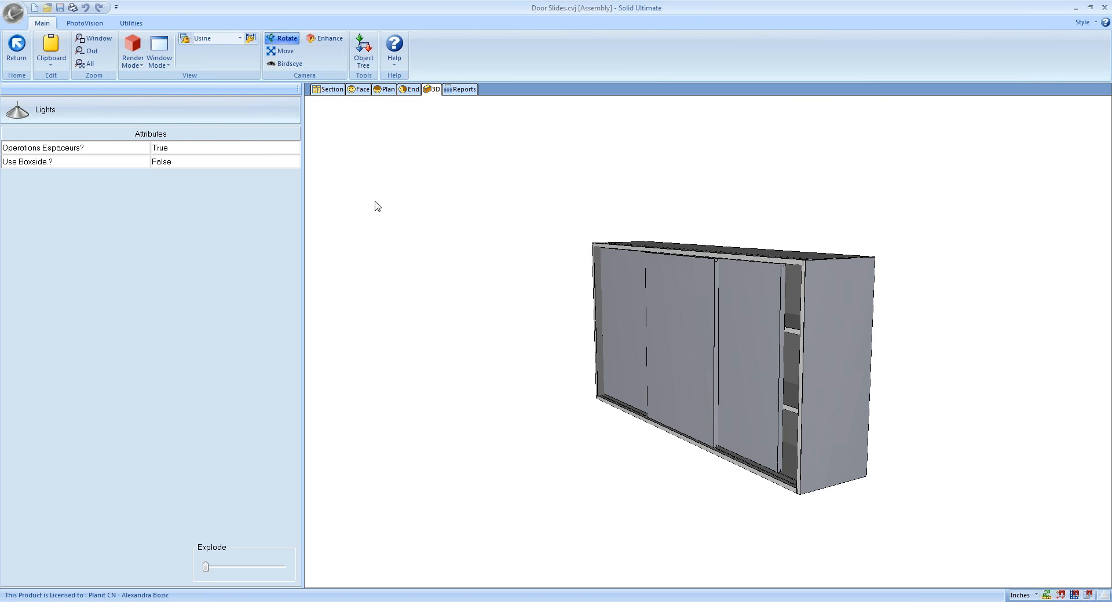
# Review the upper cabinet's sliding door settings on its face section and compare them with the 3D model.
pyautogui.click(329, 89)
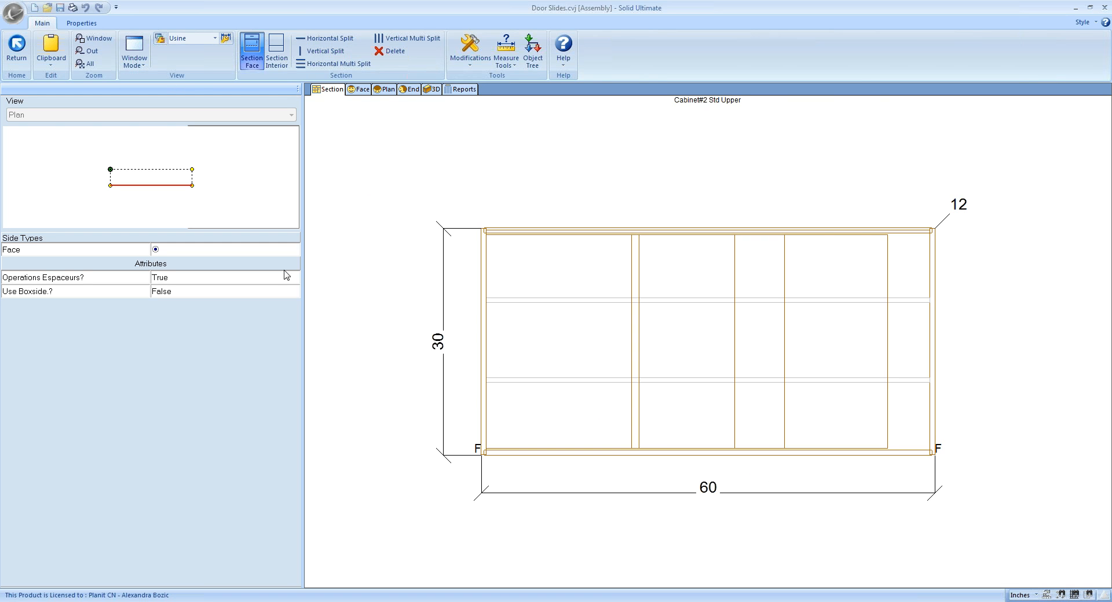
pyautogui.click(496, 372)
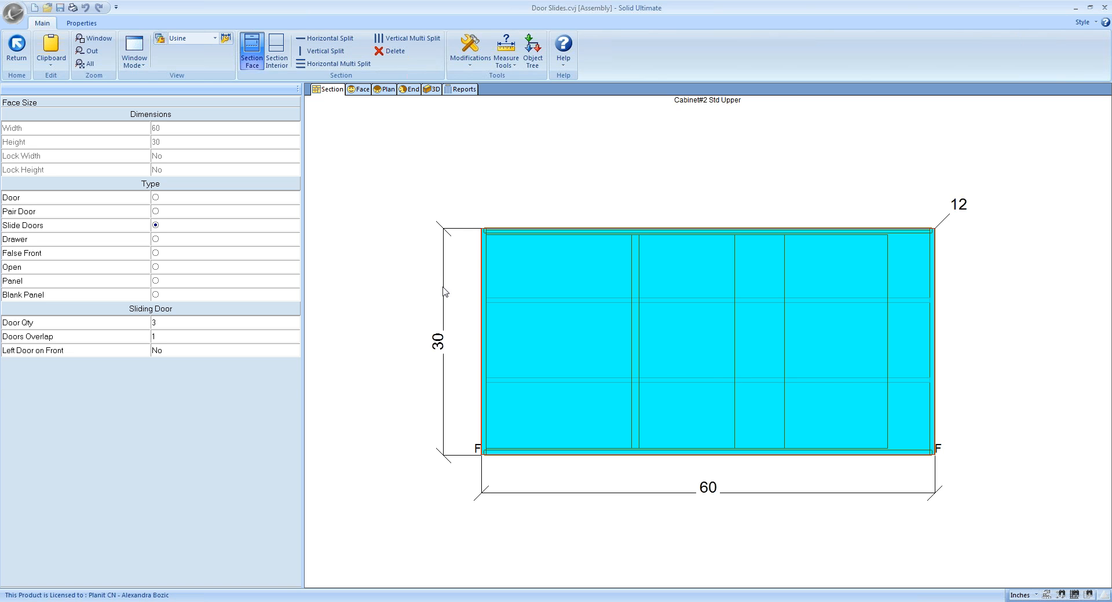
pyautogui.click(433, 91)
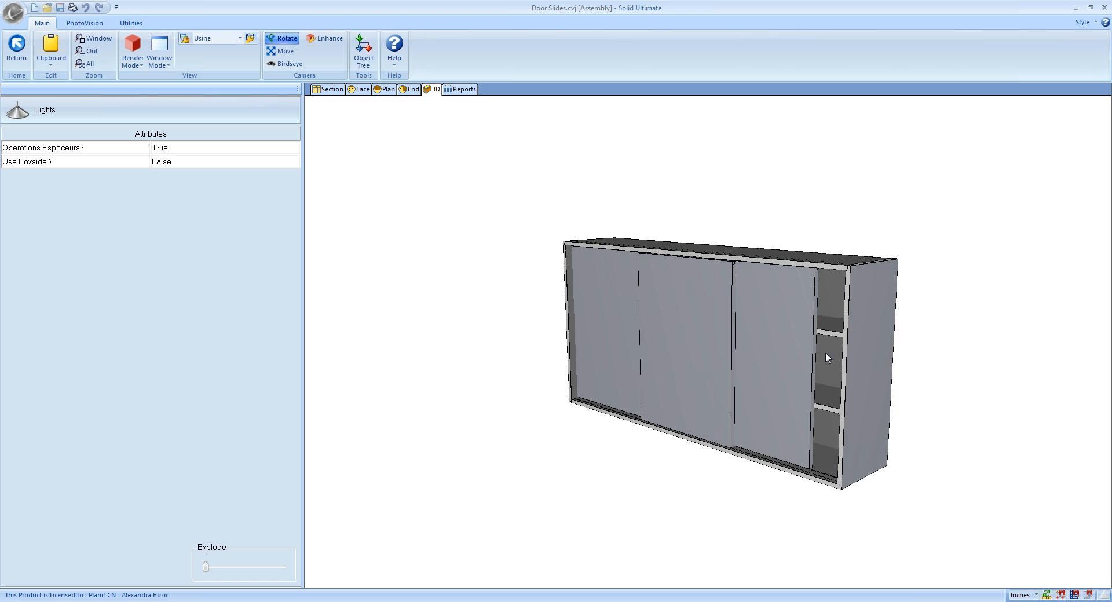
pyautogui.click(317, 90)
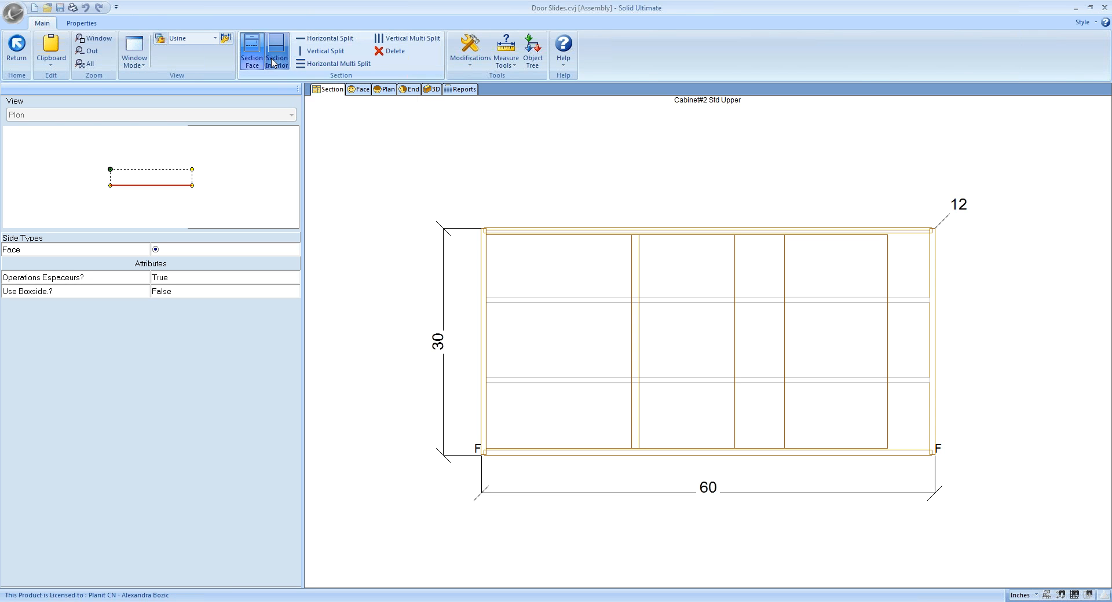
# Return to the room layout and review the slide choices in the job's cabinet hardware properties, leaving them as they are.
pyautogui.click(19, 54)
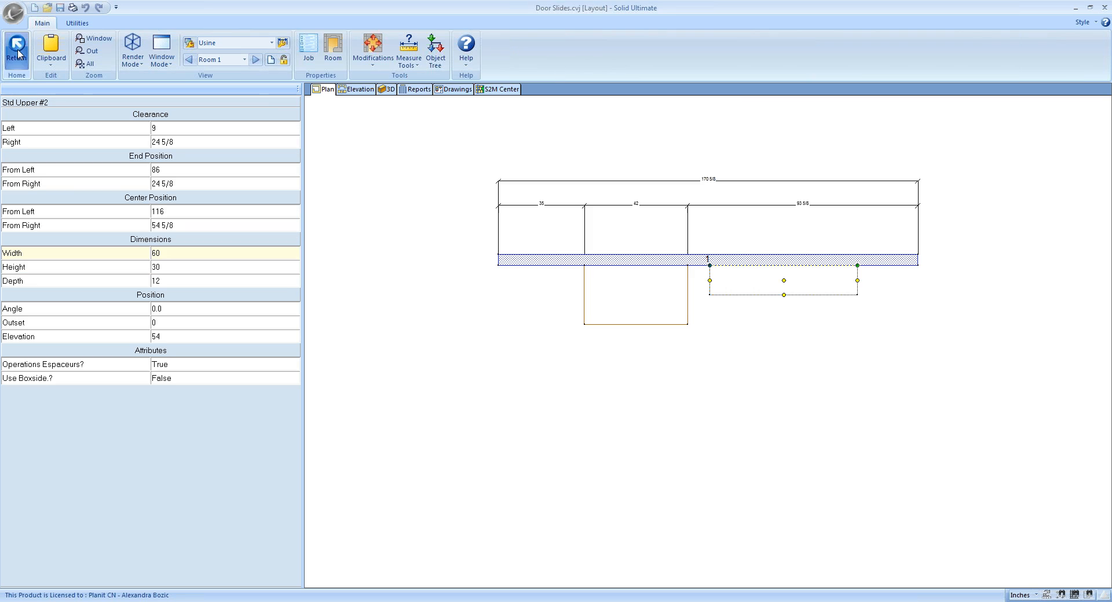
pyautogui.click(311, 63)
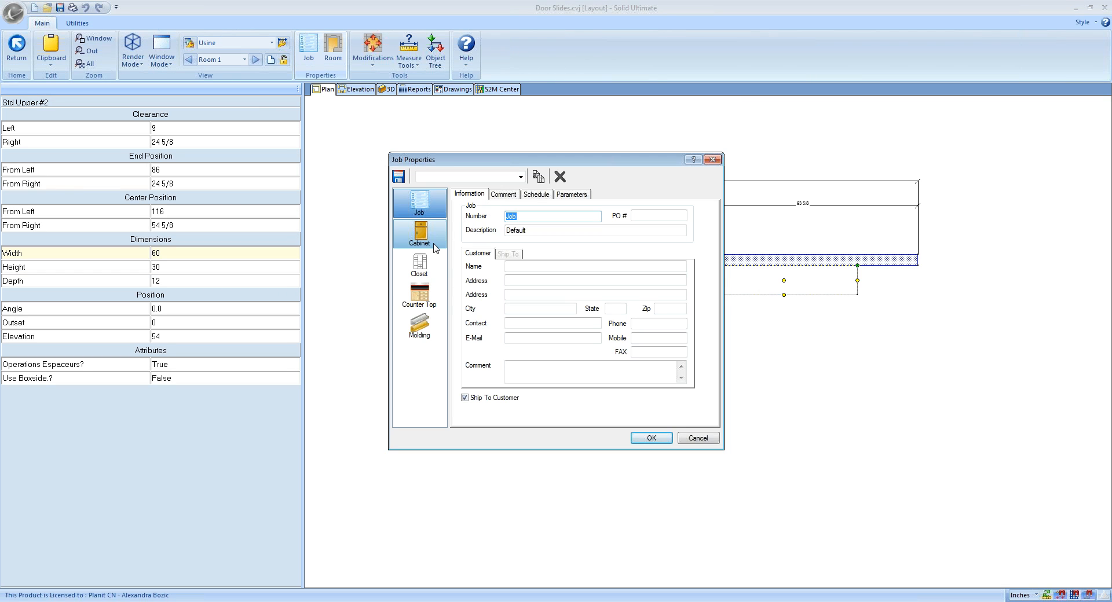
pyautogui.click(434, 246)
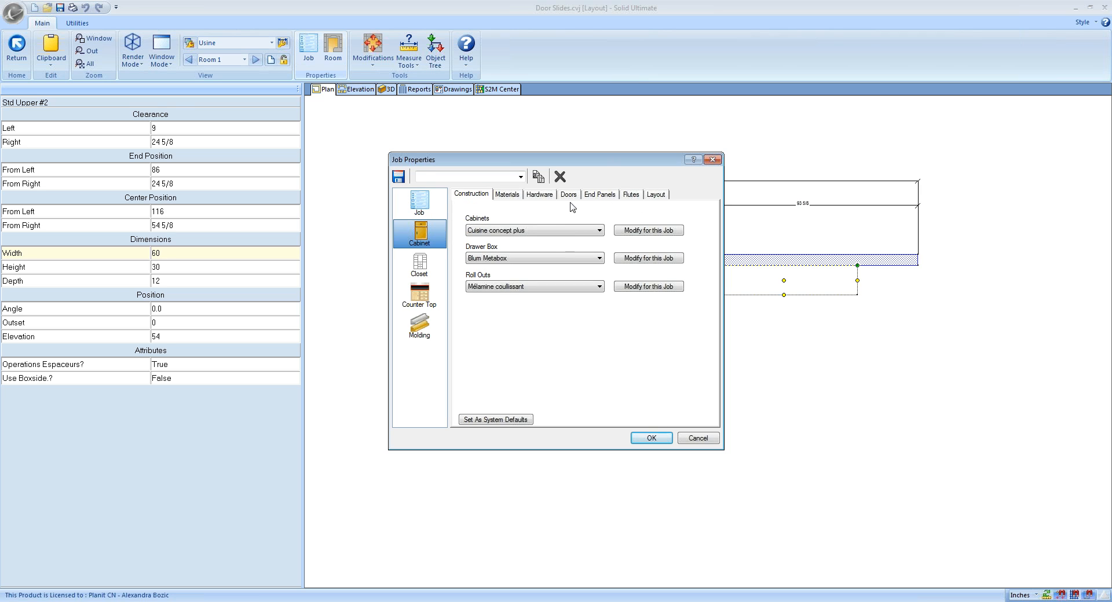
pyautogui.click(553, 197)
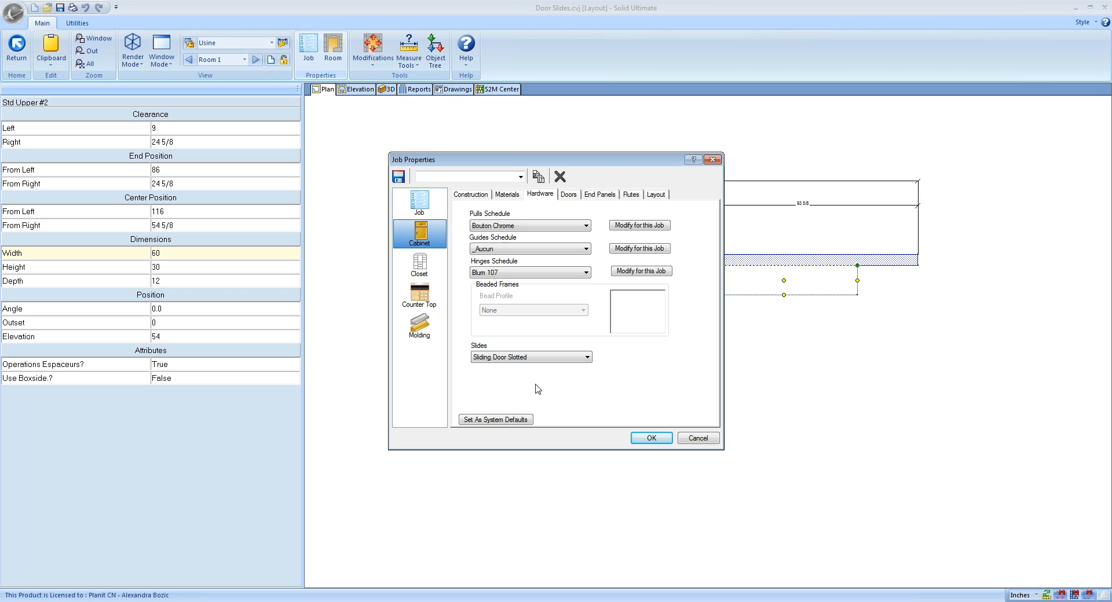
pyautogui.click(577, 359)
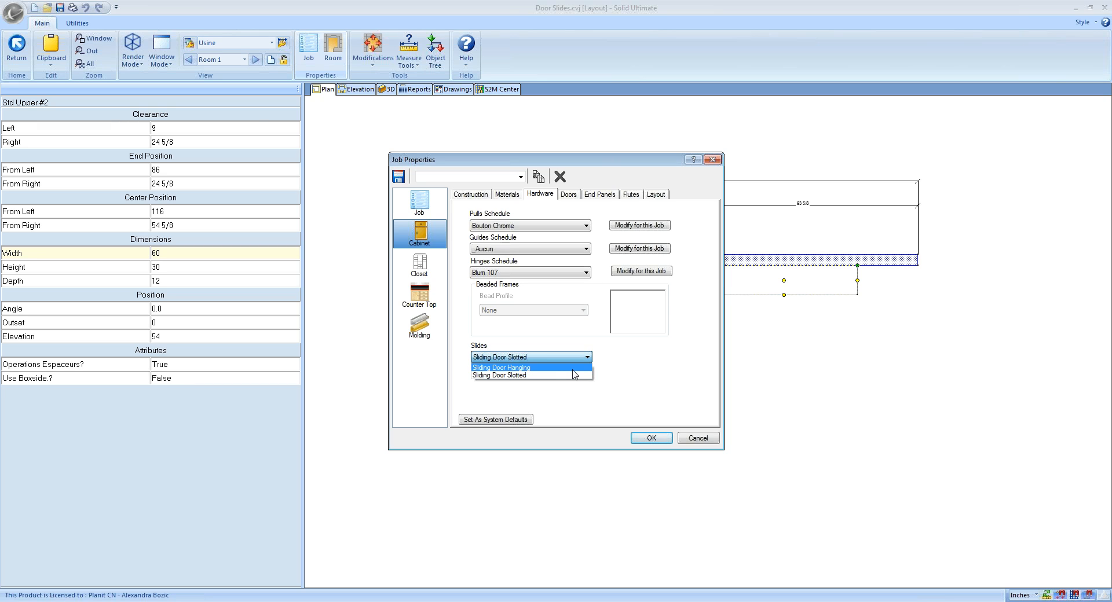
pyautogui.click(686, 439)
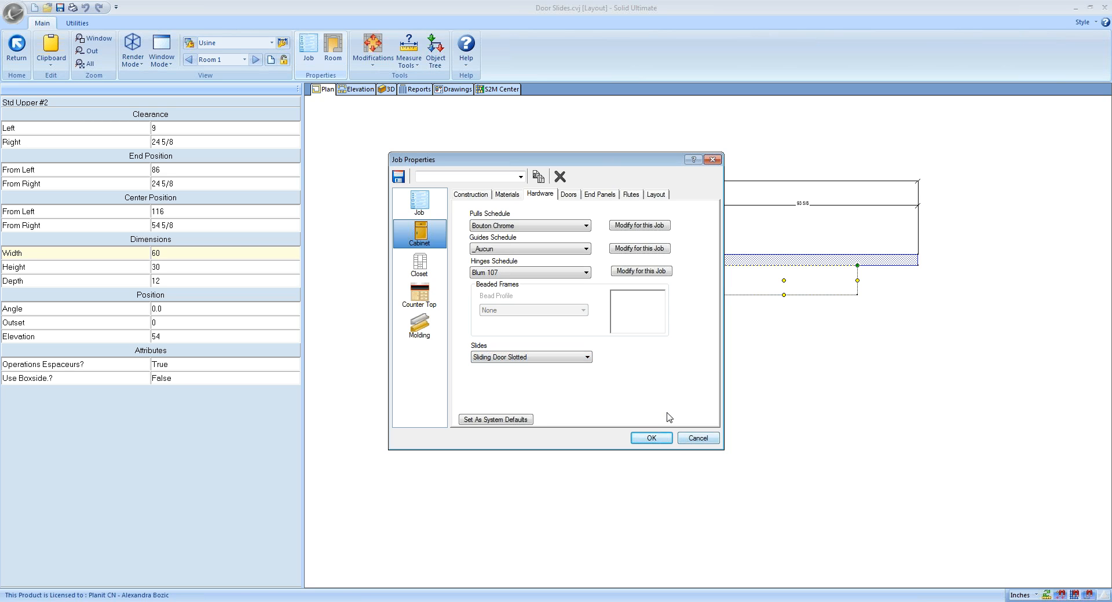
pyautogui.click(697, 438)
# Deselect the upper cabinet and close the Door Slides job.
pyautogui.click(17, 49)
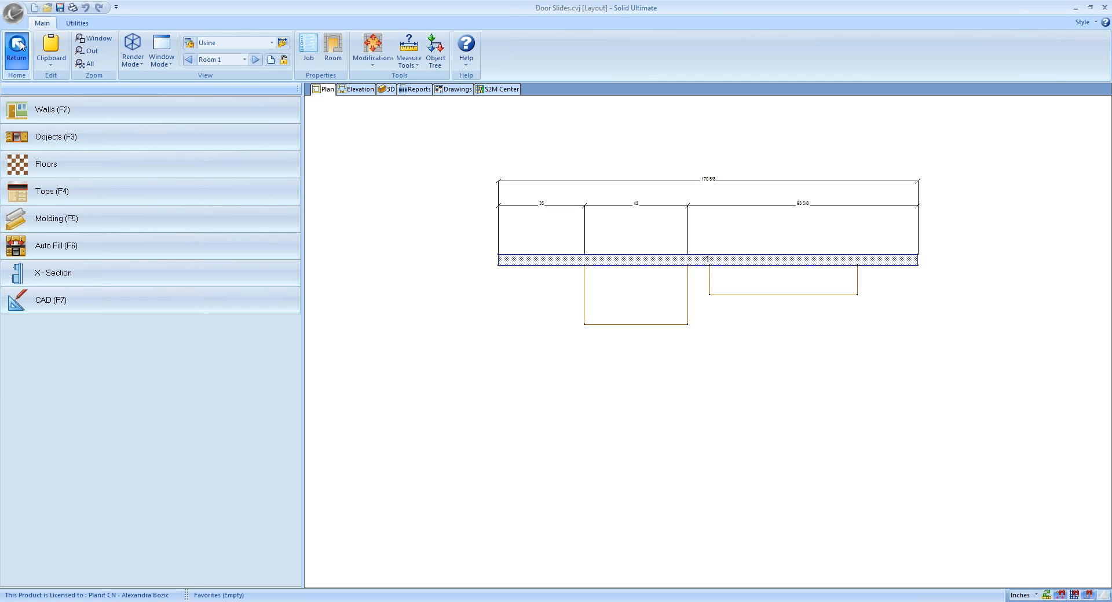
pyautogui.click(14, 11)
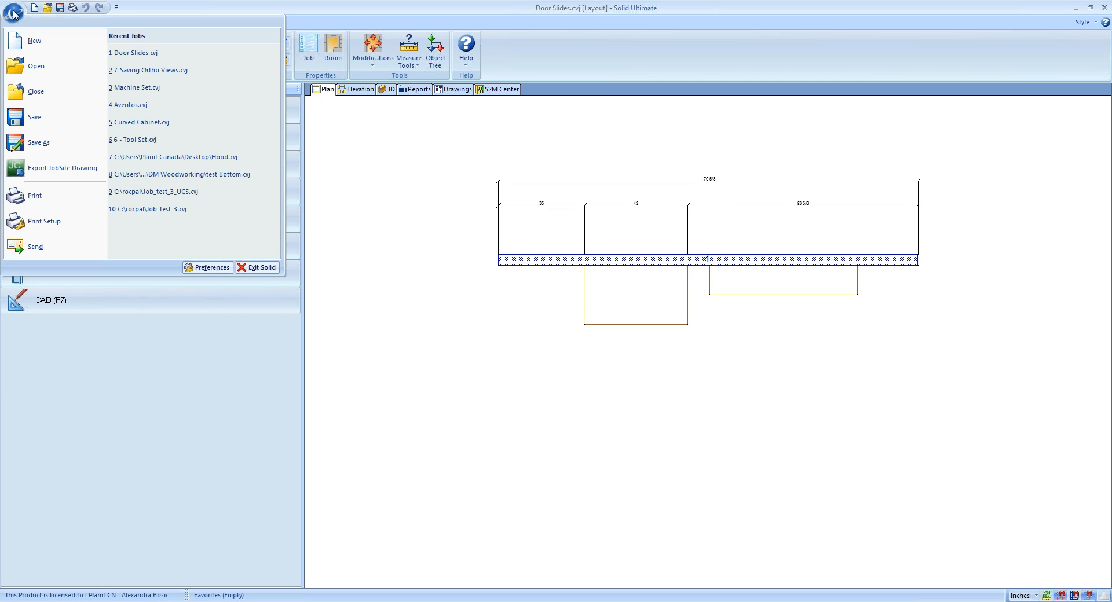
pyautogui.click(29, 91)
pyautogui.click(30, 94)
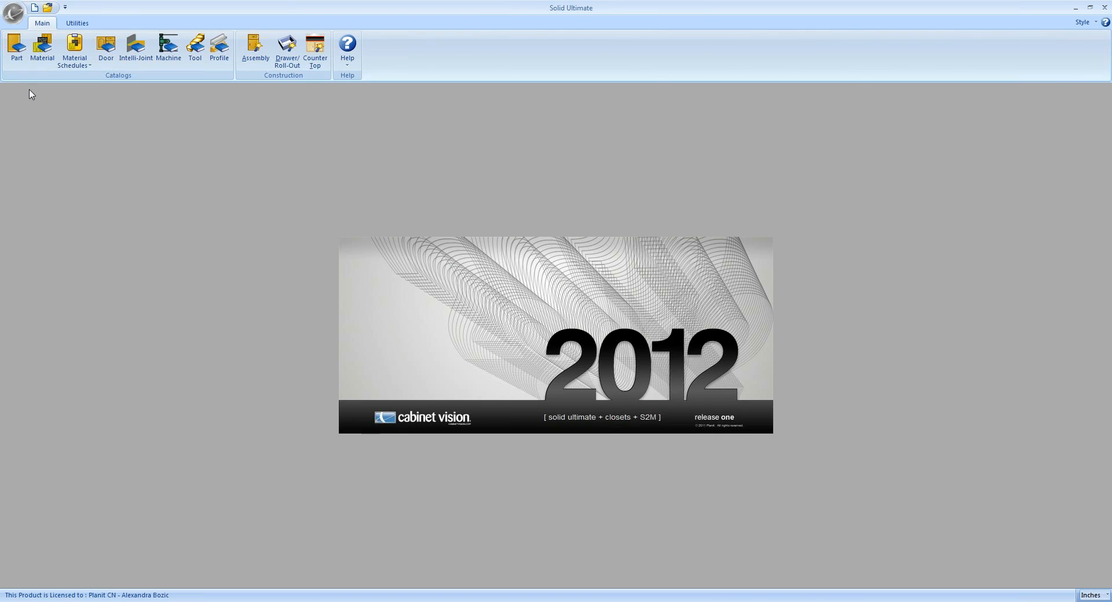
# Set the Sliding Door Slotted material's door slide style to Hanging in the material catalog's slides, and view its mounting plate options.
pyautogui.click(41, 52)
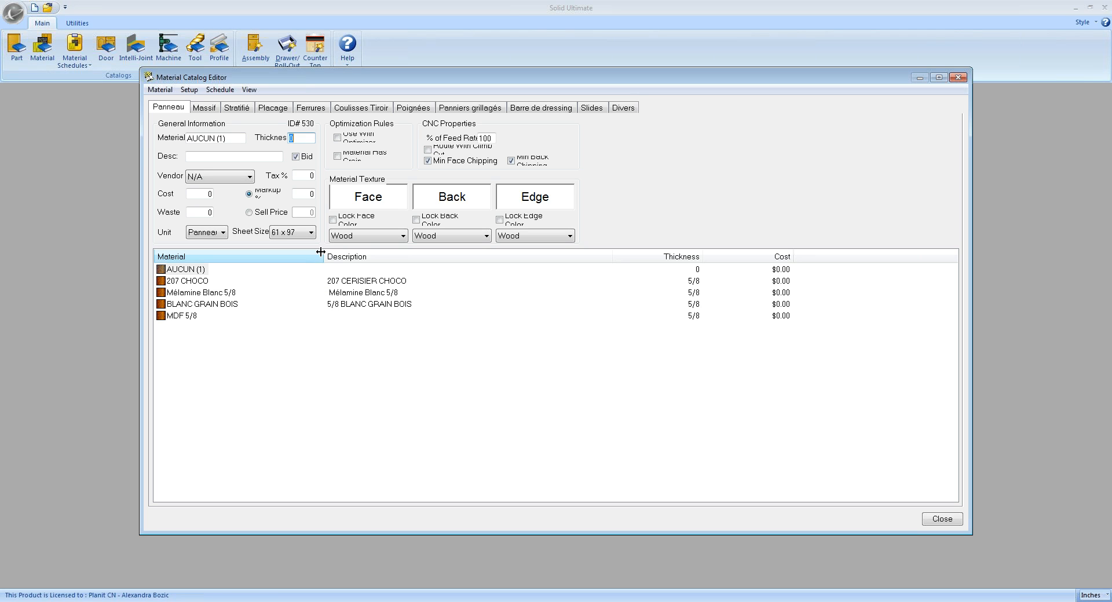
pyautogui.click(591, 108)
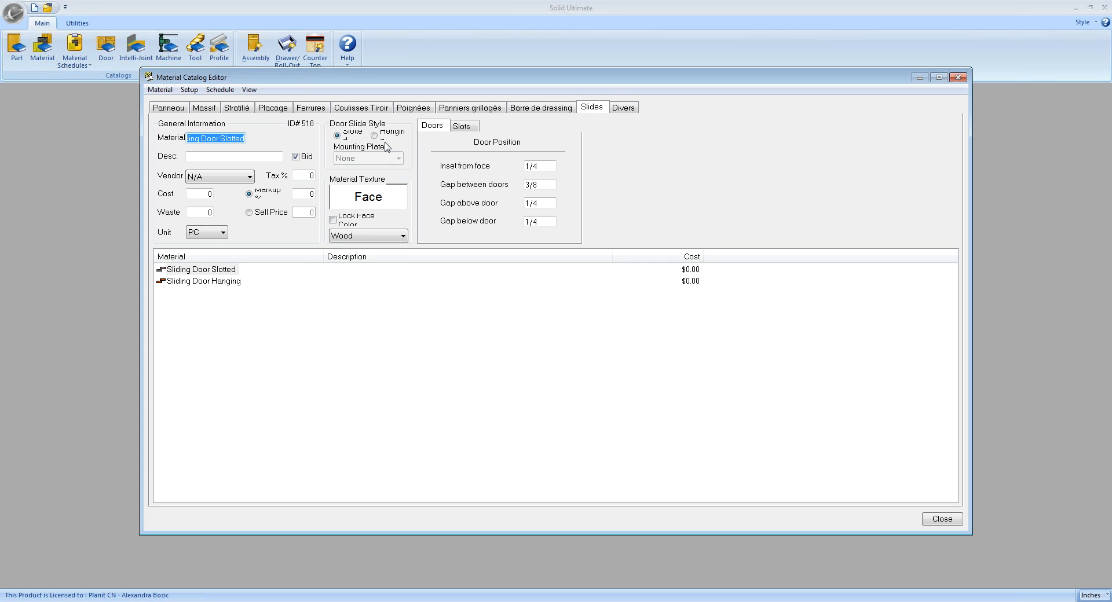
pyautogui.click(393, 160)
pyautogui.click(374, 136)
pyautogui.click(394, 159)
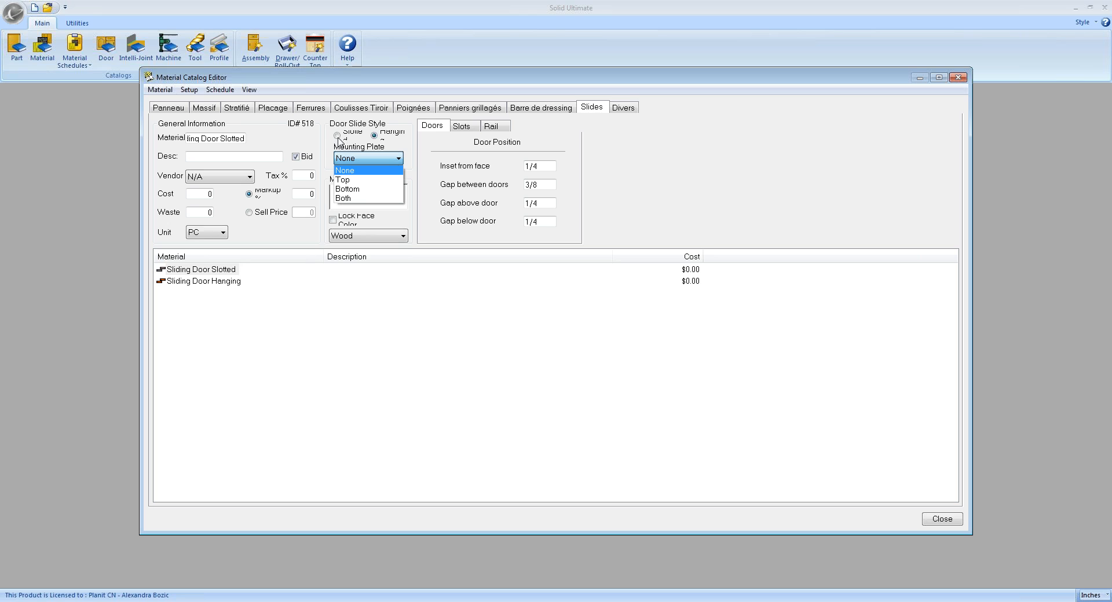
pyautogui.click(225, 275)
pyautogui.click(223, 272)
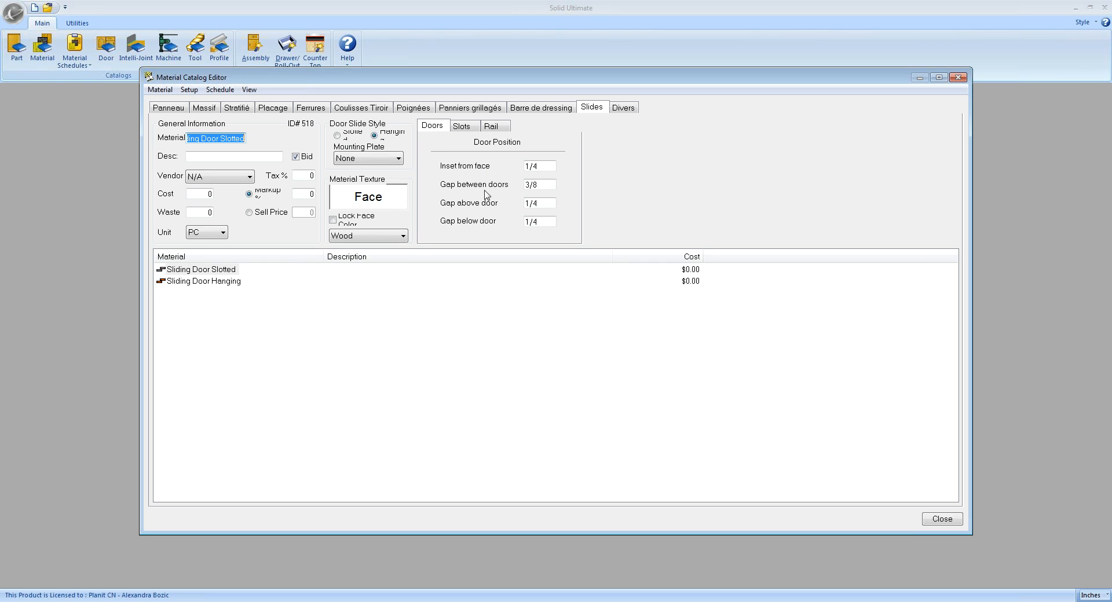
# Switch to 1-Sliding Doors.pdf in Adobe Reader and examine the page 5 diagrams for the door inset and gap settings.
pyautogui.click(446, 601)
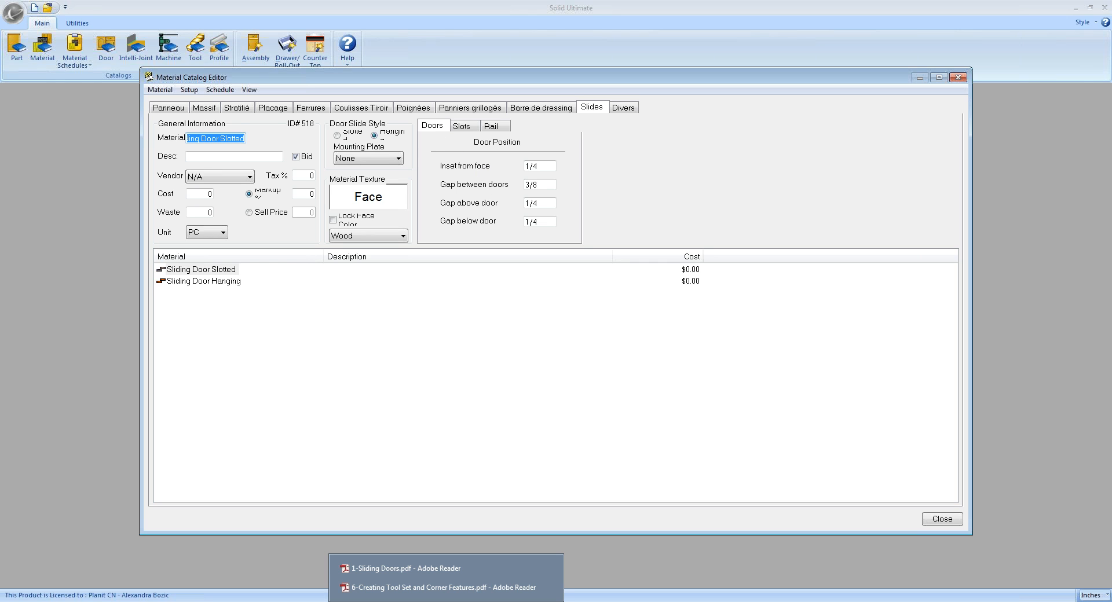
pyautogui.click(435, 573)
pyautogui.scroll(-10, 504, 420)
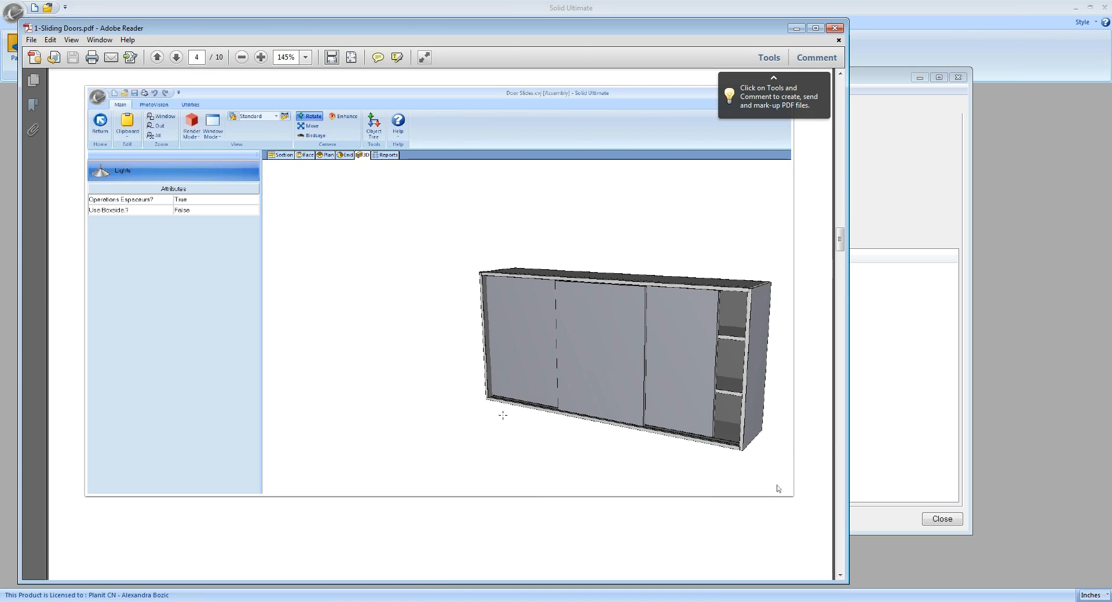
pyautogui.scroll(-6, 504, 421)
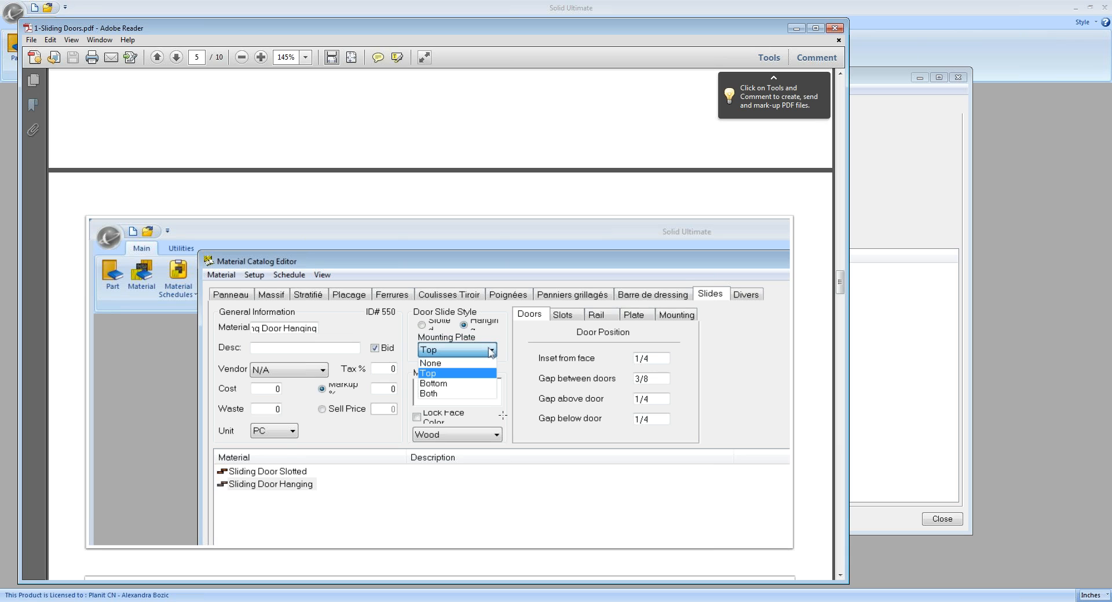
pyautogui.scroll(-4, 503, 415)
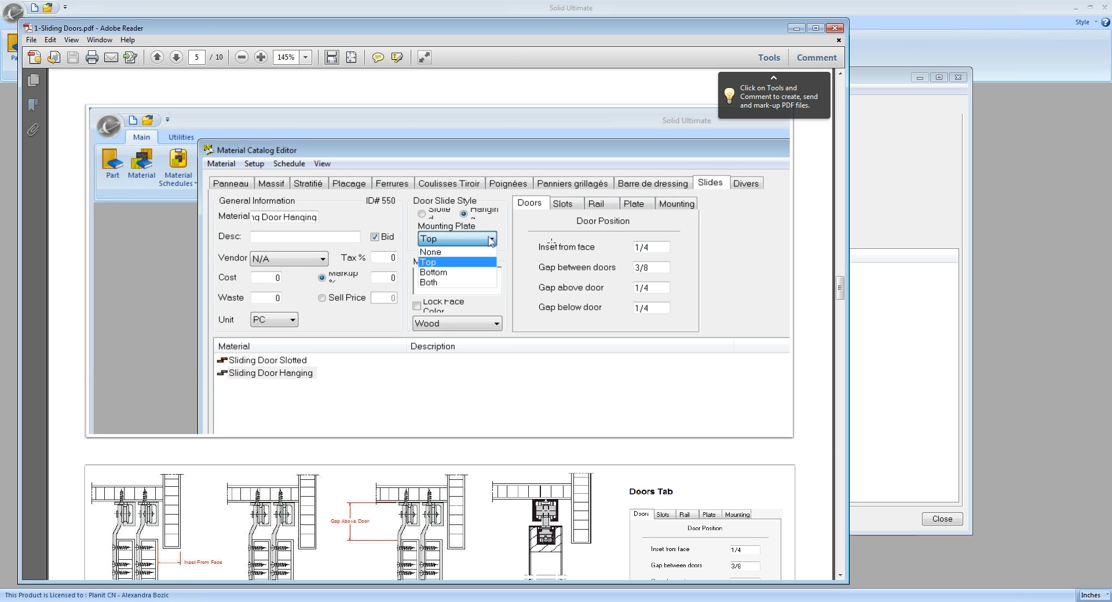
pyautogui.scroll(-1, 552, 244)
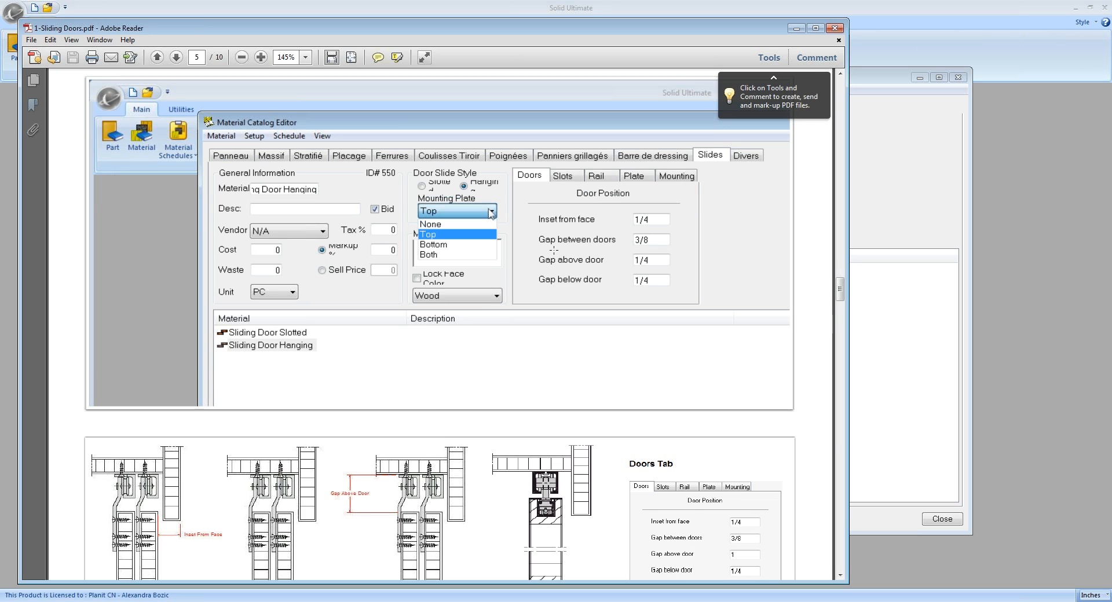
pyautogui.scroll(-1, 554, 250)
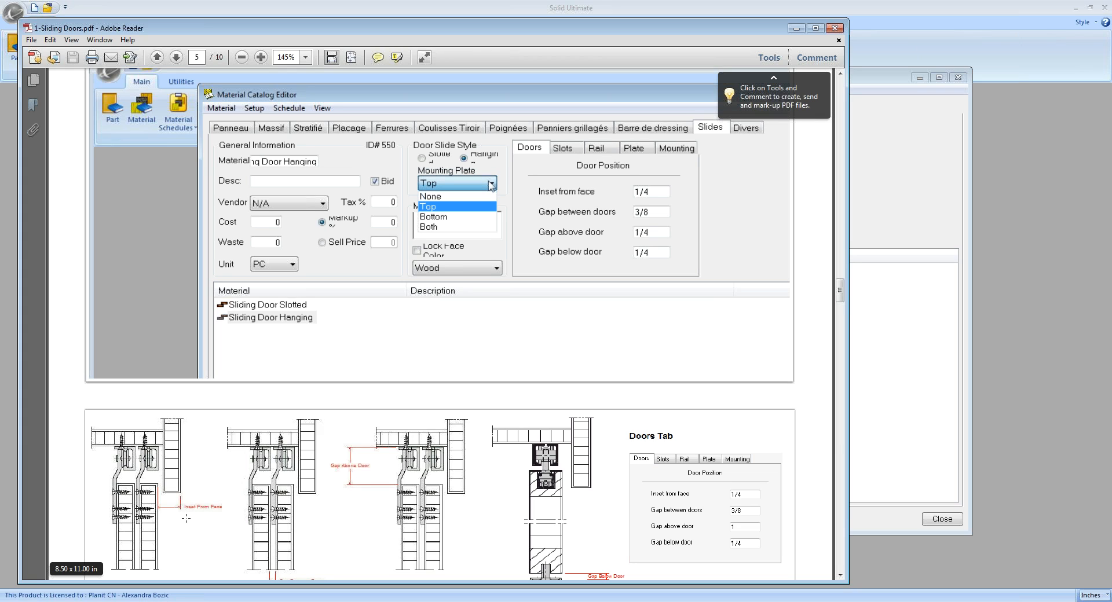
pyautogui.scroll(-1, 185, 517)
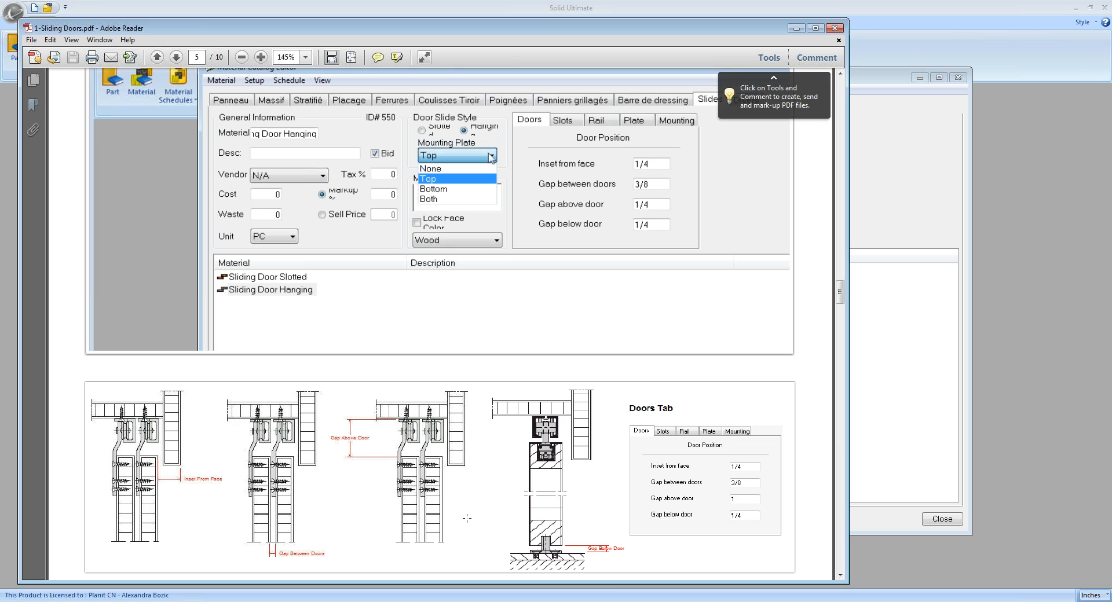
pyautogui.scroll(-2, 467, 519)
pyautogui.scroll(2, 466, 512)
pyautogui.scroll(-10, 501, 304)
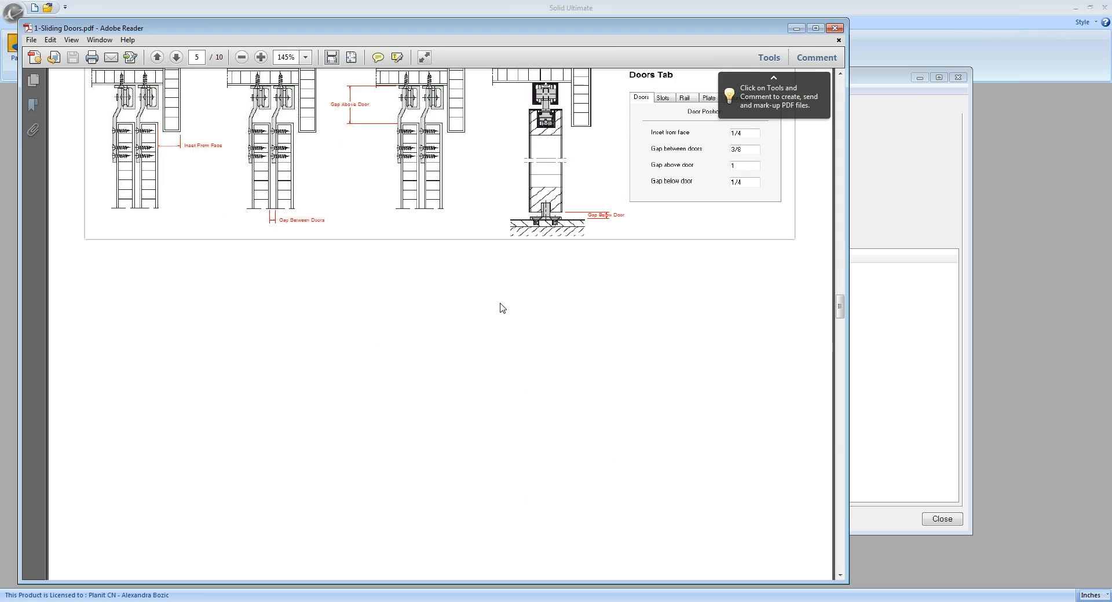
# Examine the Slots and Rail settings and their door diagrams on pages 6 to 8 of the sliding doors PDF.
pyautogui.scroll(-17, 502, 308)
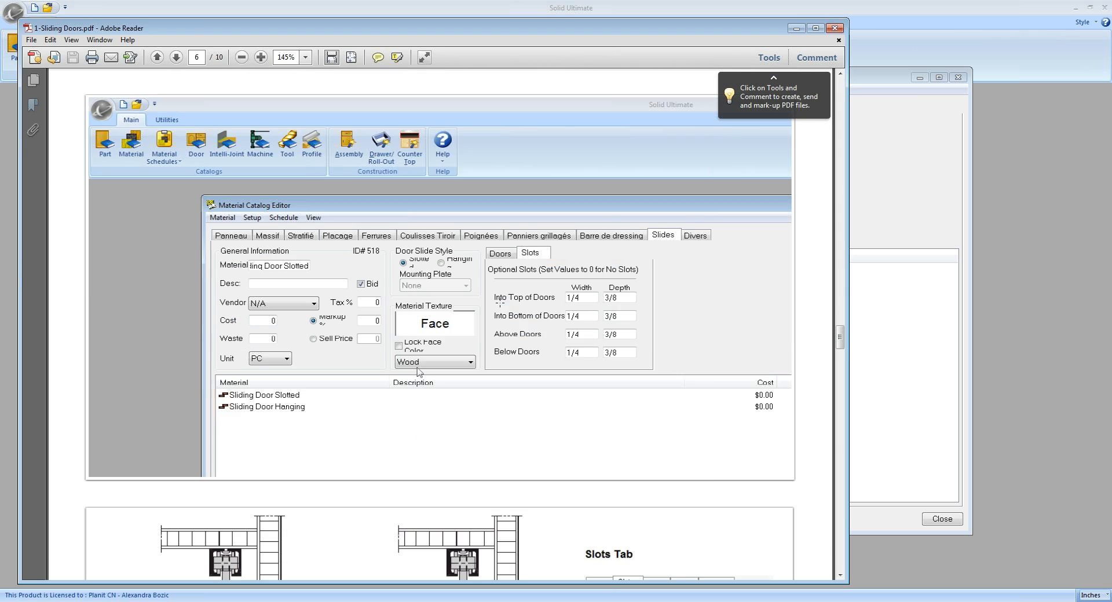
pyautogui.scroll(-4, 500, 301)
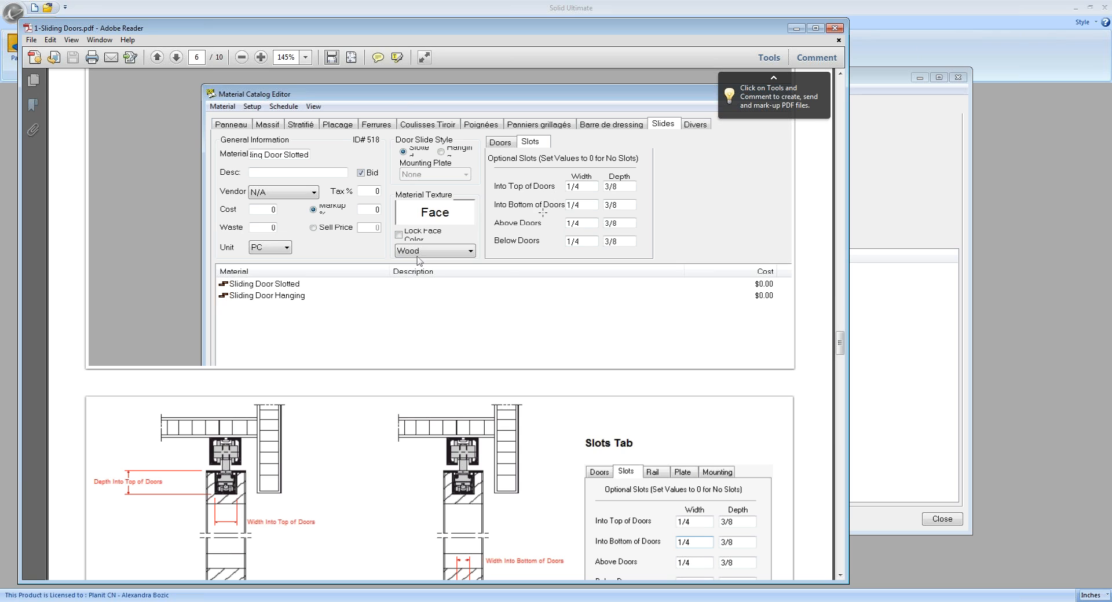
pyautogui.scroll(-3, 530, 304)
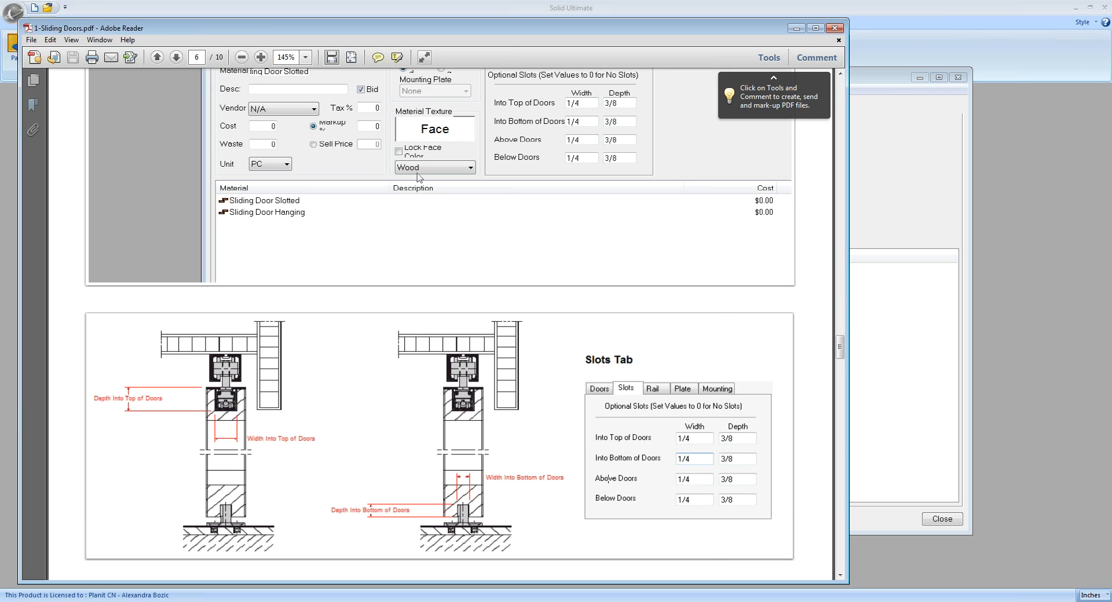
pyautogui.scroll(-10, 562, 408)
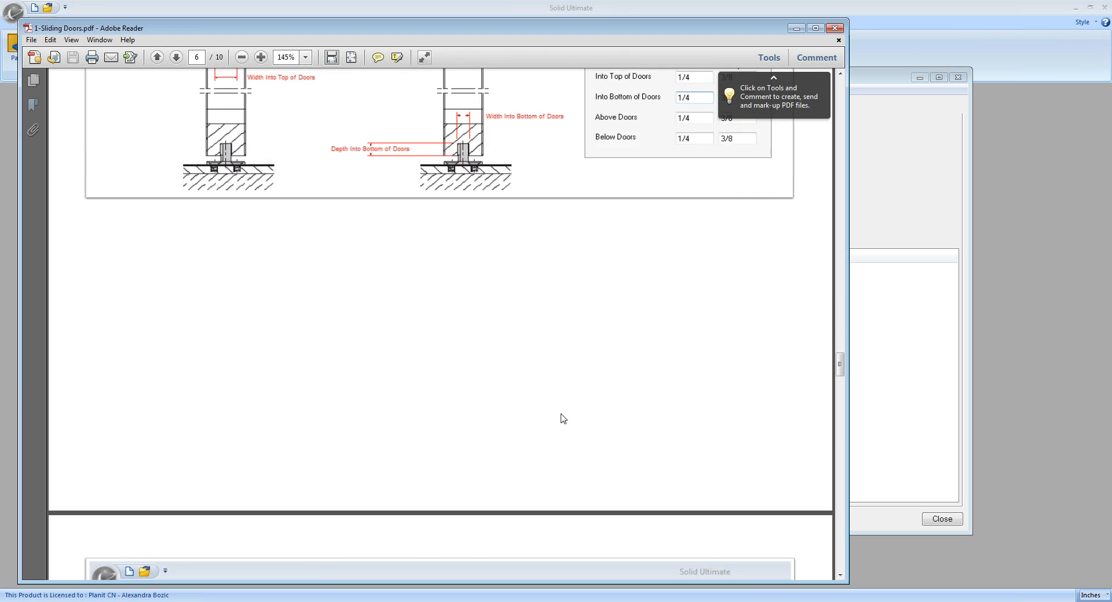
pyautogui.scroll(-7, 560, 414)
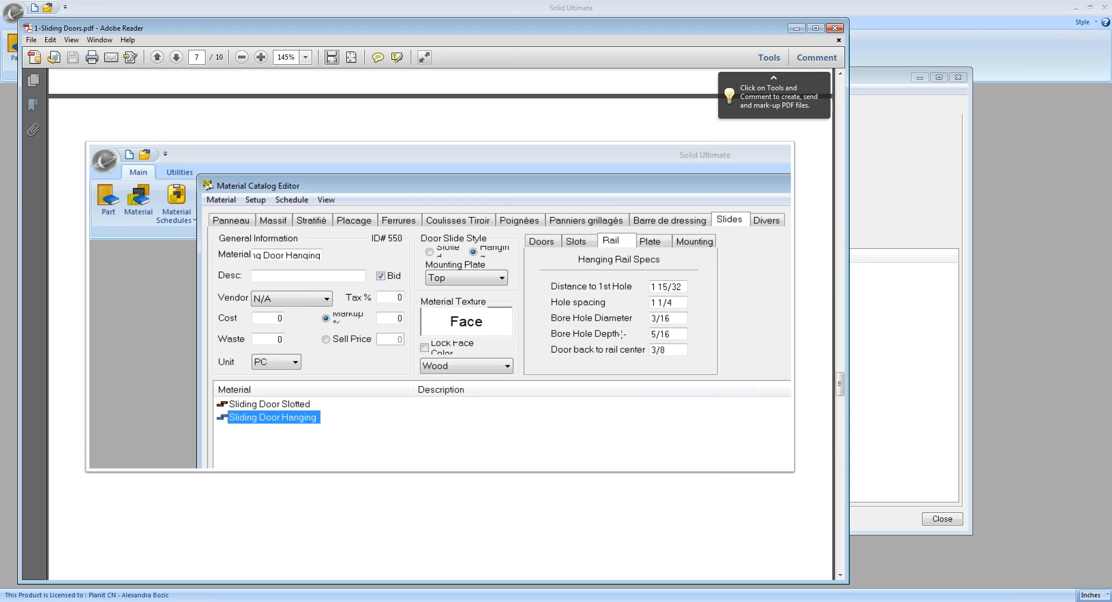
pyautogui.scroll(-15, 585, 316)
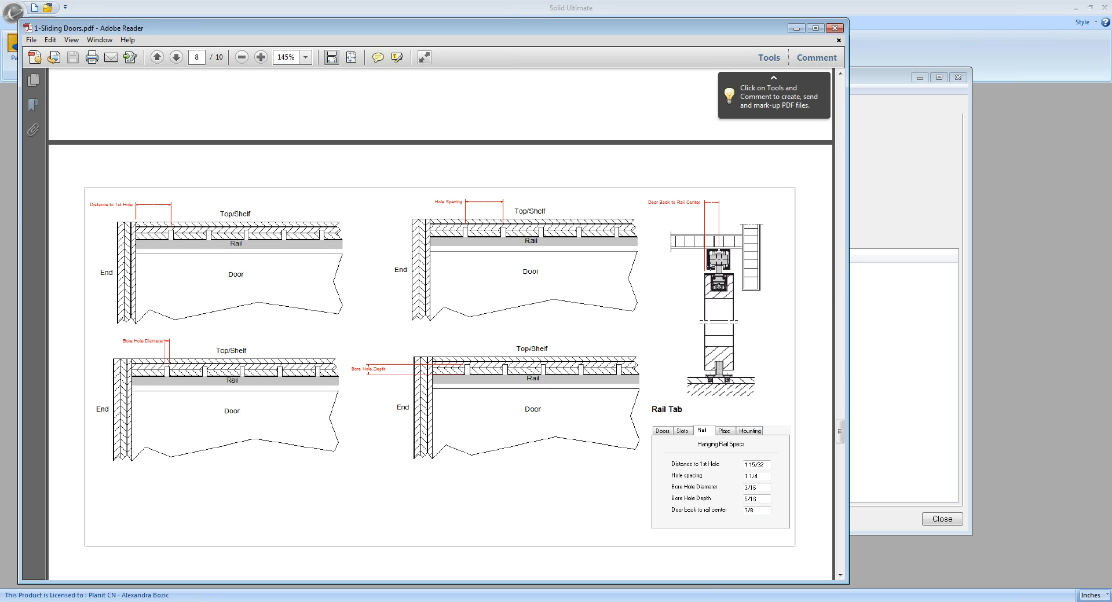
pyautogui.scroll(-10, 709, 367)
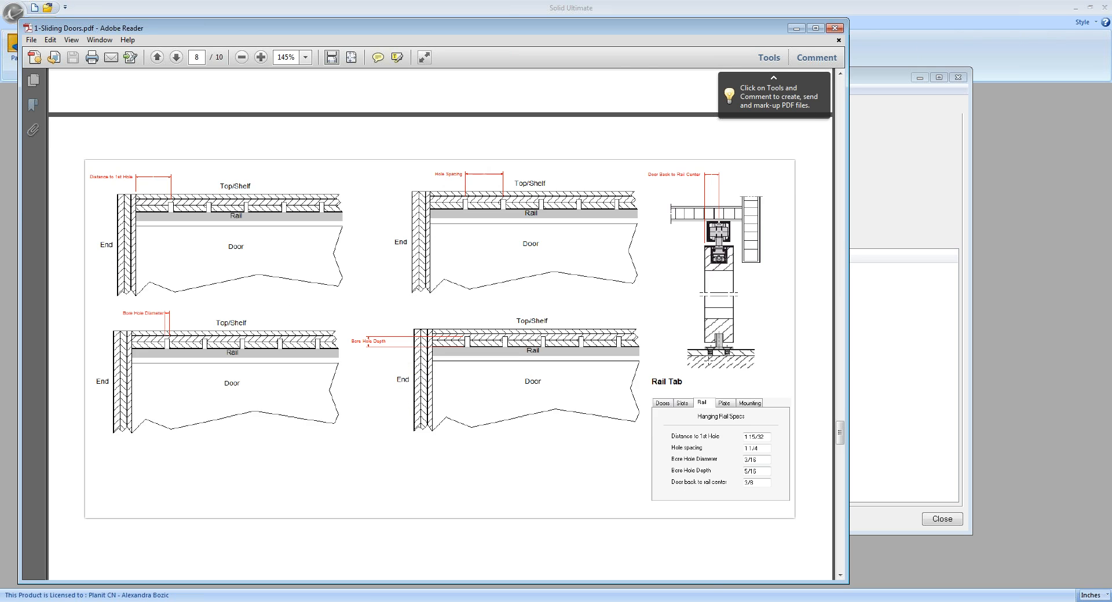
# Examine the Plate and Mounting settings with the bore hole diagrams on pages 9 and 10 of the PDF.
pyautogui.scroll(-10, 709, 364)
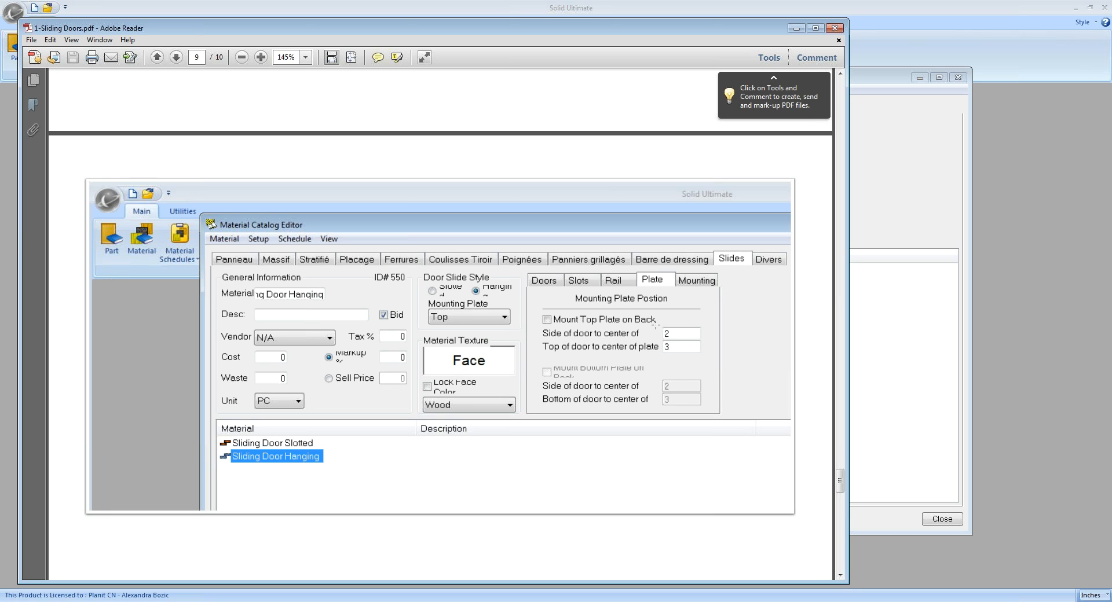
pyautogui.scroll(-10, 657, 332)
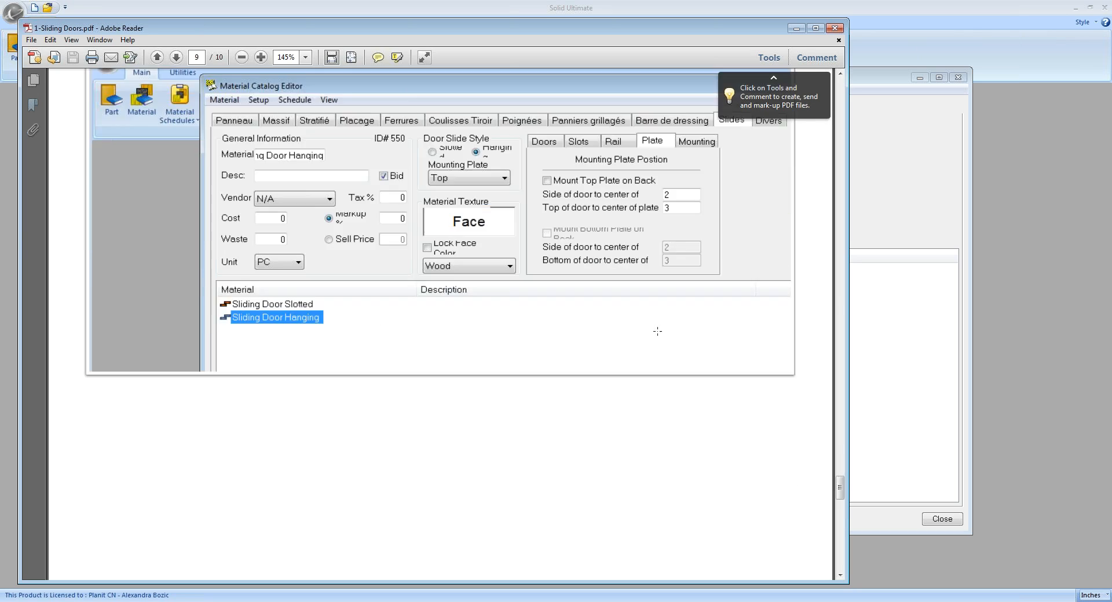
pyautogui.scroll(-2, 658, 332)
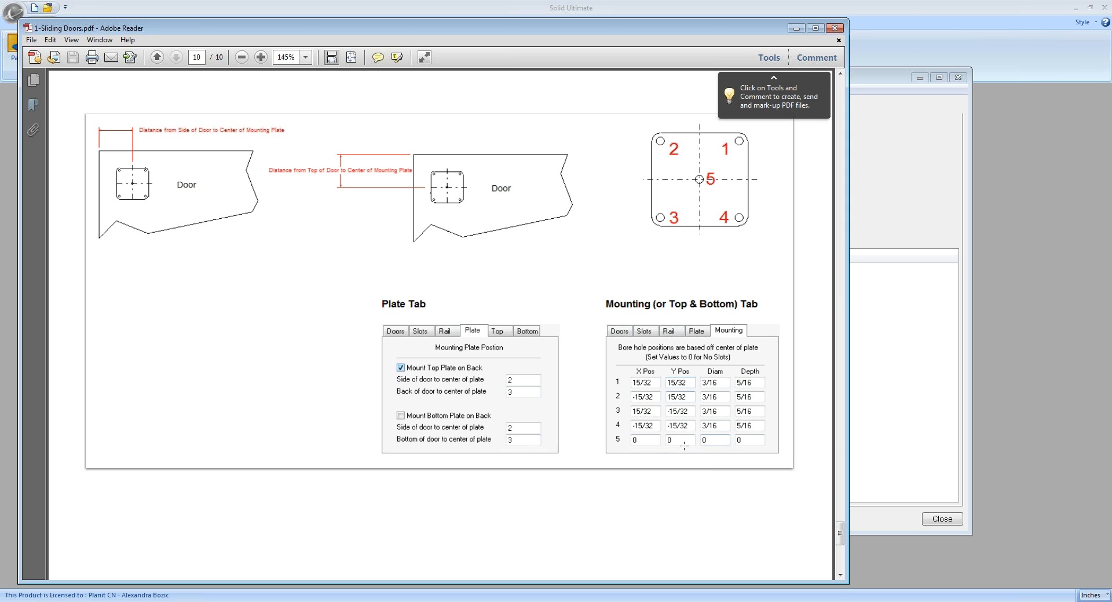
pyautogui.scroll(-5, 683, 445)
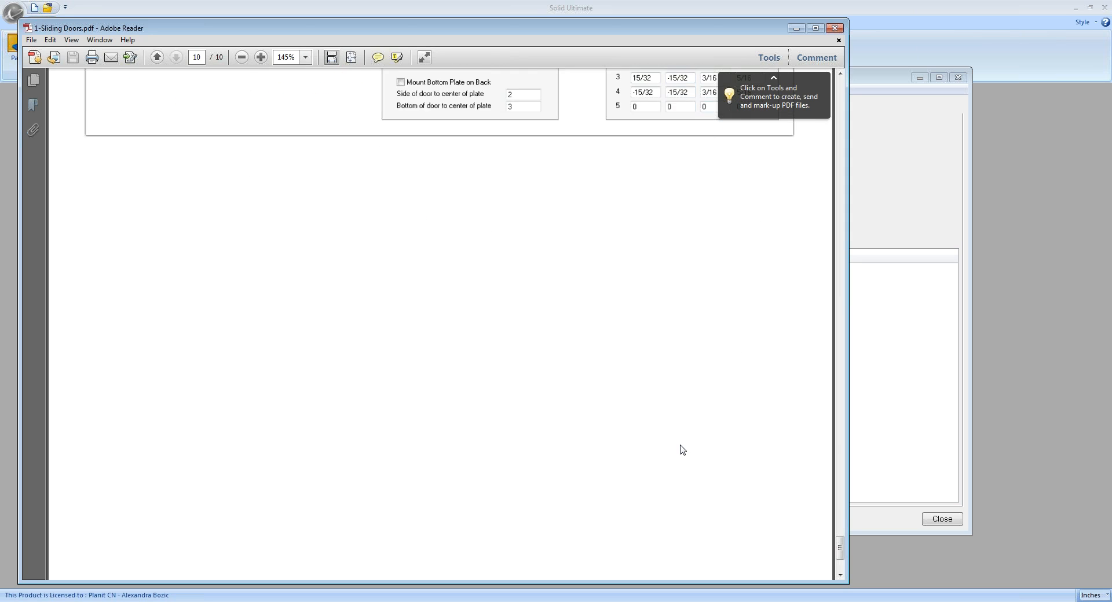
pyautogui.scroll(2, 683, 450)
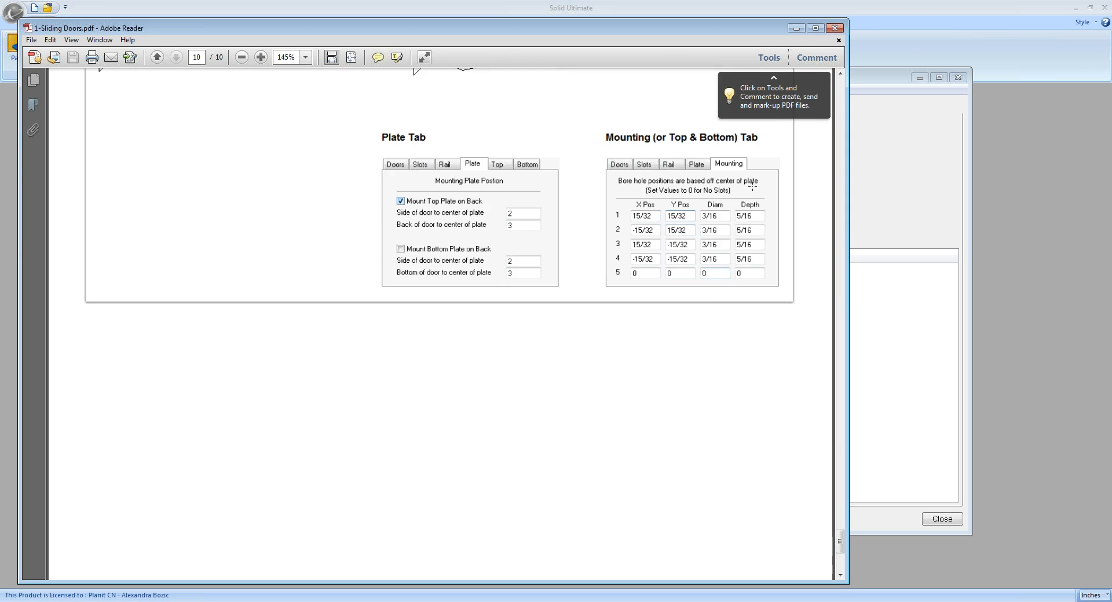
# Put the PDF away, close the Material Catalog Editor, and open the recent job Curved Cabinet.cvj.
pyautogui.click(791, 30)
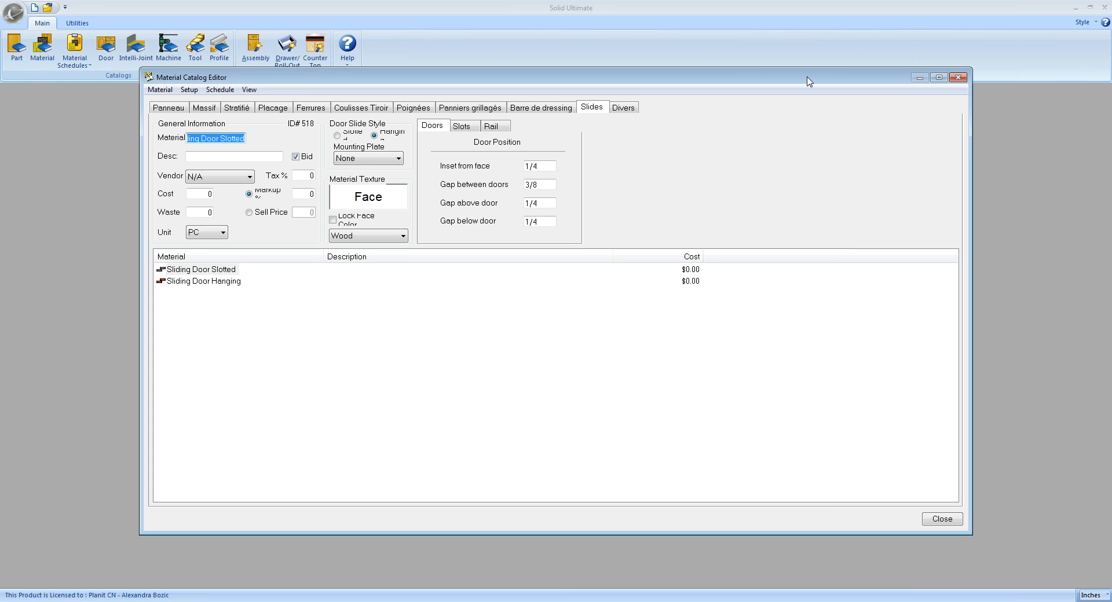
pyautogui.moveTo(803, 81); pyautogui.dragTo(737, 83)
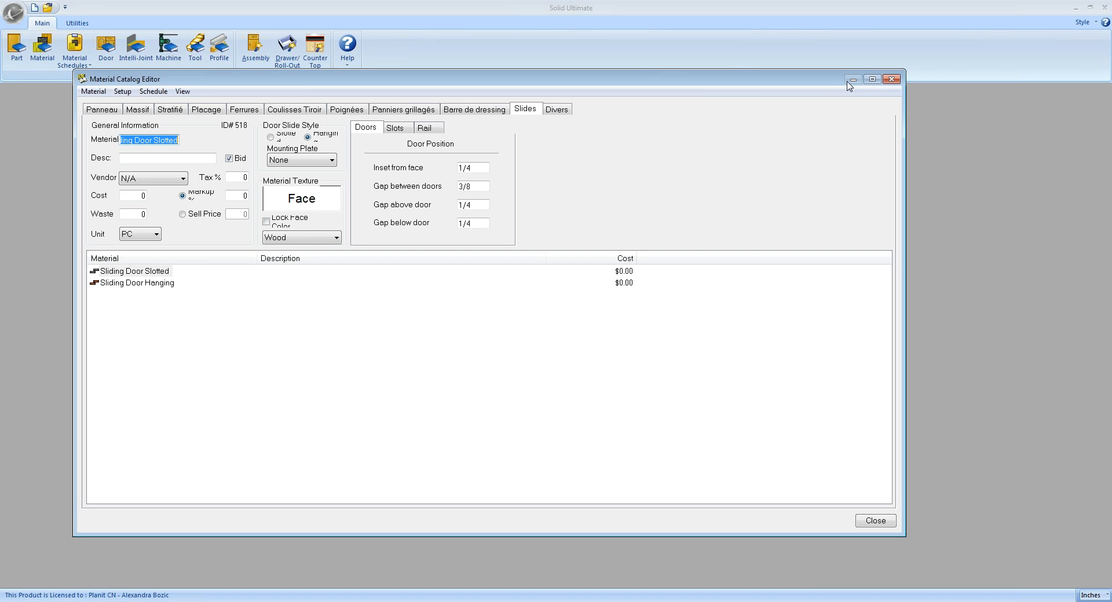
pyautogui.click(891, 80)
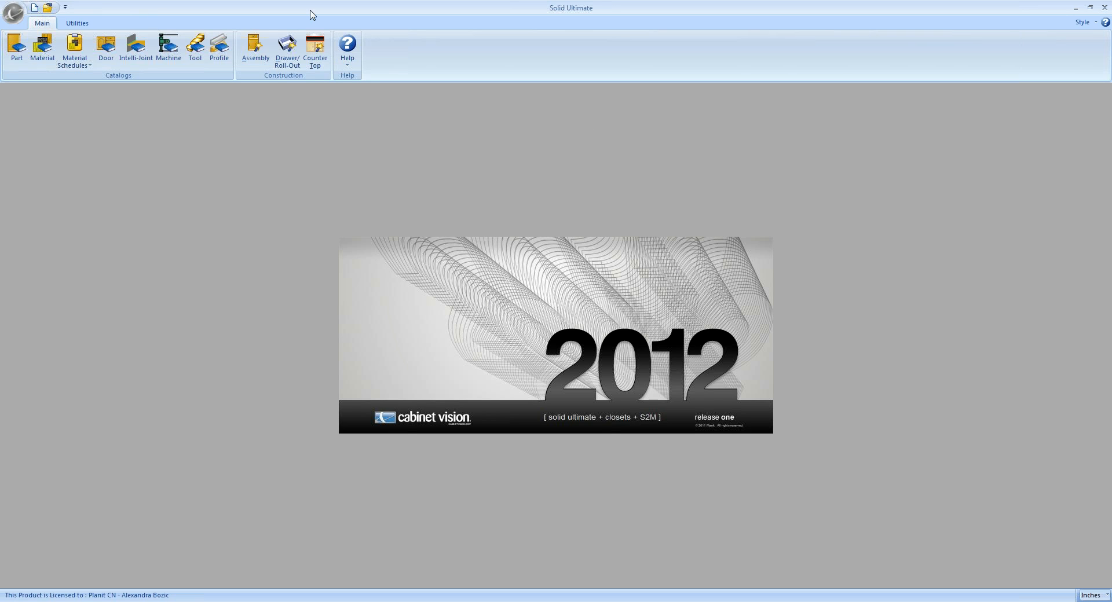
pyautogui.click(11, 22)
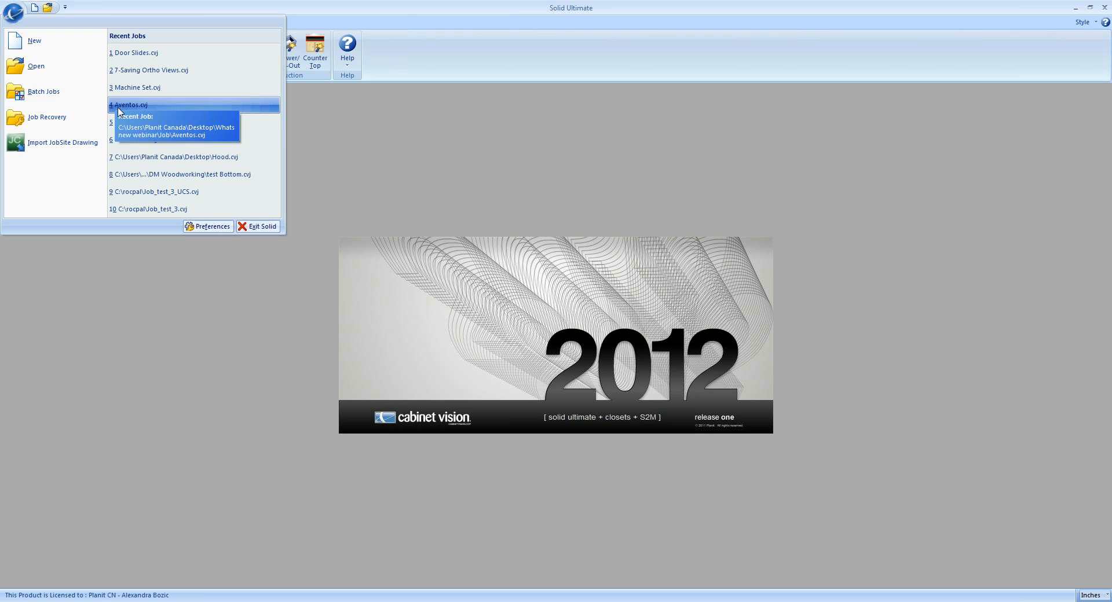
pyautogui.click(139, 122)
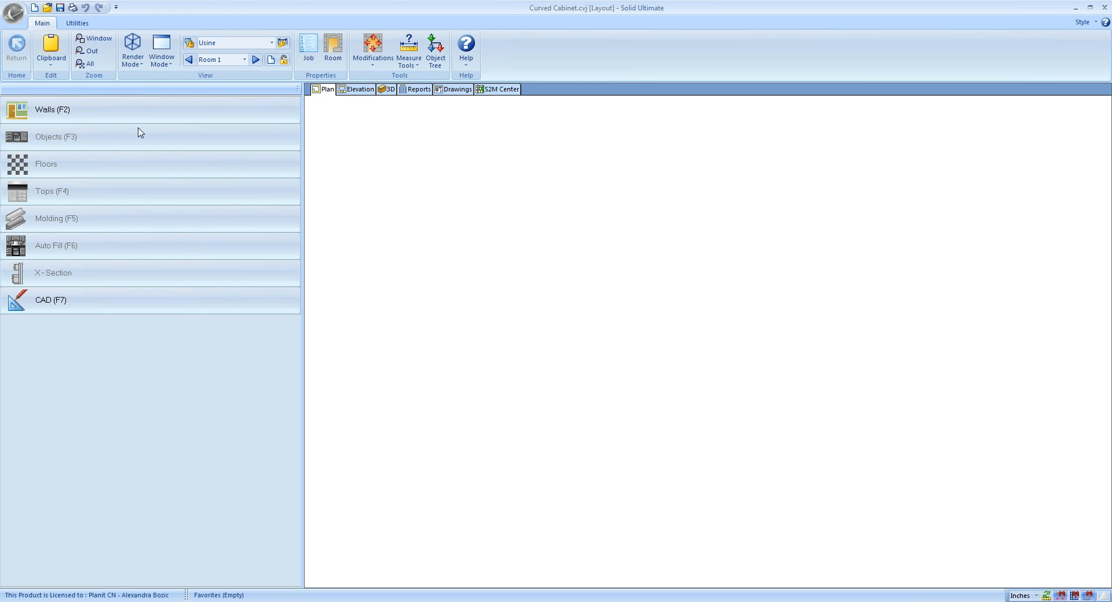
# Make the plan view's grid always visible and enter wall drawing mode.
pyautogui.rightClick(307, 222)
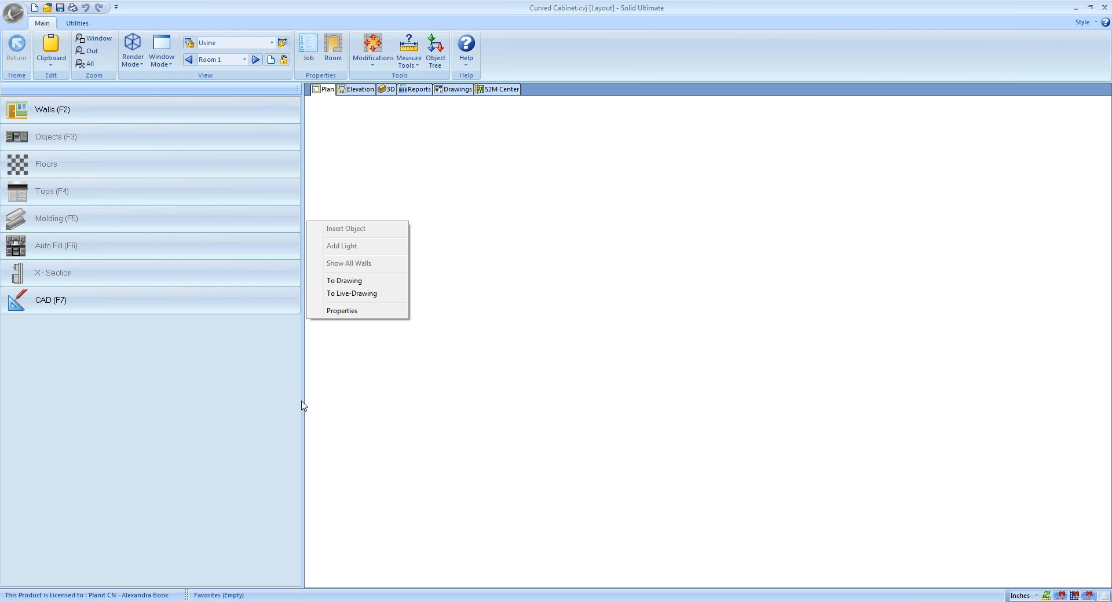
pyautogui.click(338, 313)
pyautogui.click(503, 263)
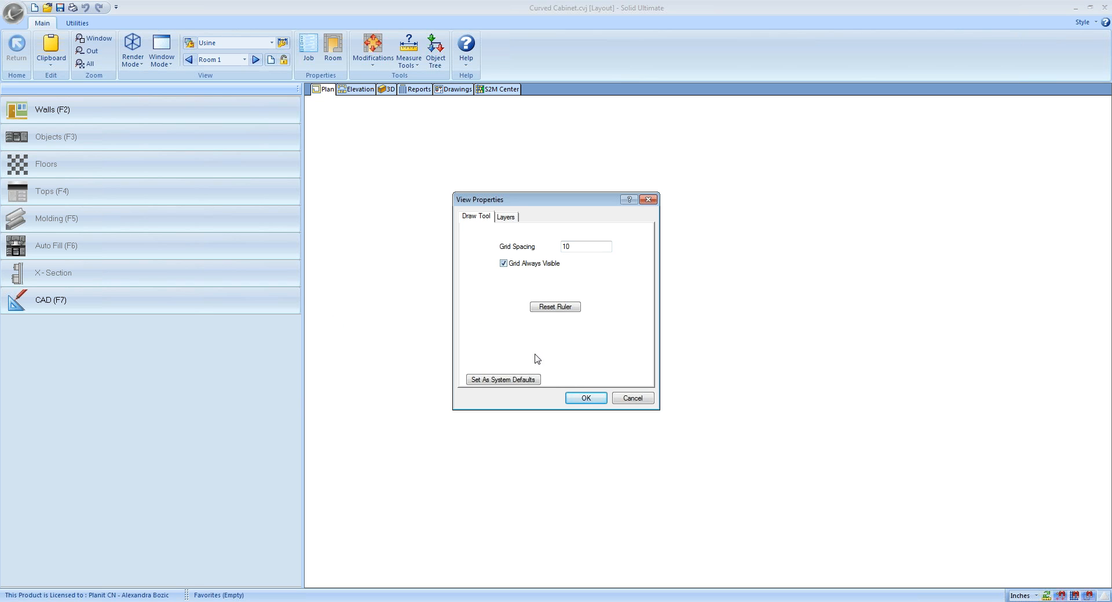
pyautogui.click(579, 399)
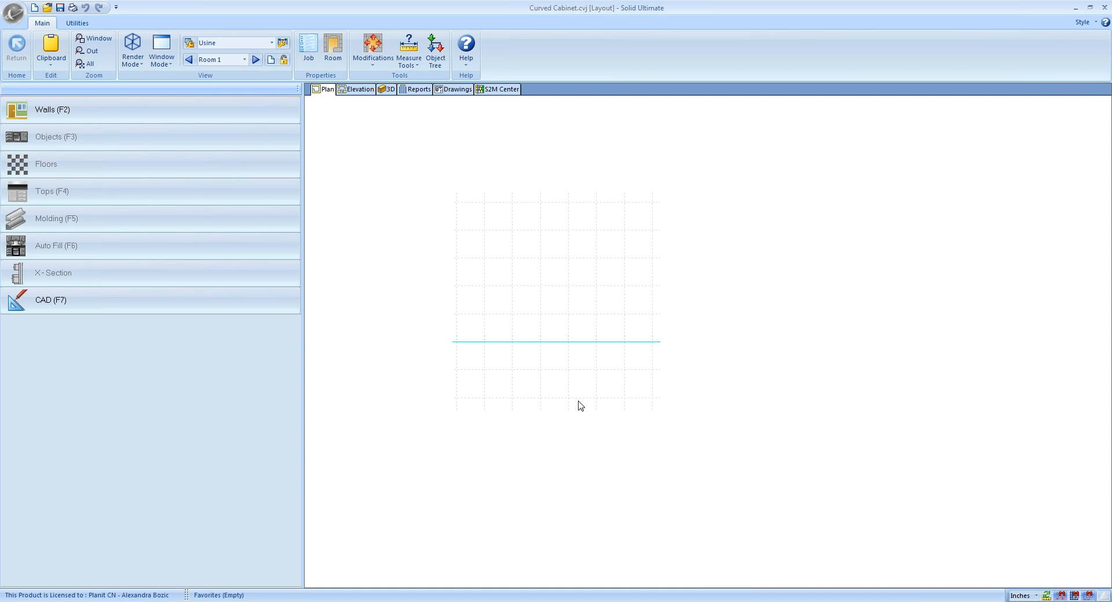
pyautogui.click(262, 119)
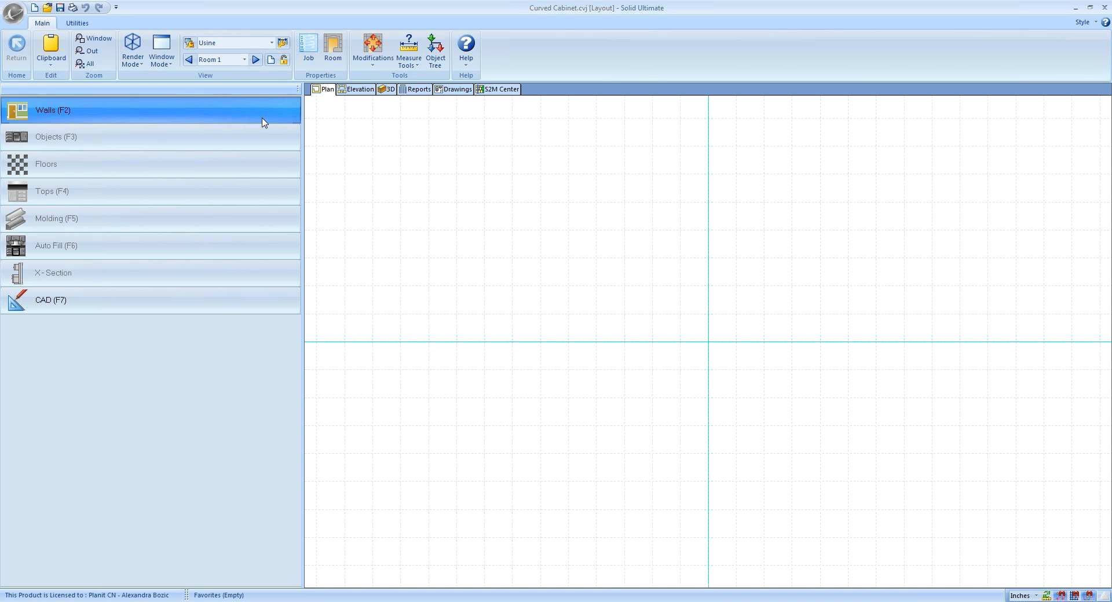
# Draw a single straight wall about 118 inches long in the plan with the Line tool, and undo it.
pyautogui.click(411, 202)
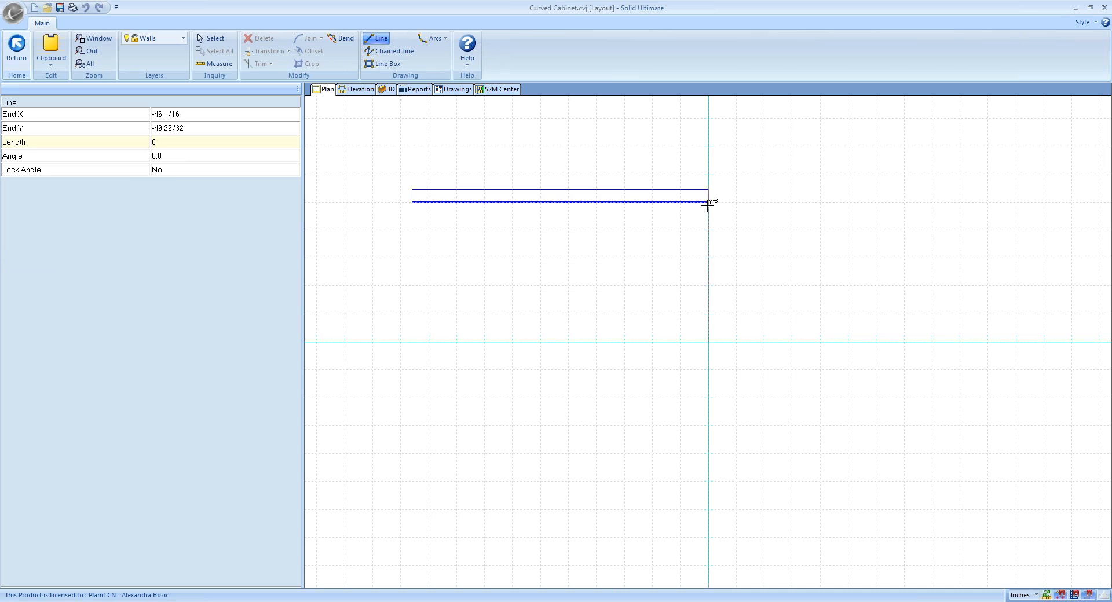
pyautogui.click(742, 211)
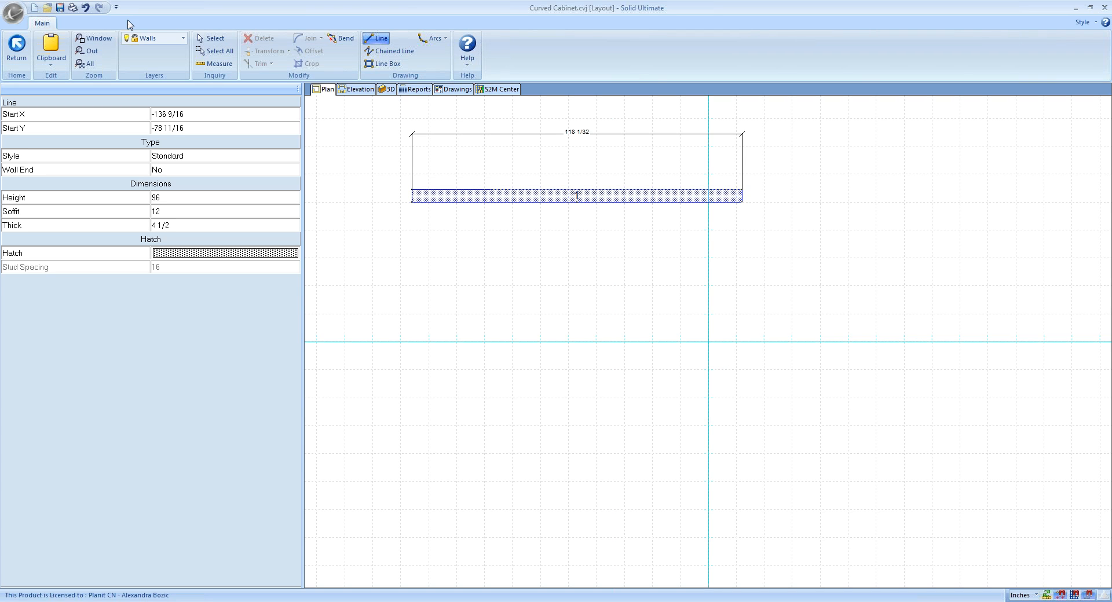
pyautogui.click(85, 8)
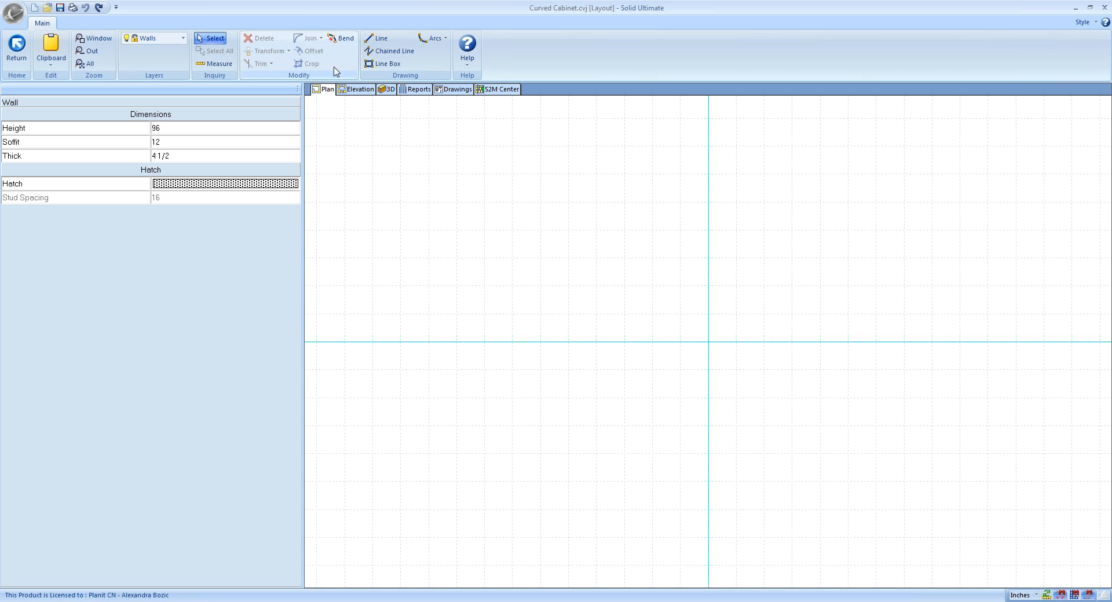
# Draw three connected walls with Chained Line, the second about 73 inches and the third about 63 inches long, and undo them all.
pyautogui.click(394, 51)
pyautogui.click(400, 158)
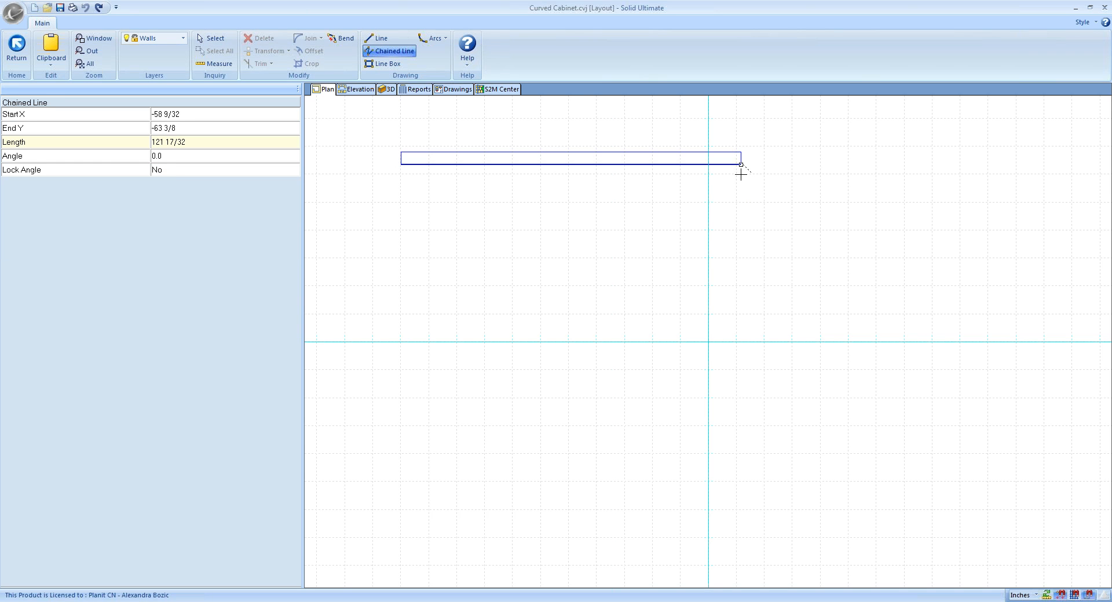
pyautogui.click(774, 170)
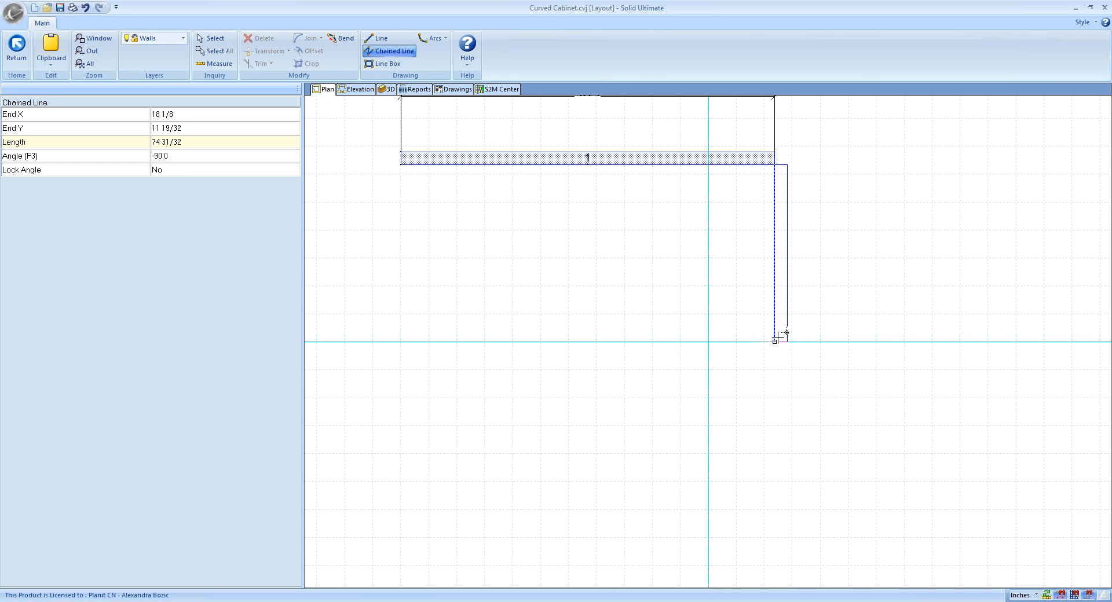
pyautogui.click(776, 368)
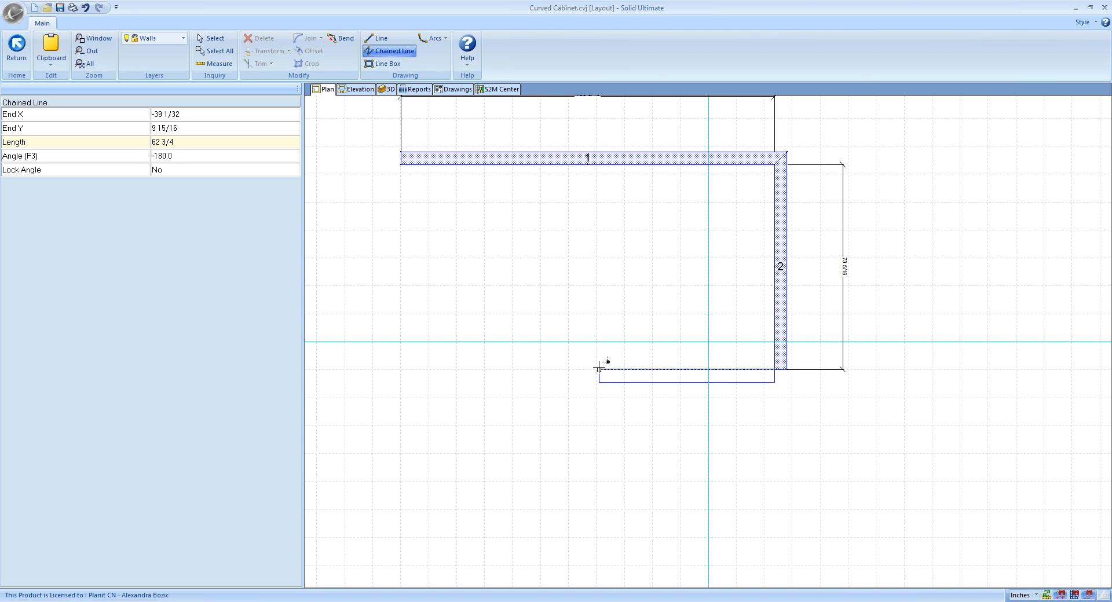
pyautogui.click(600, 368)
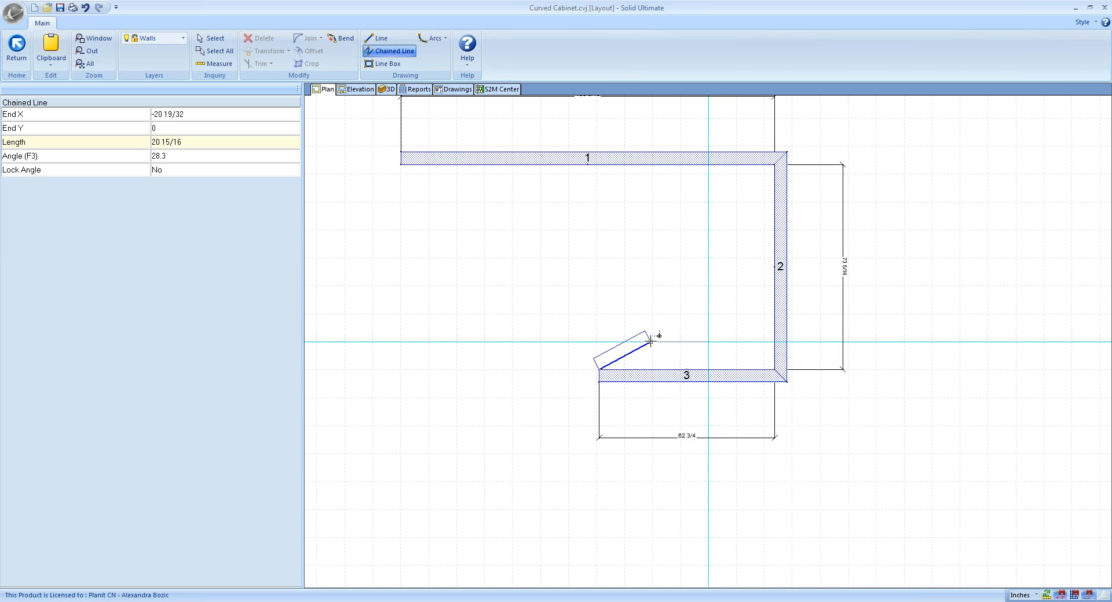
pyautogui.click(84, 7)
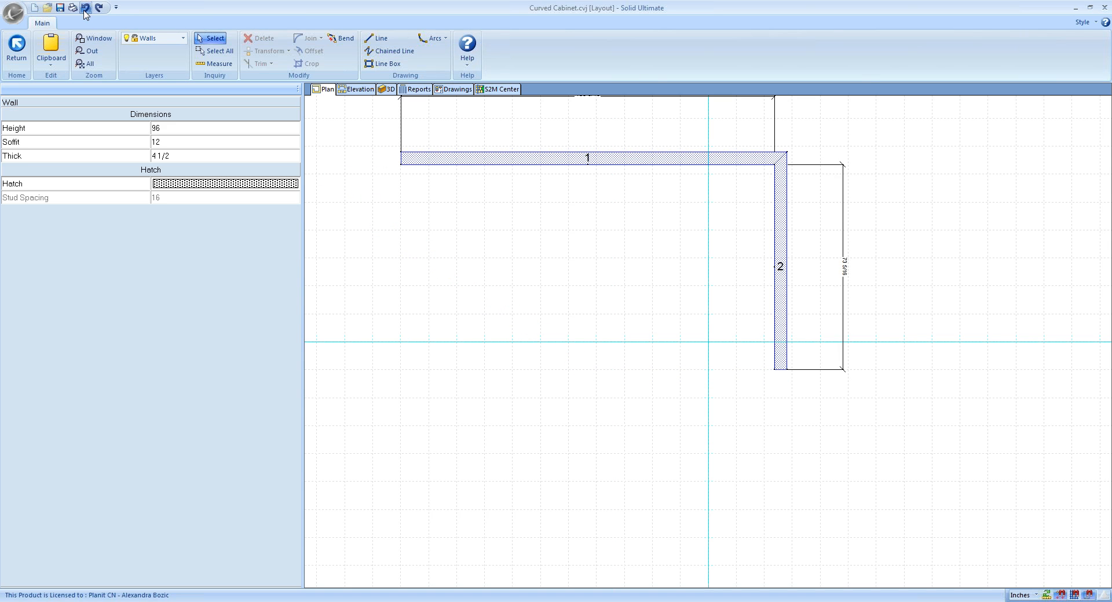
pyautogui.click(84, 7)
pyautogui.click(84, 8)
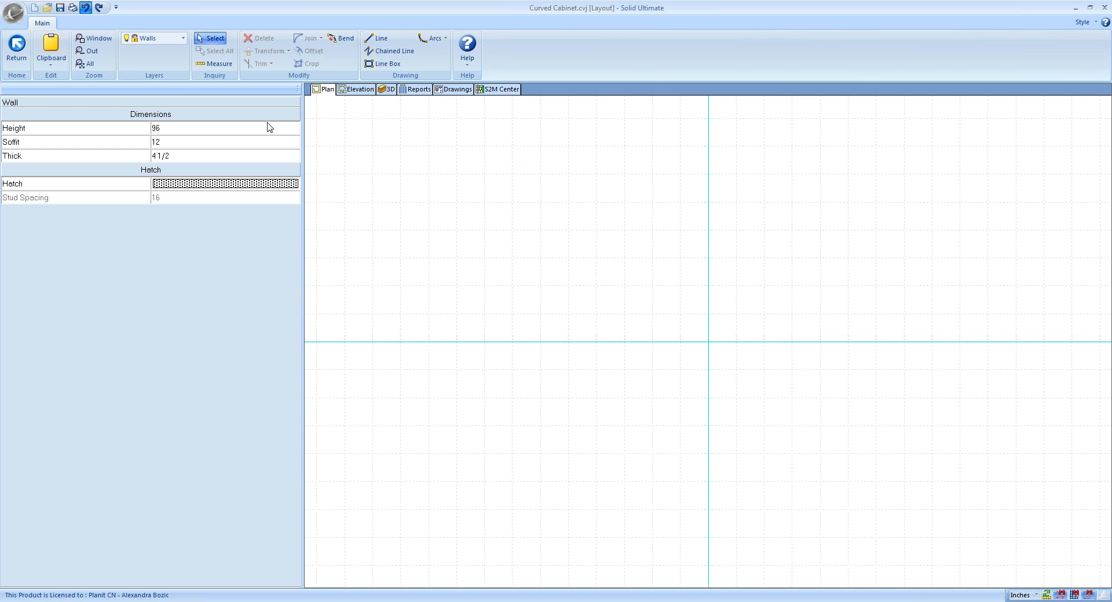
# Draw a rectangular four-wall room with Line Box, its side walls about 134 inches long, and undo it.
pyautogui.click(374, 65)
pyautogui.click(405, 152)
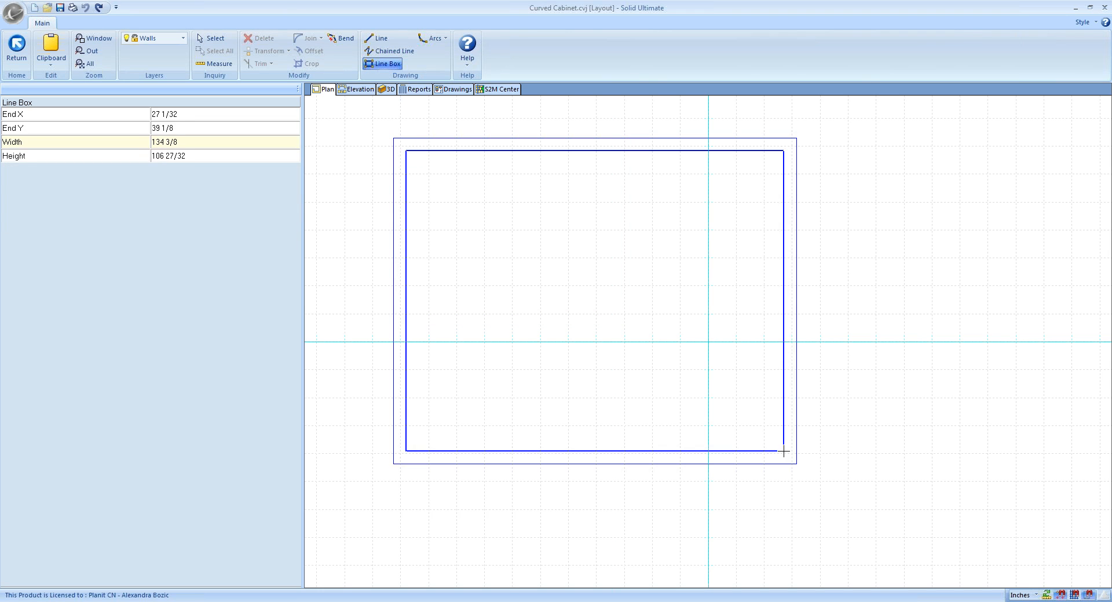
pyautogui.click(904, 525)
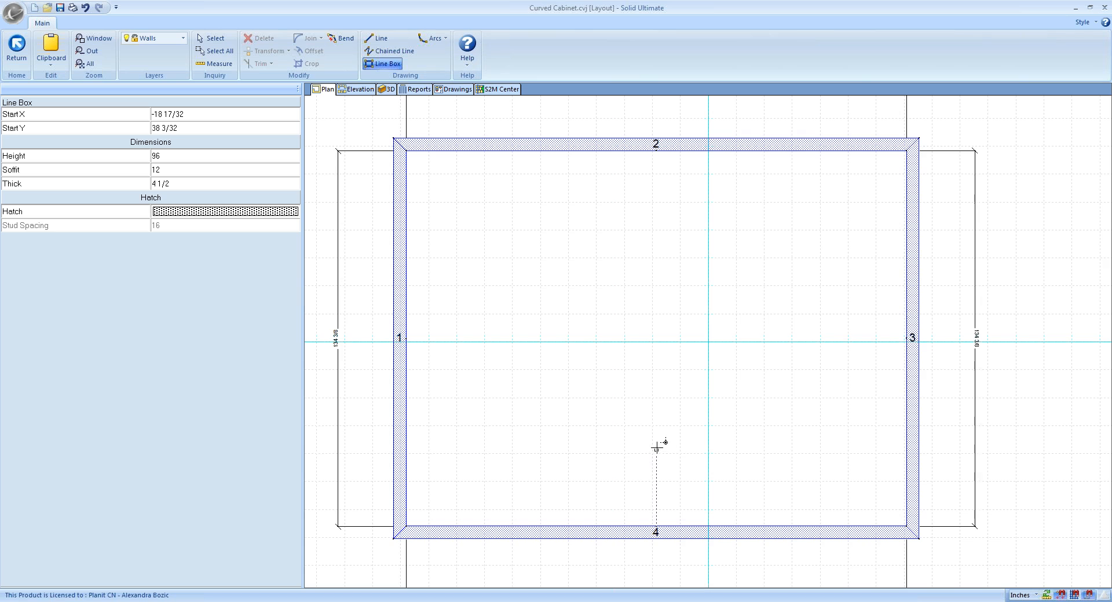
pyautogui.click(84, 8)
# Sketch a curved wall with Arc by Chord, its chord-to-wall distance about 35 inches, and cancel it.
pyautogui.click(445, 39)
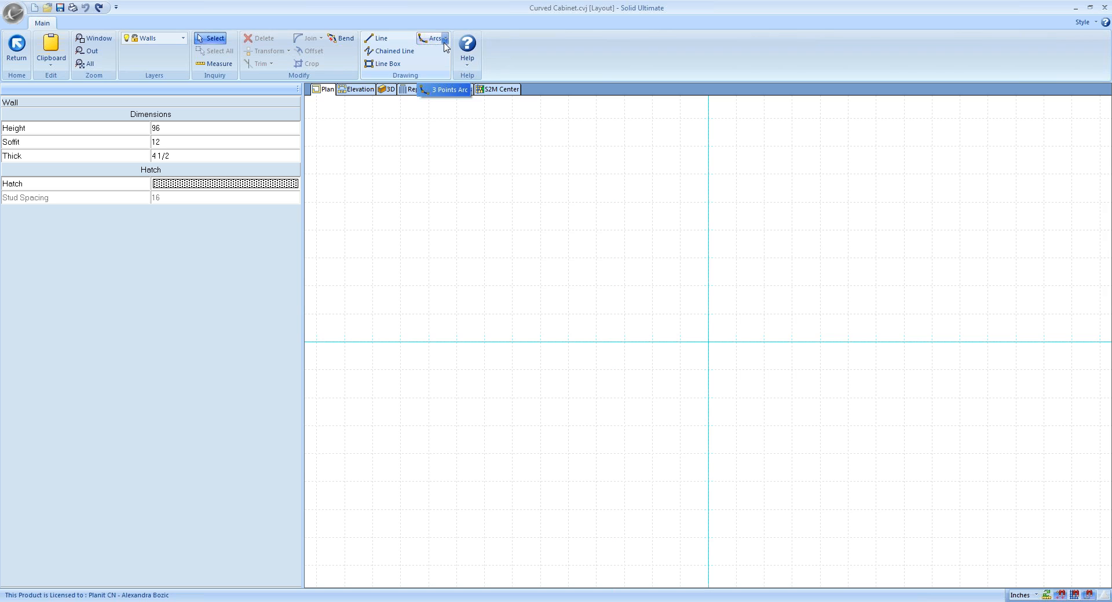
pyautogui.click(445, 39)
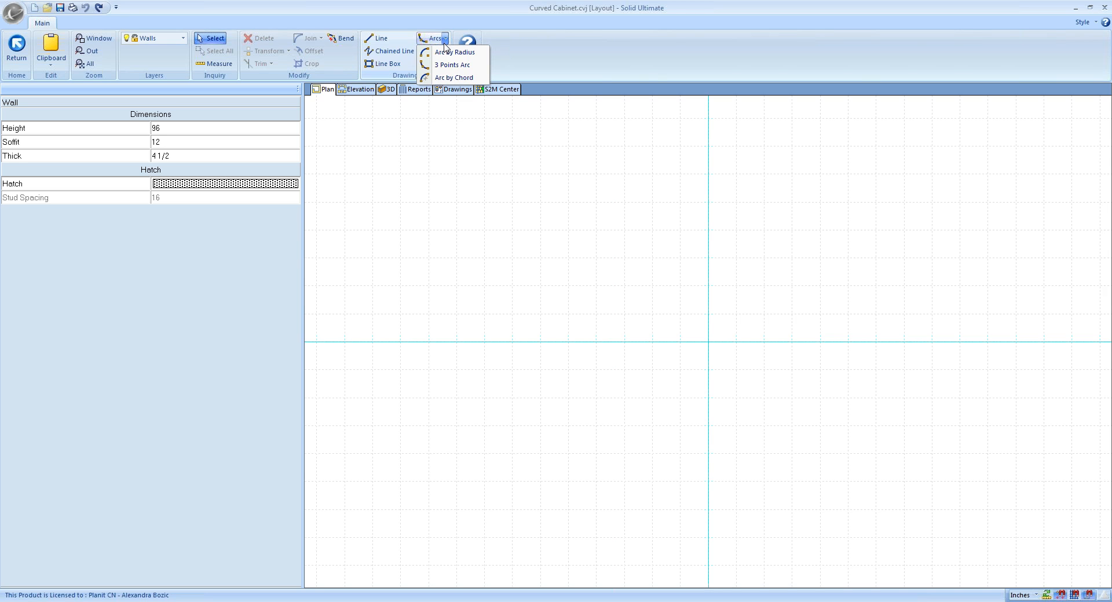
pyautogui.click(449, 78)
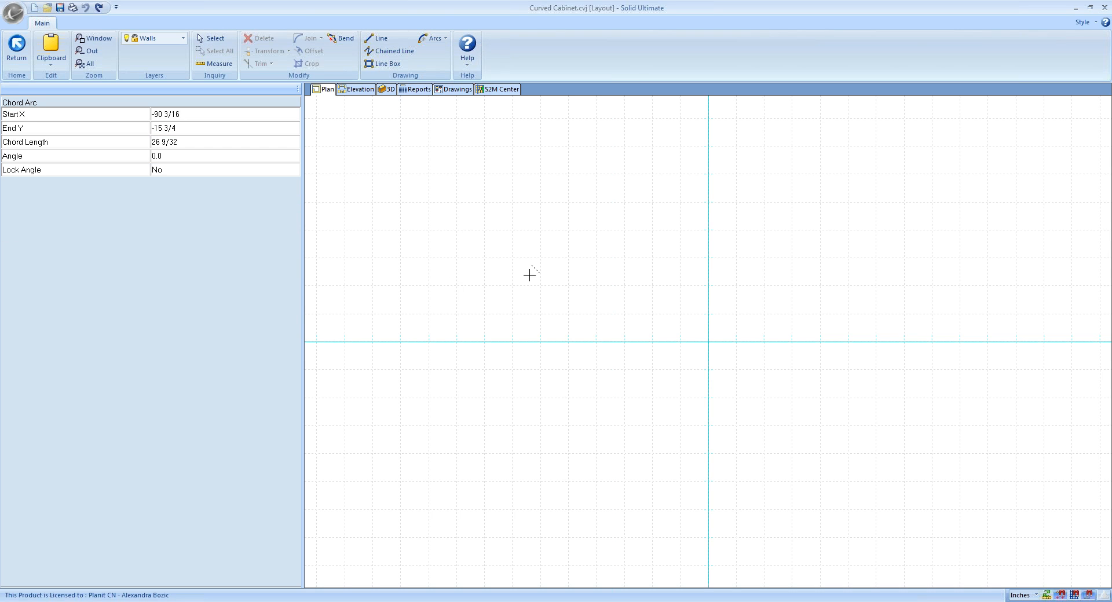
pyautogui.click(898, 284)
pyautogui.click(682, 286)
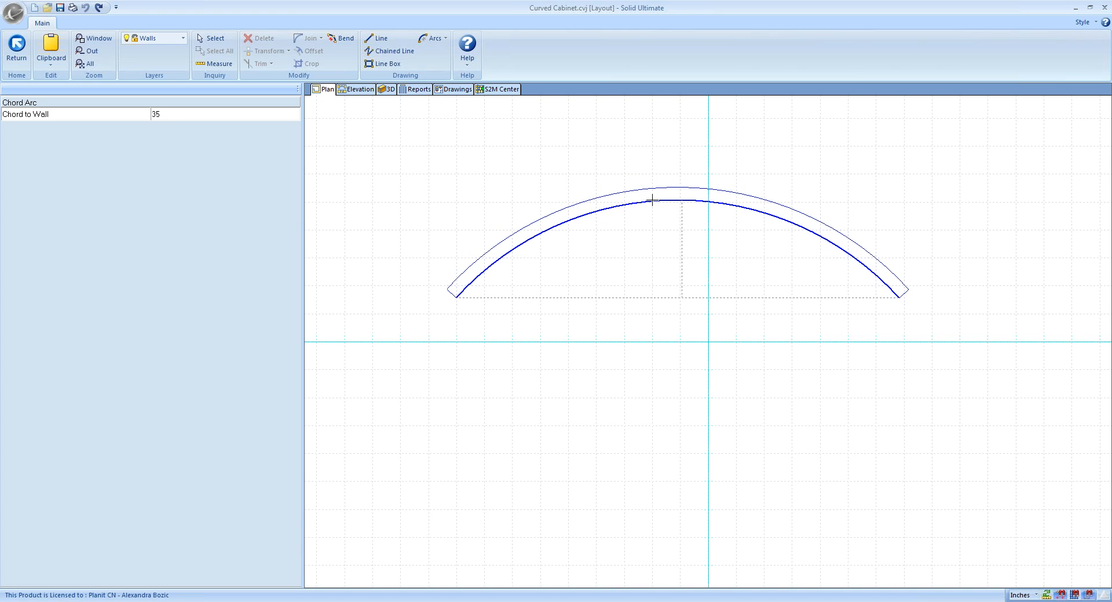
pyautogui.press('Escape')
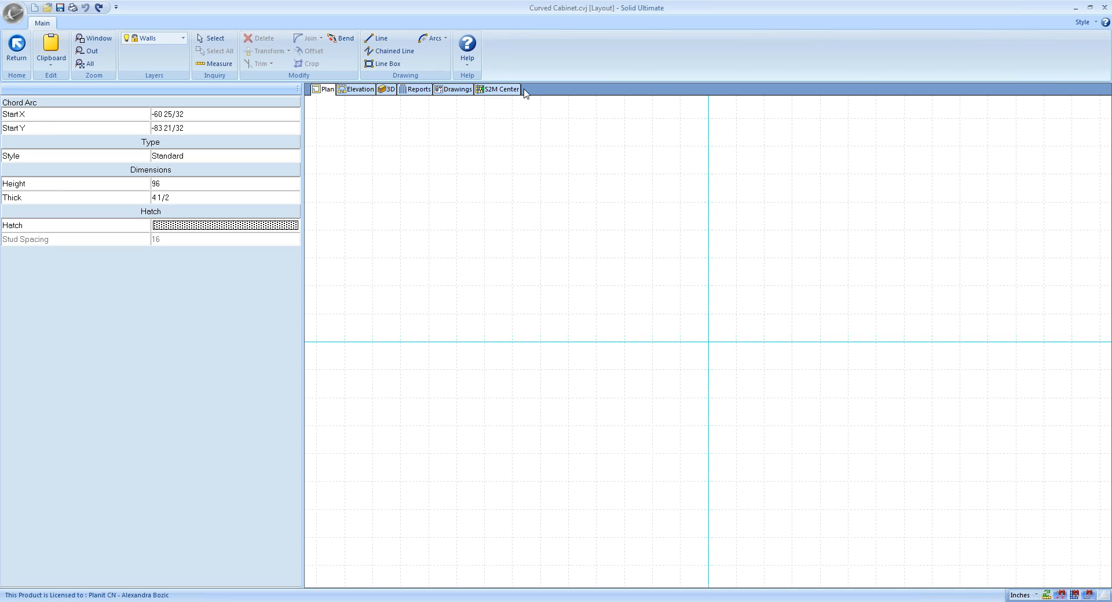
# Start a curved wall with Arc by Radius using a 35-inch radius, sweep it to about -93 degrees, and cancel it.
pyautogui.click(443, 42)
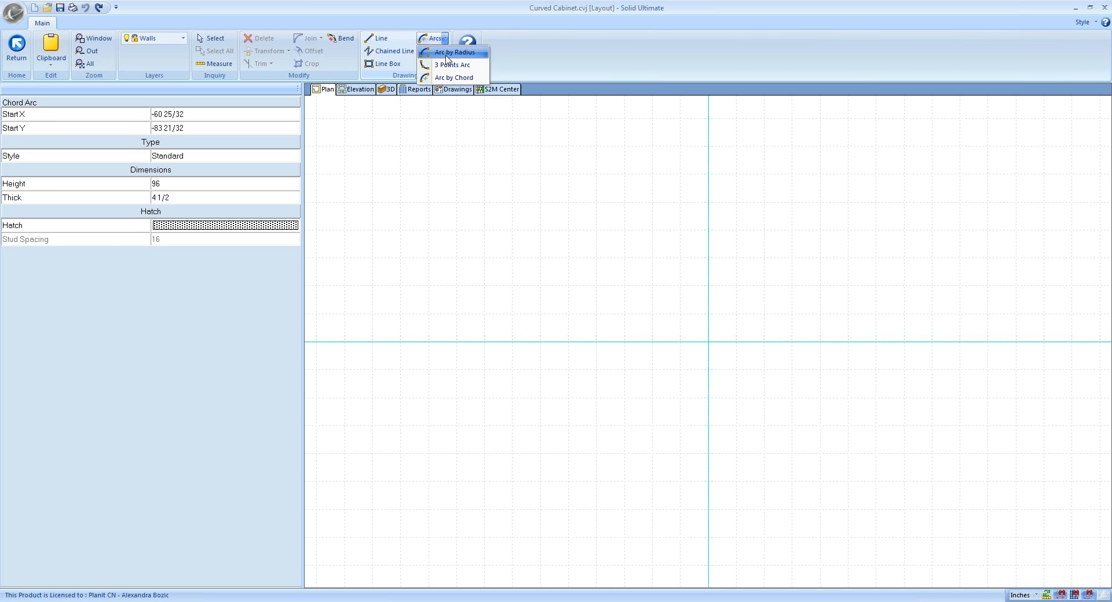
pyautogui.click(446, 54)
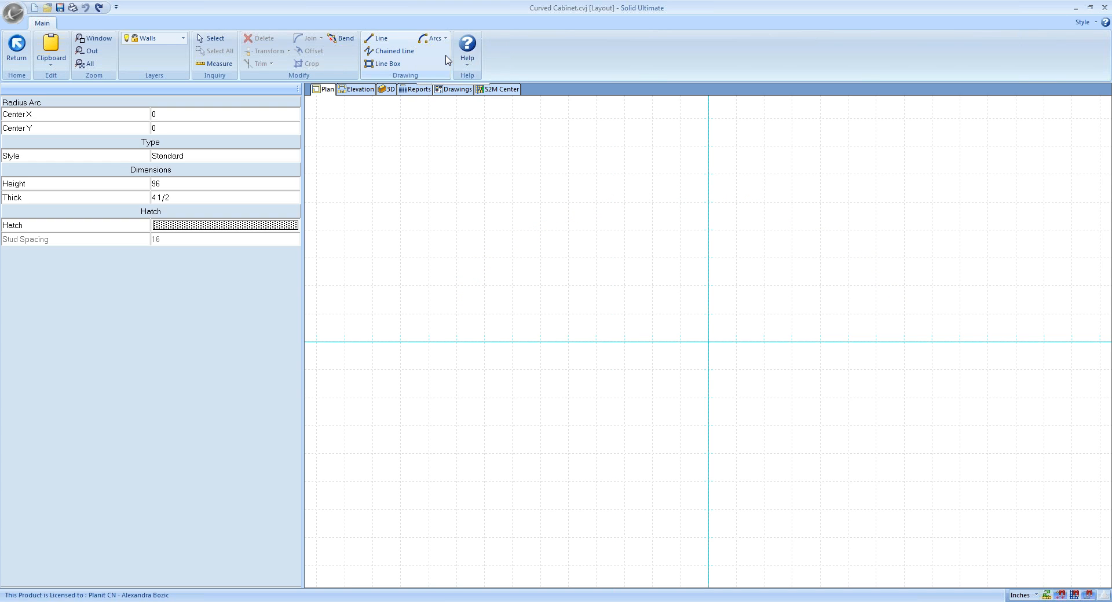
pyautogui.click(519, 286)
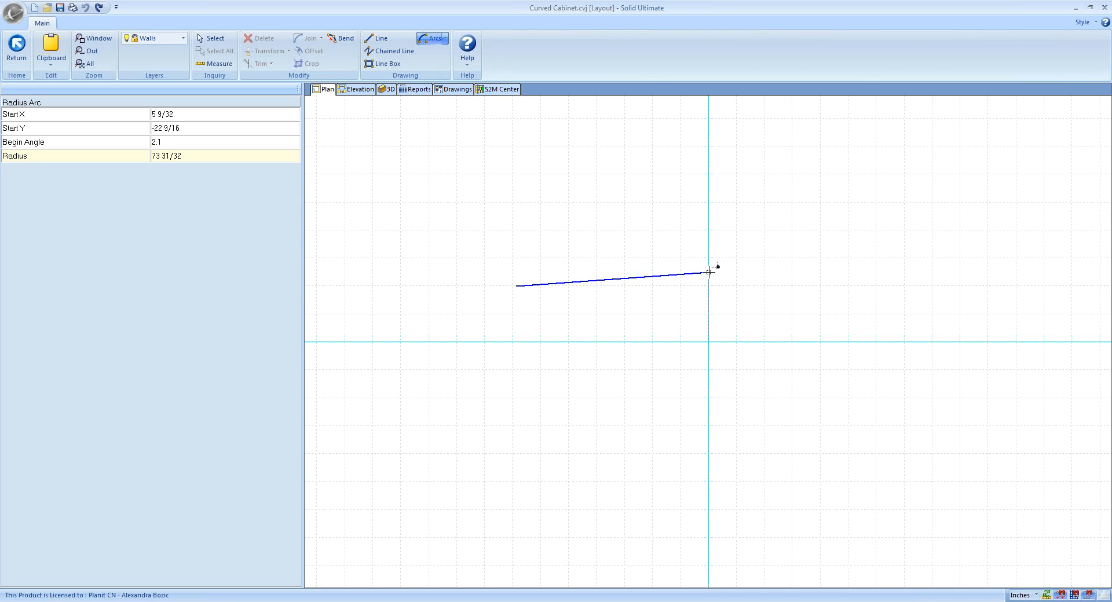
pyautogui.press('Tab')
pyautogui.write('35')
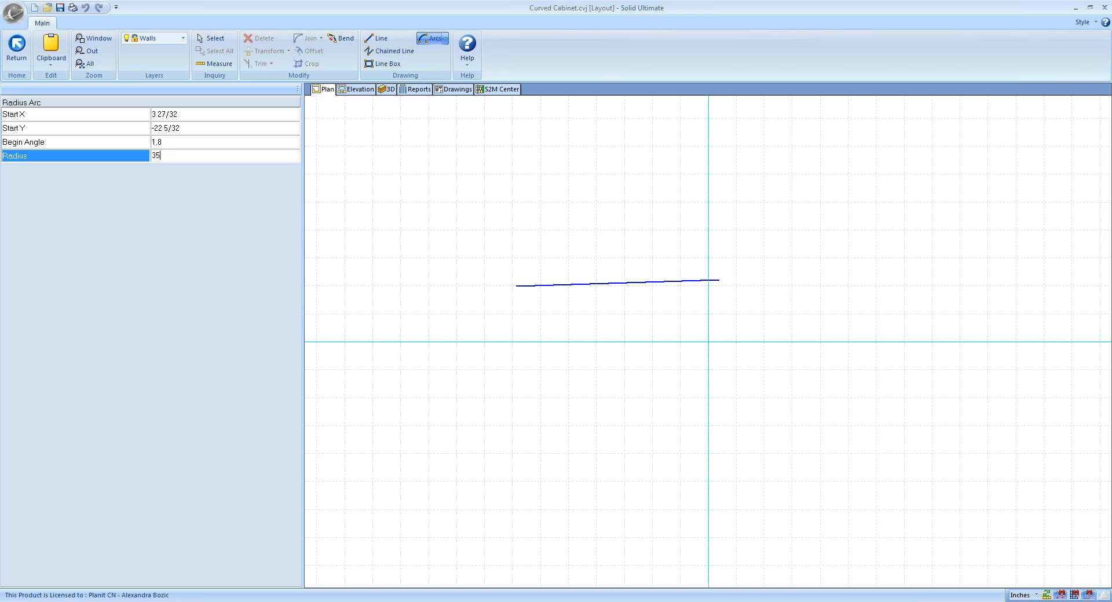
pyautogui.press('Return')
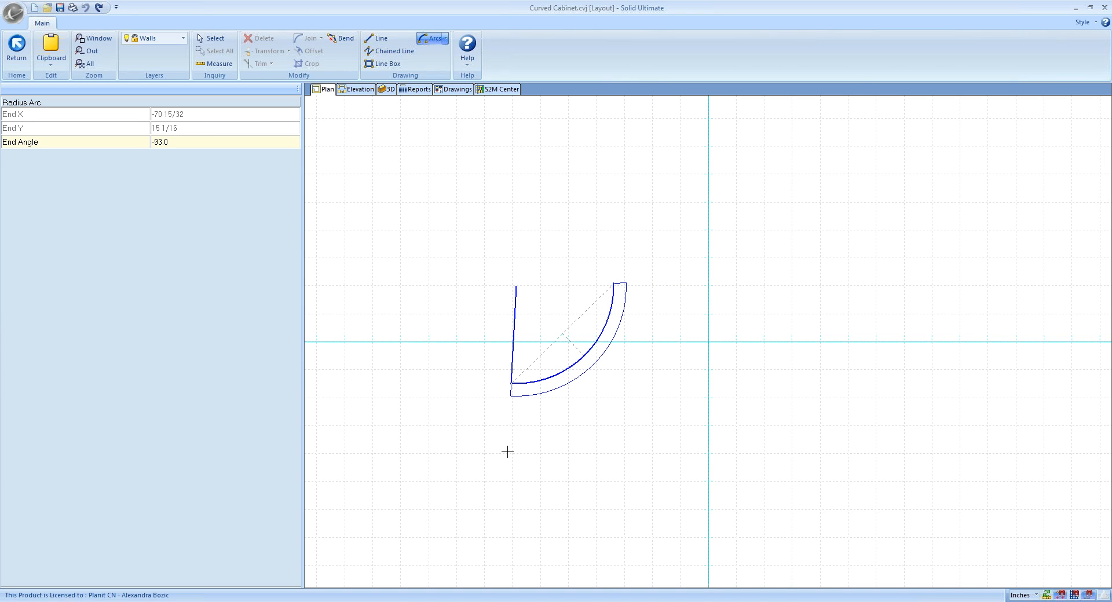
pyautogui.press('Escape')
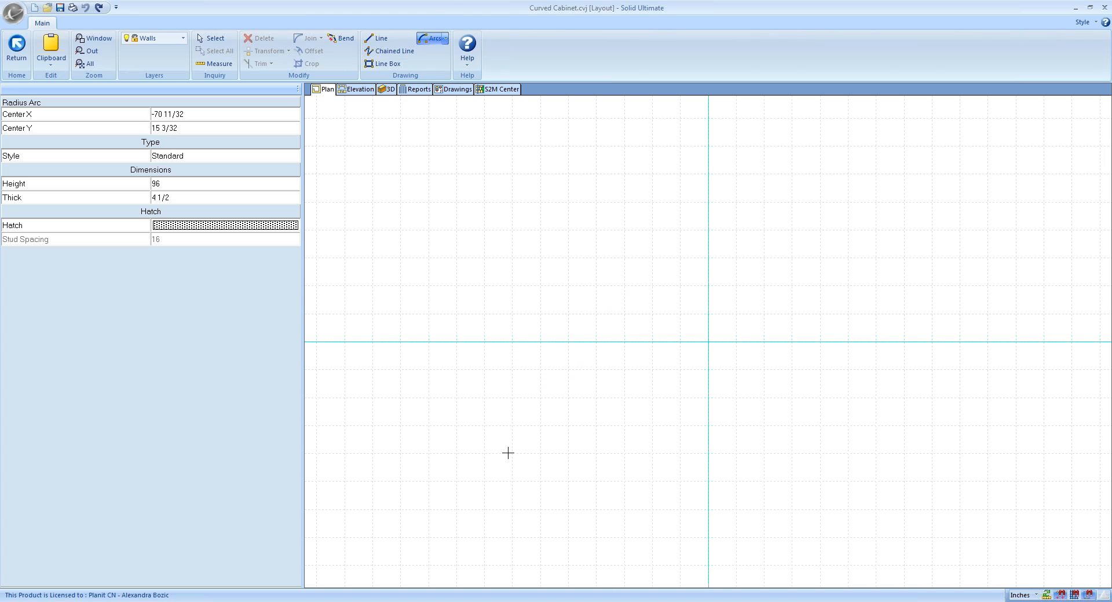
# Try to sketch a curved wall in the plan with 3 Points Arc, starting on the horizontal axis, and cancel it.
pyautogui.click(444, 41)
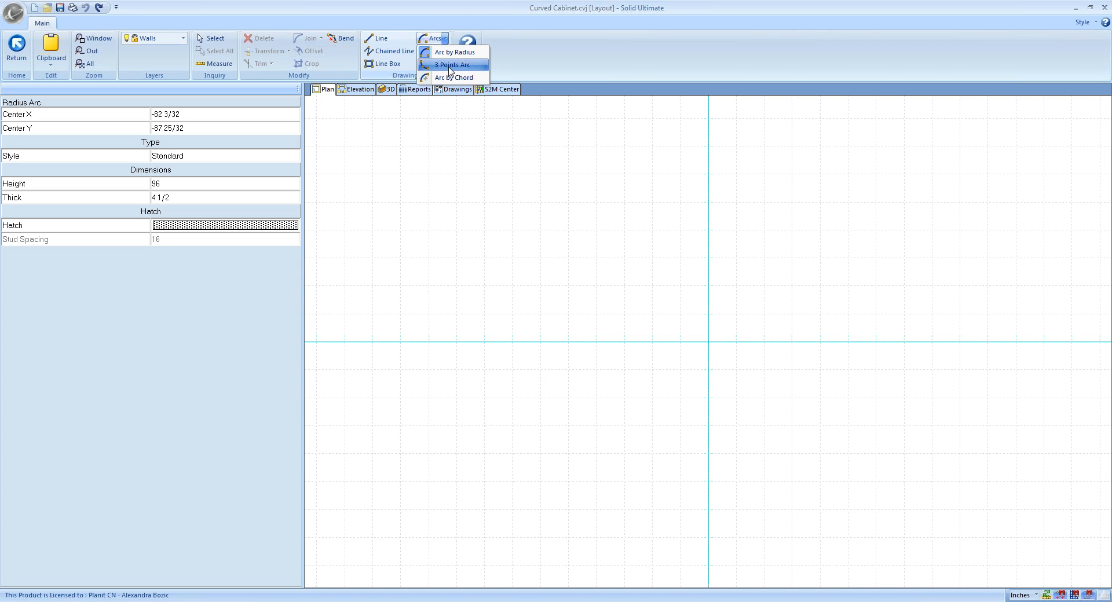
pyautogui.click(452, 70)
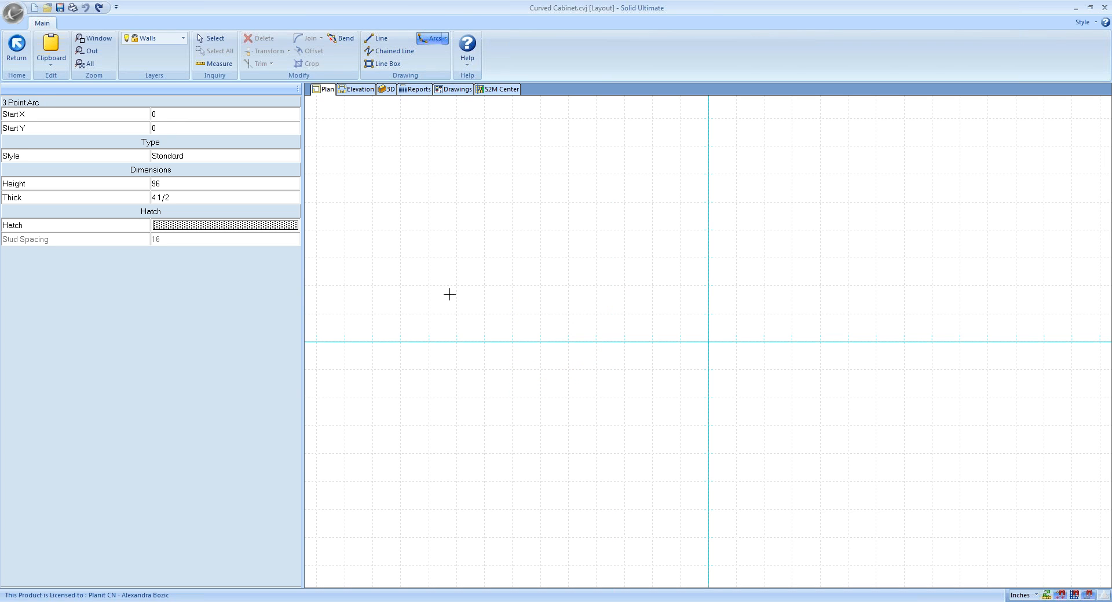
pyautogui.click(428, 341)
pyautogui.click(546, 277)
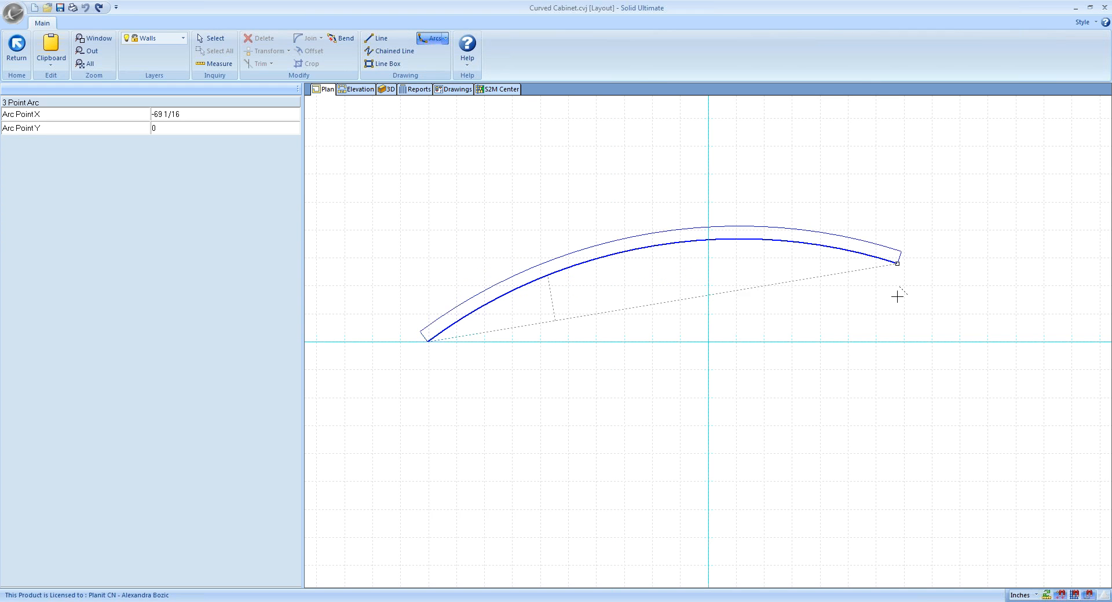
pyautogui.rightClick(945, 318)
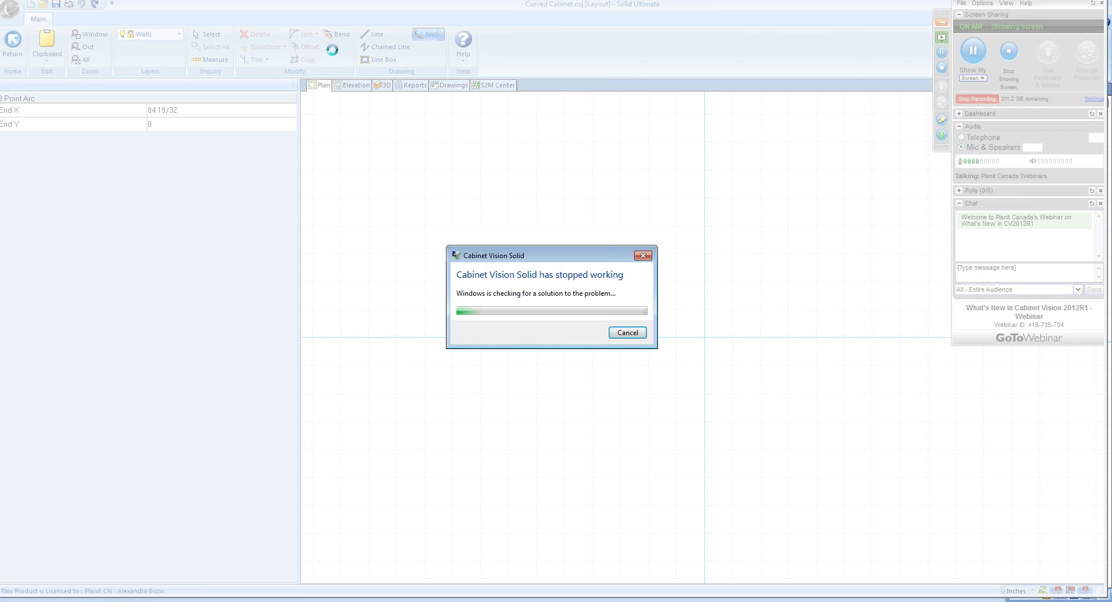
# Dismiss the crash dialog and relaunch Cabinet Vision Solid 2012 R1.
pyautogui.click(642, 258)
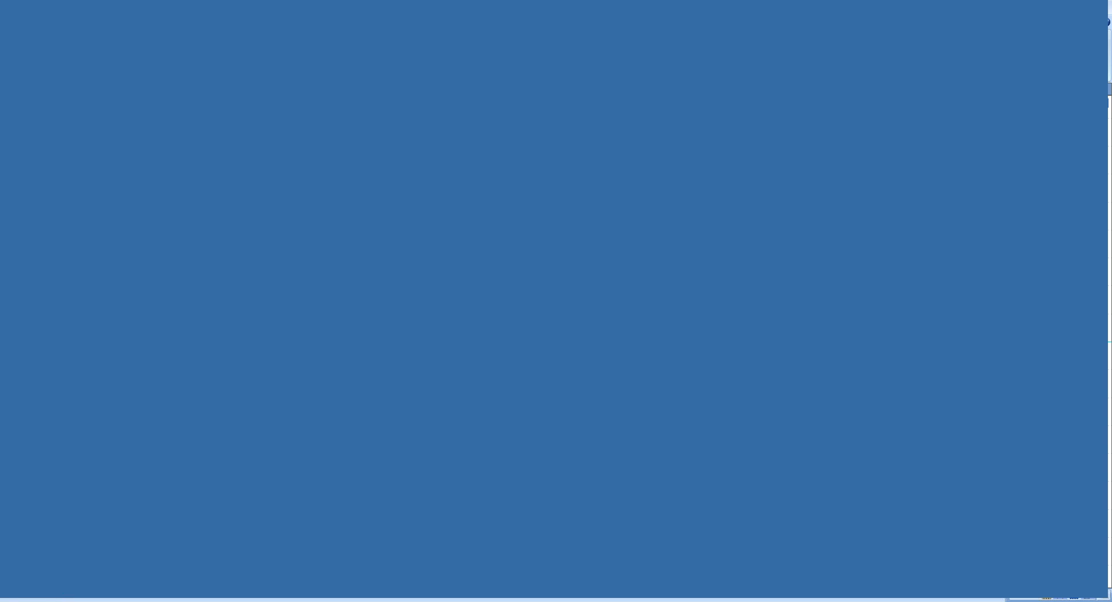
pyautogui.press('super')
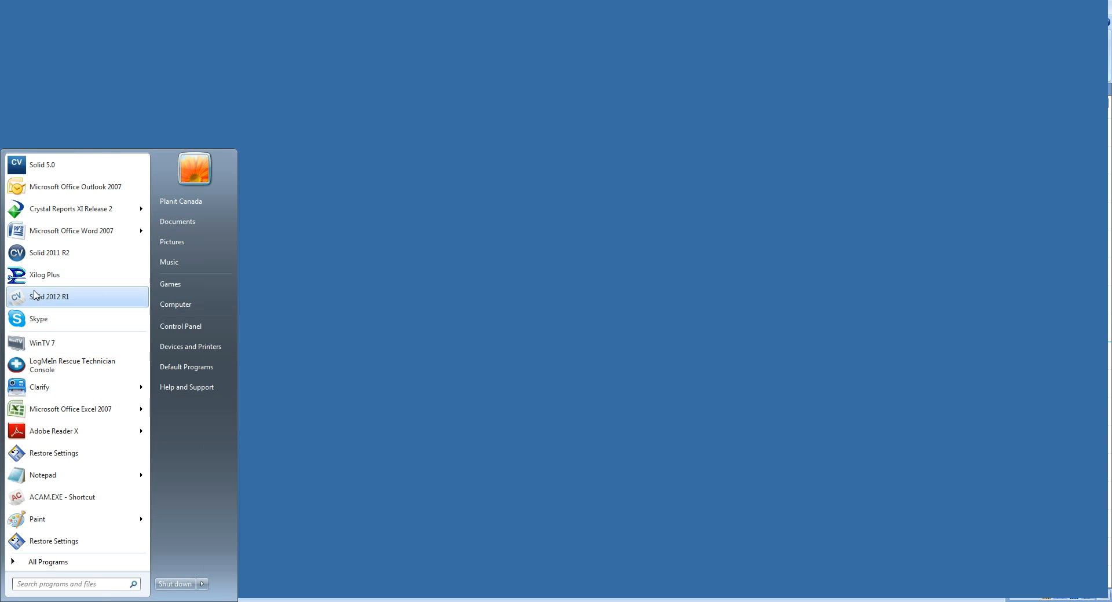
pyautogui.click(35, 297)
pyautogui.doubleClick(519, 425)
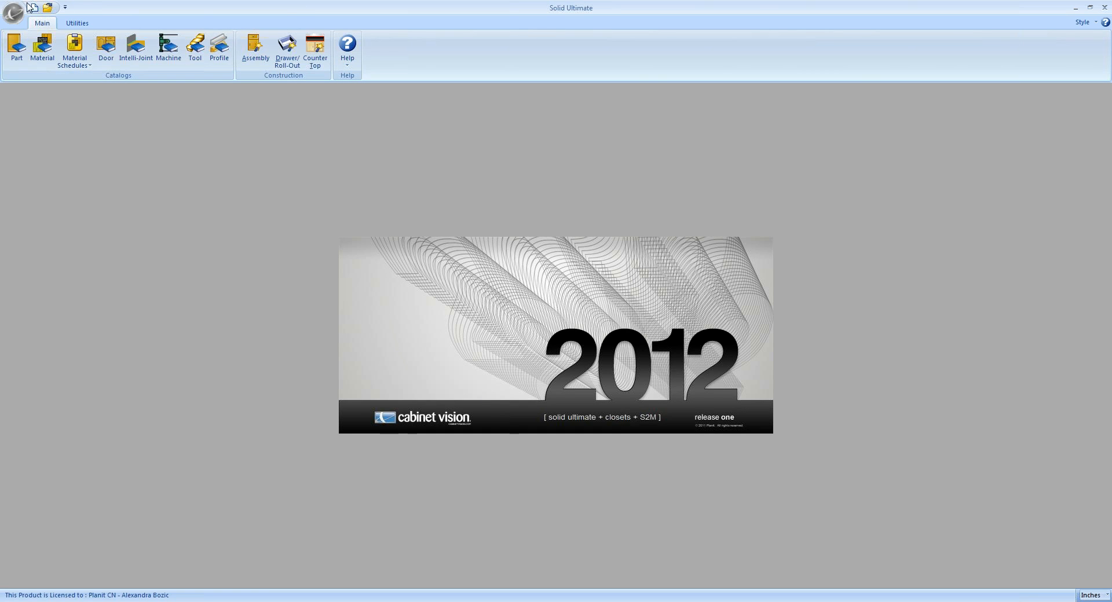
# Reopen the recent job Curved Cabinet.cvj and switch to the copy of Room 1.
pyautogui.click(20, 11)
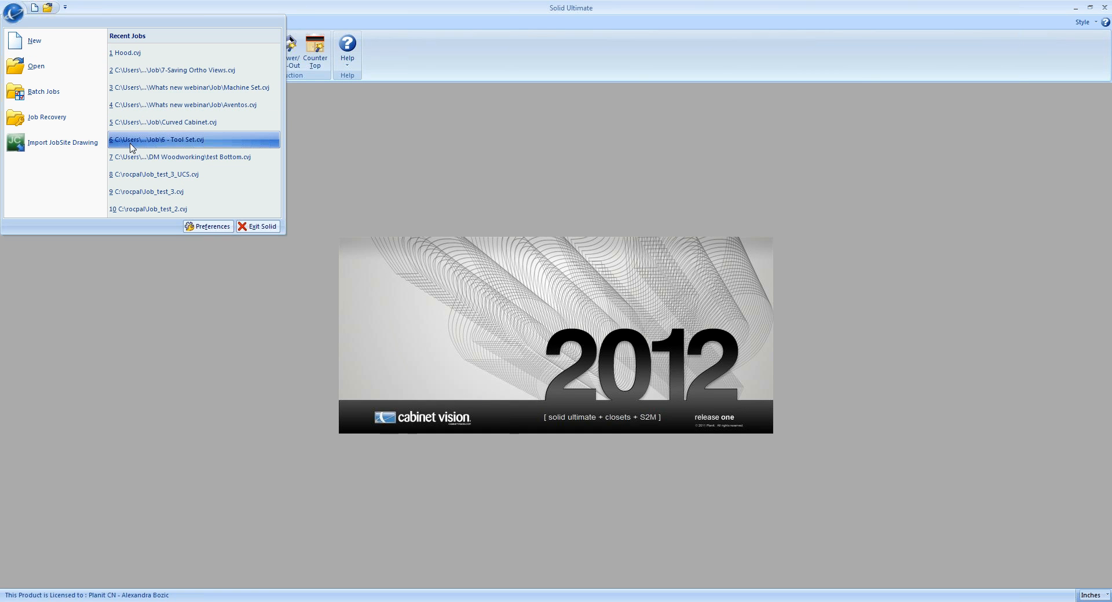
pyautogui.click(136, 124)
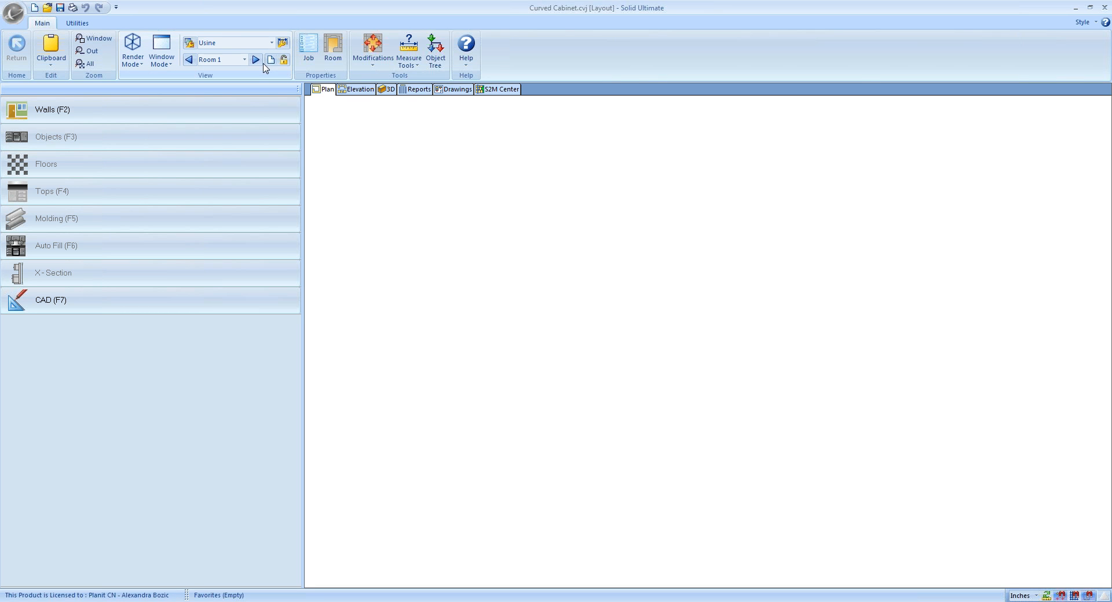
pyautogui.click(256, 60)
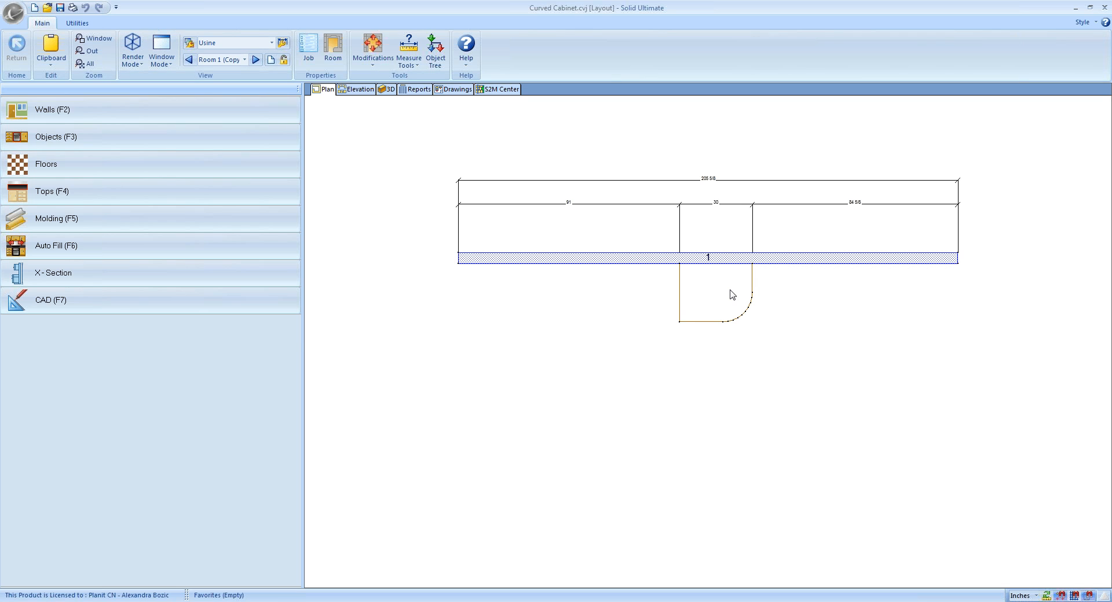
# Open the section of the curved base cabinet on wall 1 and show the cabinet in plan view.
pyautogui.click(728, 294)
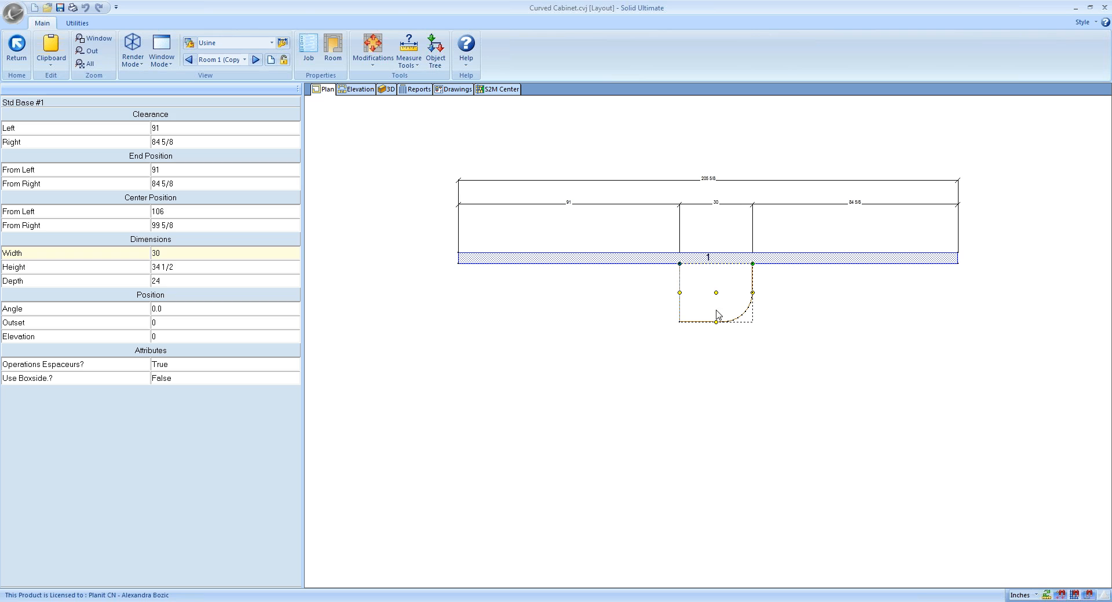
pyautogui.rightClick(740, 291)
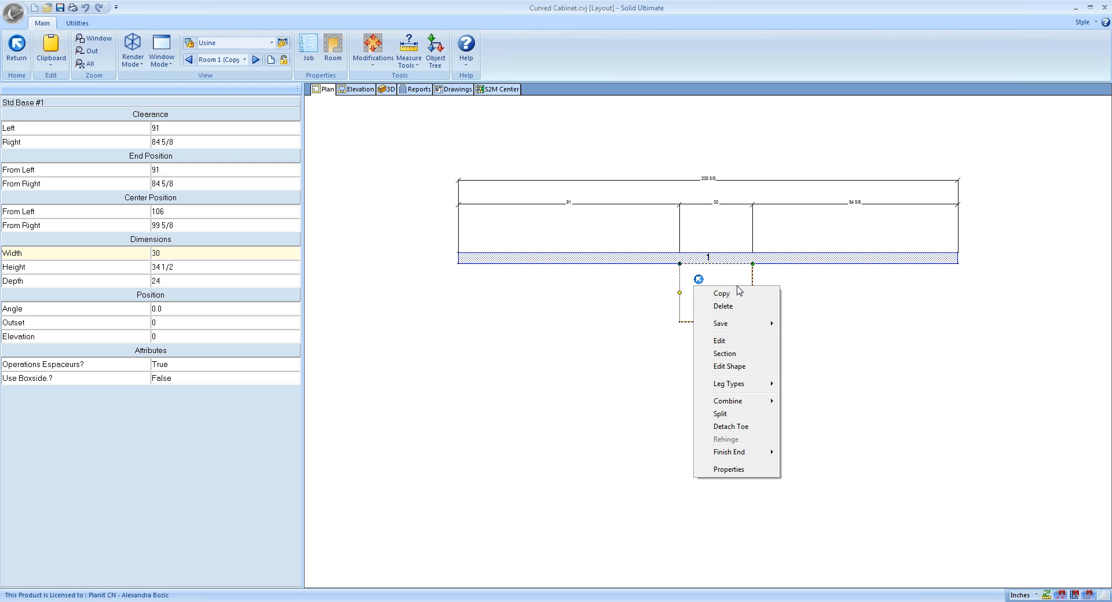
pyautogui.moveTo(748, 405)
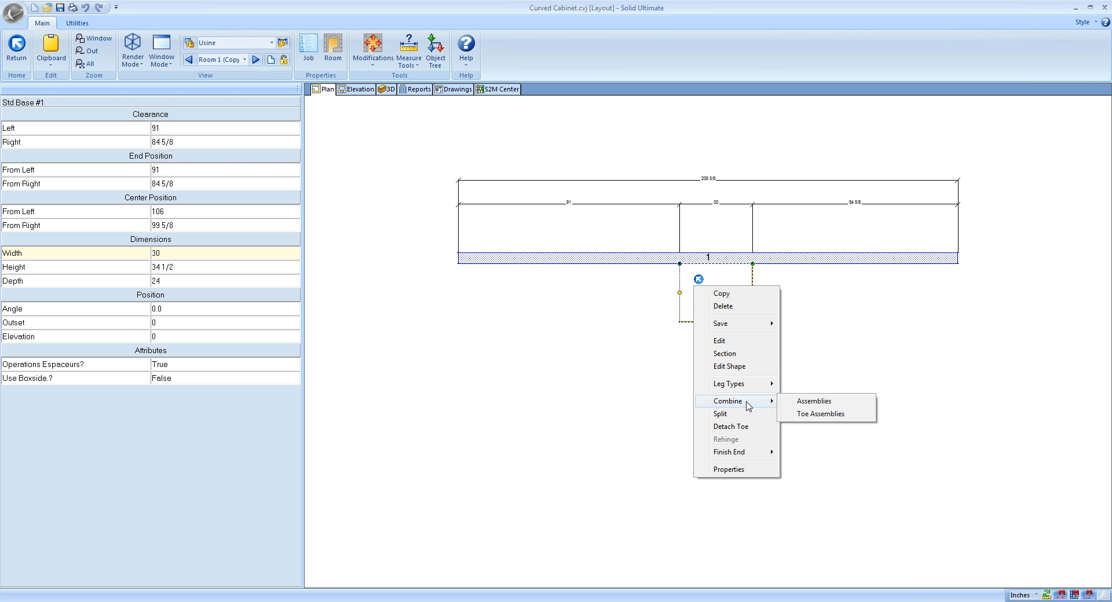
pyautogui.click(731, 353)
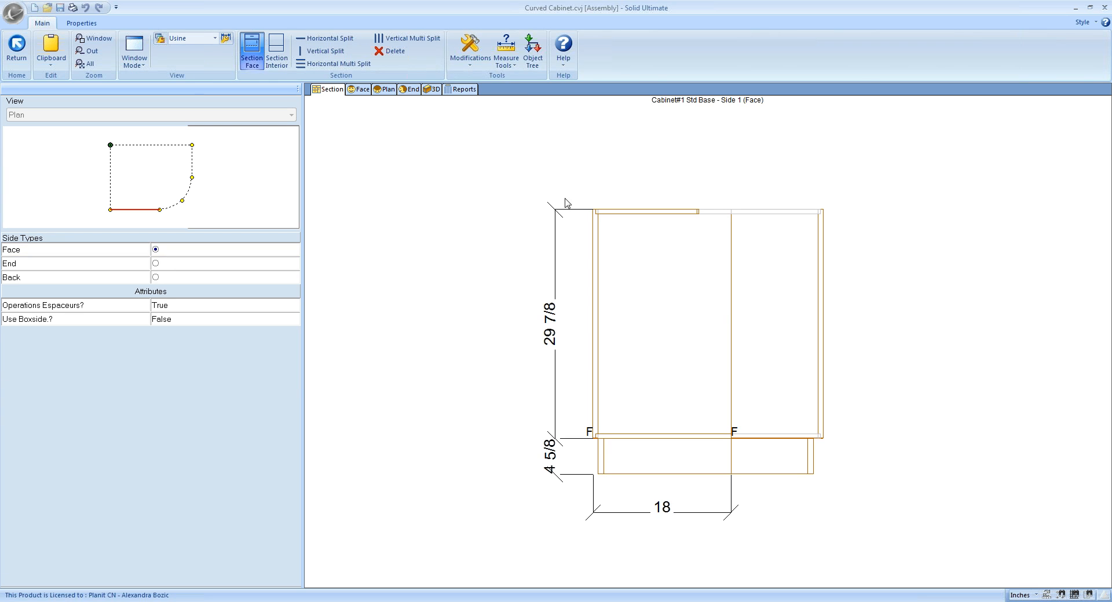
pyautogui.click(392, 92)
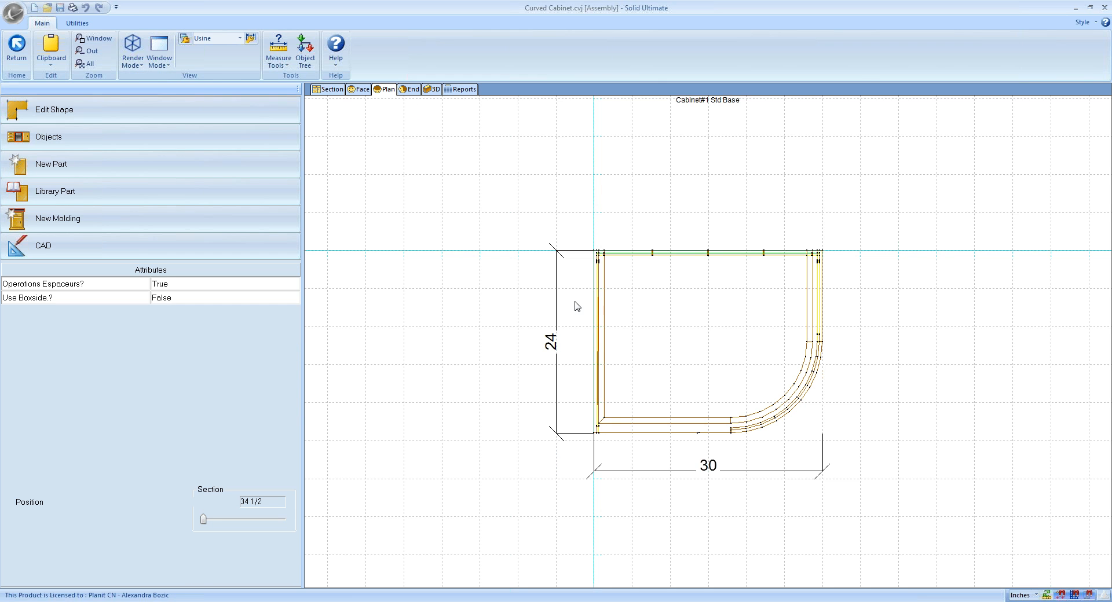
# Open the cabinet's plan outline in Edit Shape to examine its rounded corner, and return to the room layout.
pyautogui.click(665, 324)
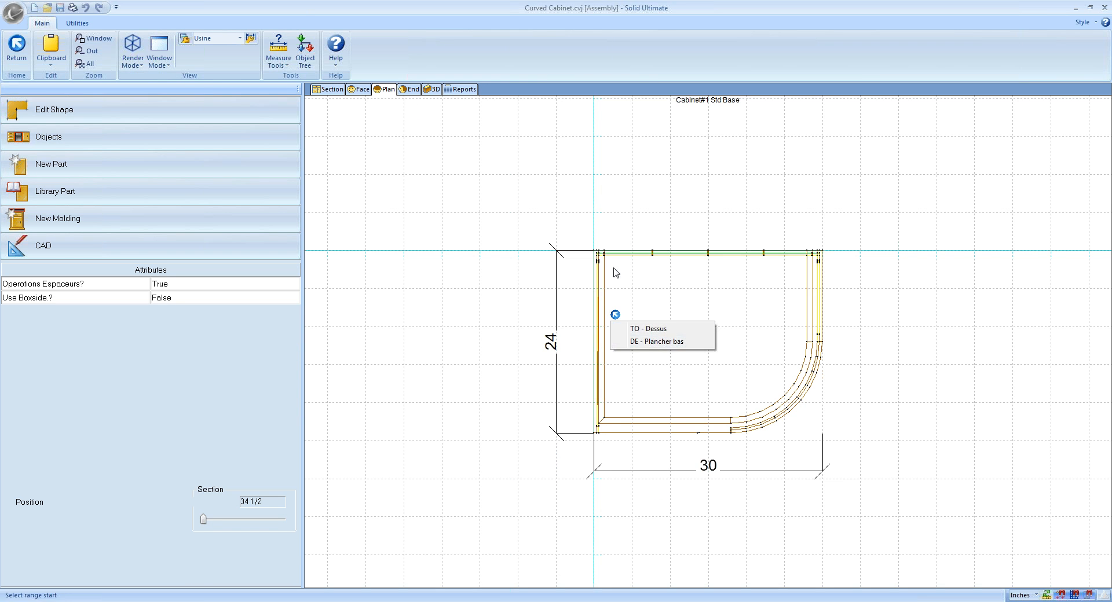
pyautogui.click(194, 120)
pyautogui.rightClick(666, 316)
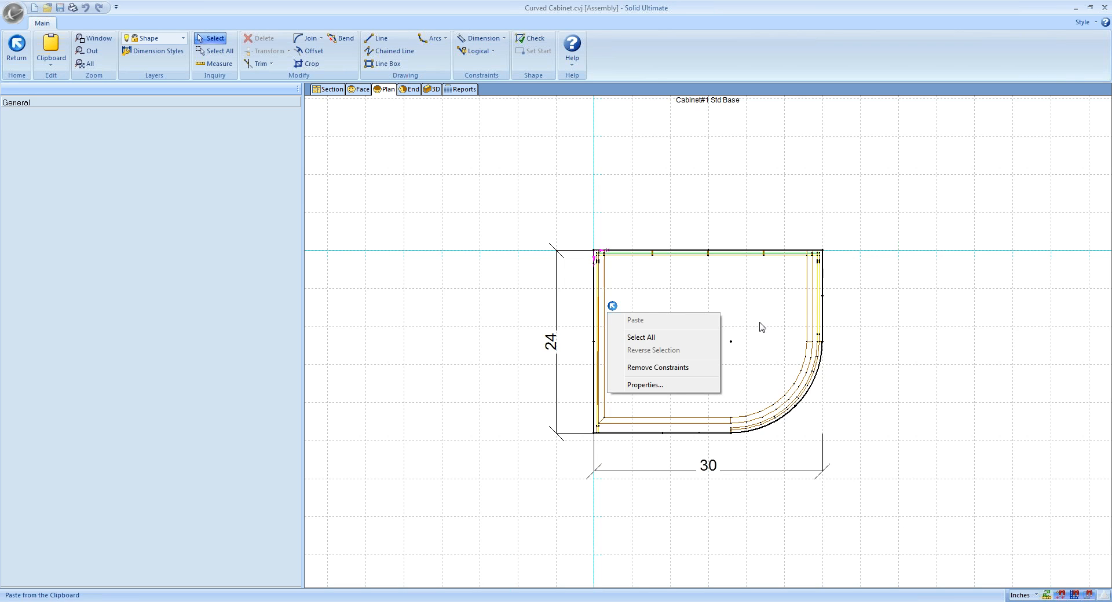
pyautogui.click(480, 292)
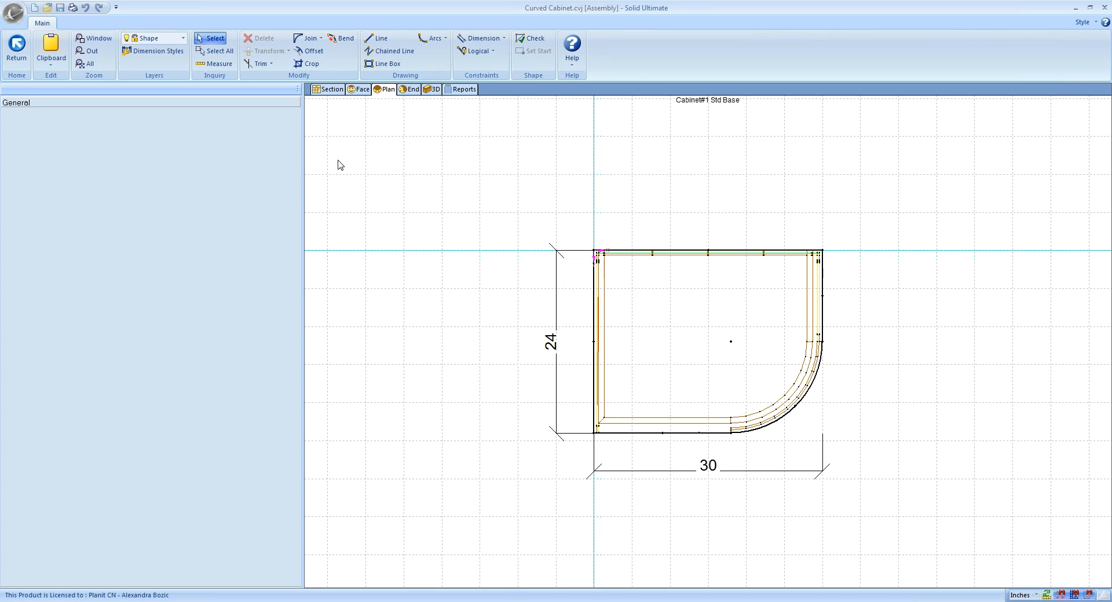
pyautogui.click(8, 49)
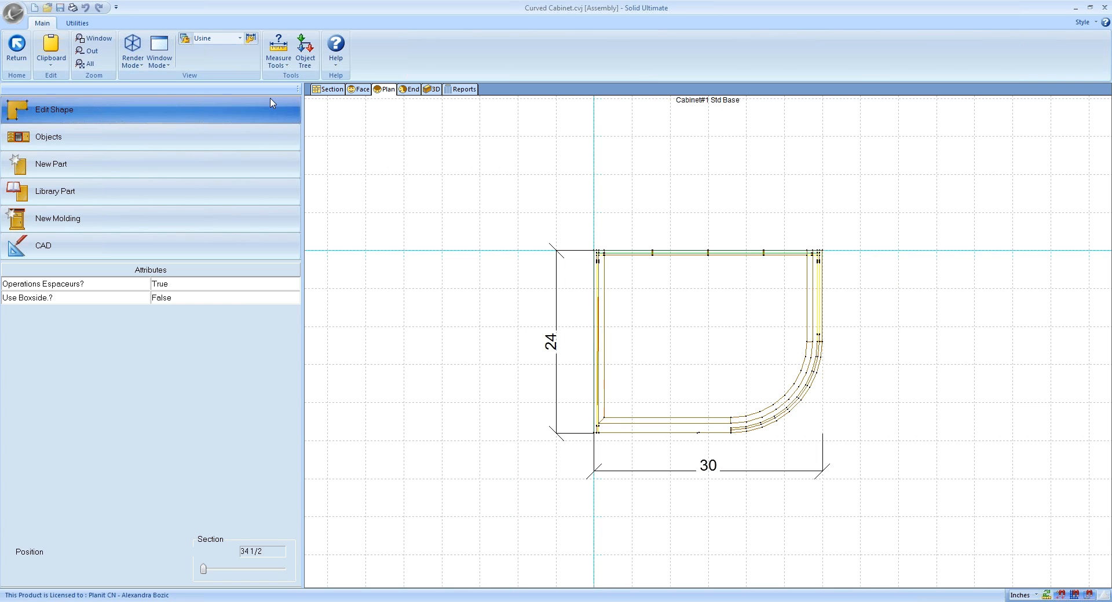
pyautogui.click(16, 50)
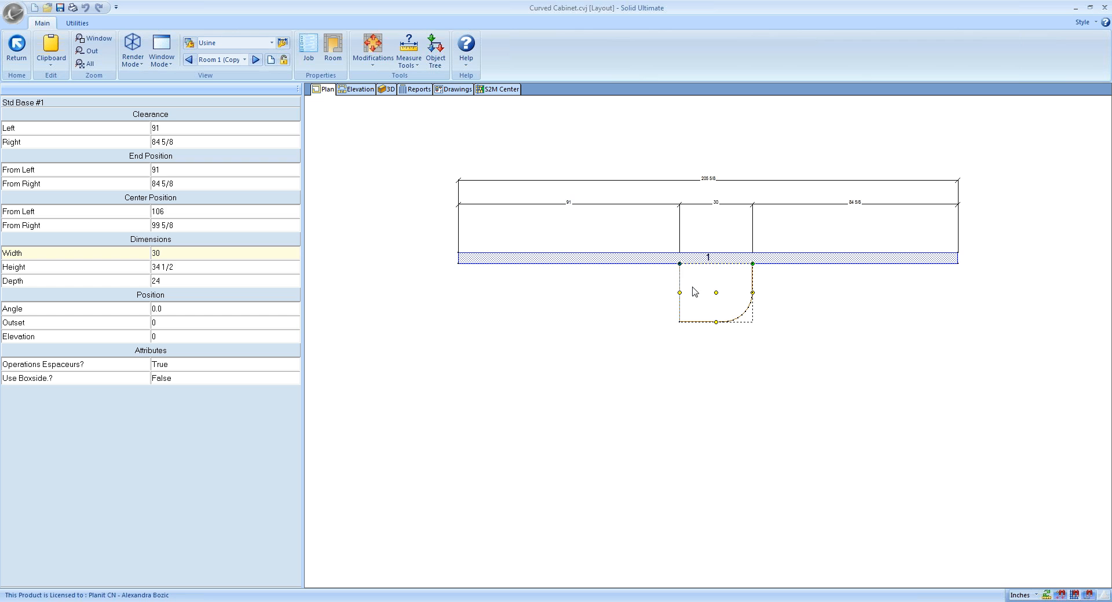
# Open the curved base cabinet for editing and examine its 3D wireframe from the rounded corner, slightly from above.
pyautogui.rightClick(700, 306)
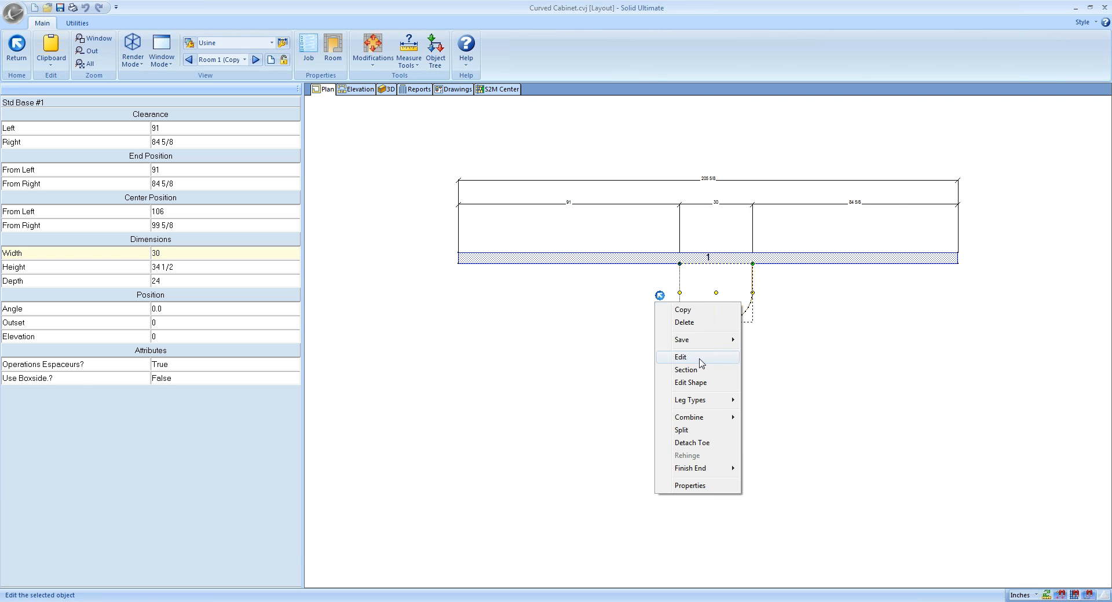
pyautogui.click(700, 358)
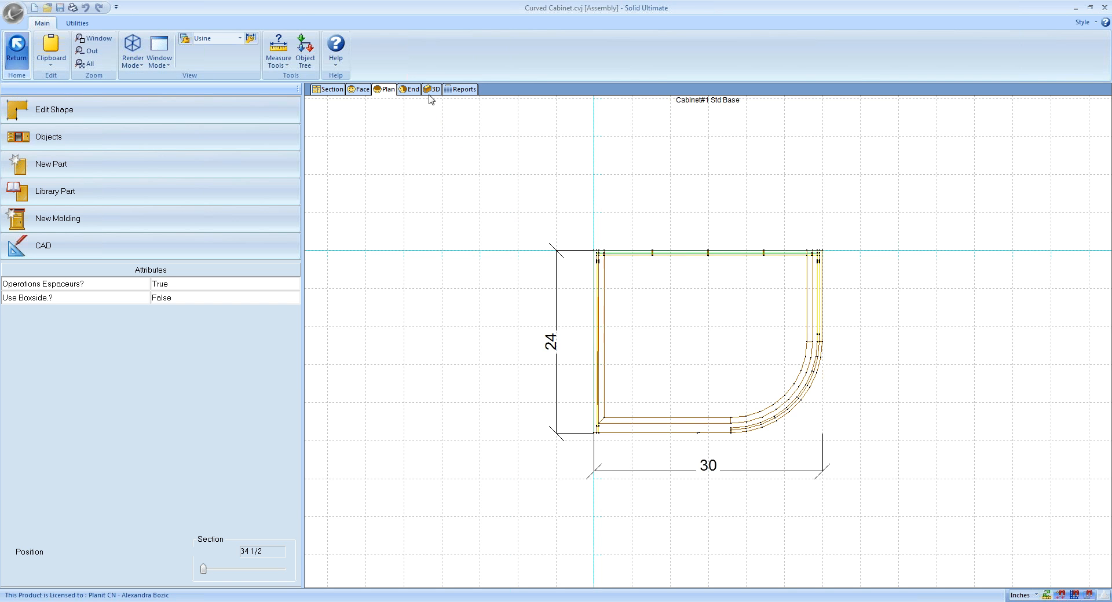
pyautogui.click(432, 90)
pyautogui.moveTo(675, 368); pyautogui.dragTo(496, 419)
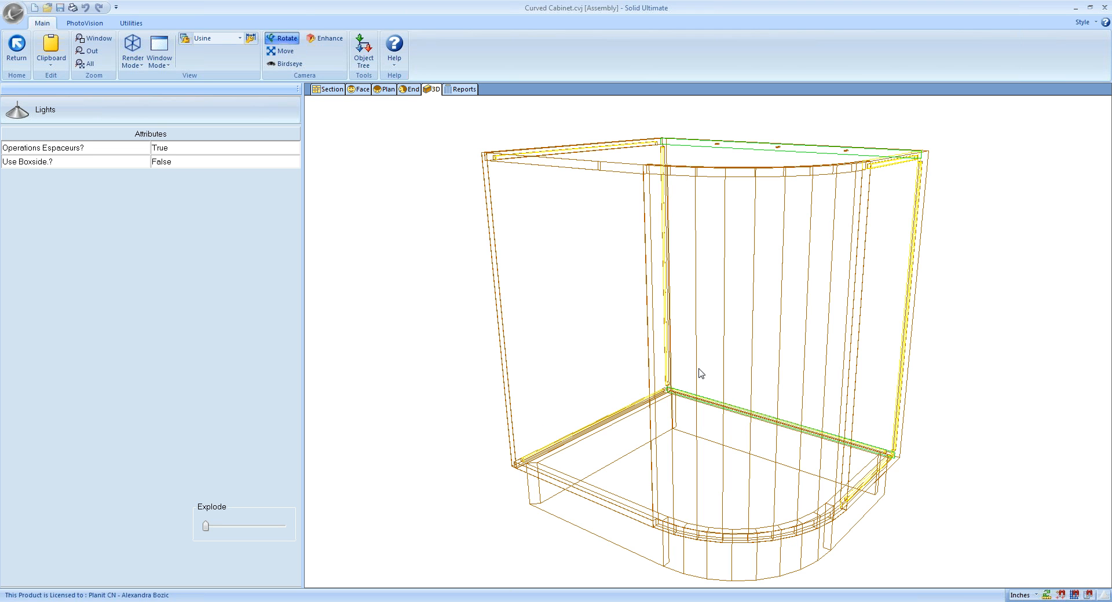
pyautogui.moveTo(720, 380); pyautogui.dragTo(744, 406)
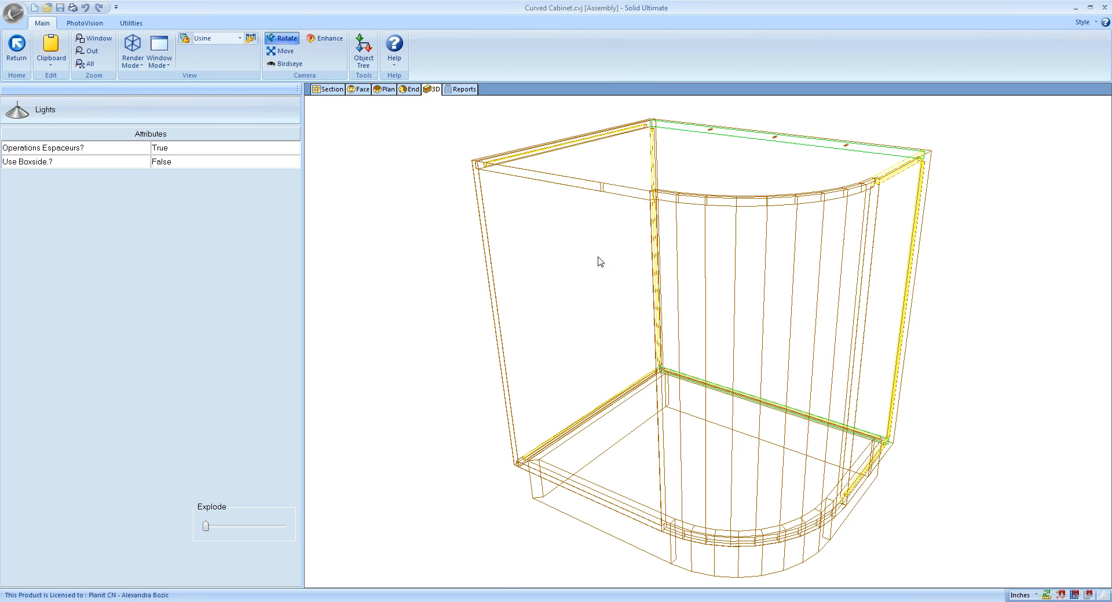
# Check the Curve Tessellation level among the Detail preferences.
pyautogui.click(11, 12)
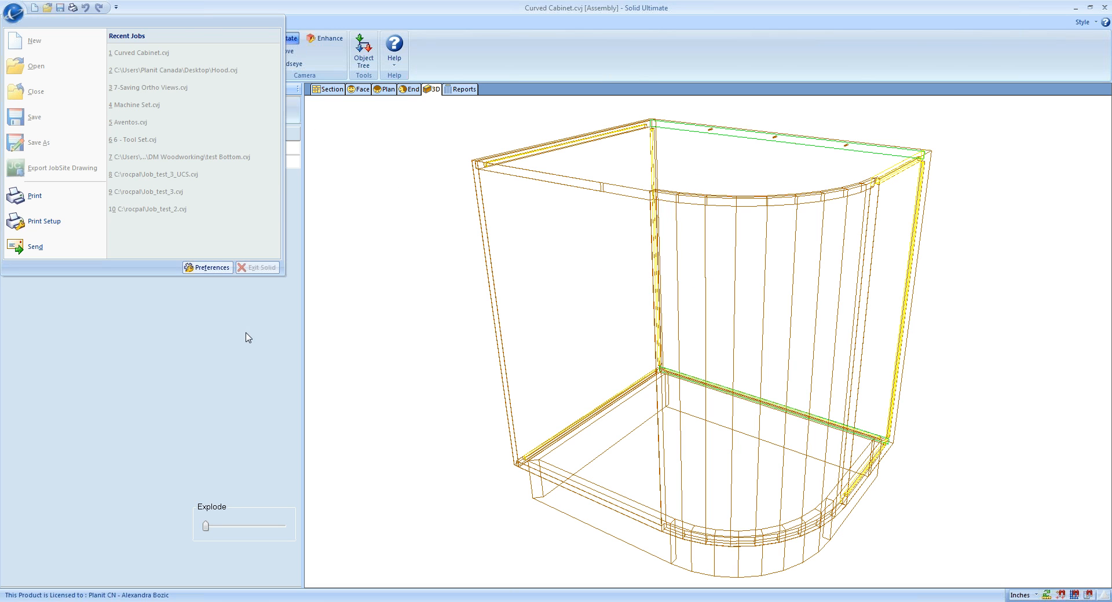
pyautogui.click(219, 270)
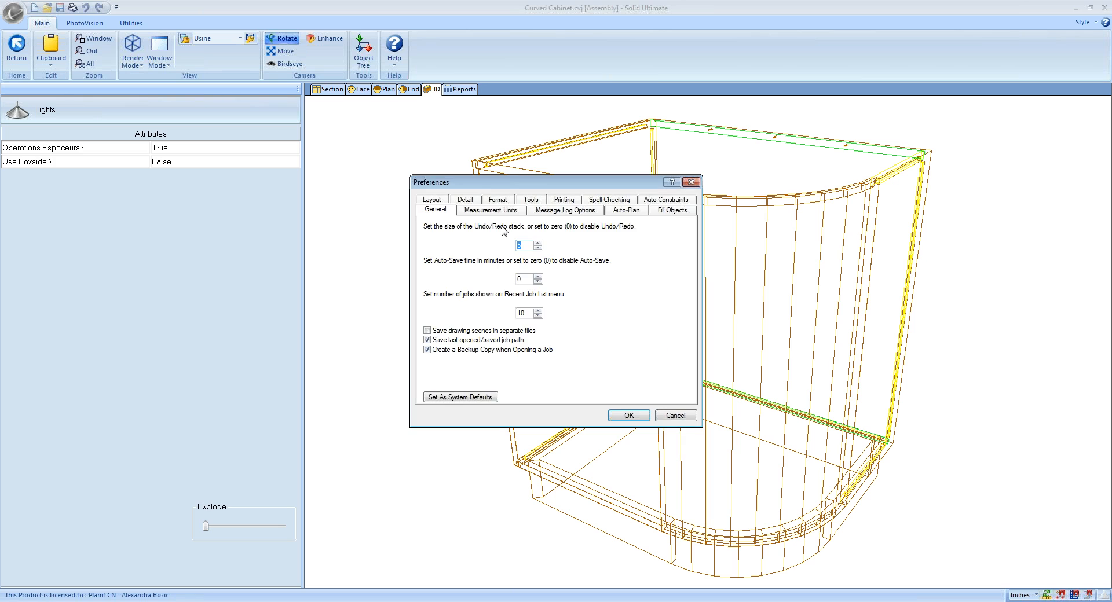
pyautogui.click(478, 201)
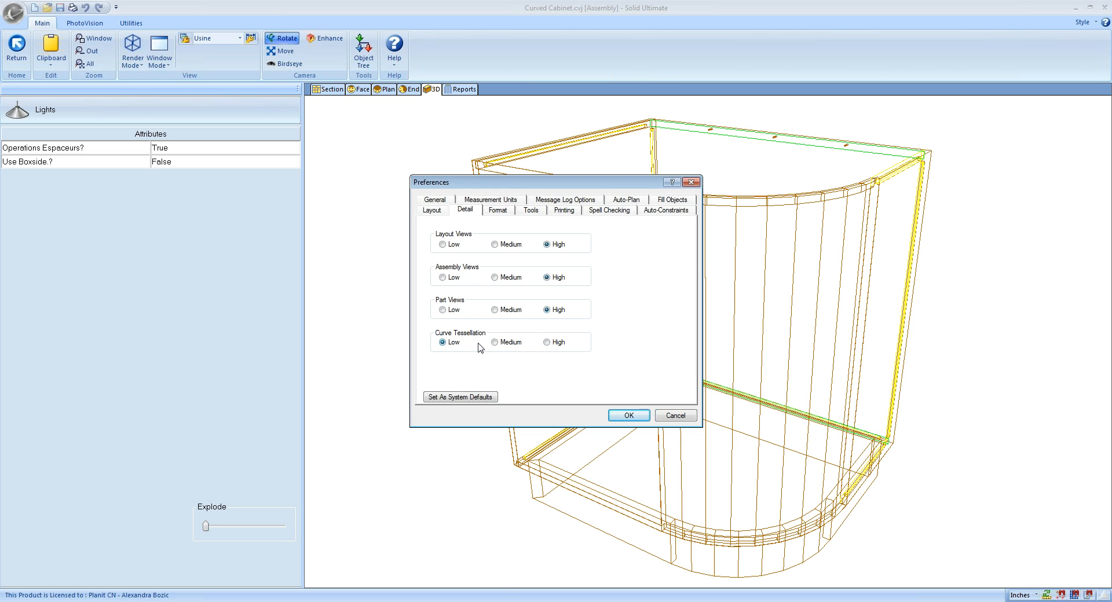
pyautogui.click(629, 416)
# Turn off Show Curve Tessellation in the 3D view's advanced layer options and view the curved cabinet from slightly higher.
pyautogui.rightClick(307, 202)
pyautogui.click(365, 261)
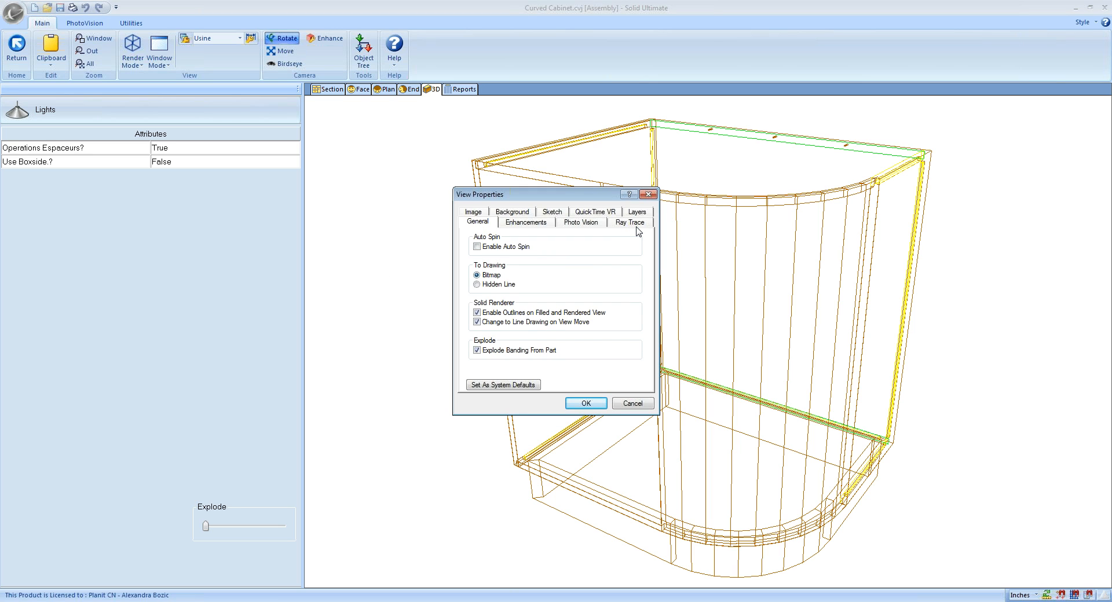
pyautogui.click(636, 214)
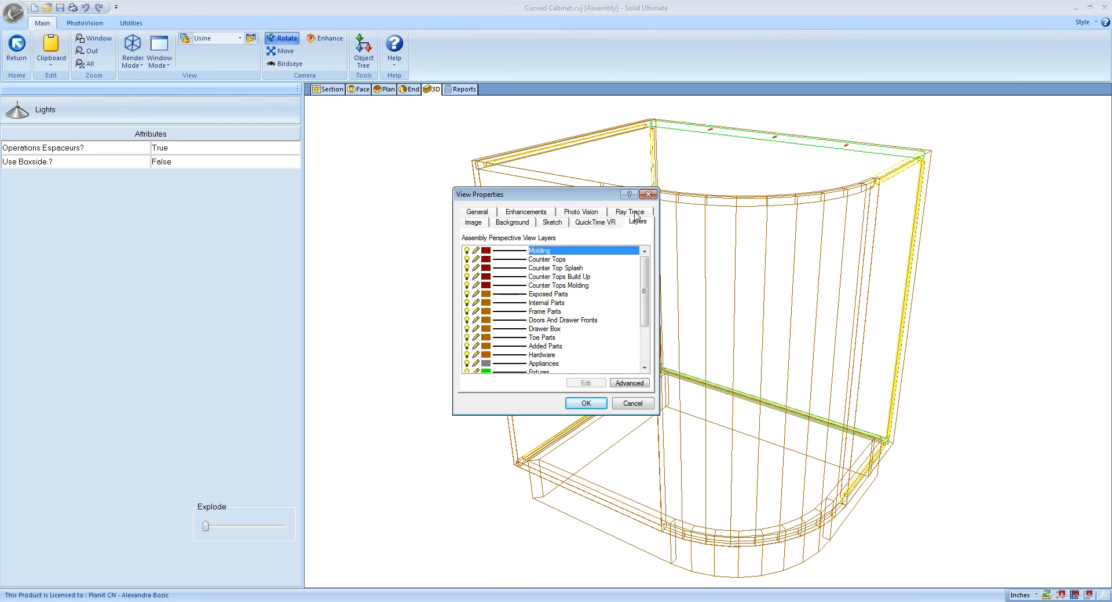
pyautogui.moveTo(649, 272); pyautogui.dragTo(648, 309)
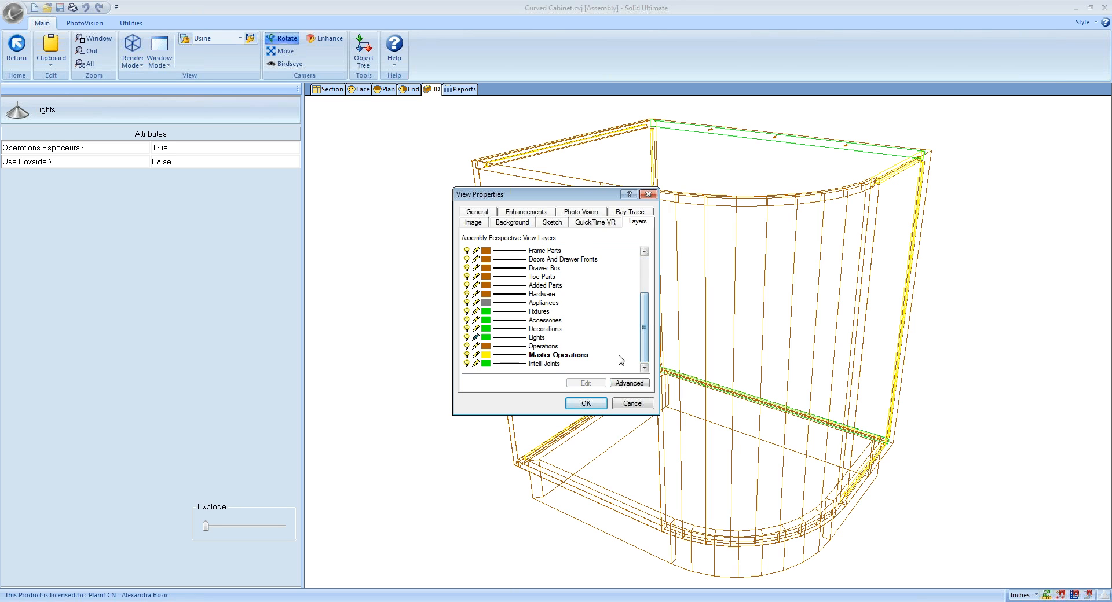
pyautogui.click(622, 386)
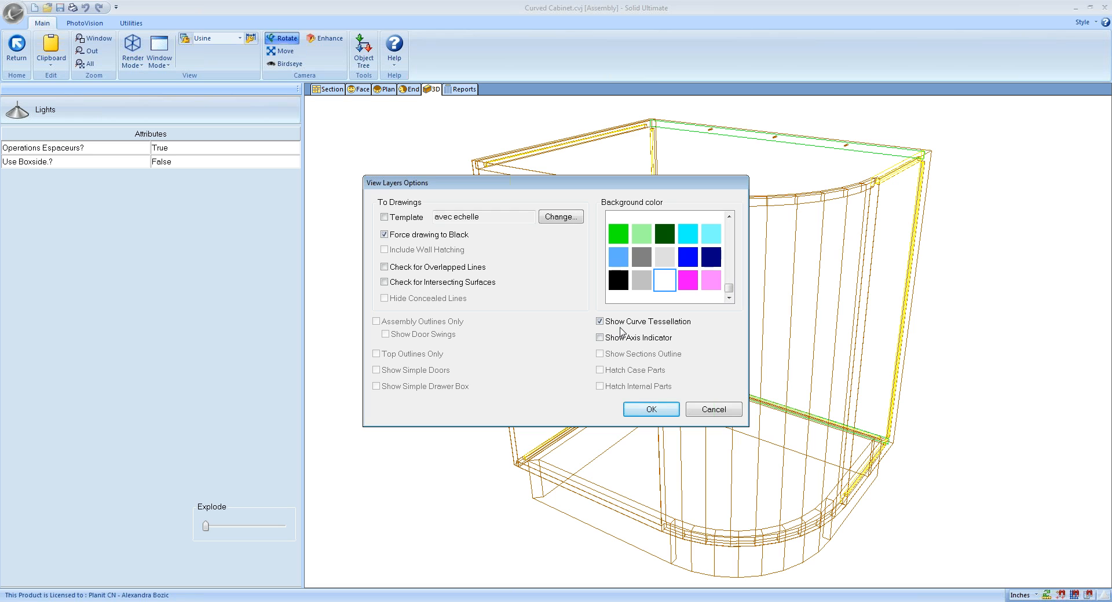
pyautogui.click(636, 410)
pyautogui.click(592, 408)
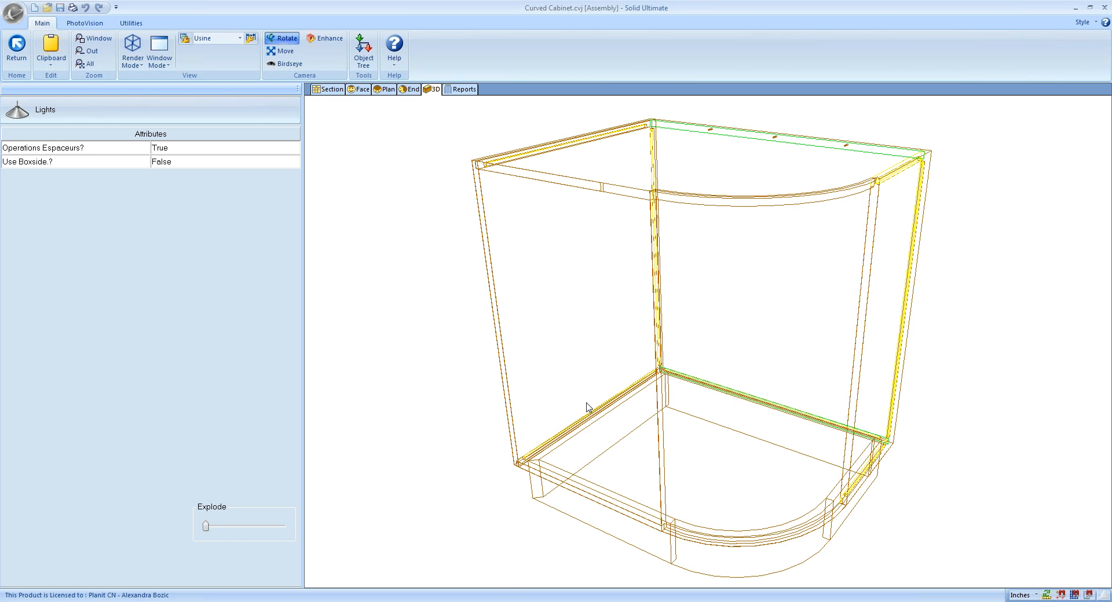
pyautogui.moveTo(544, 414); pyautogui.dragTo(615, 450)
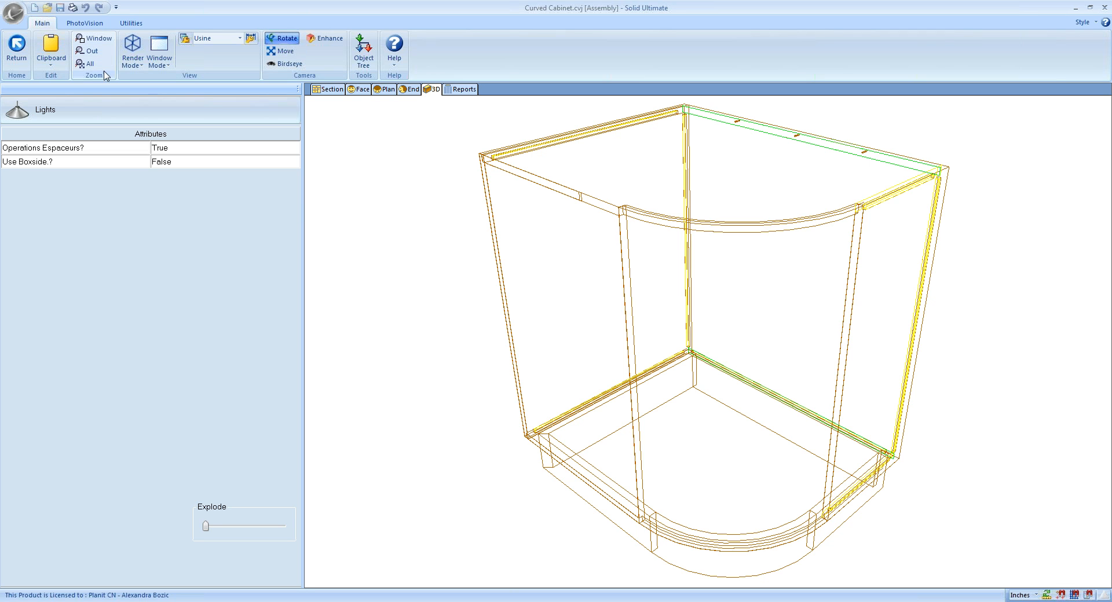
# Return to the layout, switch to the room with the two-door standard base cabinet, and open that cabinet in an angled 3D view.
pyautogui.click(17, 51)
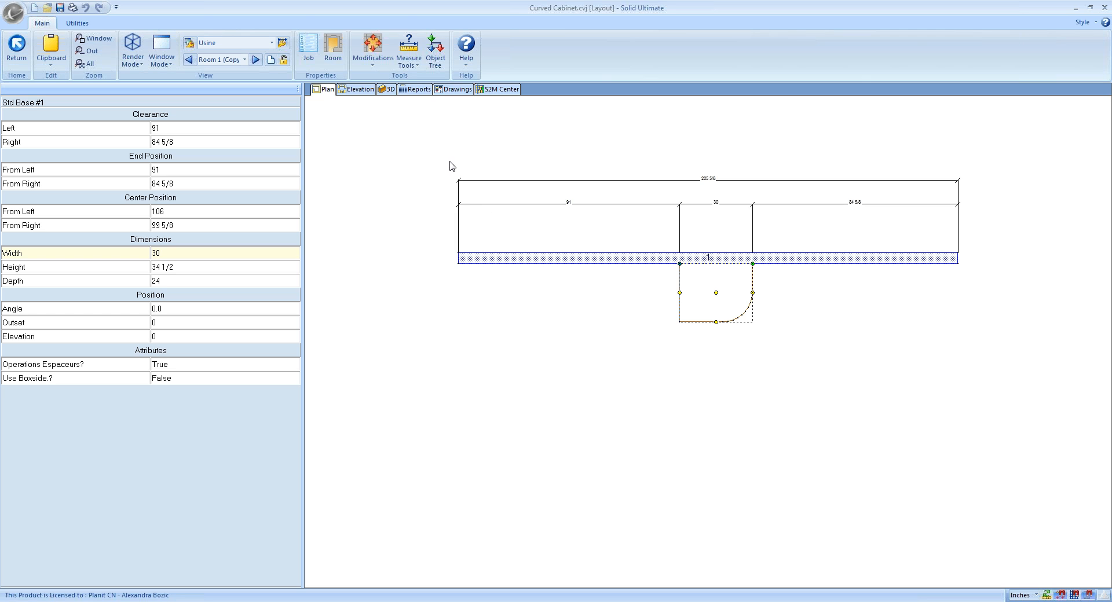
pyautogui.click(255, 59)
pyautogui.click(255, 60)
pyautogui.doubleClick(688, 284)
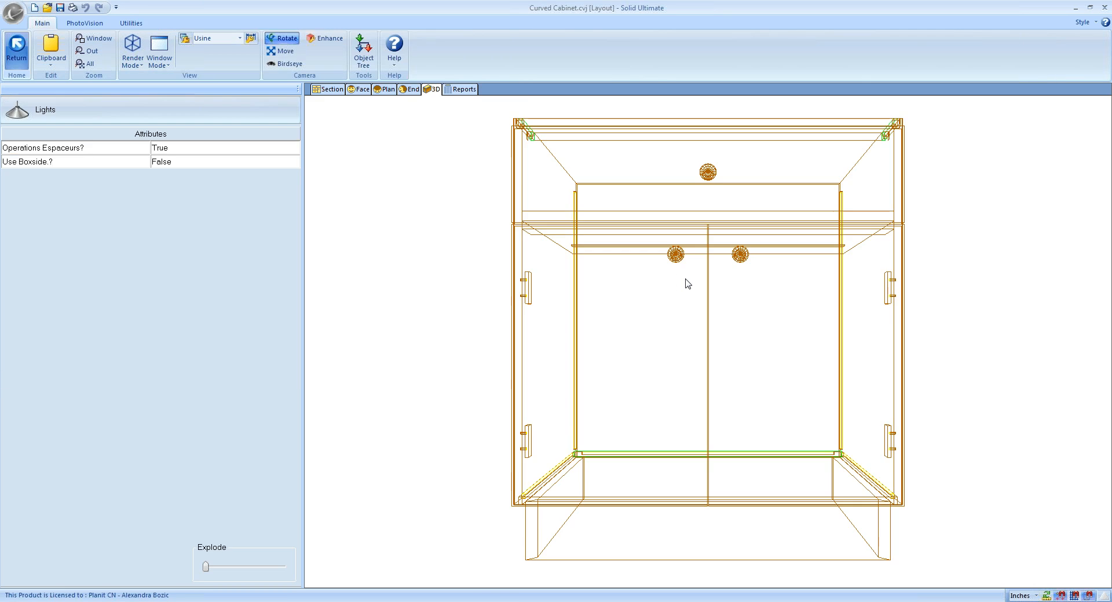
pyautogui.moveTo(714, 328); pyautogui.dragTo(461, 382)
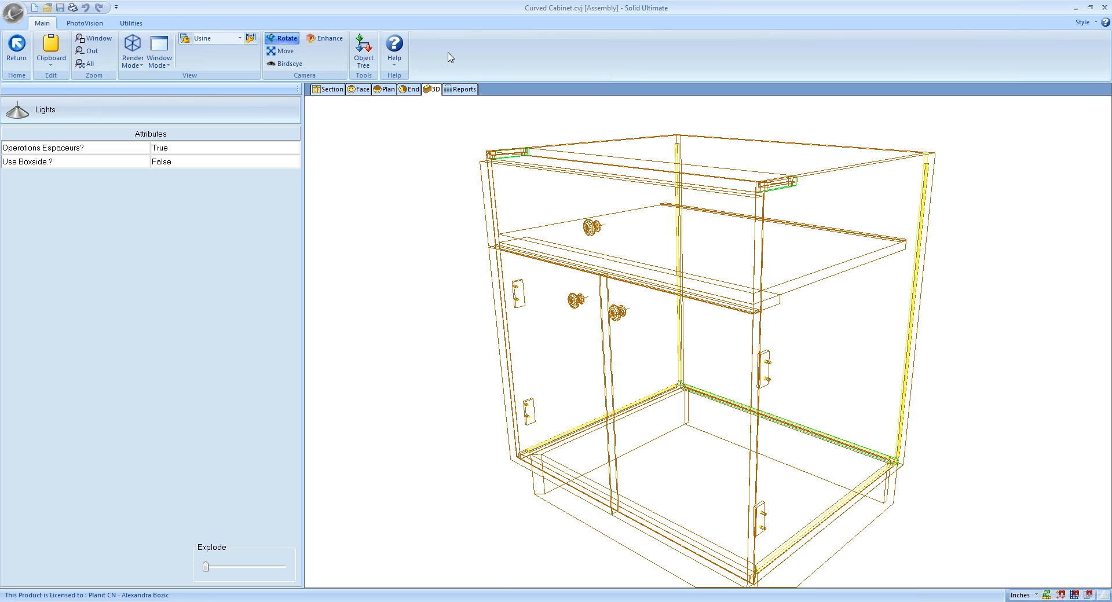
# Open the Côté G Vue side panel of the base cabinet for part editing from the end view and list its operations.
pyautogui.click(409, 89)
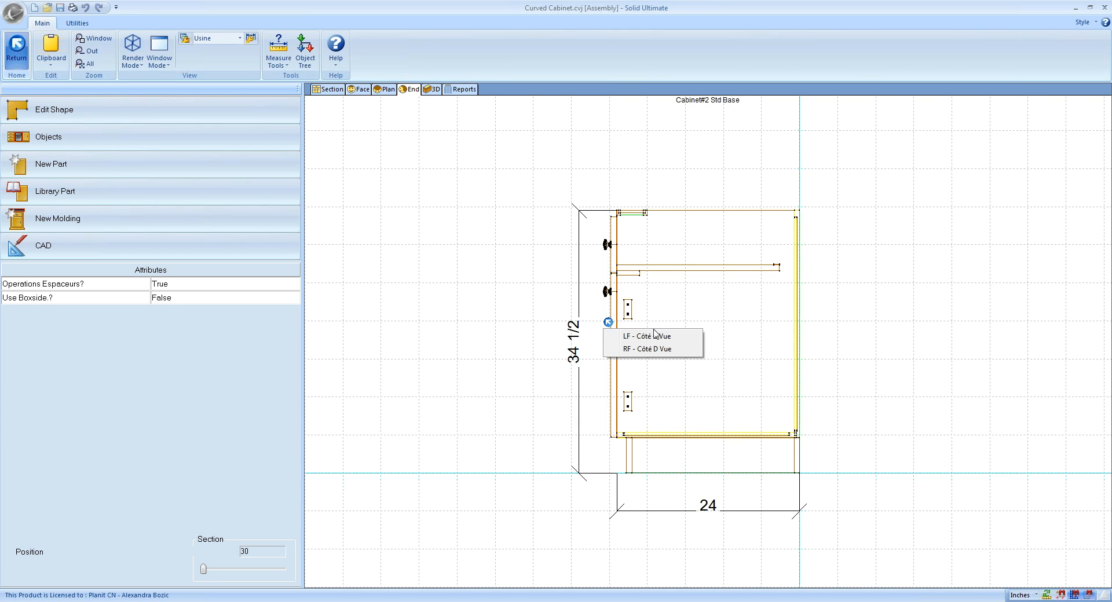
pyautogui.click(654, 335)
pyautogui.rightClick(608, 336)
pyautogui.click(659, 412)
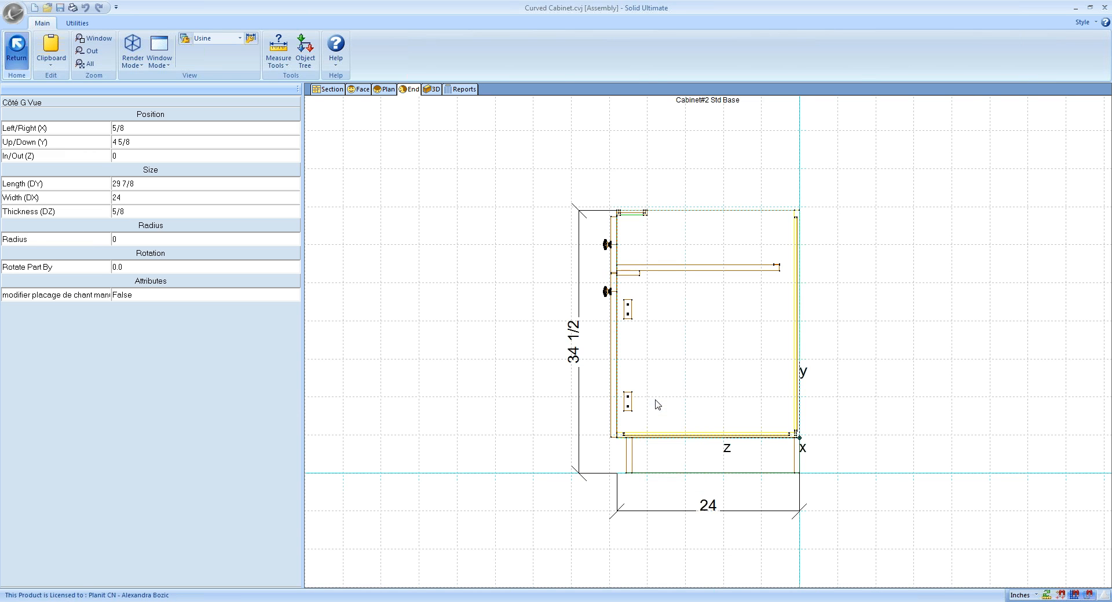
pyautogui.click(466, 92)
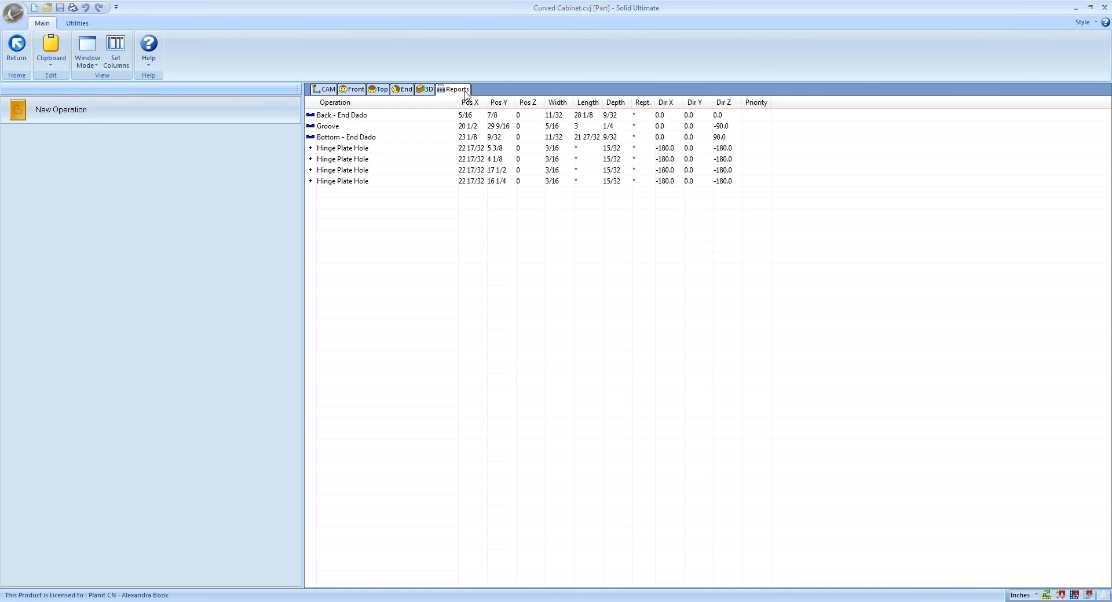
# Walk through the wizard for a new Route operation on the Back face as far as the tool choice, without creating it.
pyautogui.click(107, 120)
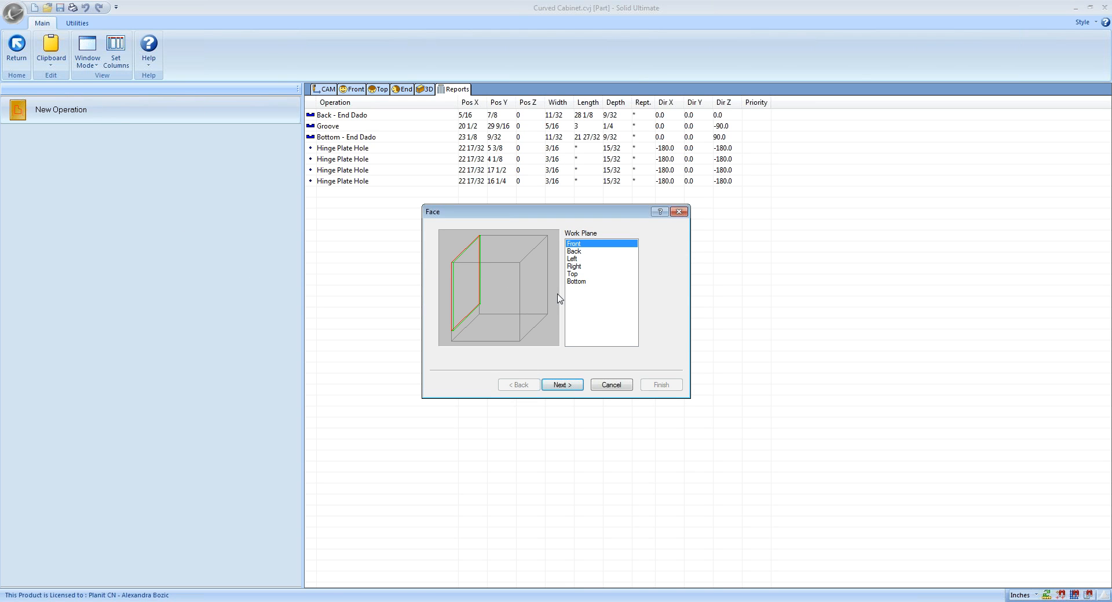
pyautogui.click(572, 252)
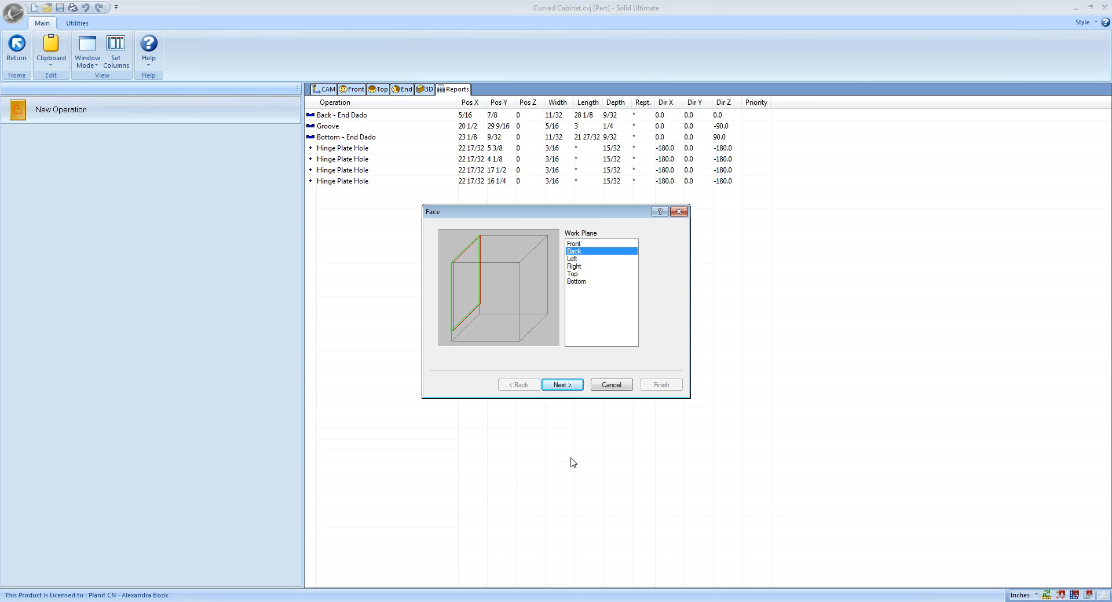
pyautogui.click(563, 385)
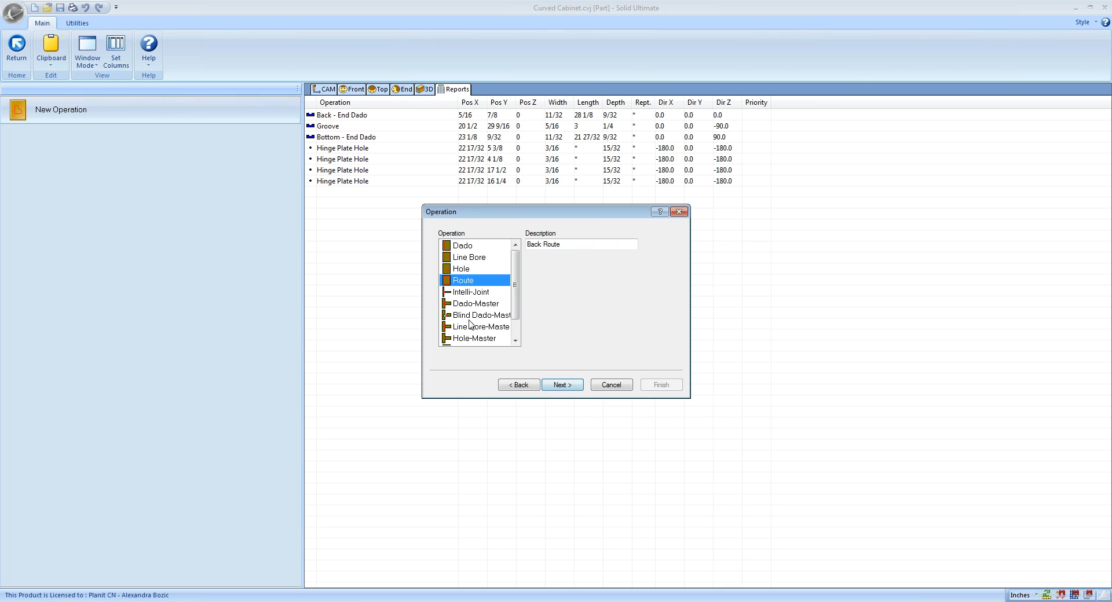
pyautogui.click(553, 384)
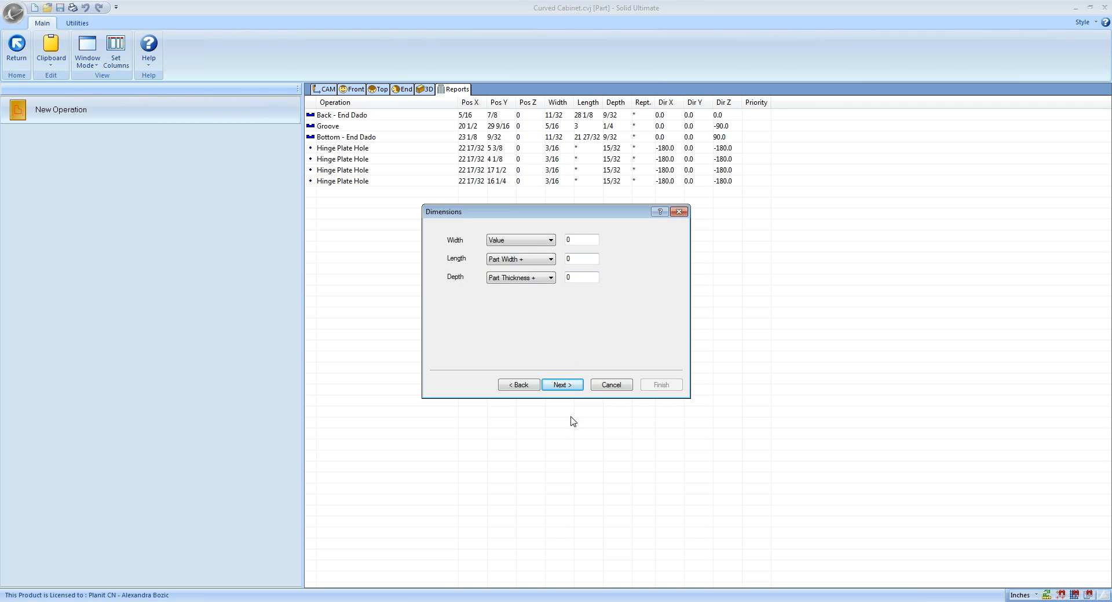
pyautogui.click(570, 386)
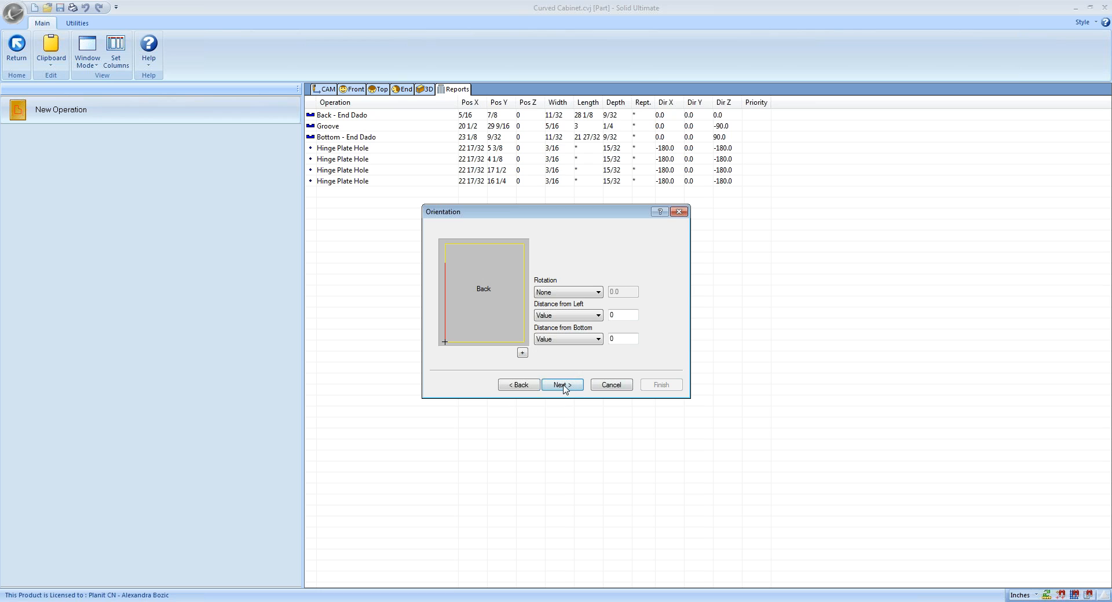
pyautogui.click(562, 386)
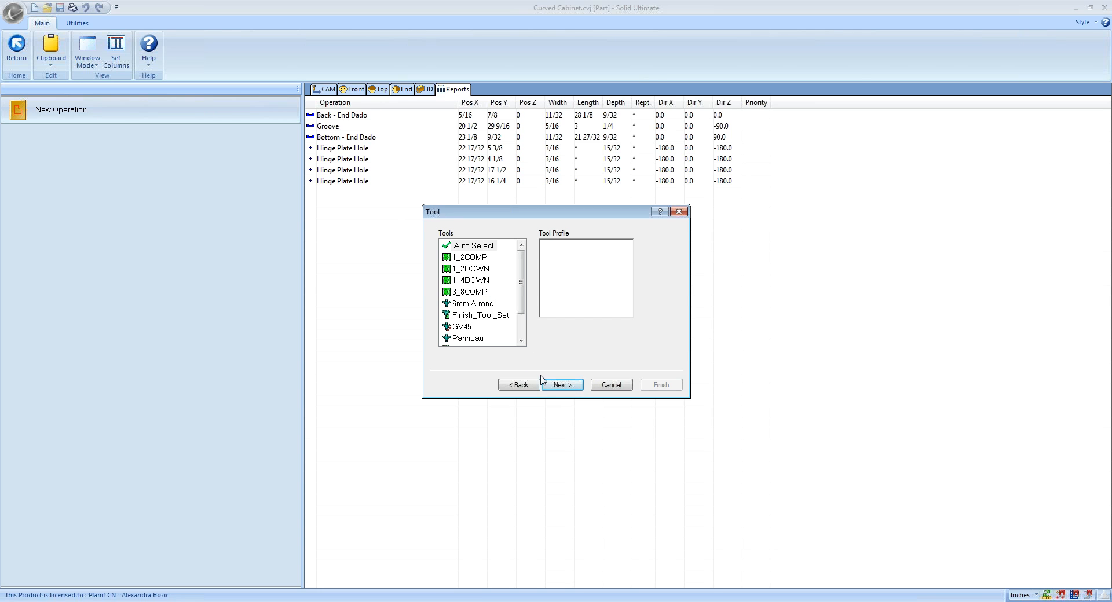
pyautogui.click(611, 386)
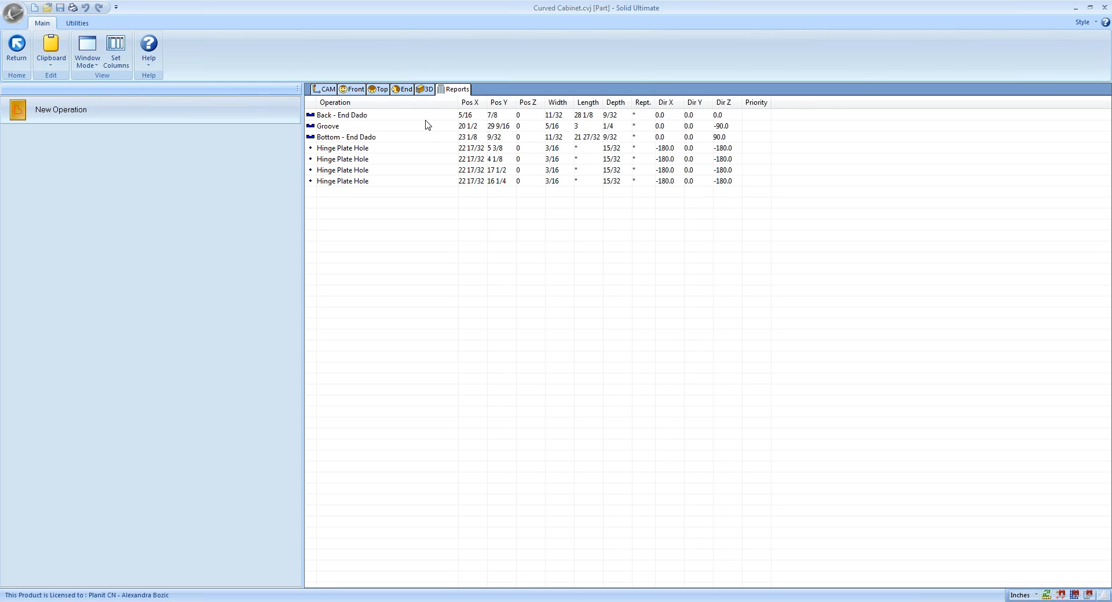
# Show the side panel in the CAM view, look through its work planes and set the work plane to Back.
pyautogui.click(329, 92)
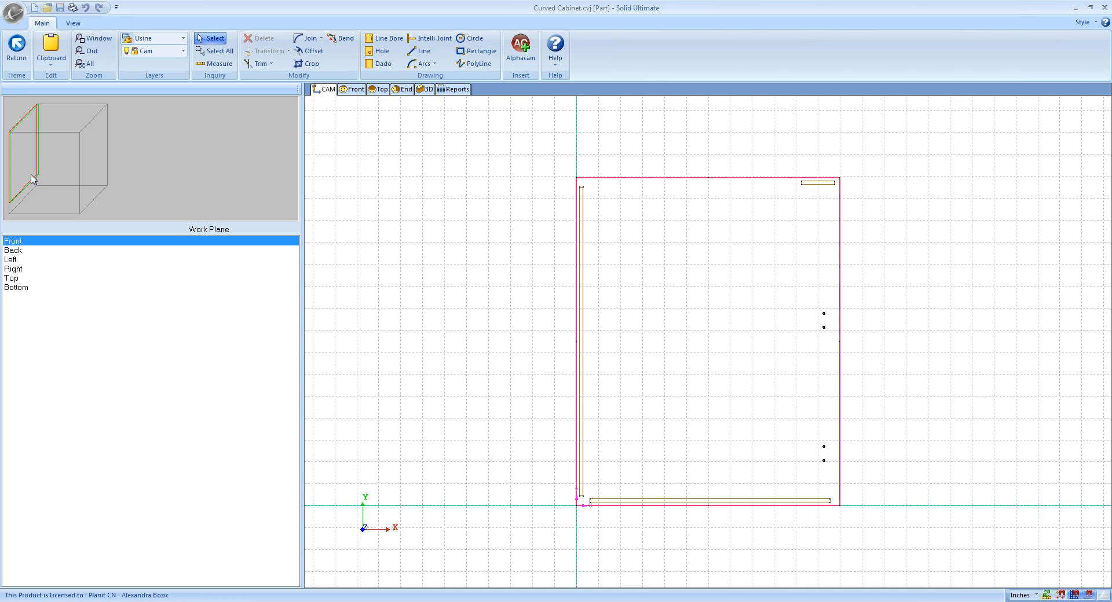
pyautogui.click(26, 251)
pyautogui.click(19, 262)
pyautogui.click(18, 269)
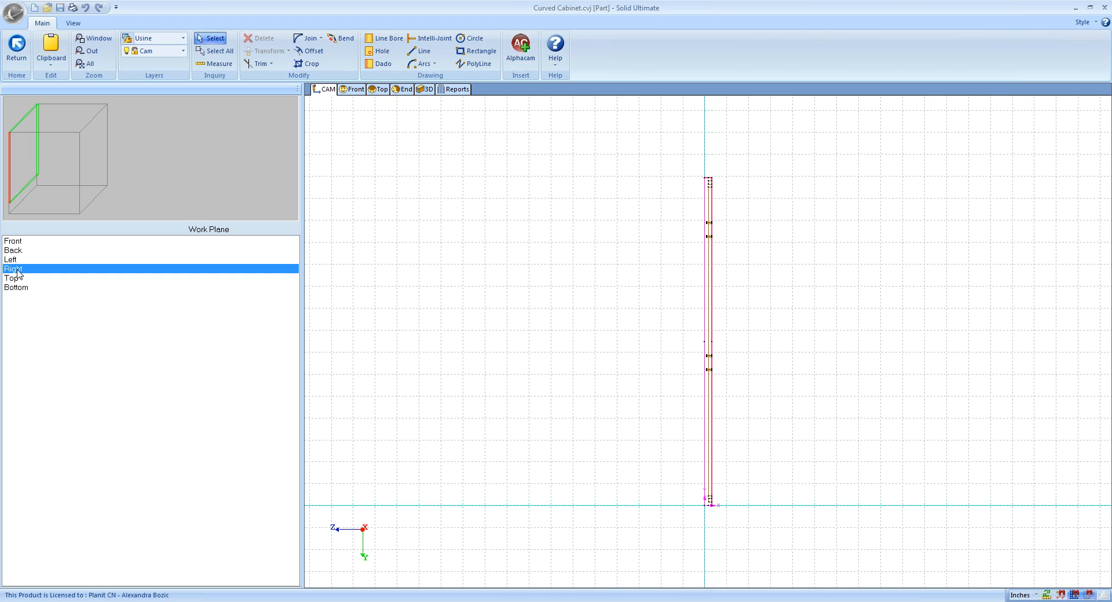
pyautogui.click(17, 279)
pyautogui.click(21, 251)
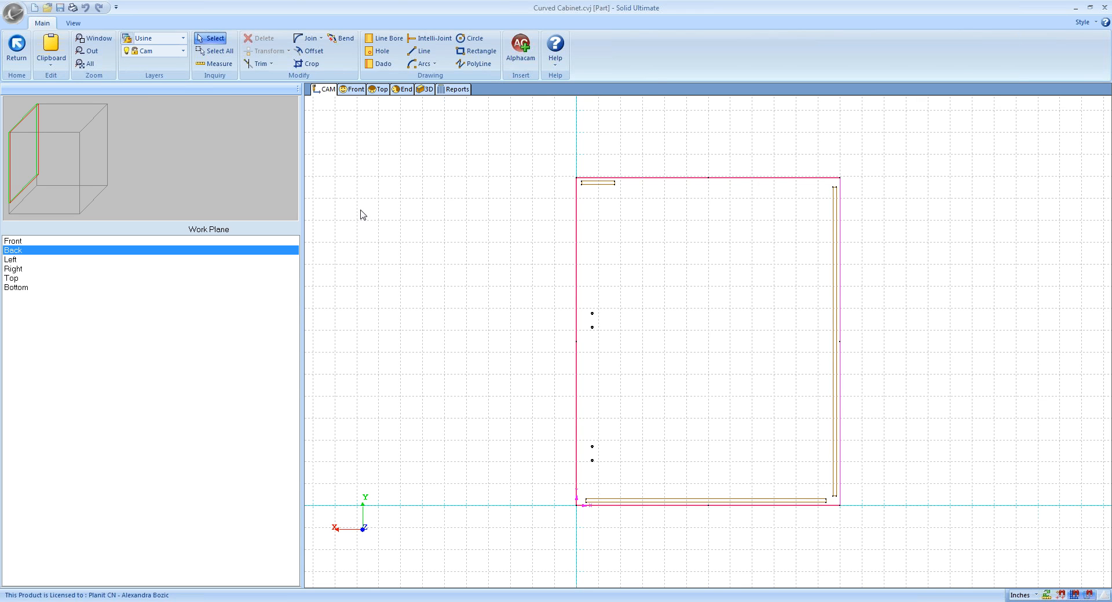
# Make the Construction layer current to compare the available drawing tools, and return to the Cam layer.
pyautogui.click(183, 52)
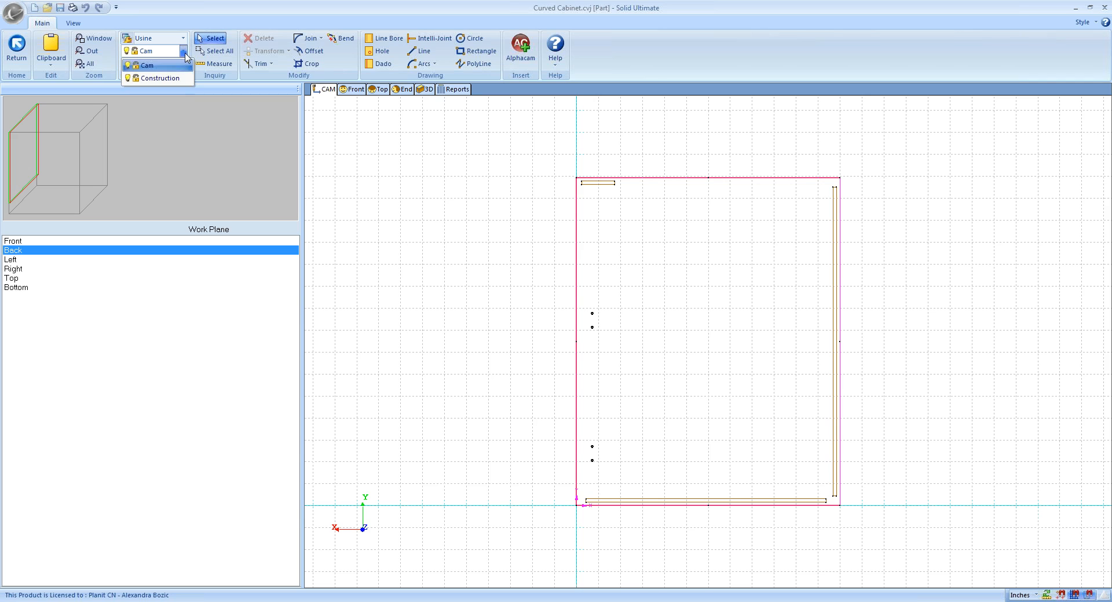
pyautogui.click(180, 83)
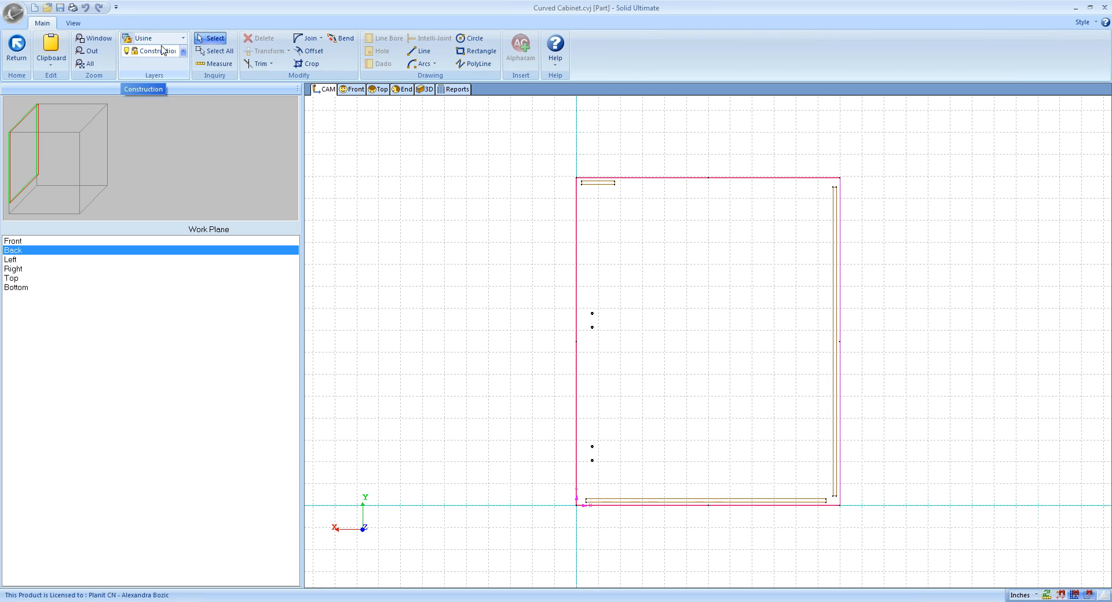
pyautogui.click(182, 53)
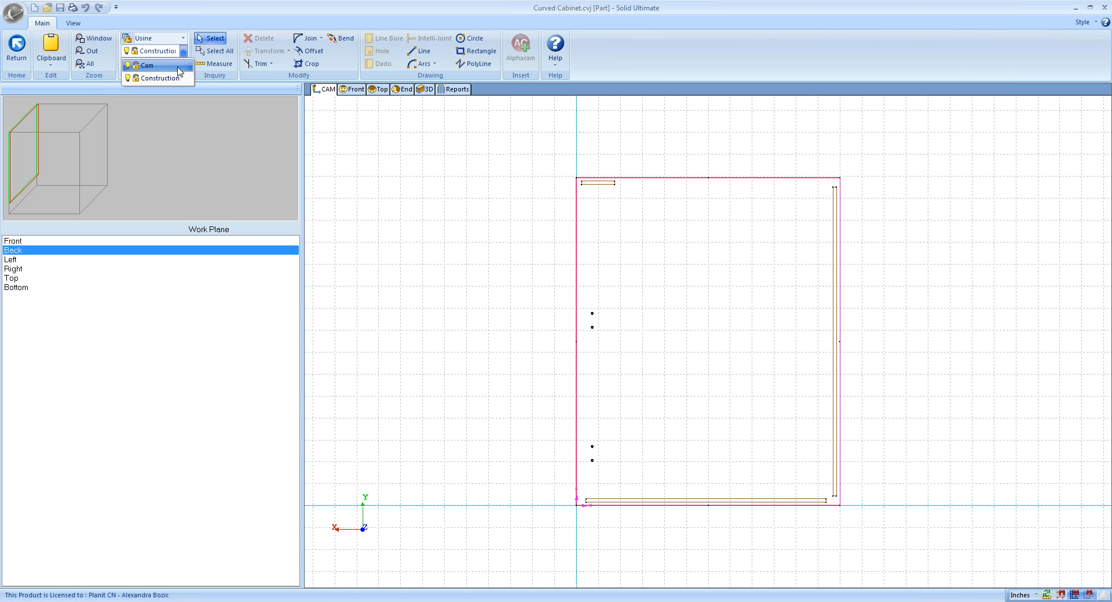
pyautogui.click(175, 65)
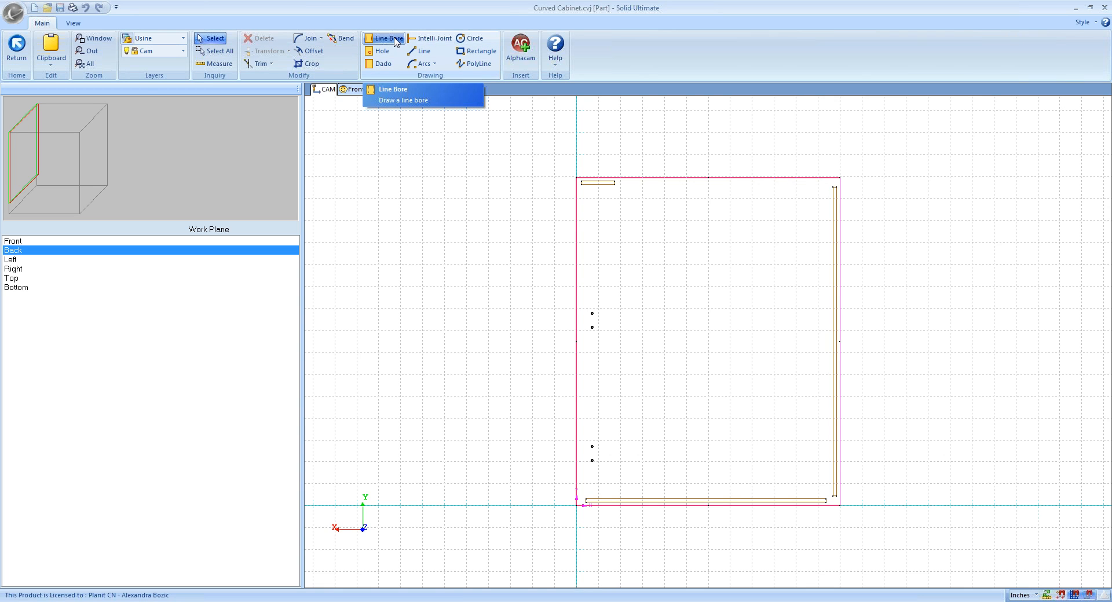
# Draw a vertical line bore about 19 inches long on the panel's Back face, starting at X 10, Y 26 and running downwards.
pyautogui.click(396, 41)
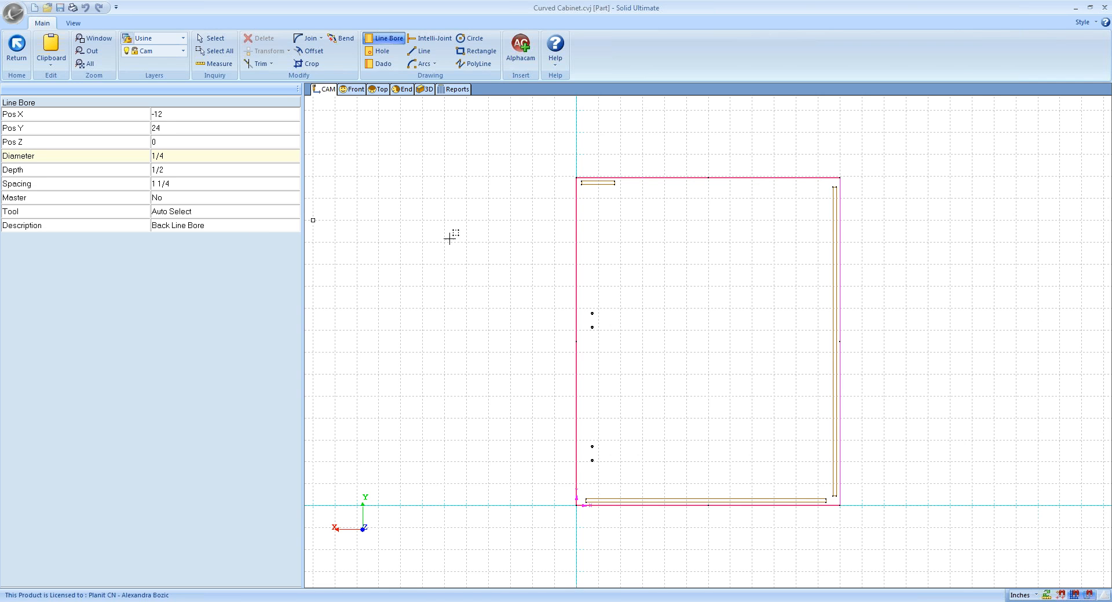
pyautogui.click(691, 220)
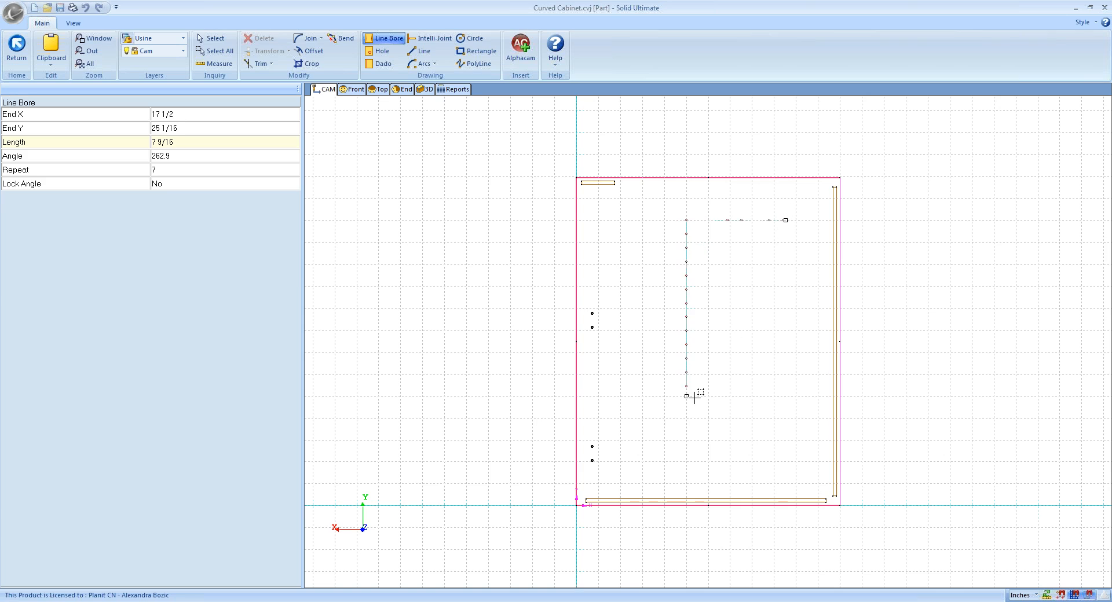
pyautogui.click(689, 428)
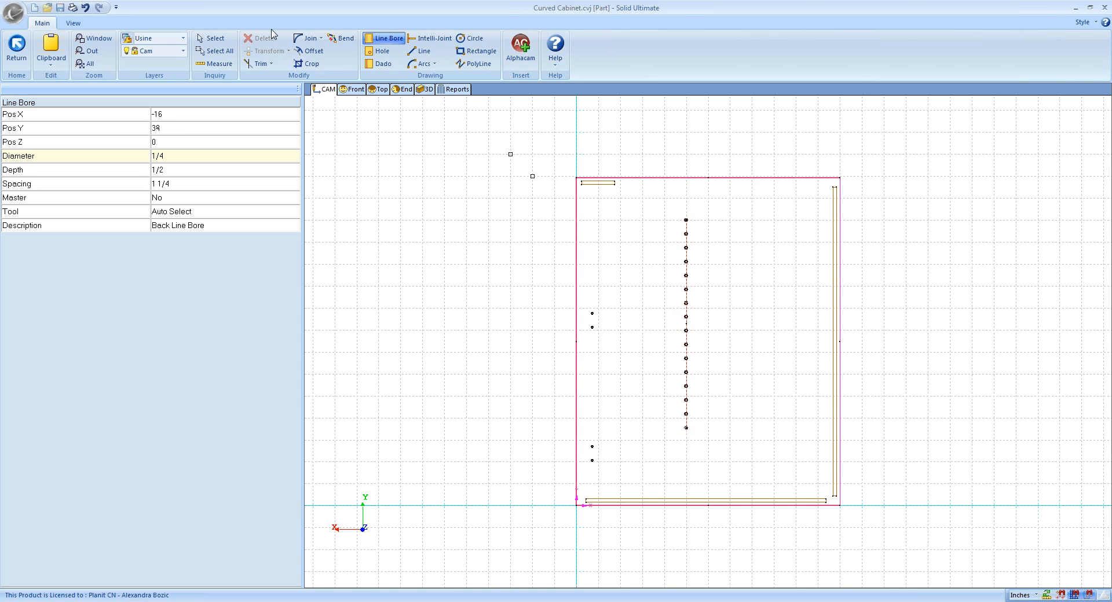
# Select the vertical line bore on the panel's Back face and set its diameter to 1/8.
pyautogui.click(213, 38)
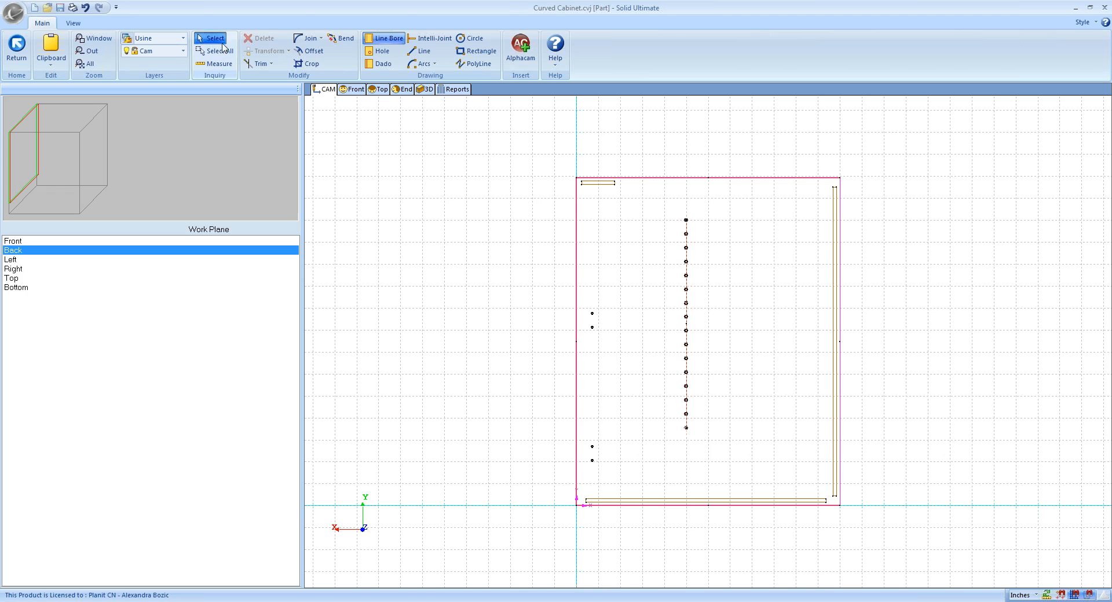
pyautogui.click(688, 337)
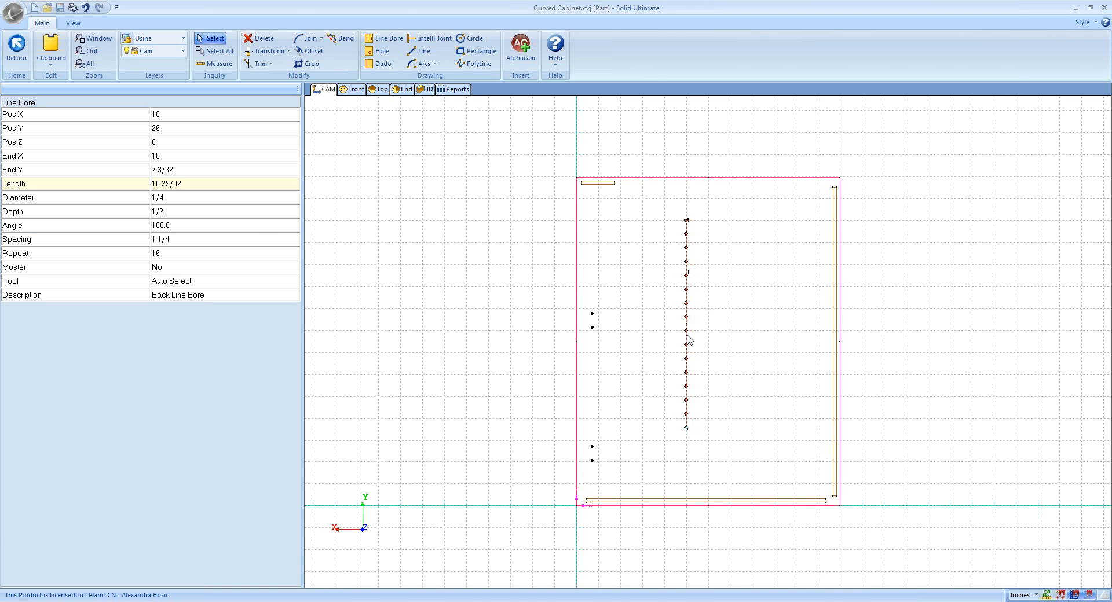
pyautogui.click(167, 213)
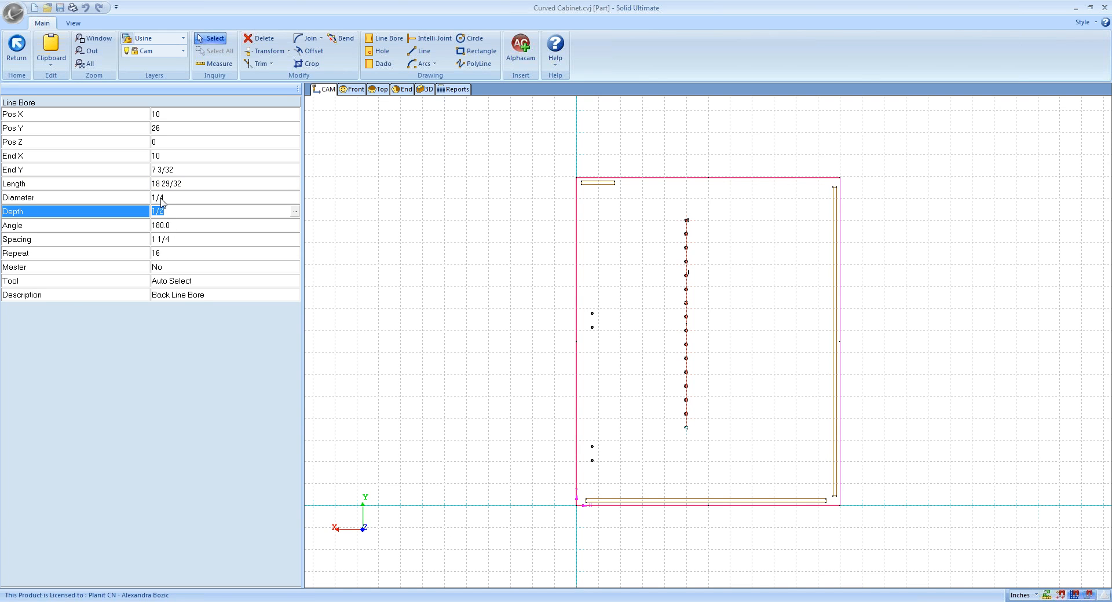
pyautogui.click(161, 198)
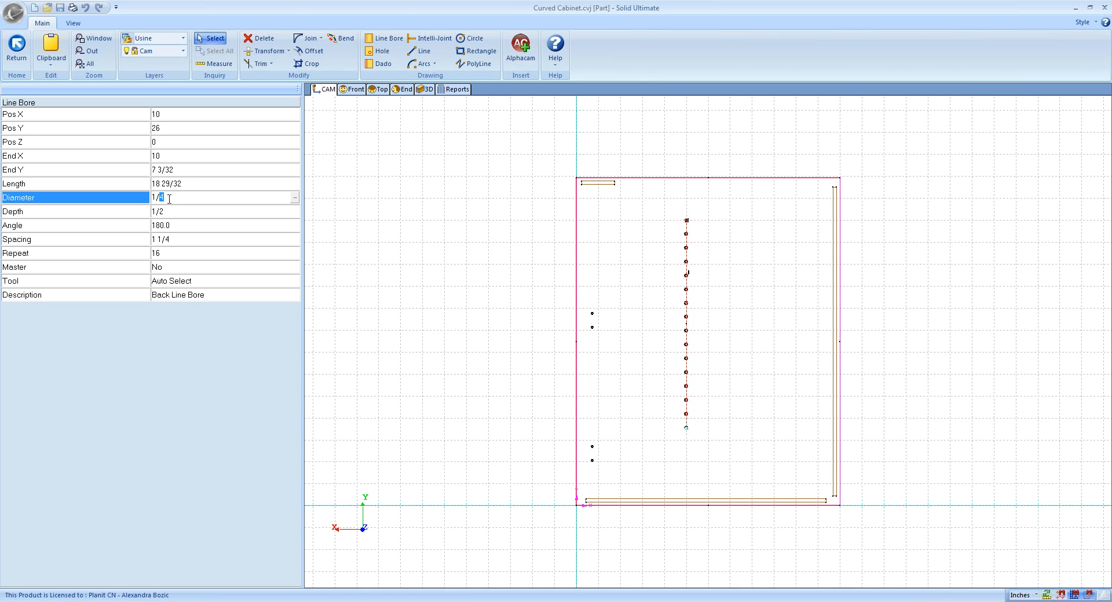
pyautogui.write('8')
pyautogui.click(200, 216)
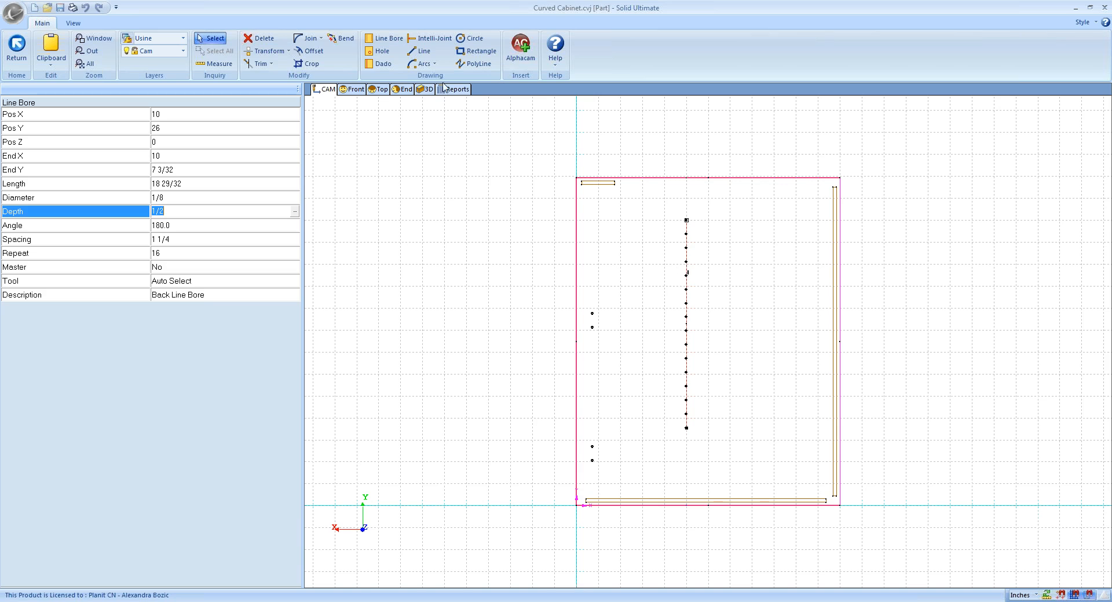
# Explore driving the line bore's Pos Y by a formula: switch its style to Equation, add an IF/THEN line, and discard the edit.
pyautogui.click(226, 128)
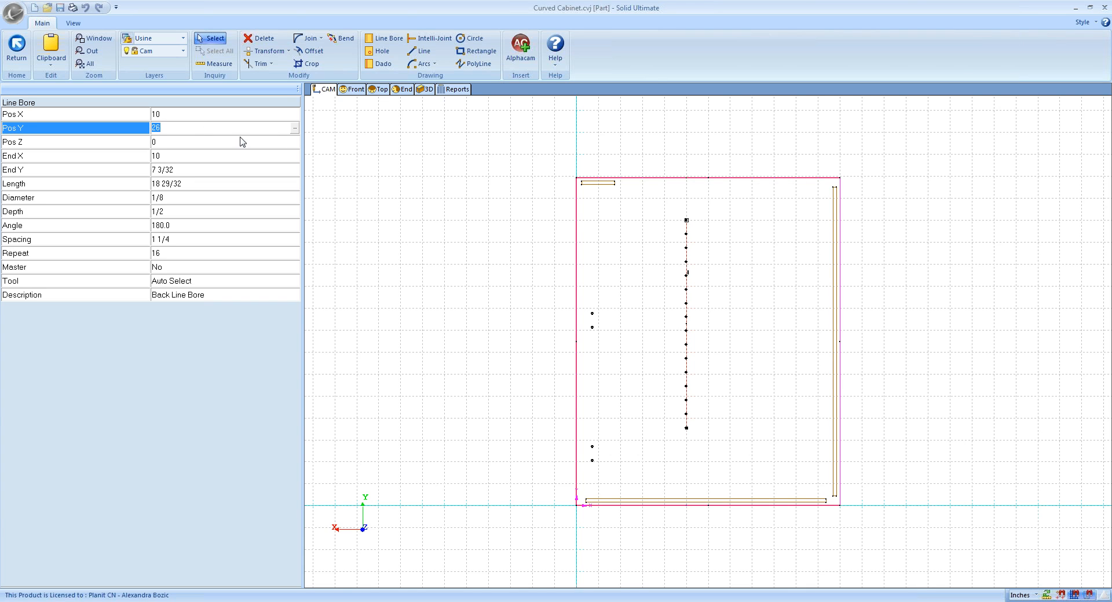
pyautogui.click(295, 128)
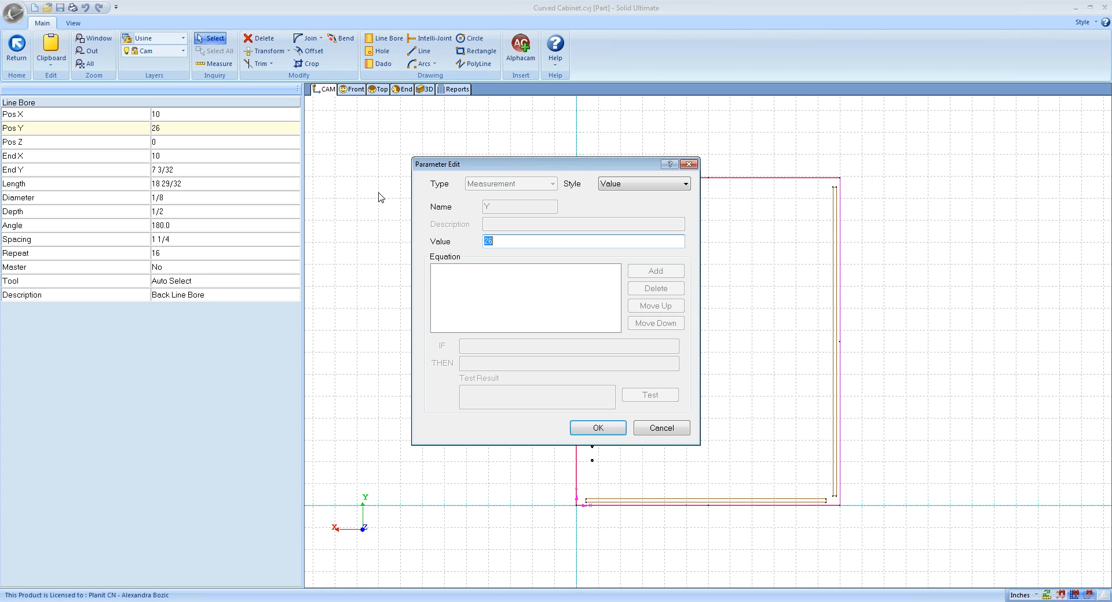
pyautogui.moveTo(574, 166); pyautogui.dragTo(455, 181)
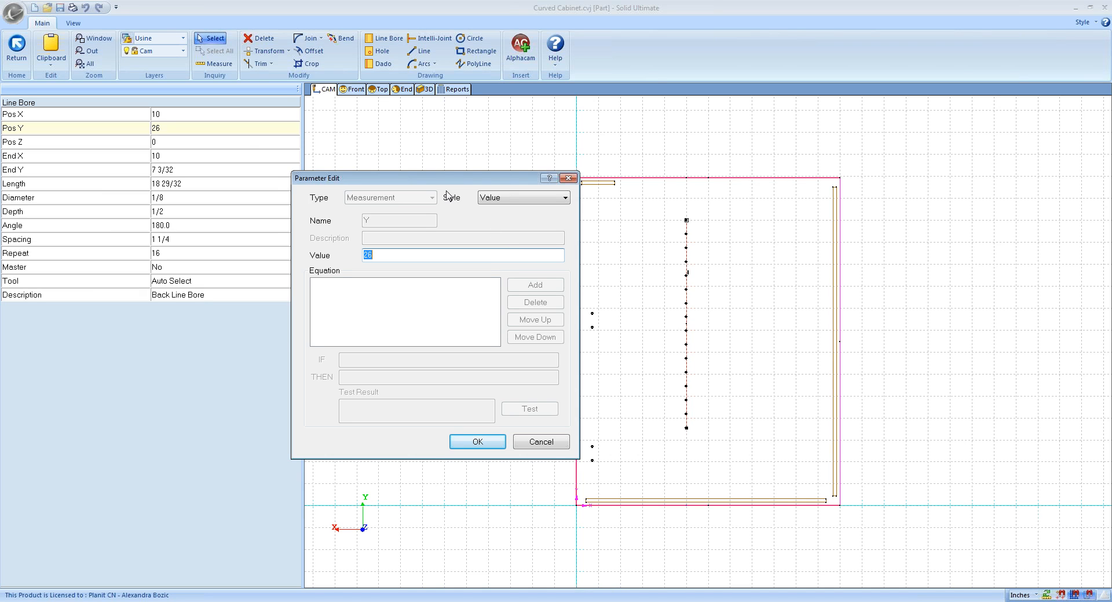
pyautogui.moveTo(446, 180); pyautogui.dragTo(422, 171)
pyautogui.click(541, 188)
pyautogui.click(538, 211)
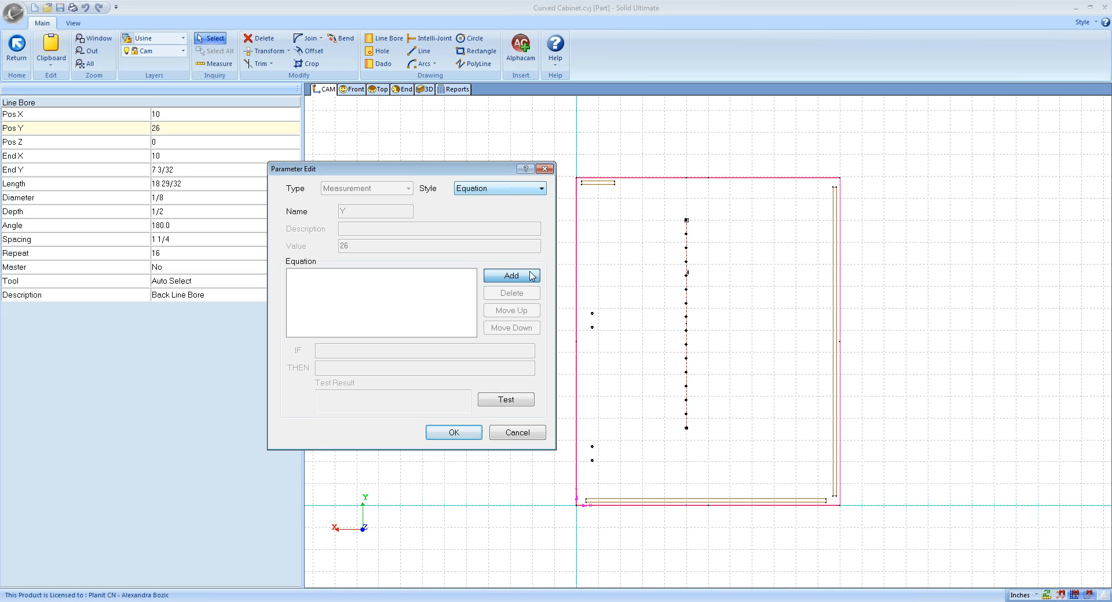
pyautogui.click(511, 276)
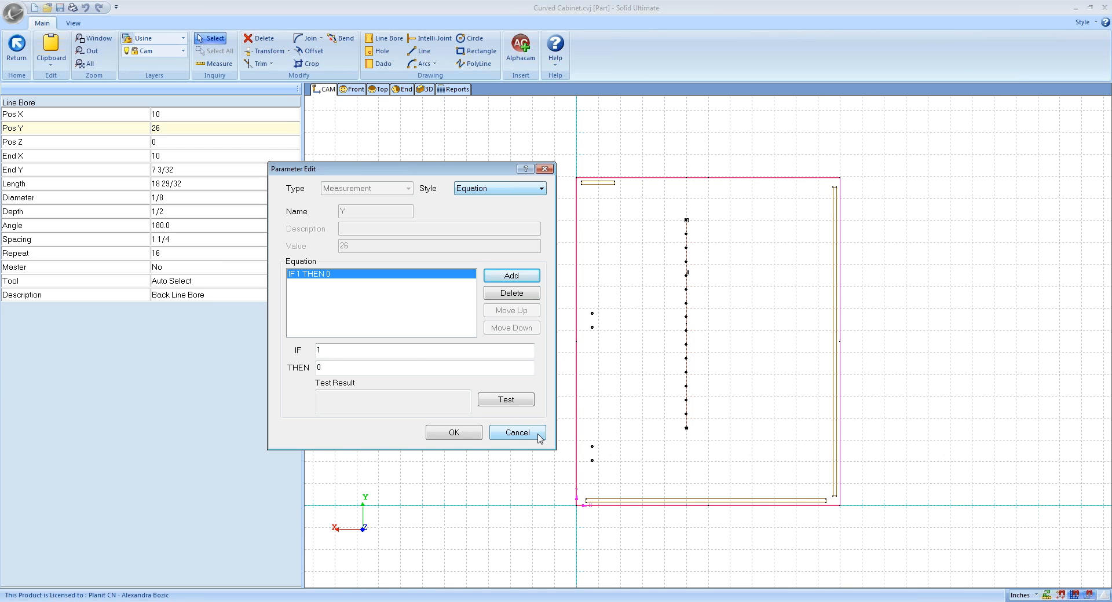
pyautogui.click(516, 433)
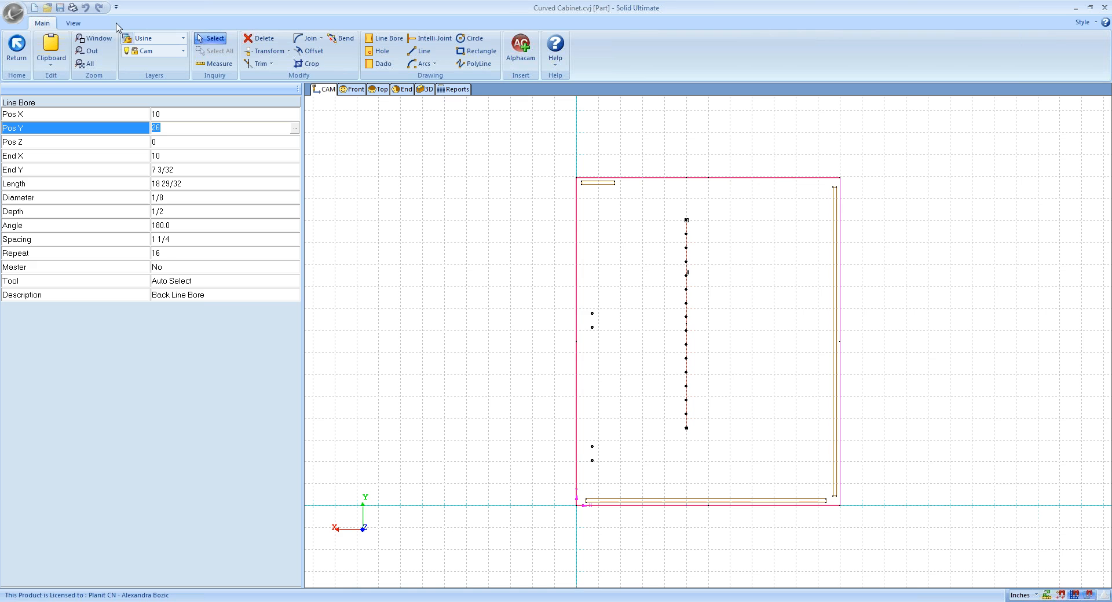
# Return from the part to the room layout, close the Curved Cabinet job and open the recent job Aventos.cvj.
pyautogui.click(16, 51)
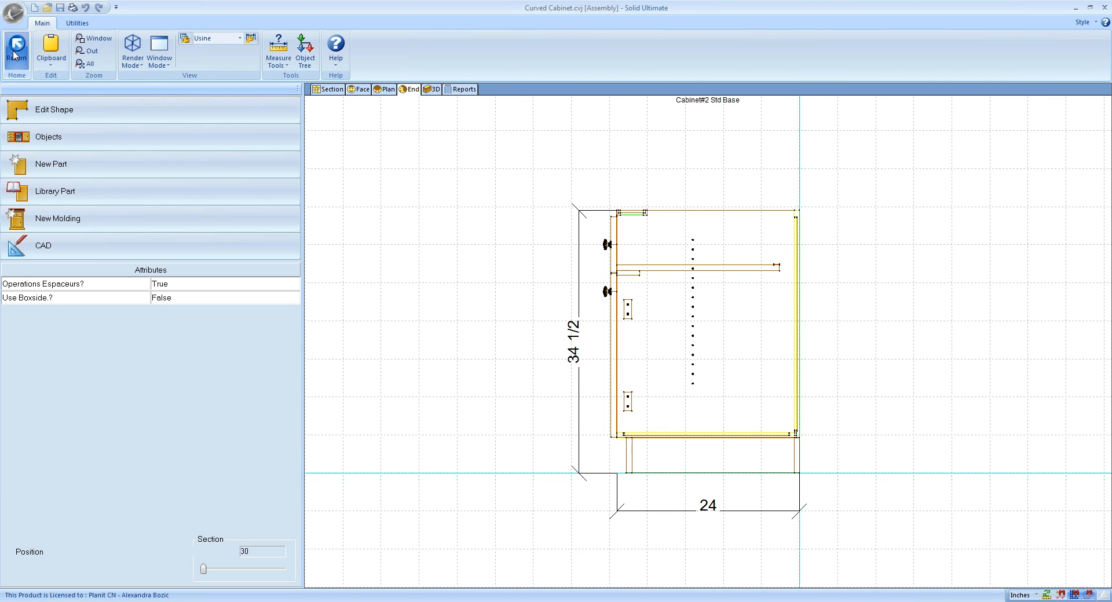
pyautogui.click(18, 50)
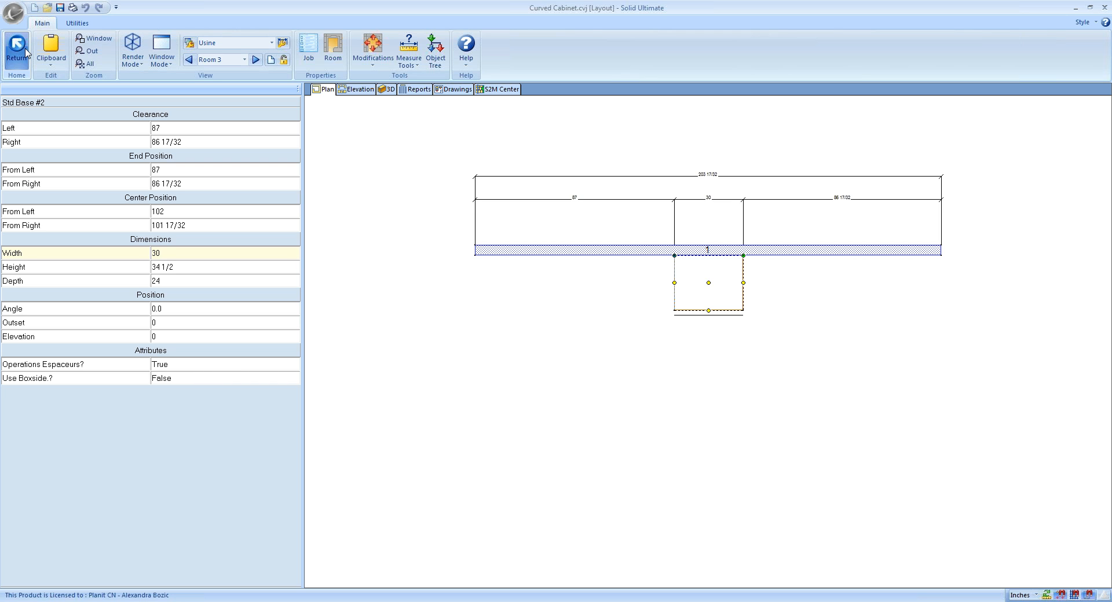
pyautogui.click(12, 12)
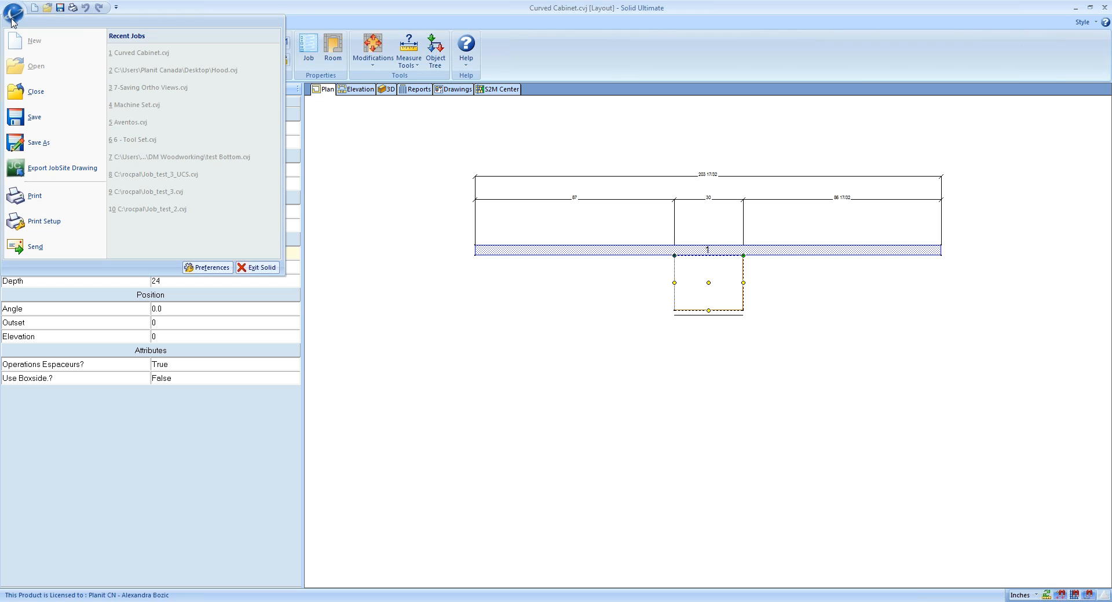
pyautogui.click(35, 96)
pyautogui.click(564, 333)
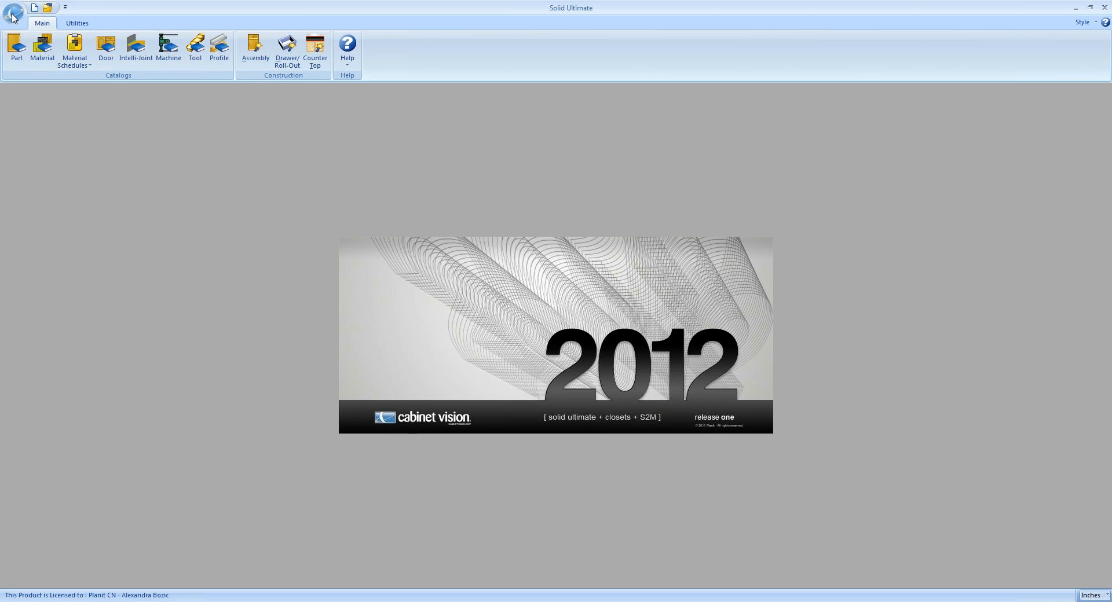
pyautogui.click(13, 12)
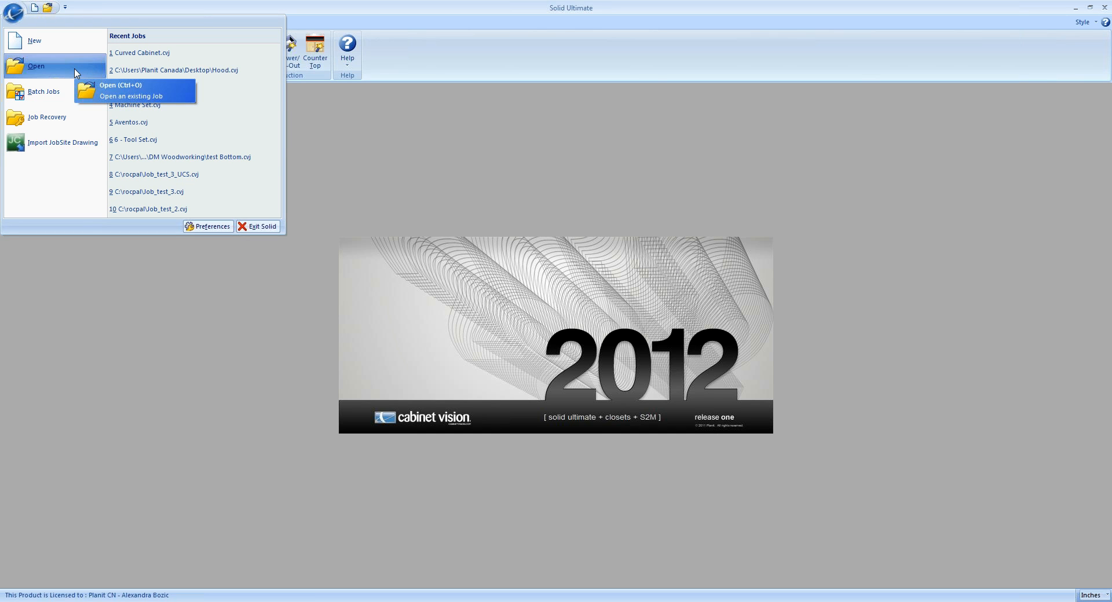
pyautogui.click(156, 123)
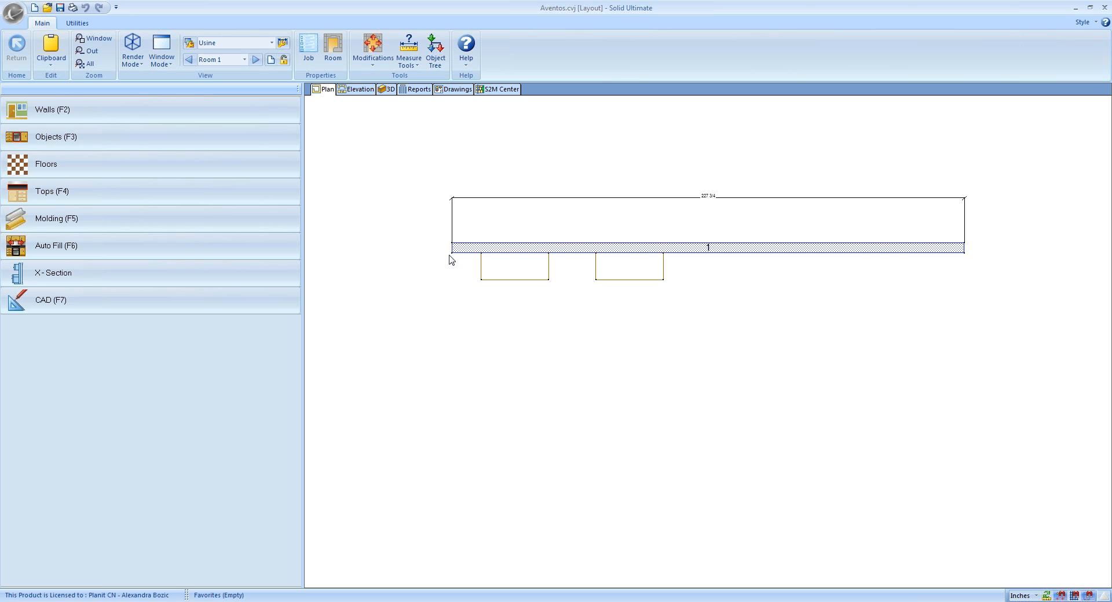
# Open the second upper cabinet on wall 1 and examine its open lift door and Aventos hardware in 3D from several angles.
pyautogui.moveTo(473, 269)
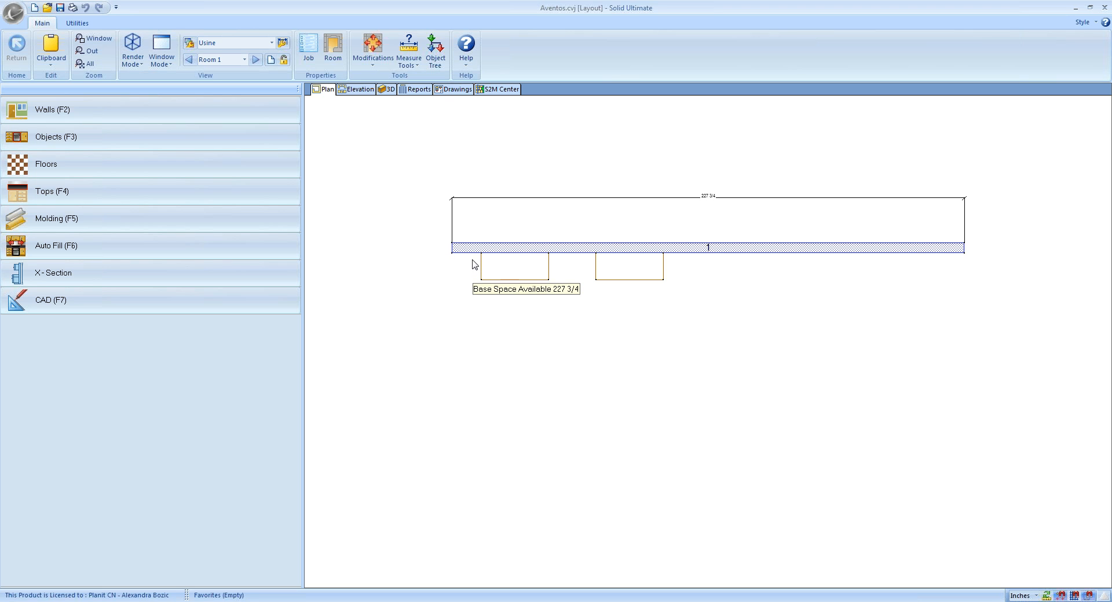
pyautogui.click(473, 251)
pyautogui.click(634, 268)
pyautogui.click(618, 274)
pyautogui.doubleClick(617, 273)
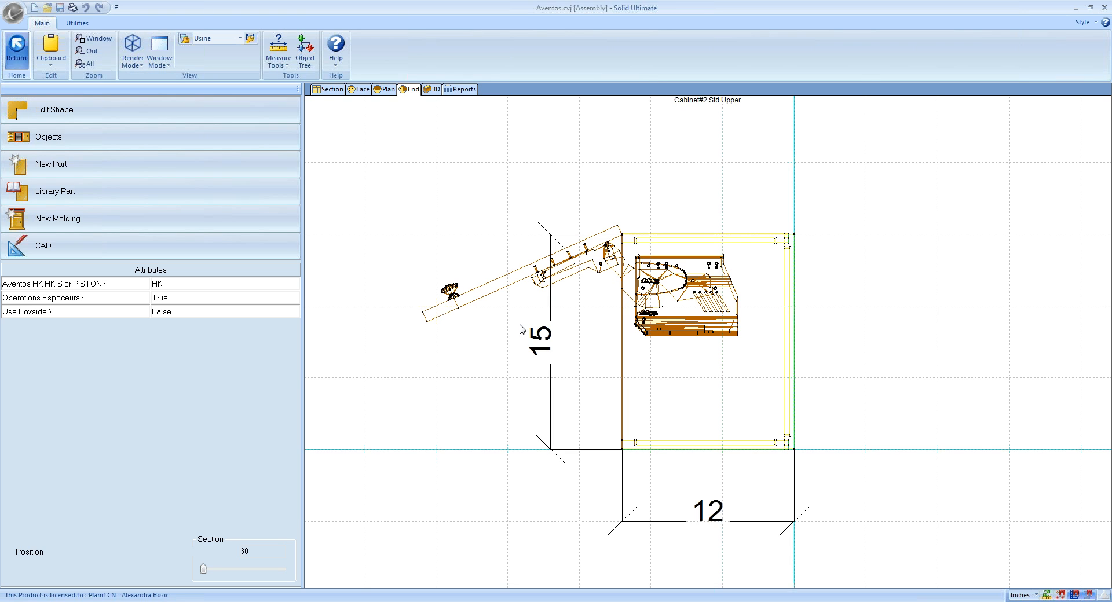
pyautogui.click(433, 89)
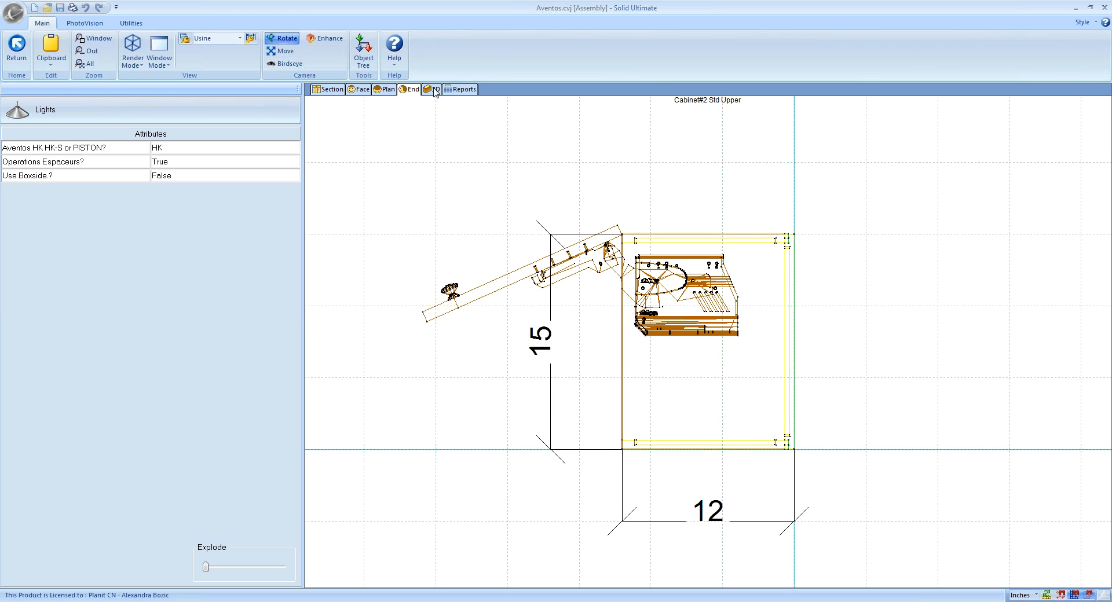
pyautogui.moveTo(792, 334); pyautogui.dragTo(696, 372)
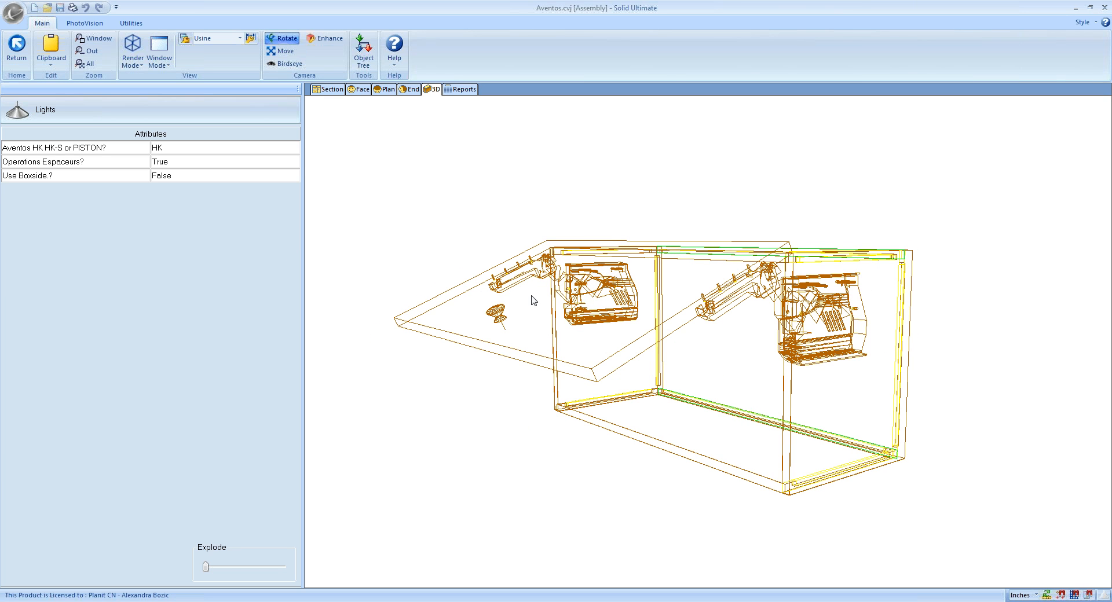
pyautogui.moveTo(743, 434)
pyautogui.mouseDown()
pyautogui.moveTo(652, 413)
pyautogui.moveTo(746, 428)
pyautogui.mouseUp()
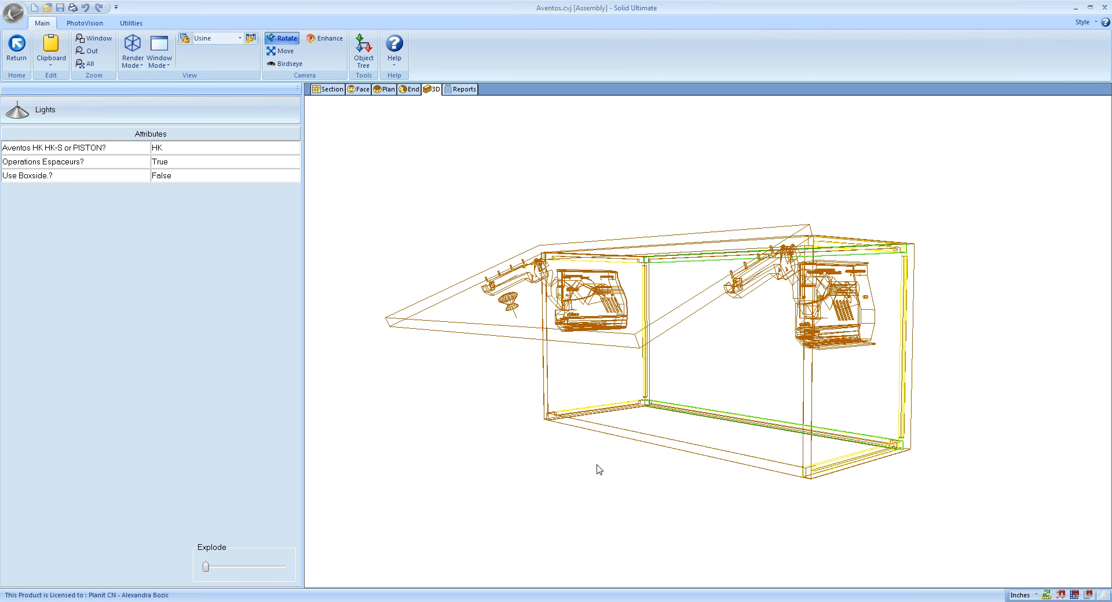
# Explode the cabinet's parts in the 3D view and inspect the separated panels and lift hardware from both sides.
pyautogui.moveTo(206, 567); pyautogui.dragTo(228, 567)
pyautogui.moveTo(718, 437); pyautogui.dragTo(397, 254)
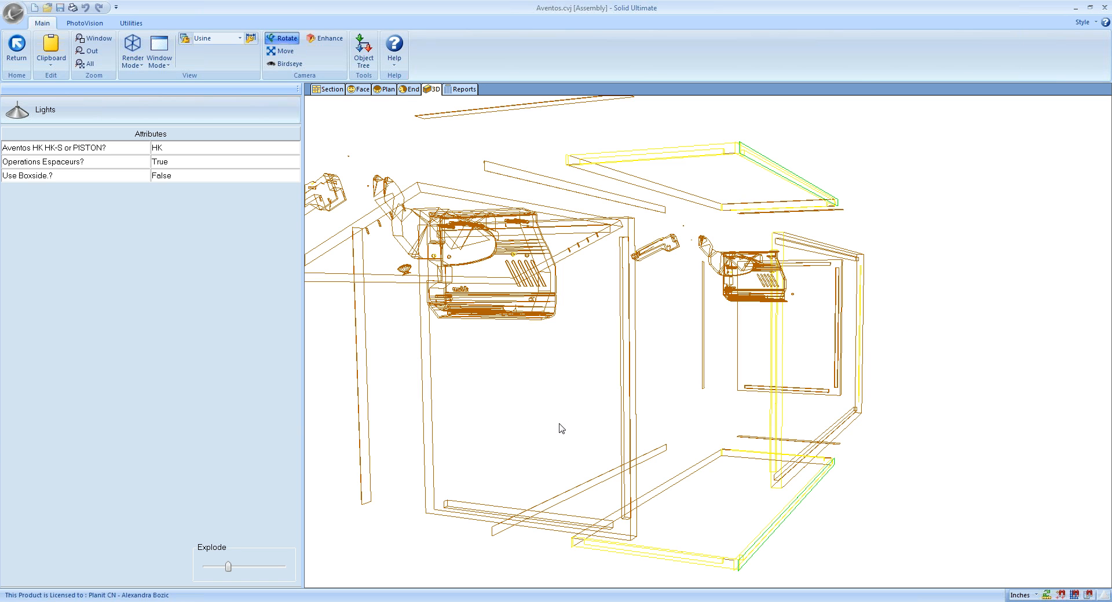
pyautogui.moveTo(571, 429); pyautogui.dragTo(541, 436)
pyautogui.moveTo(603, 405); pyautogui.dragTo(765, 418)
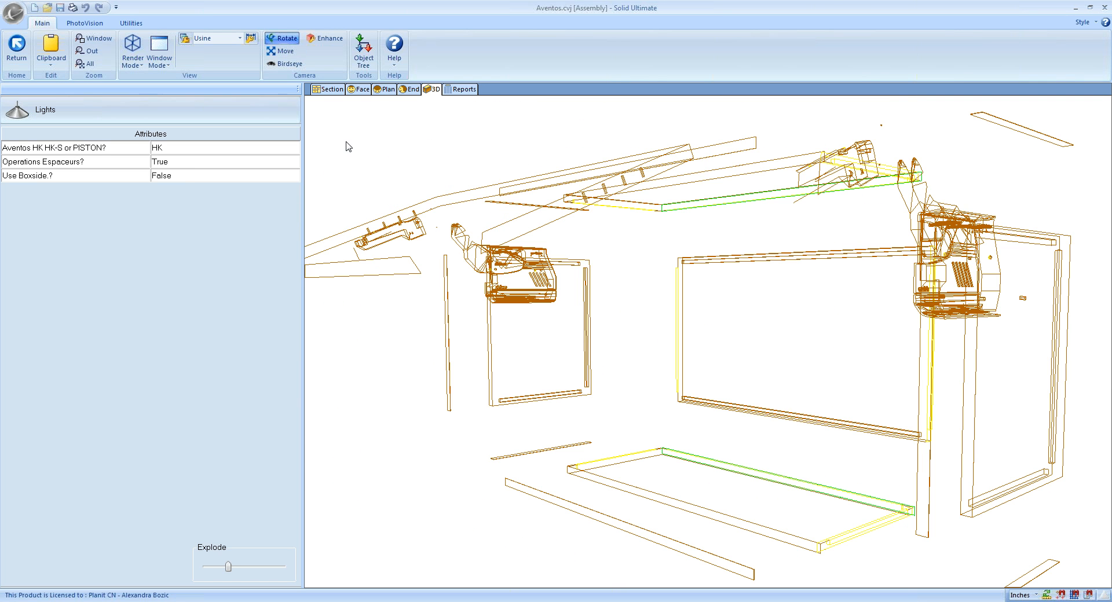
# Return to the room layout, show wall 1 in elevation and open the pair-door upper cabinet for editing.
pyautogui.click(17, 51)
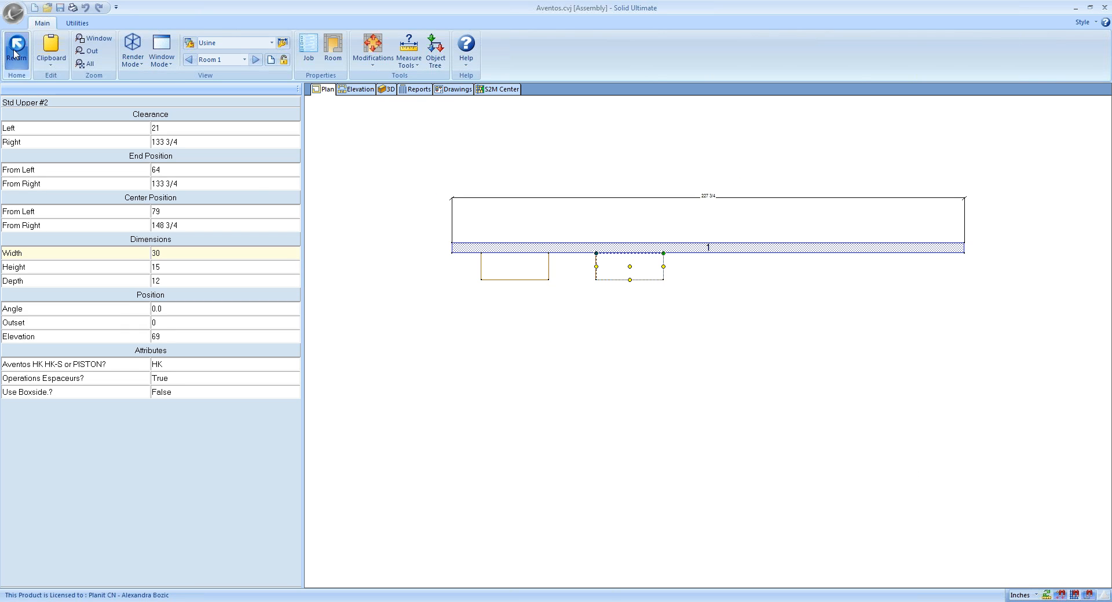
pyautogui.click(496, 271)
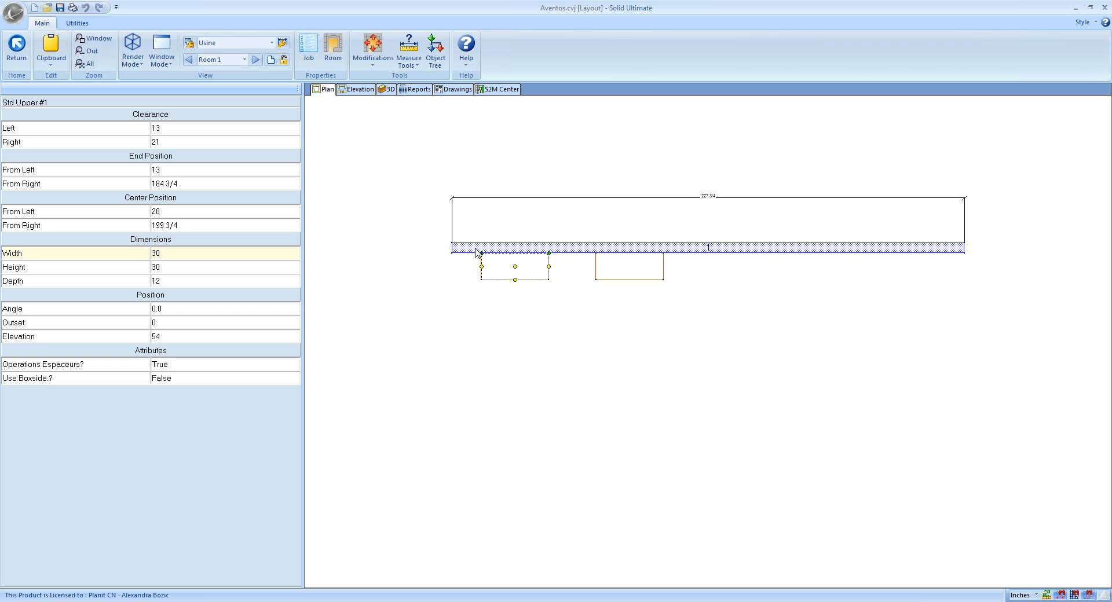
pyautogui.click(476, 250)
pyautogui.click(364, 89)
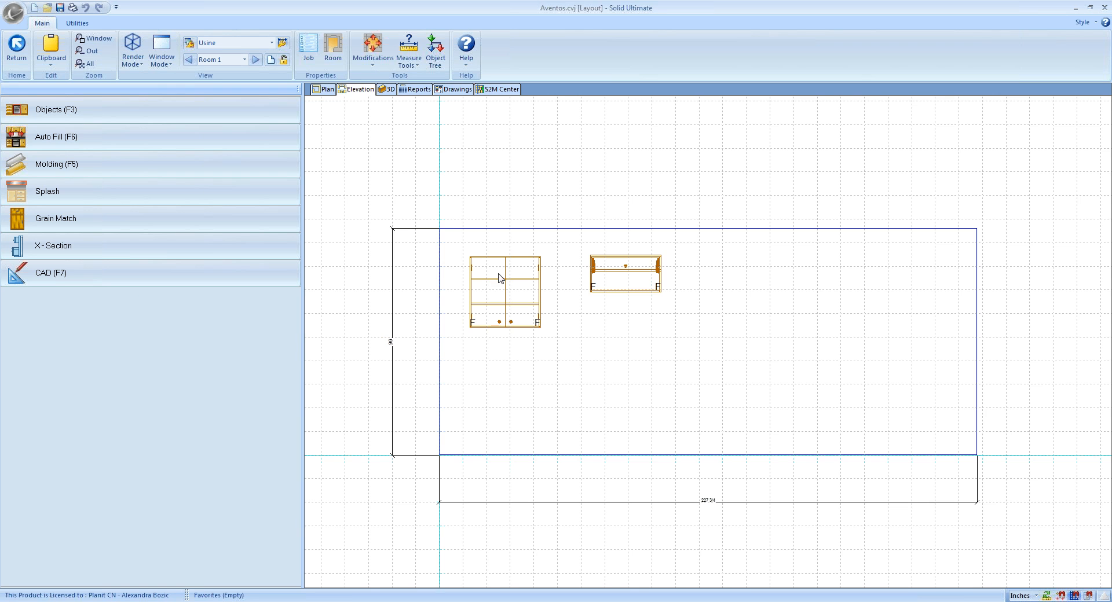
pyautogui.doubleClick(524, 306)
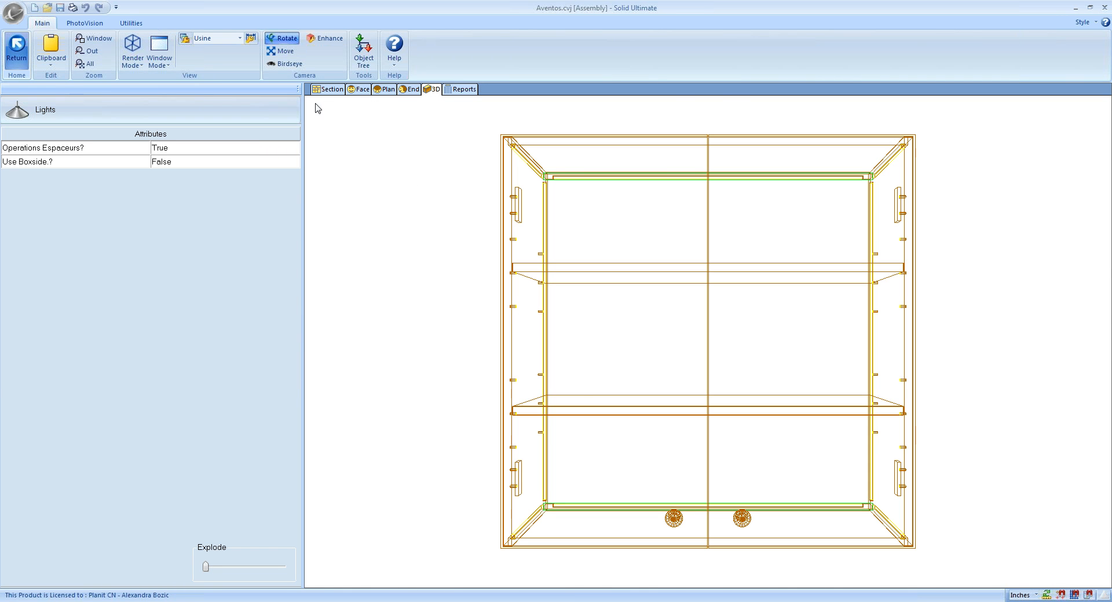
# Change the cabinet's face from a pair of doors to a single Door hinged at the Top, and return to the wall elevation.
pyautogui.click(328, 88)
pyautogui.click(619, 357)
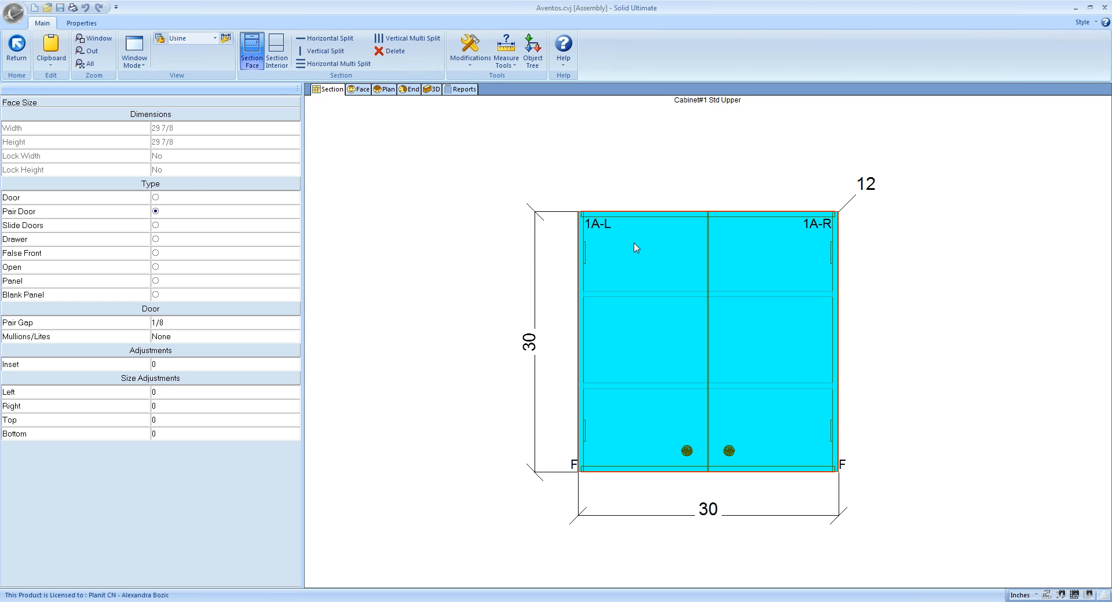
pyautogui.click(157, 198)
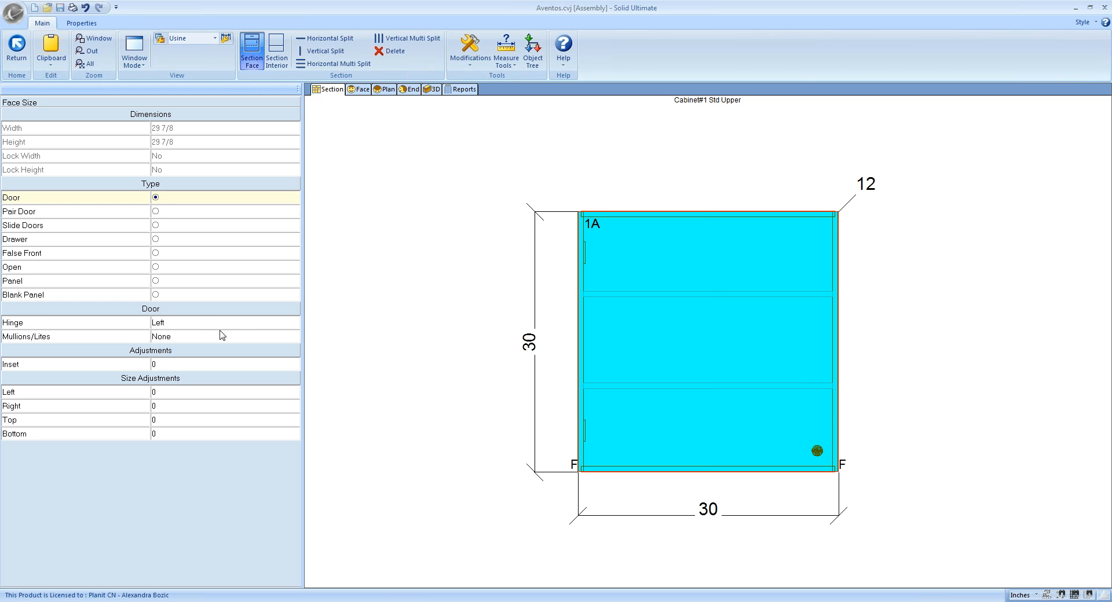
pyautogui.click(274, 324)
pyautogui.click(296, 323)
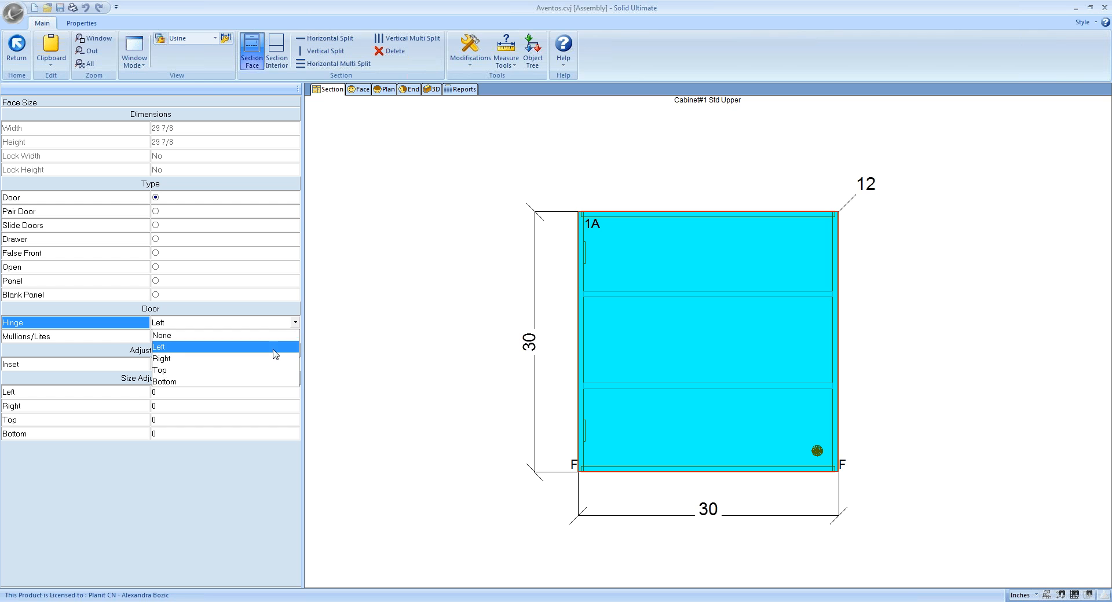
pyautogui.click(263, 375)
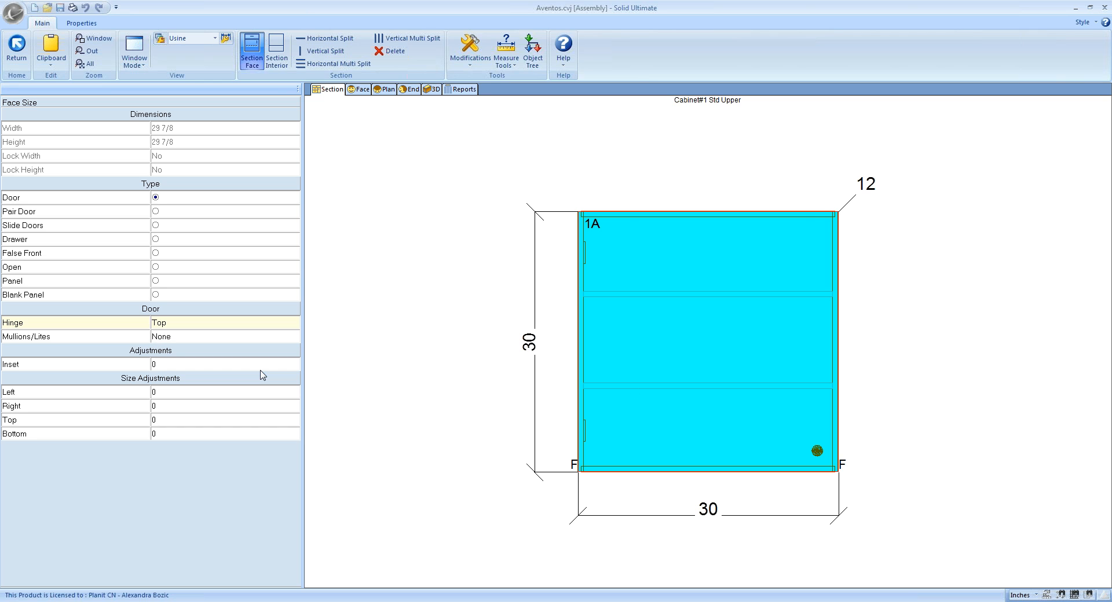
pyautogui.click(15, 56)
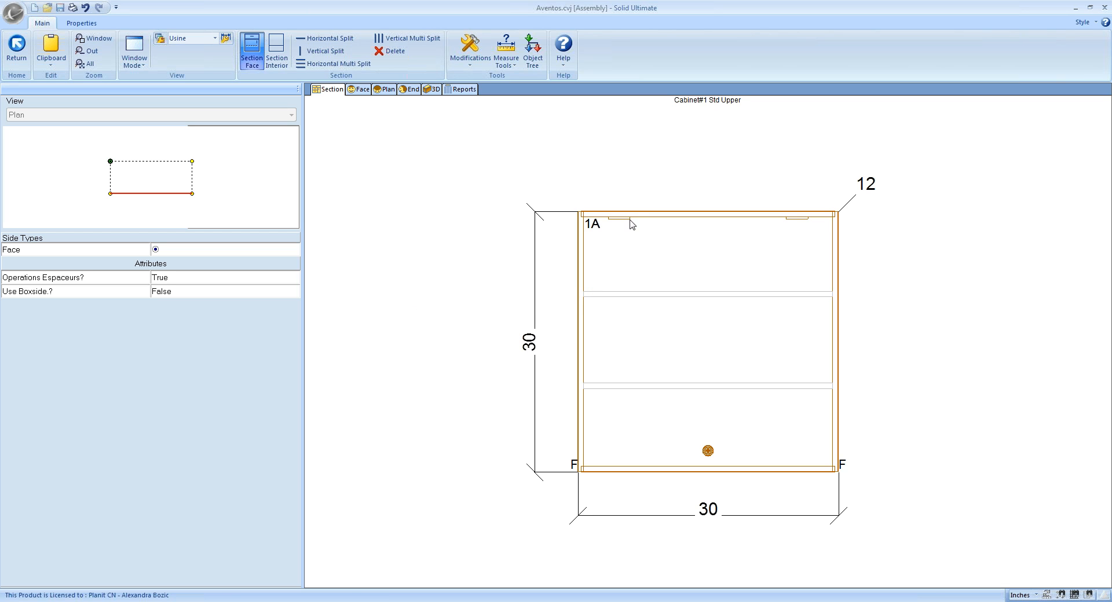
pyautogui.click(357, 92)
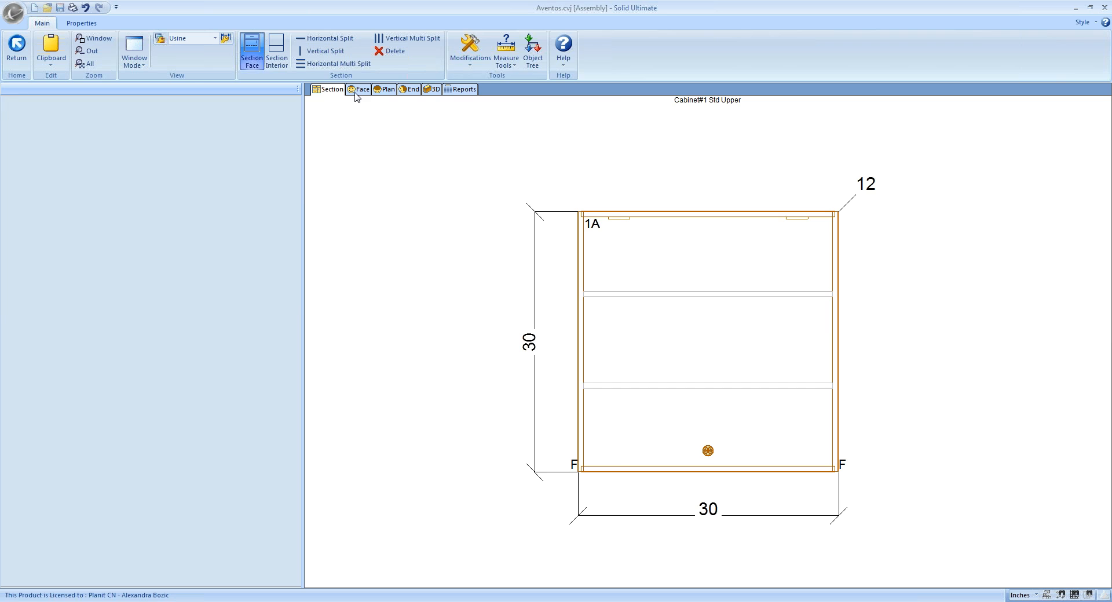
pyautogui.click(25, 39)
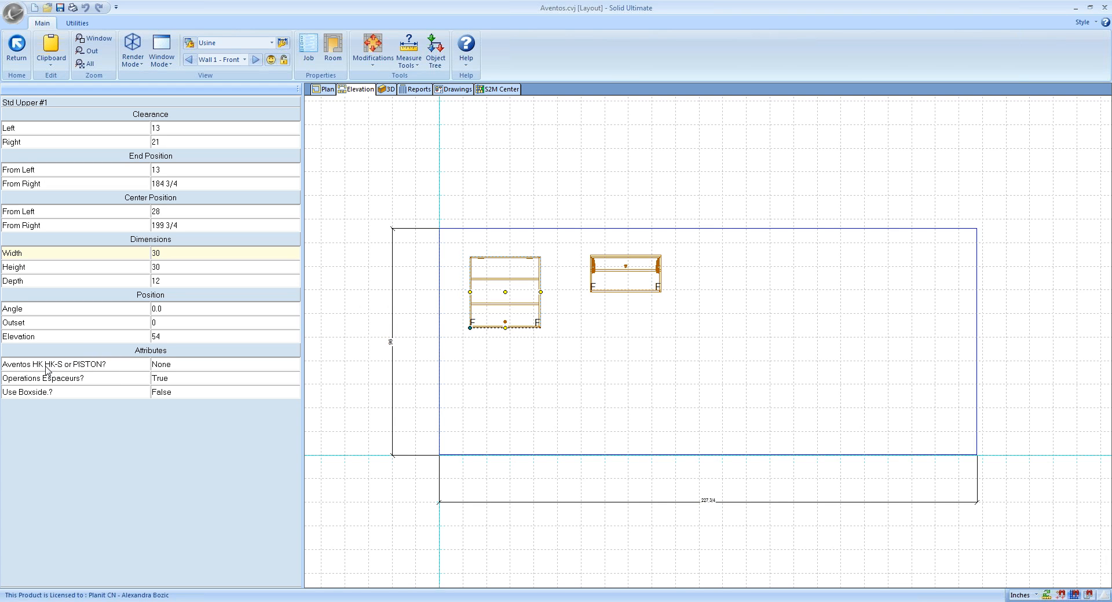
# Set the Aventos HK, HK-S or PISTON attribute of the first upper cabinet to hk.
pyautogui.click(169, 366)
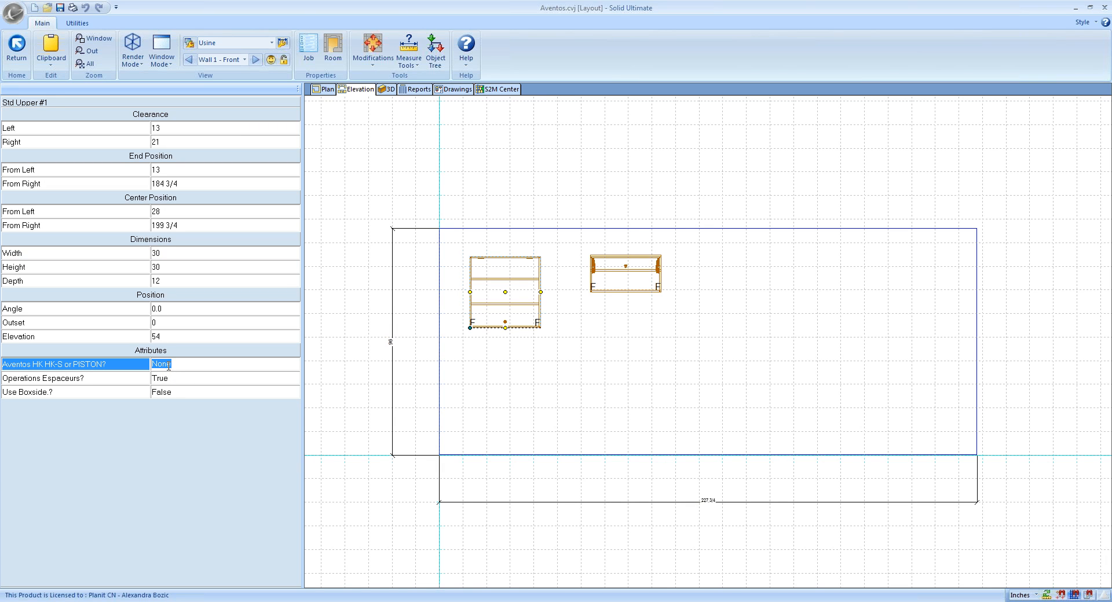
pyautogui.write('hk')
pyautogui.press('Return')
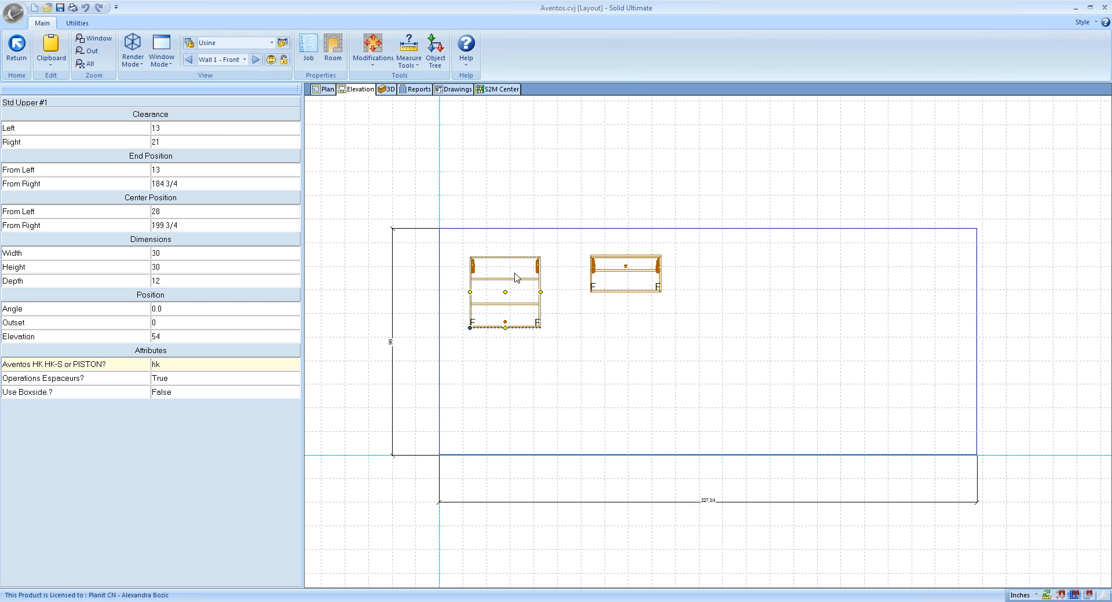
# Open the first upper cabinet for editing and swing its top-hinged door open through the Open Amount in its door properties.
pyautogui.doubleClick(498, 303)
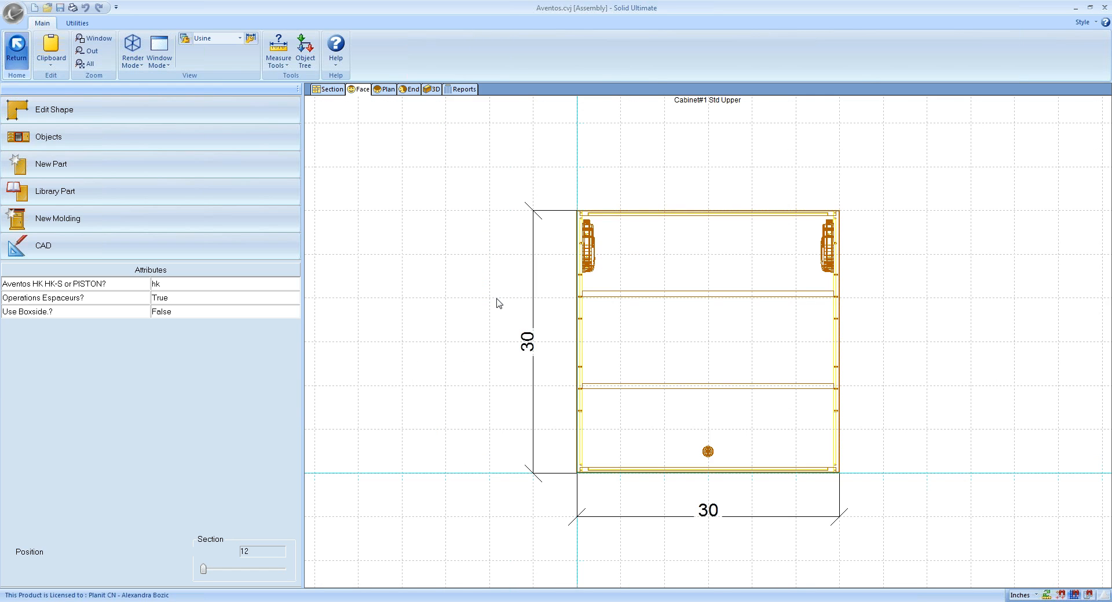
pyautogui.click(332, 89)
pyautogui.click(660, 397)
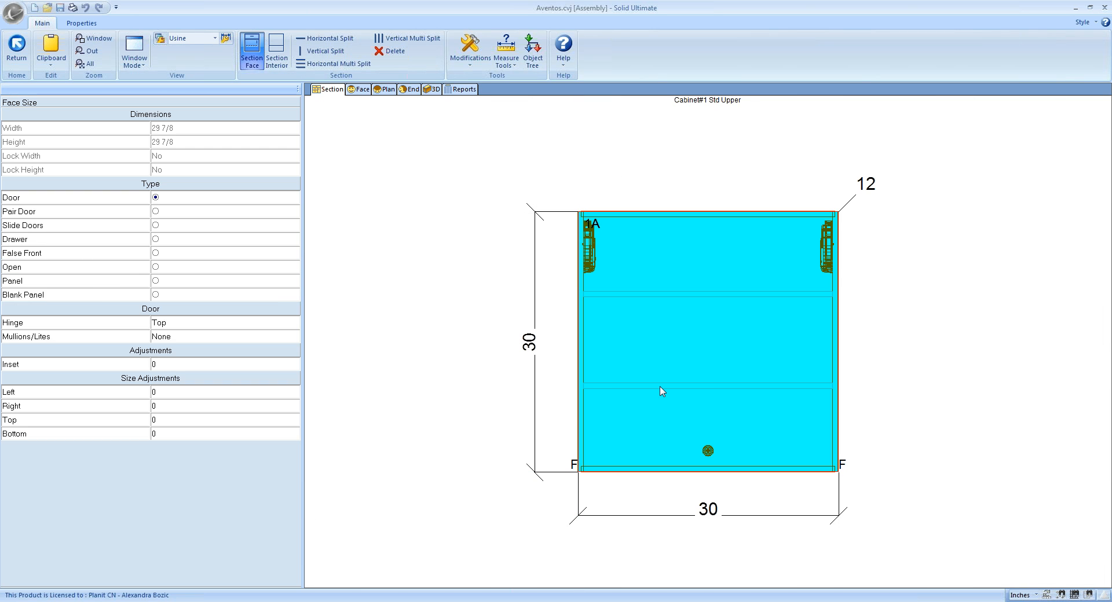
pyautogui.rightClick(612, 380)
pyautogui.click(645, 485)
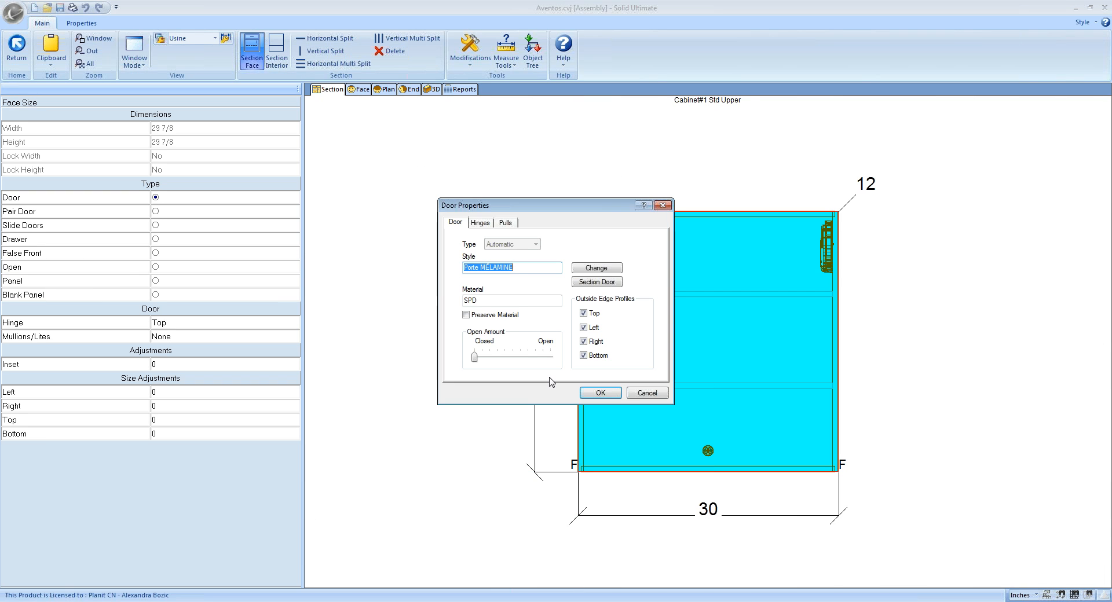
pyautogui.click(600, 393)
# Examine the opened door and the HK lift hardware in 3D from several angles.
pyautogui.click(427, 91)
pyautogui.moveTo(659, 344); pyautogui.dragTo(418, 321)
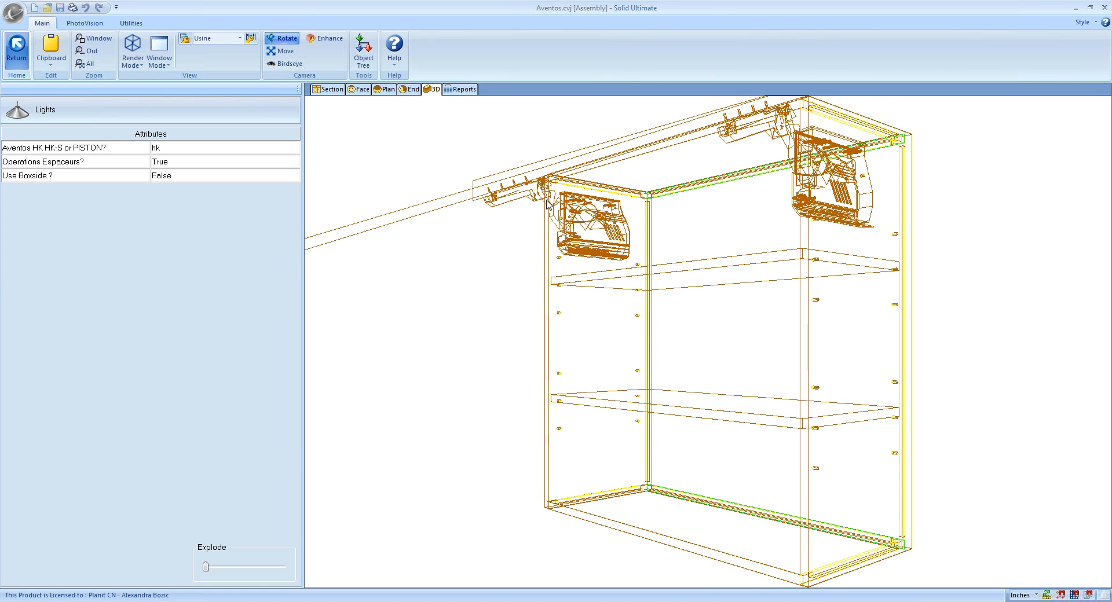
pyautogui.moveTo(667, 379); pyautogui.dragTo(504, 400)
pyautogui.moveTo(588, 318); pyautogui.dragTo(550, 328)
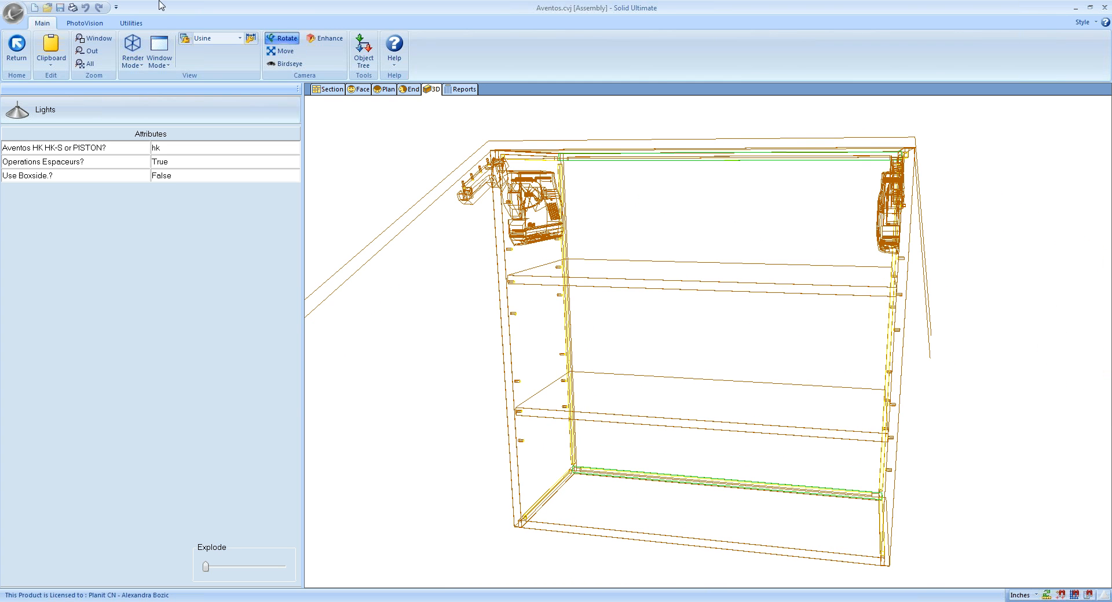
# Return to the wall elevation and set the first upper cabinet's Aventos attribute to hk-s.
pyautogui.click(17, 52)
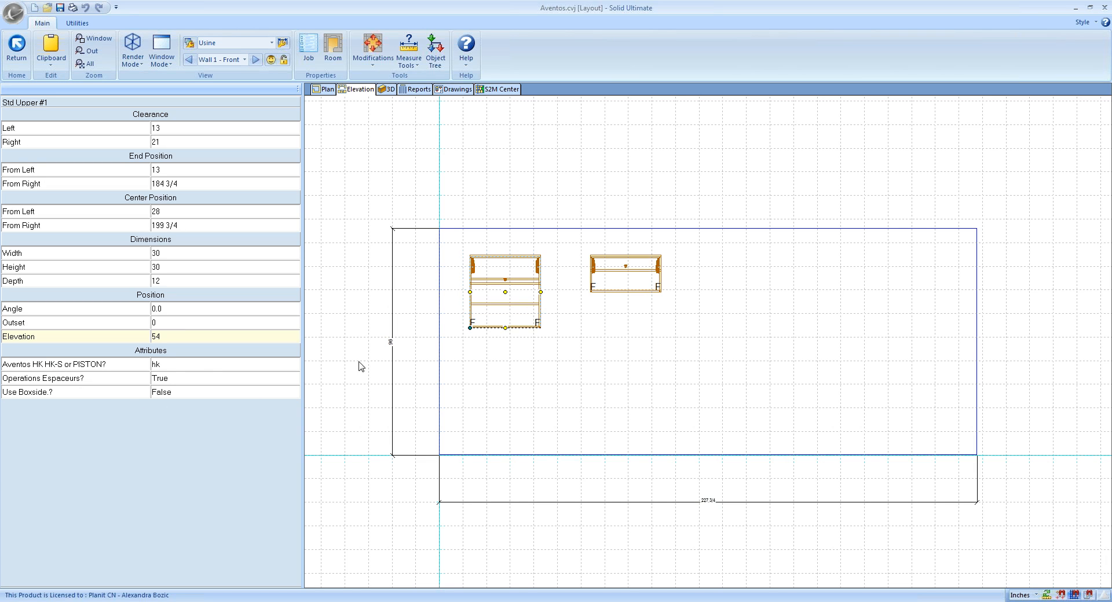
pyautogui.click(169, 366)
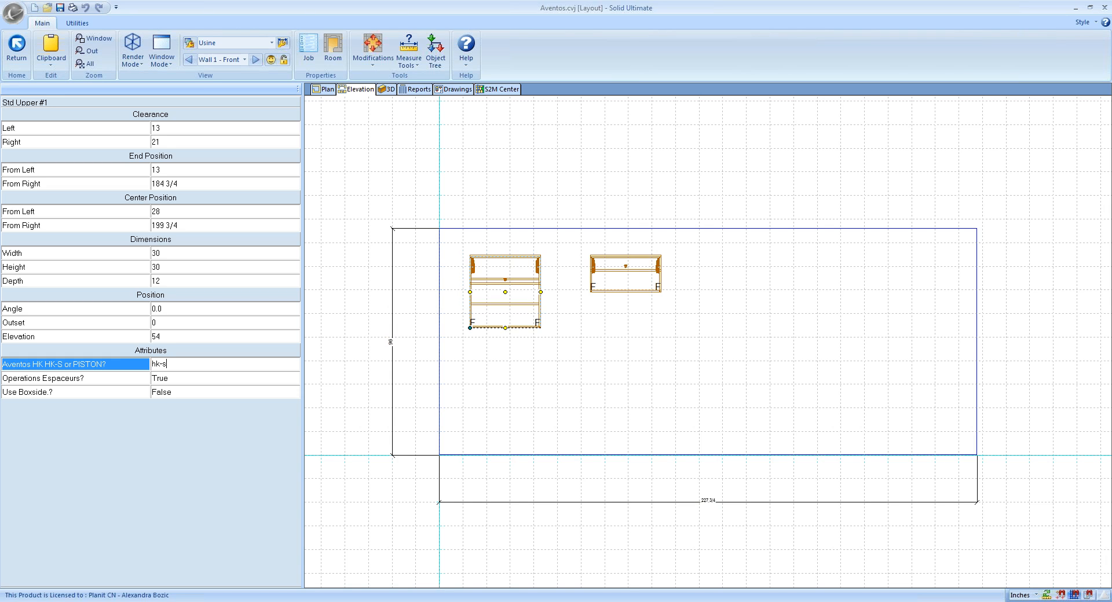
pyautogui.press('Return')
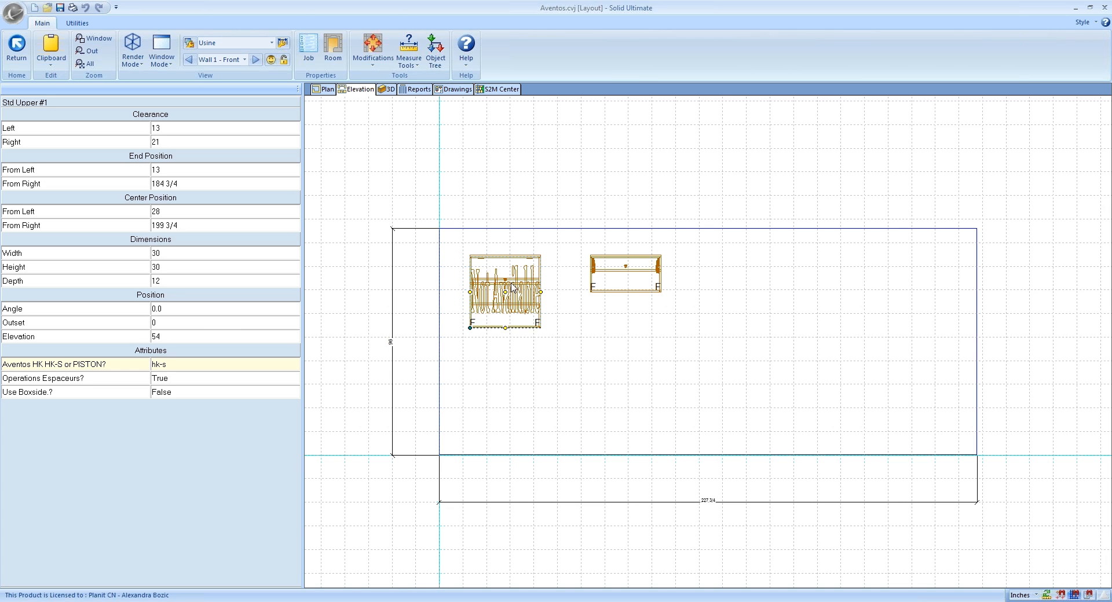
# Open the first upper cabinet's interior section and delete both adjustable shelves individually, declining to erase all interior parts.
pyautogui.doubleClick(488, 309)
pyautogui.click(329, 91)
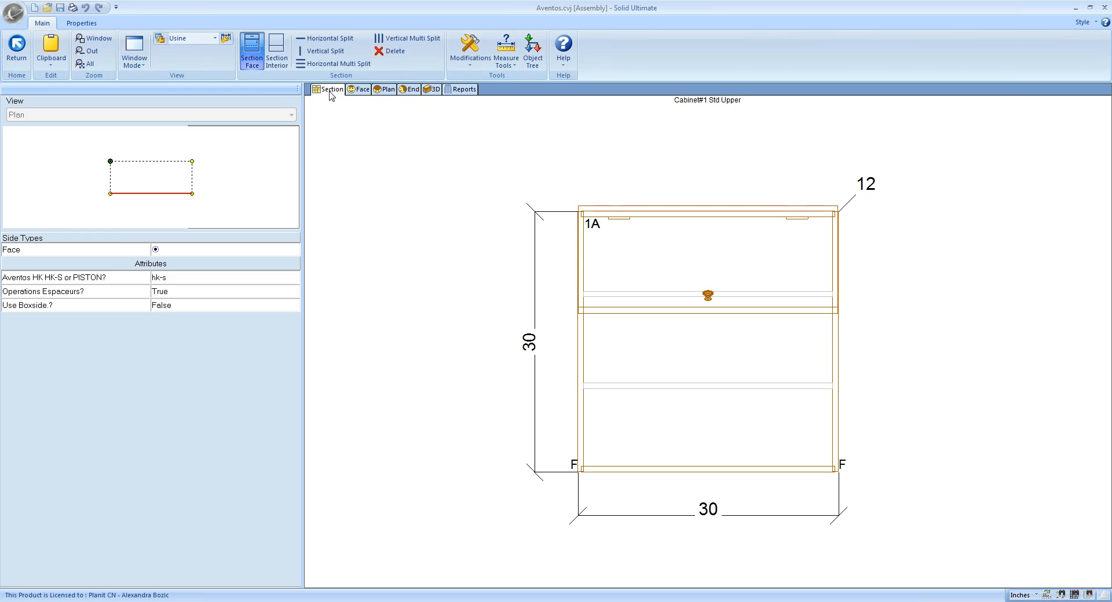
pyautogui.click(277, 54)
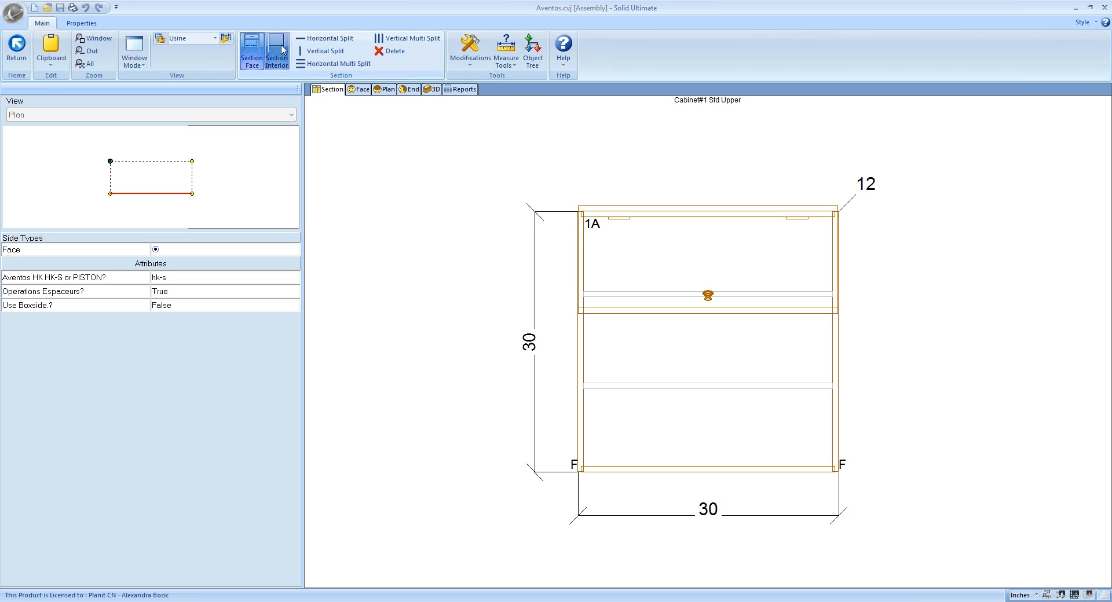
pyautogui.click(391, 51)
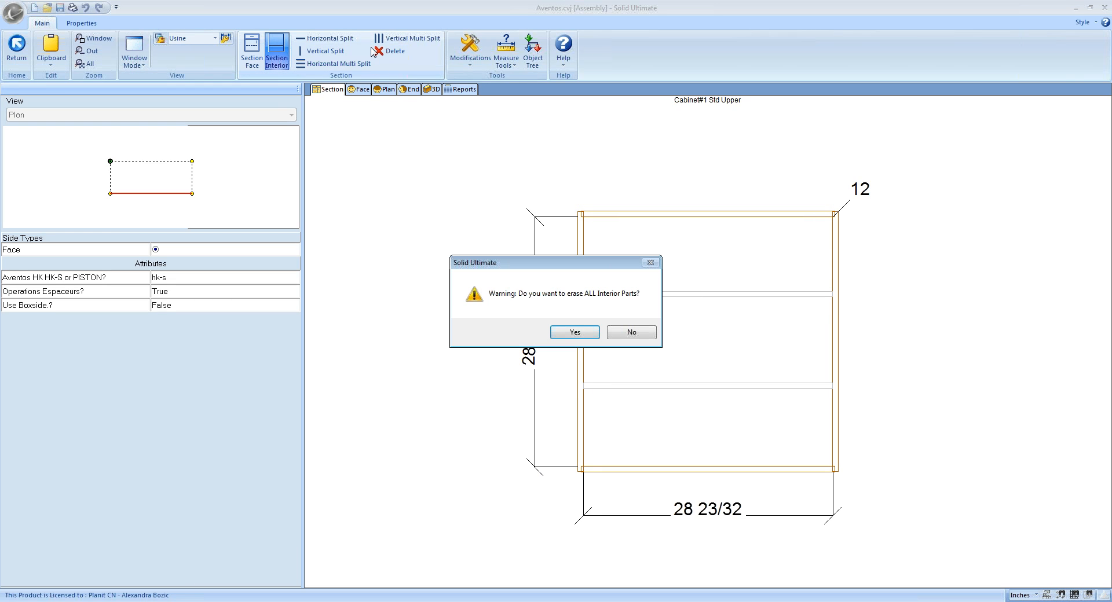
pyautogui.click(627, 334)
pyautogui.rightClick(644, 296)
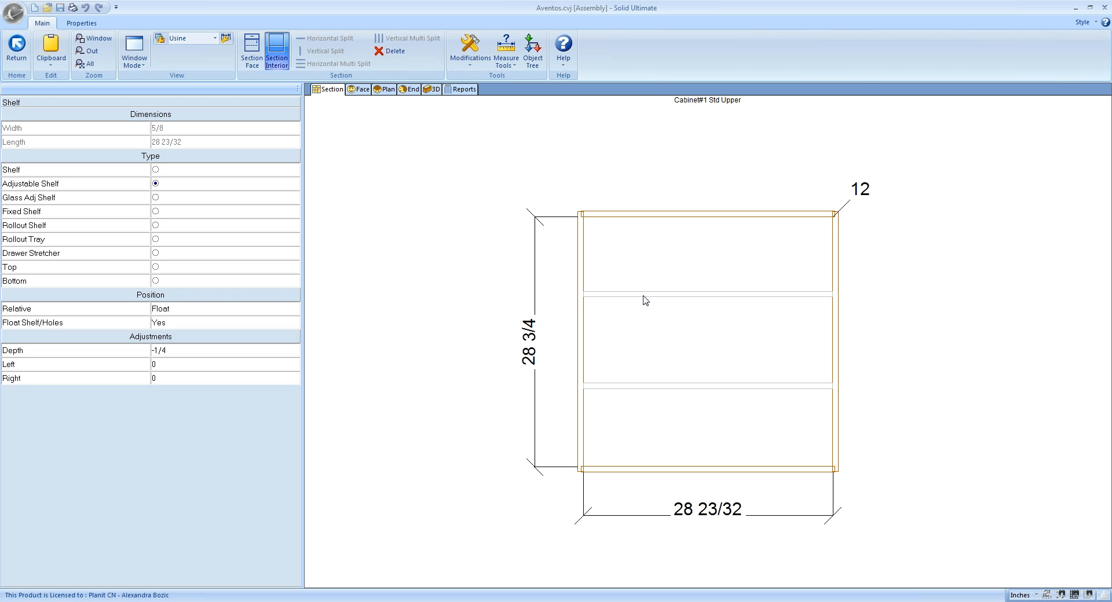
pyautogui.click(645, 305)
pyautogui.click(644, 386)
pyautogui.rightClick(606, 386)
pyautogui.click(614, 395)
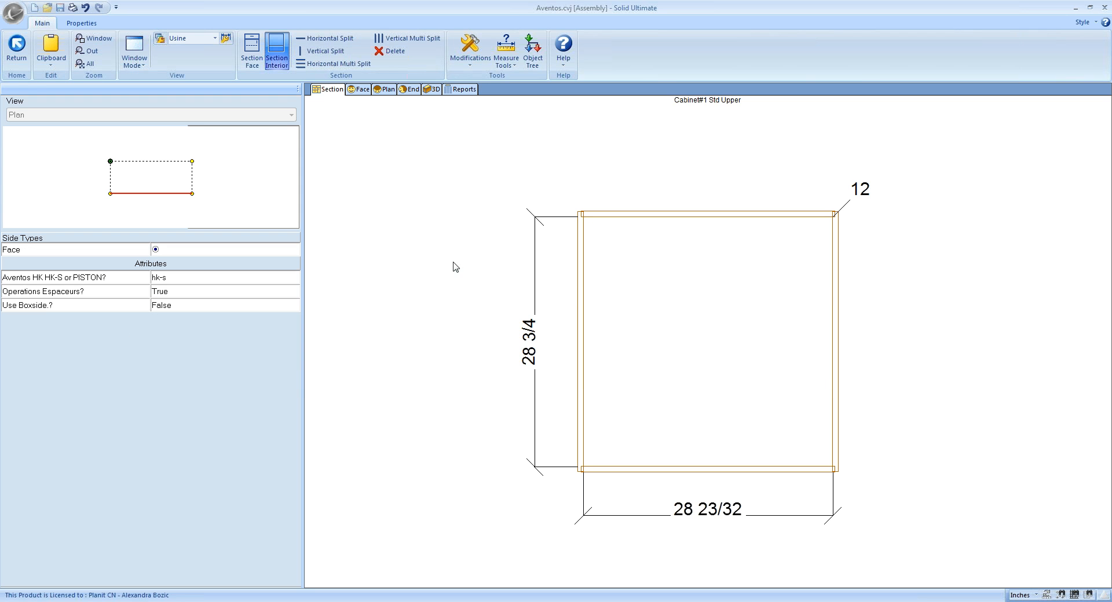
# Return to the wall elevation and set the first upper cabinet's height to 15 inches.
pyautogui.click(16, 49)
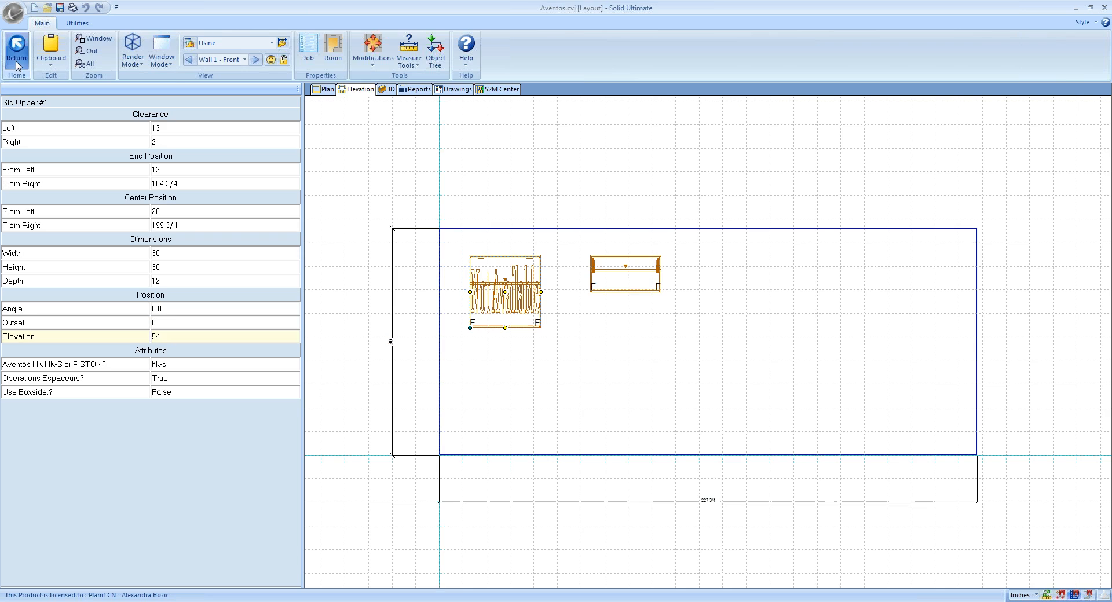
pyautogui.click(182, 266)
pyautogui.press('Return')
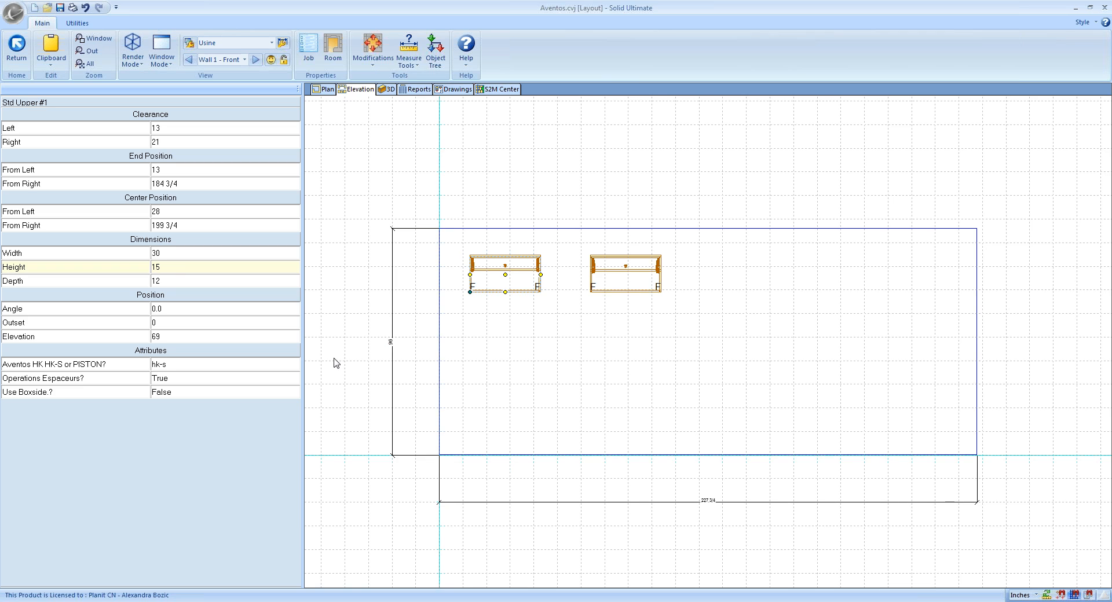
# Inspect the shortened cabinet's HK-S lift hardware in 3D from several angles and return to the wall elevation.
pyautogui.doubleClick(497, 289)
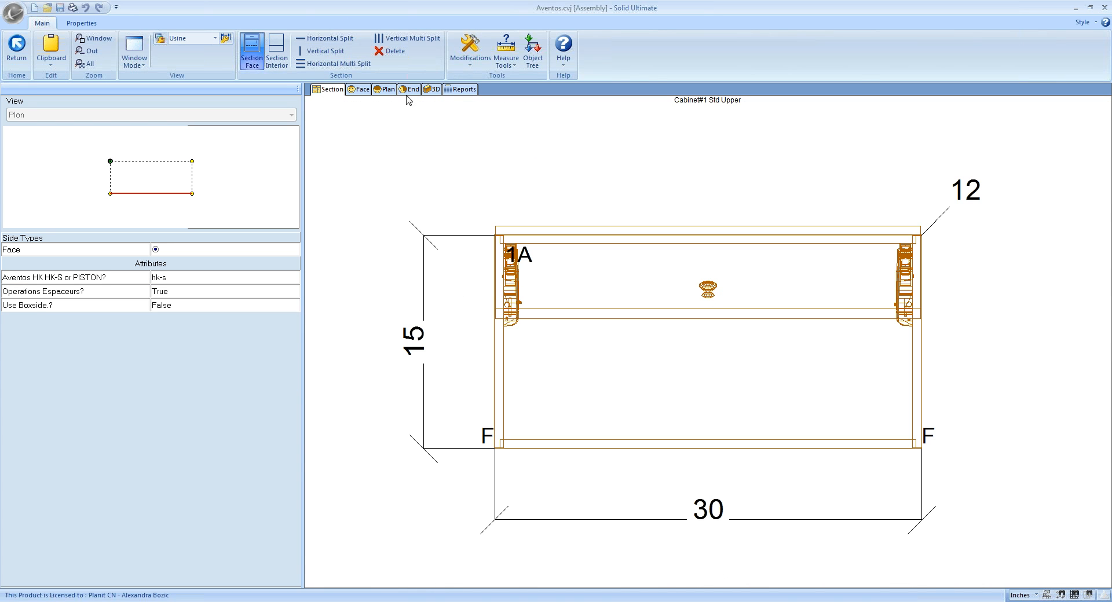
pyautogui.click(431, 89)
pyautogui.moveTo(533, 216); pyautogui.dragTo(332, 296)
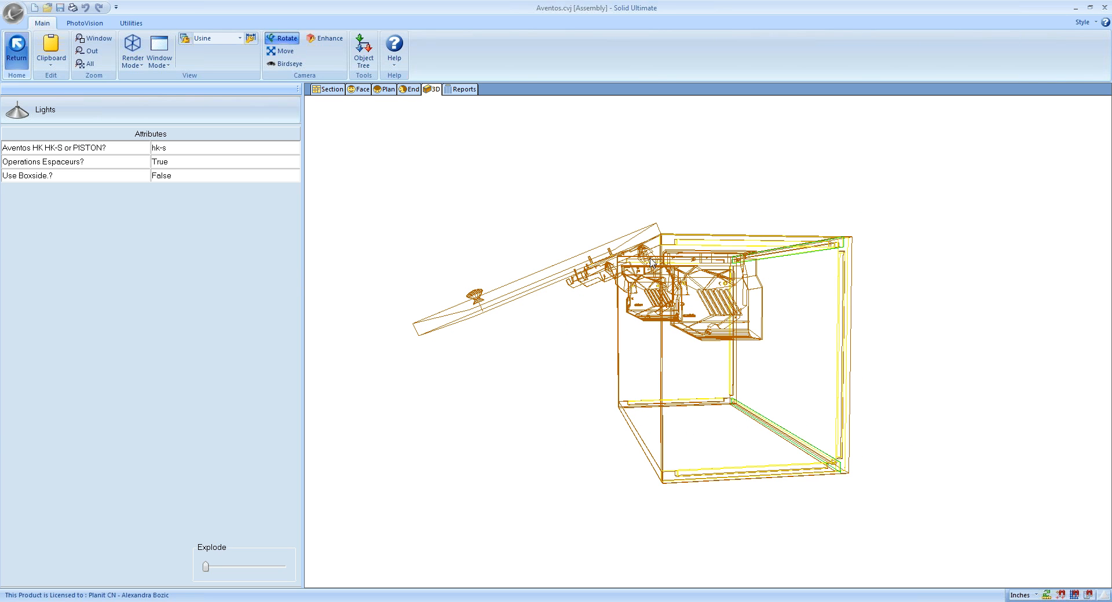
pyautogui.moveTo(613, 299); pyautogui.dragTo(843, 387)
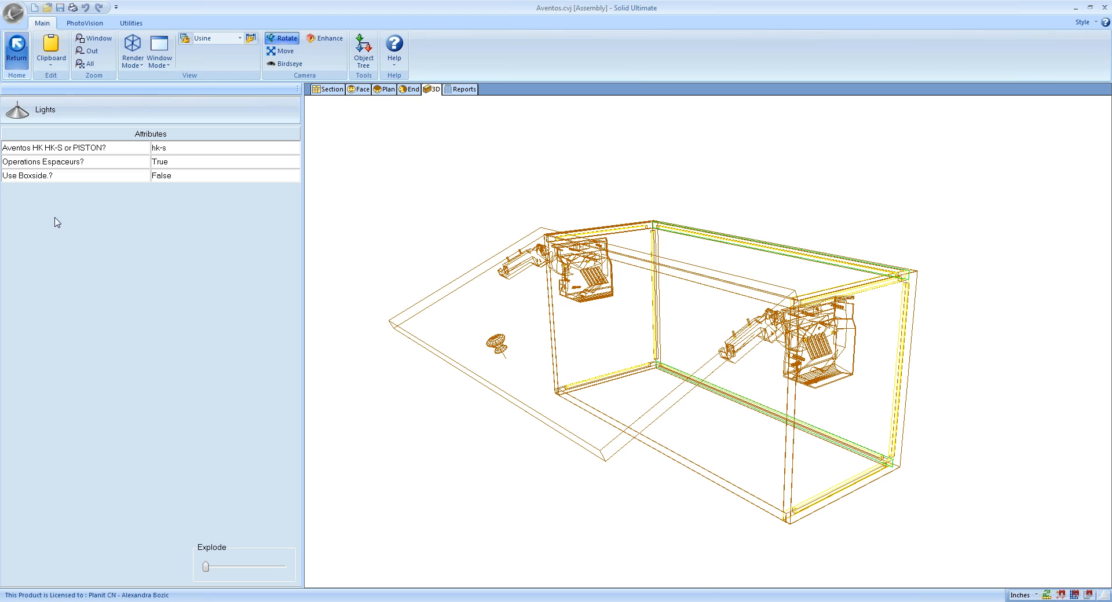
pyautogui.click(16, 45)
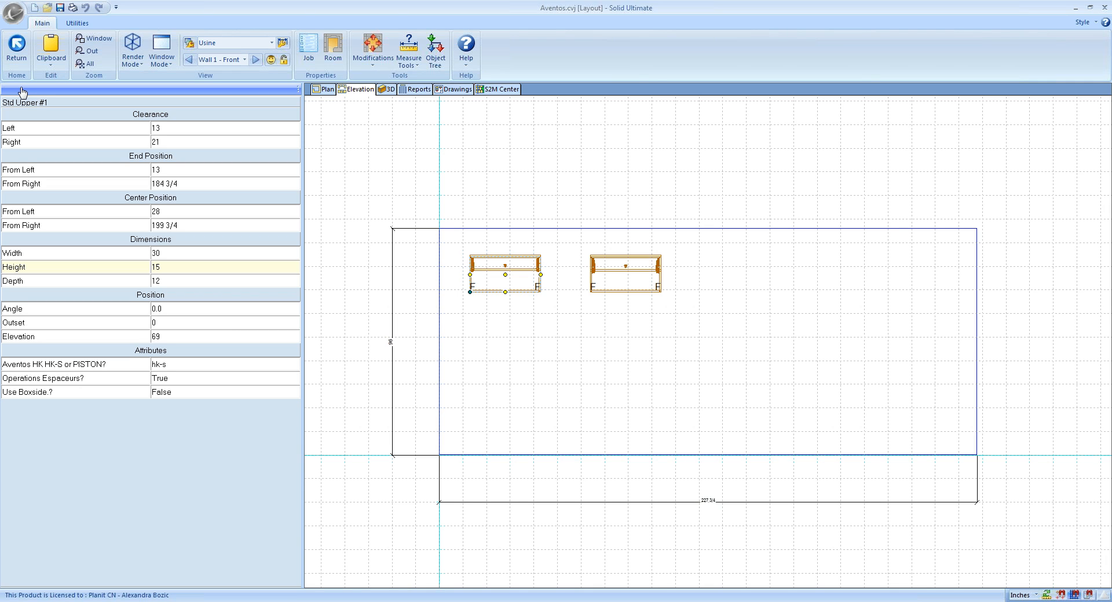
pyautogui.doubleClick(502, 288)
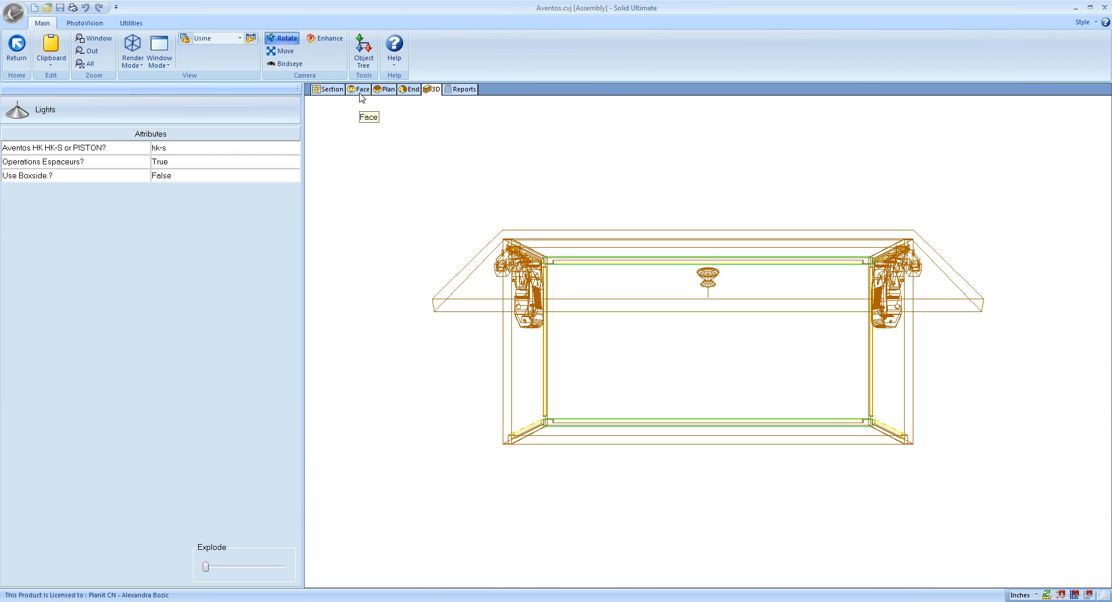
pyautogui.click(17, 47)
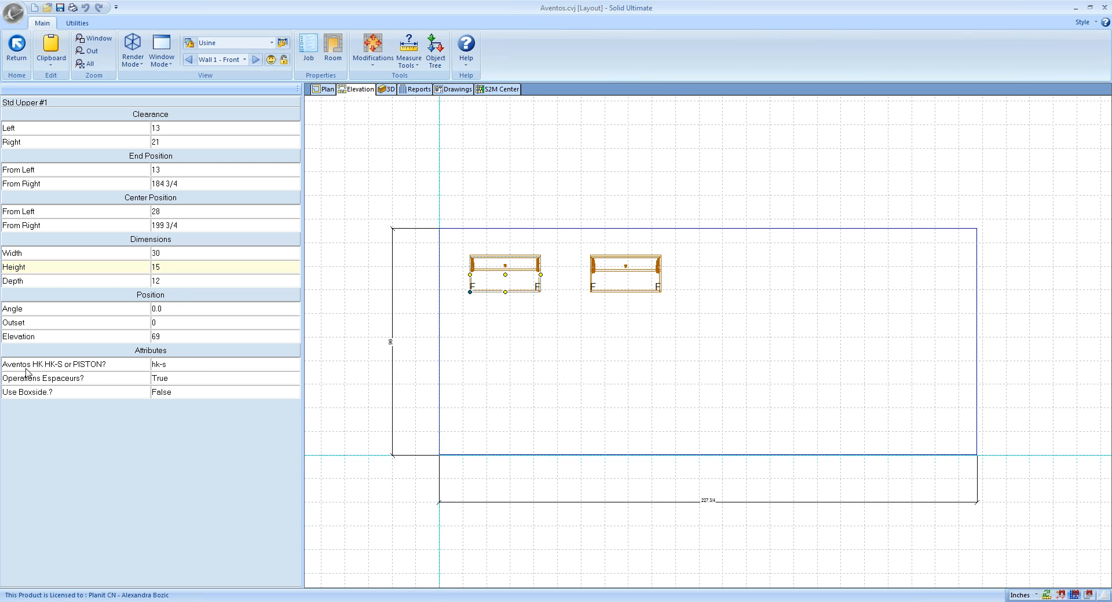
# Set the first upper cabinet's Aventos attribute to piston.
pyautogui.click(173, 366)
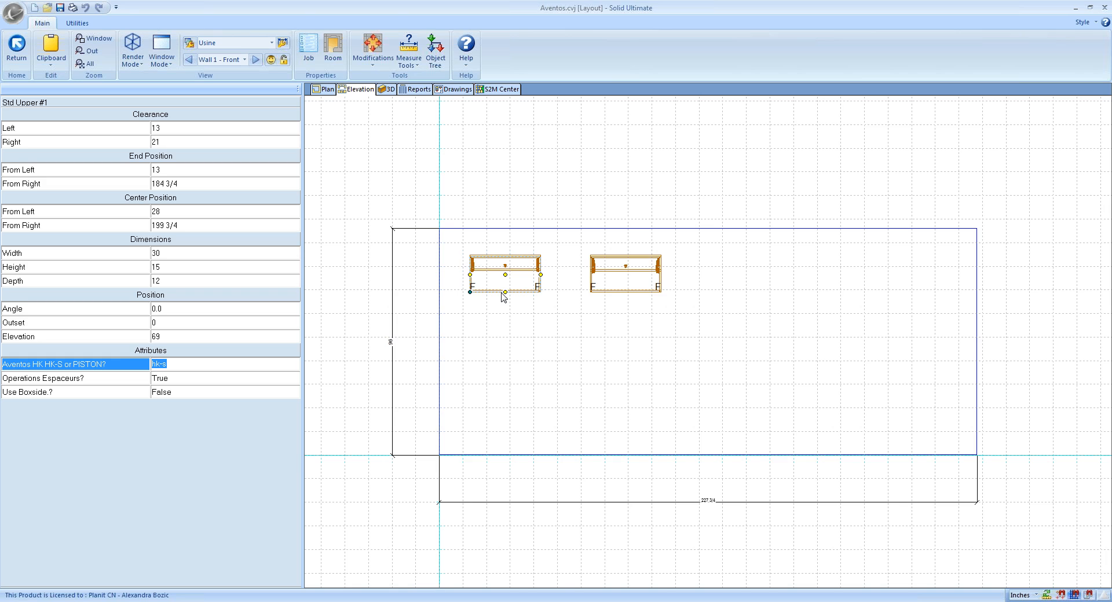
pyautogui.write('piston')
pyautogui.press('Return')
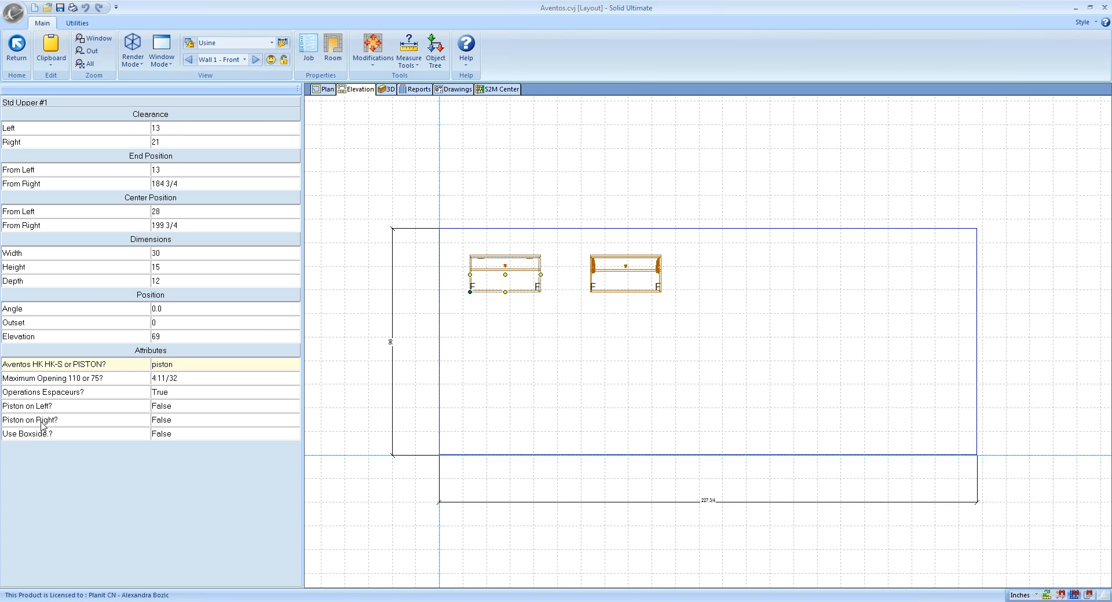
# Try pistons on both sides of the cabinet, leaving Piston on Right set to True and Piston on Left set to False.
pyautogui.click(199, 409)
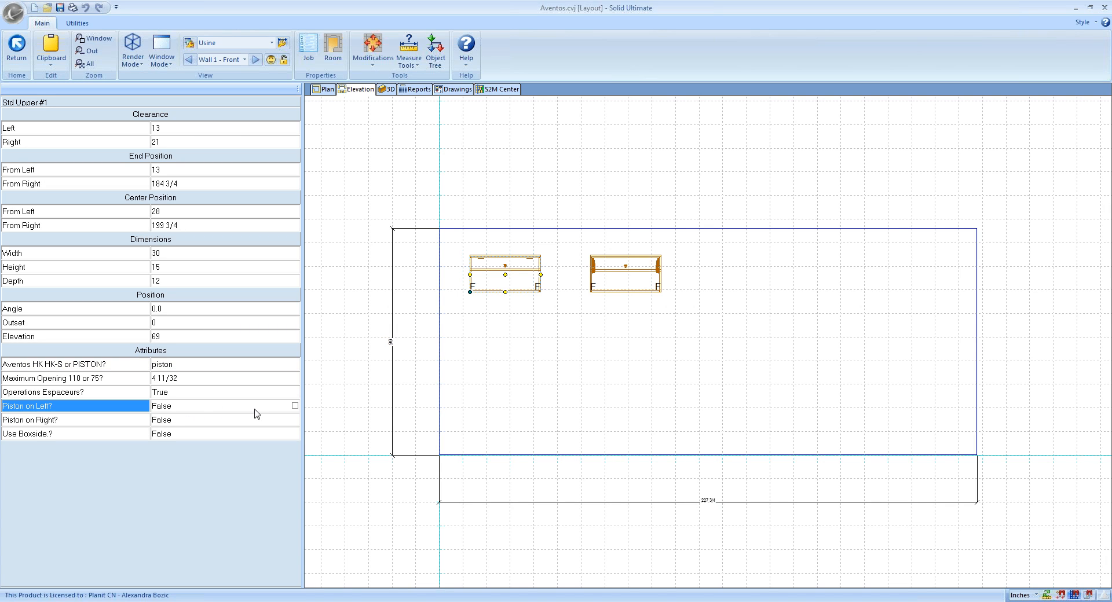
pyautogui.click(297, 406)
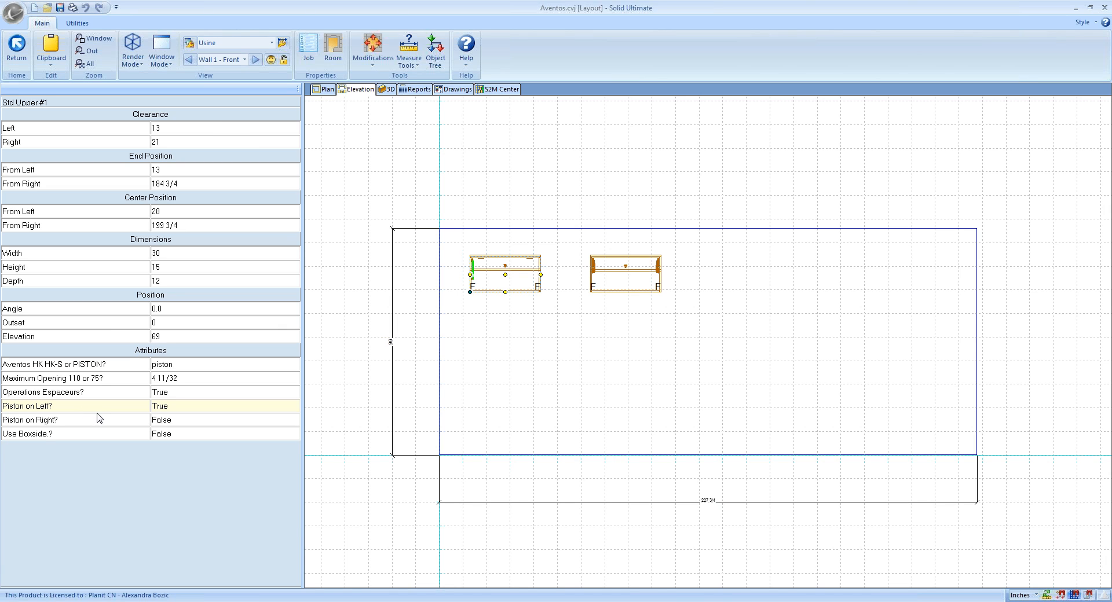
pyautogui.click(277, 421)
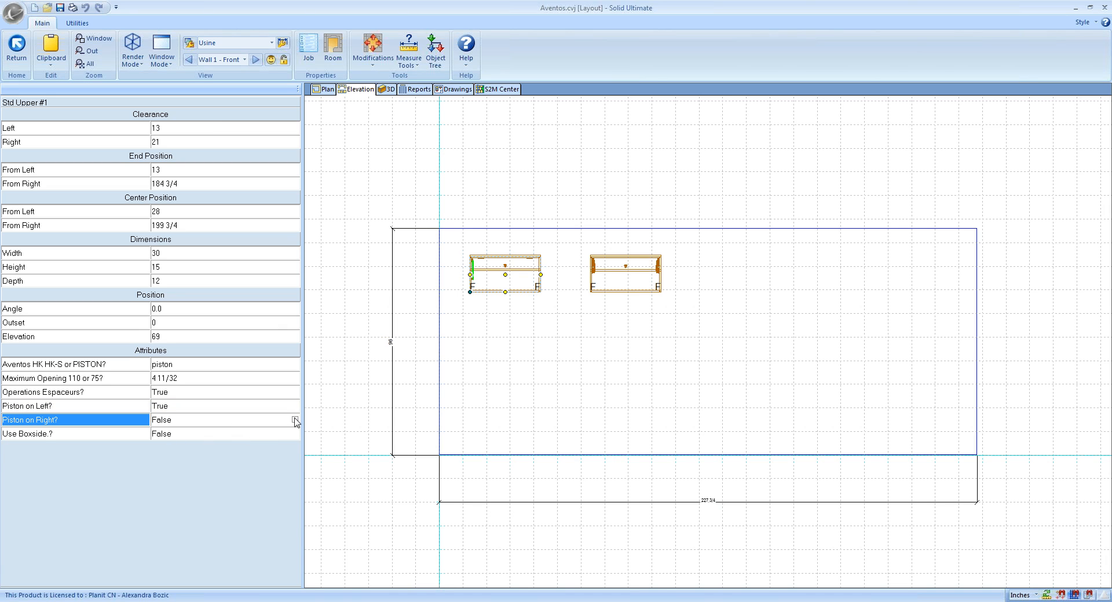
pyautogui.click(295, 420)
pyautogui.click(291, 407)
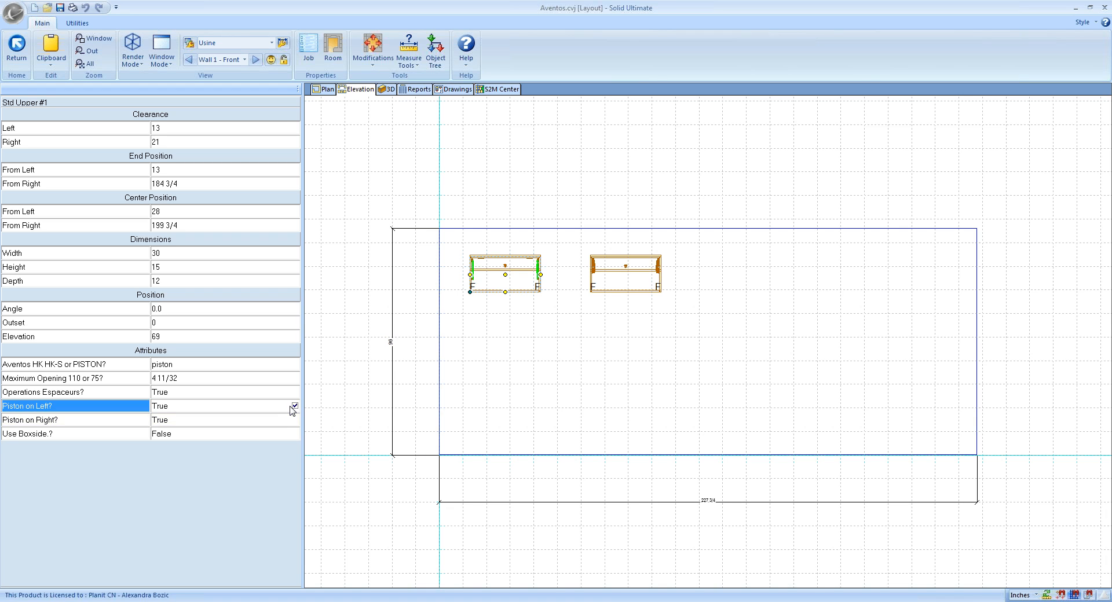
pyautogui.click(295, 406)
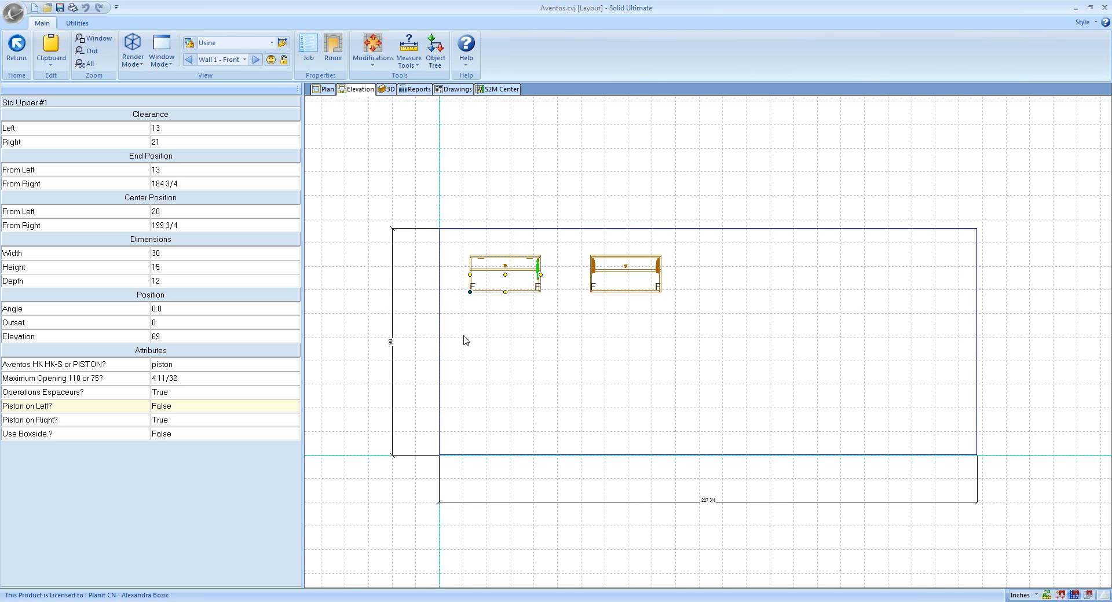
# Inspect the right-hand piston and the open door in the cabinet's 3D view, and return to the wall elevation.
pyautogui.doubleClick(490, 280)
pyautogui.moveTo(508, 287); pyautogui.dragTo(536, 390)
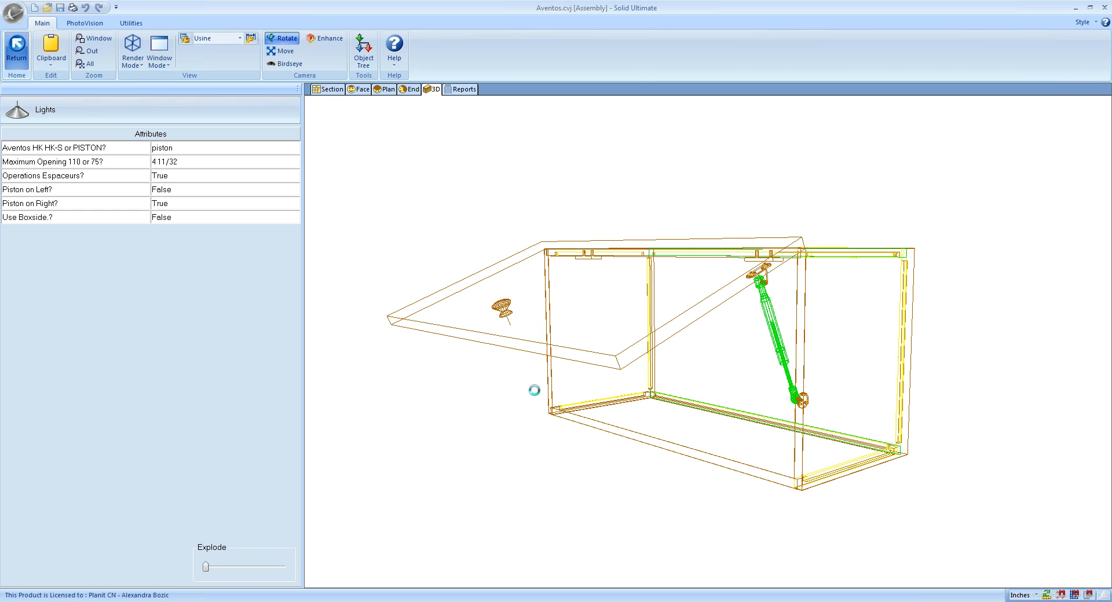
pyautogui.scroll(-3, 539, 423)
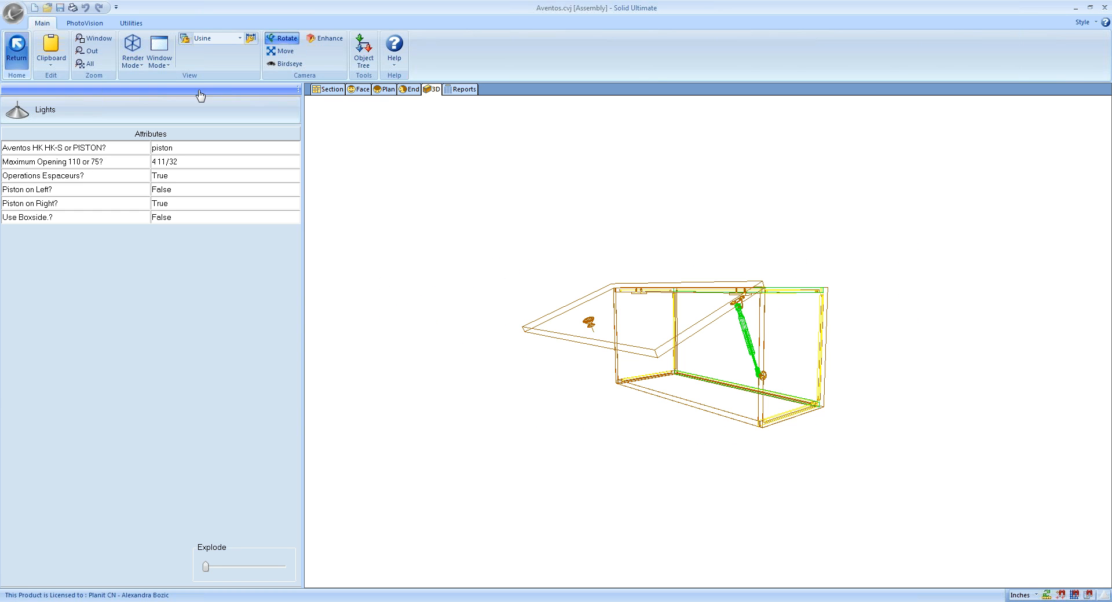
pyautogui.click(17, 52)
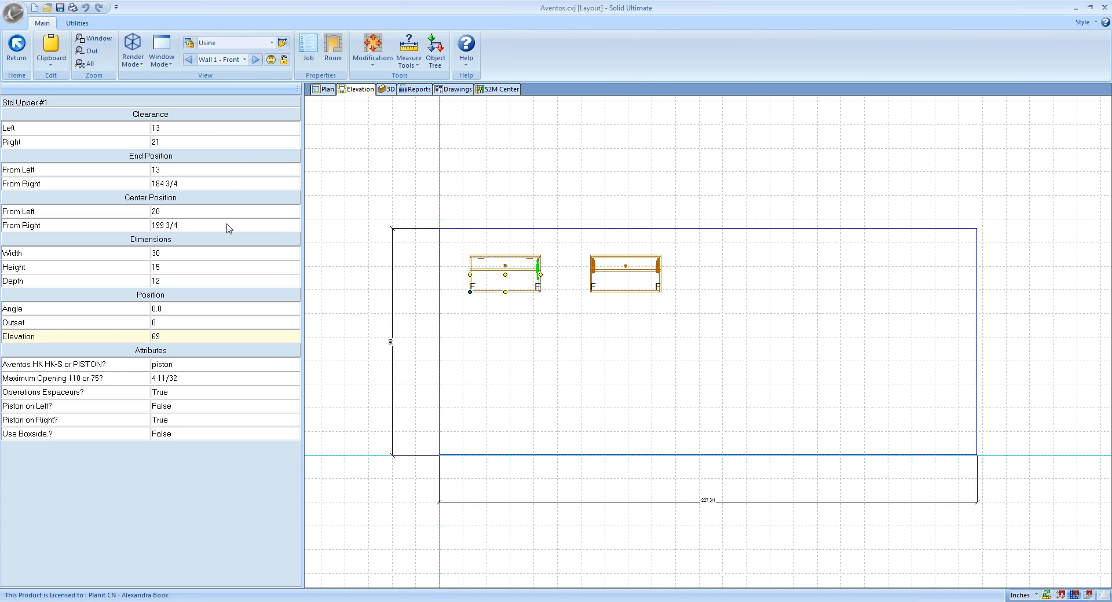
# Close the Aventos job without saving its changes.
pyautogui.click(7, 58)
pyautogui.click(13, 12)
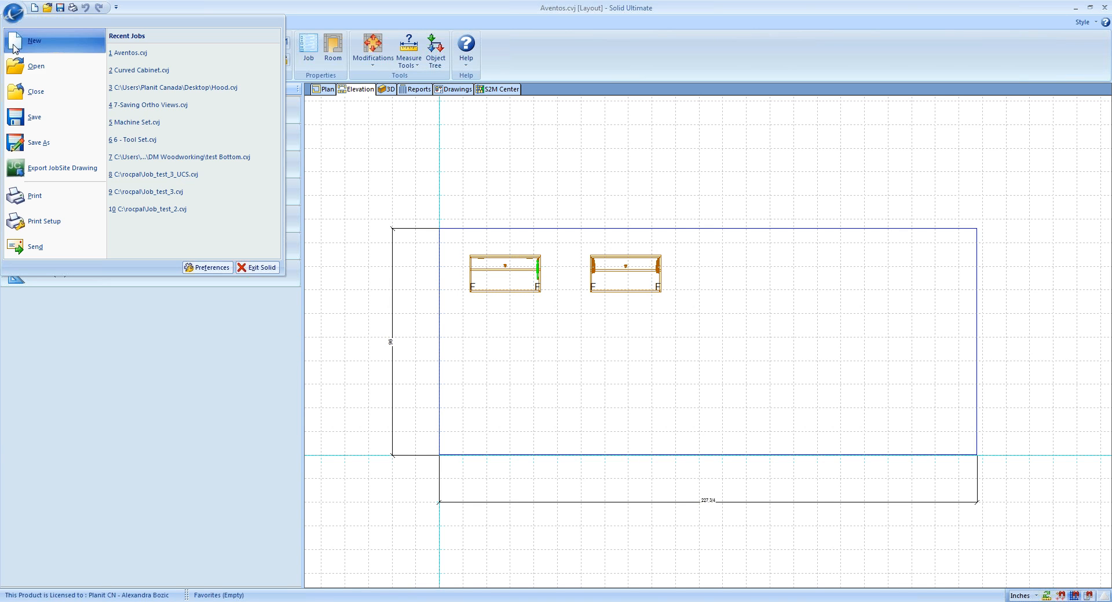
pyautogui.click(23, 93)
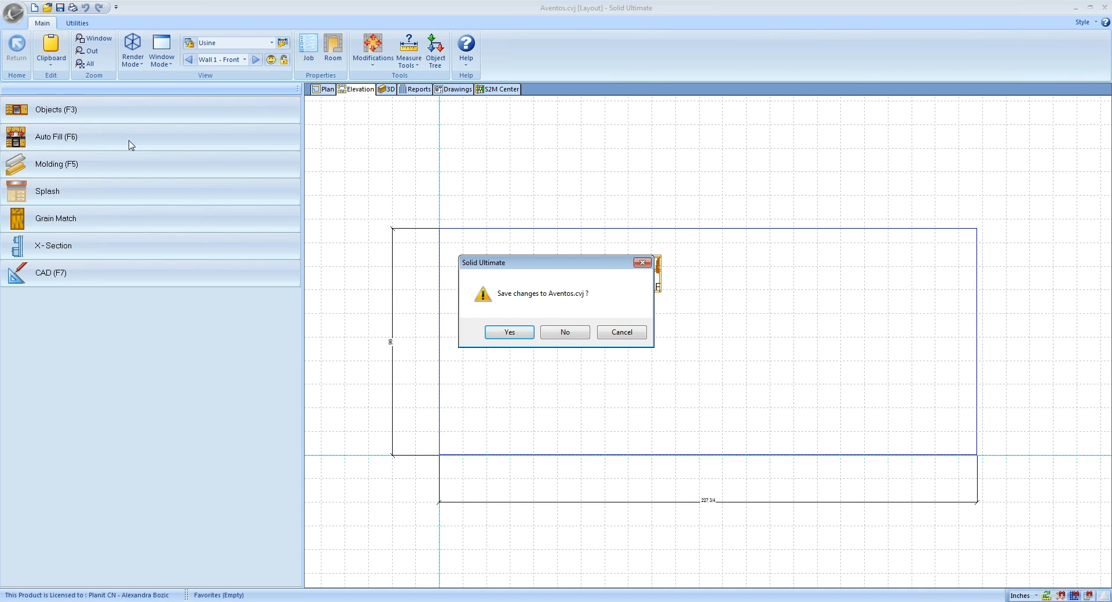
pyautogui.click(563, 332)
# Open the recent job Machine Set.cvj and show its parts in the S2M Center.
pyautogui.click(15, 12)
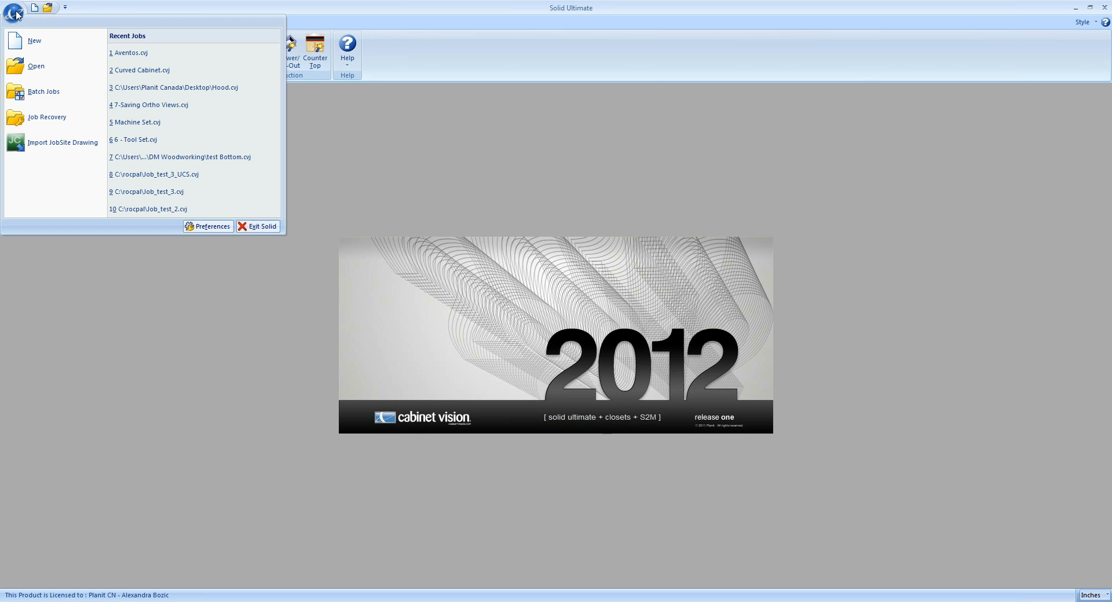
pyautogui.click(149, 123)
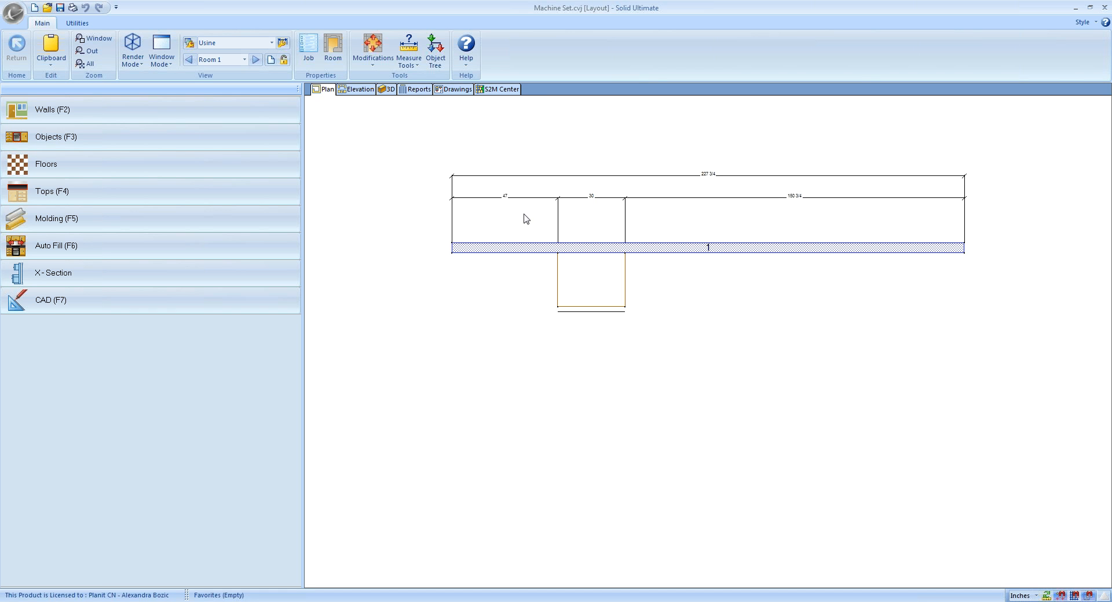
pyautogui.click(507, 90)
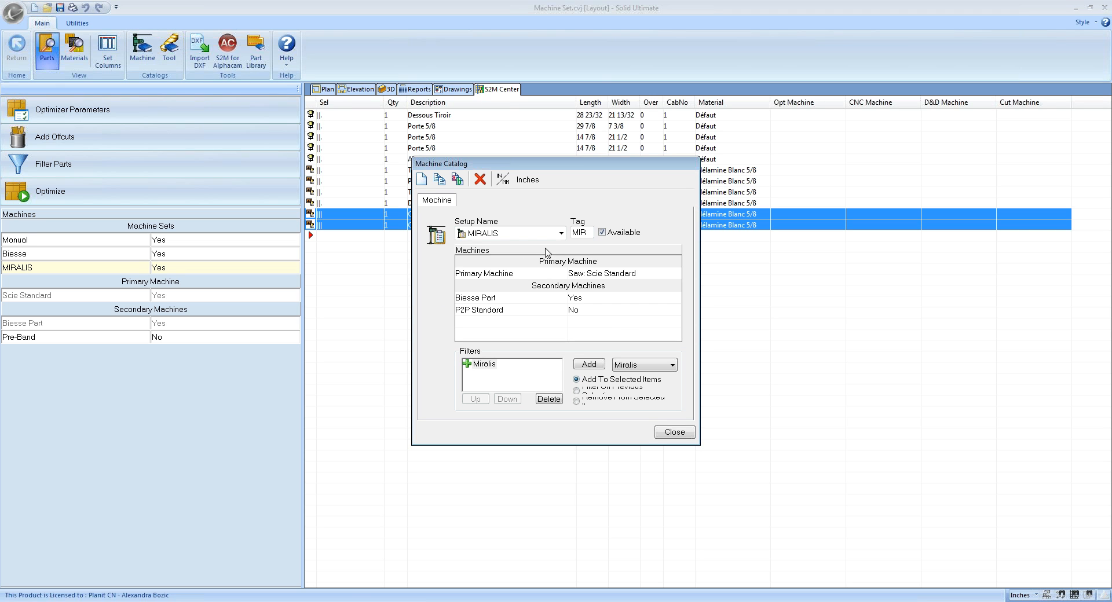
# Review the machine types offered for a new machine in the Machine Catalog, and cancel without adding one.
pyautogui.click(559, 234)
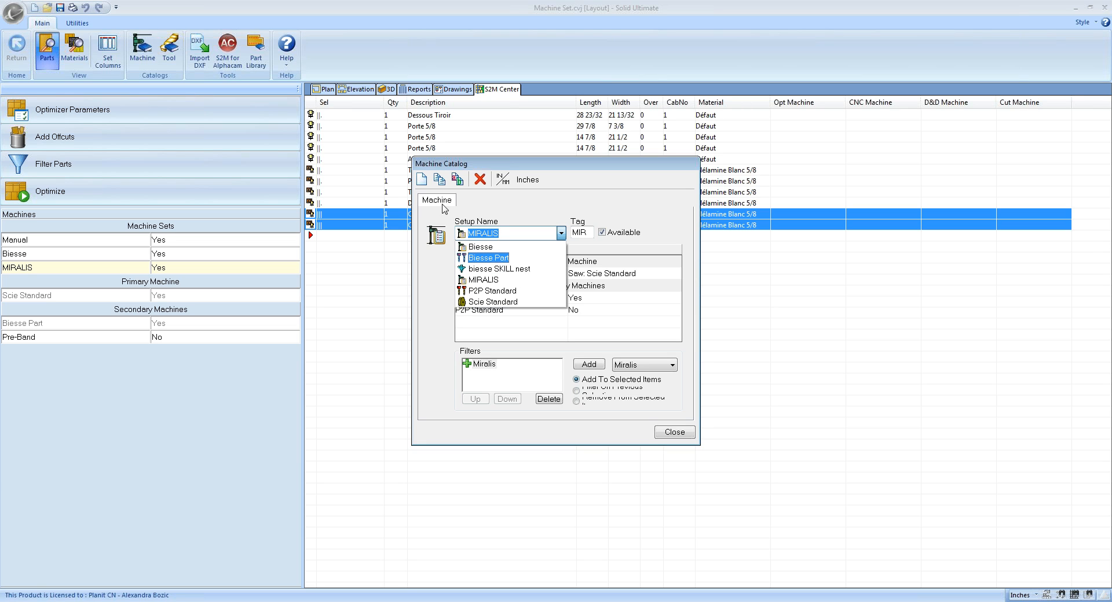
pyautogui.click(423, 183)
pyautogui.click(423, 183)
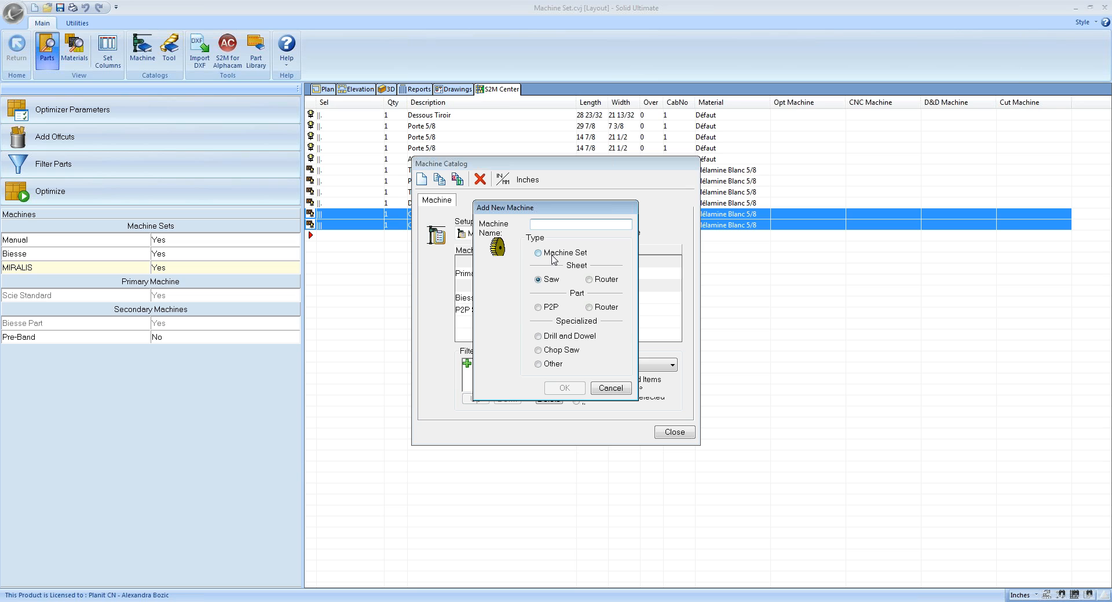
pyautogui.click(612, 389)
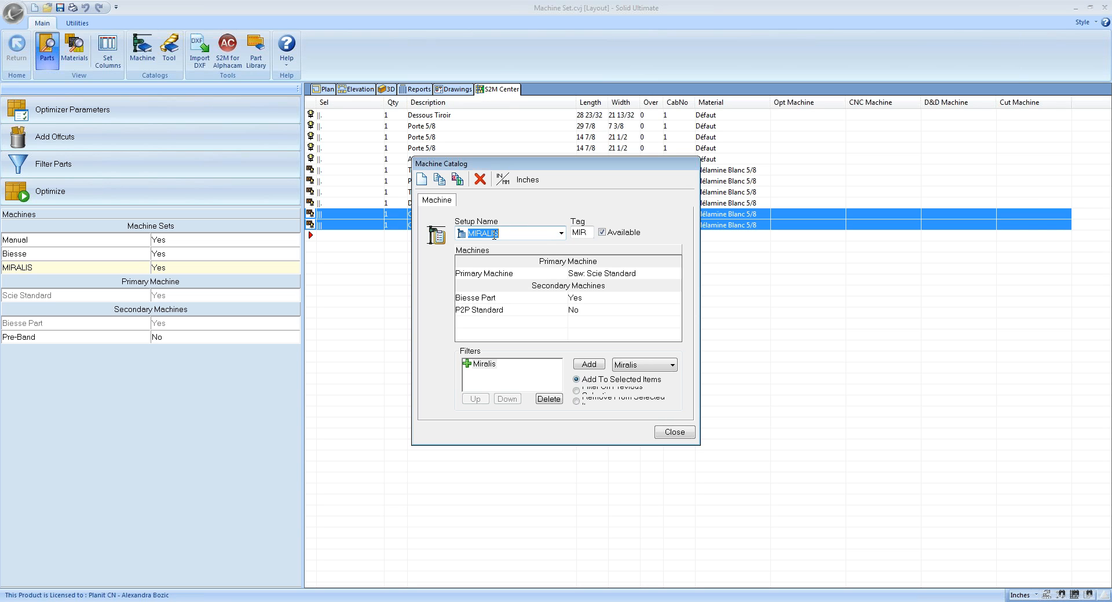
# Compare the primary machine, secondary machines and filters of the Biesse and MIRALIS machine sets, and close the Machine Catalog.
pyautogui.click(561, 235)
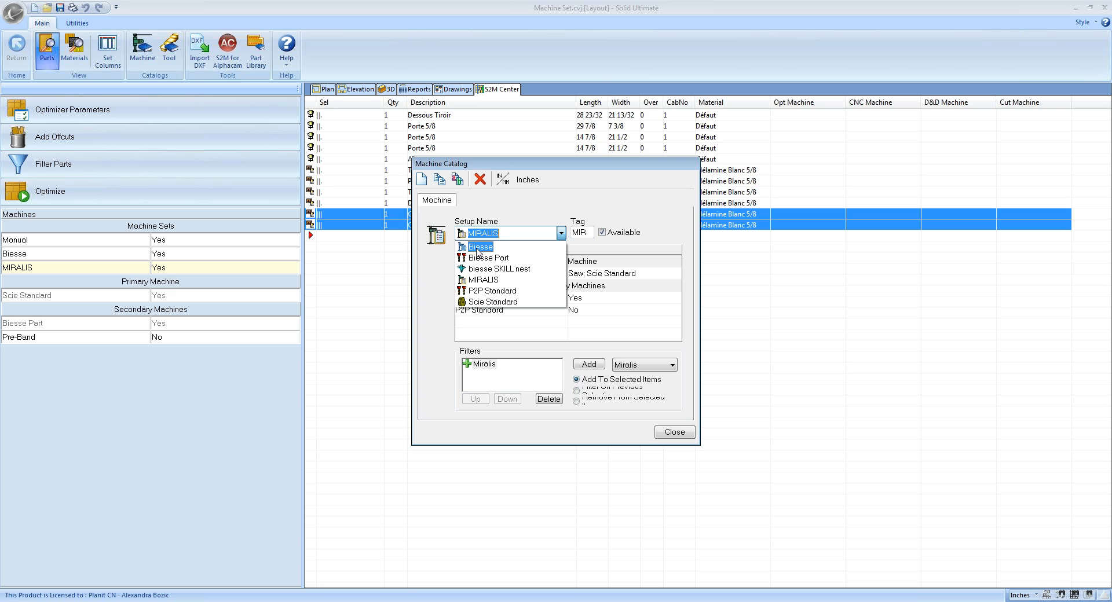
pyautogui.click(479, 280)
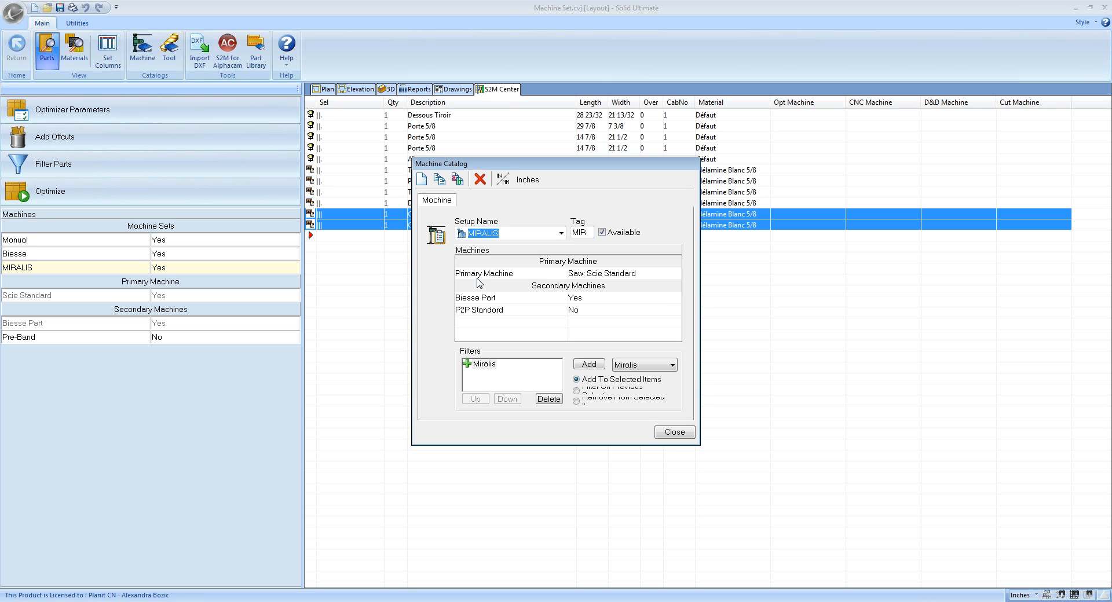
pyautogui.click(561, 234)
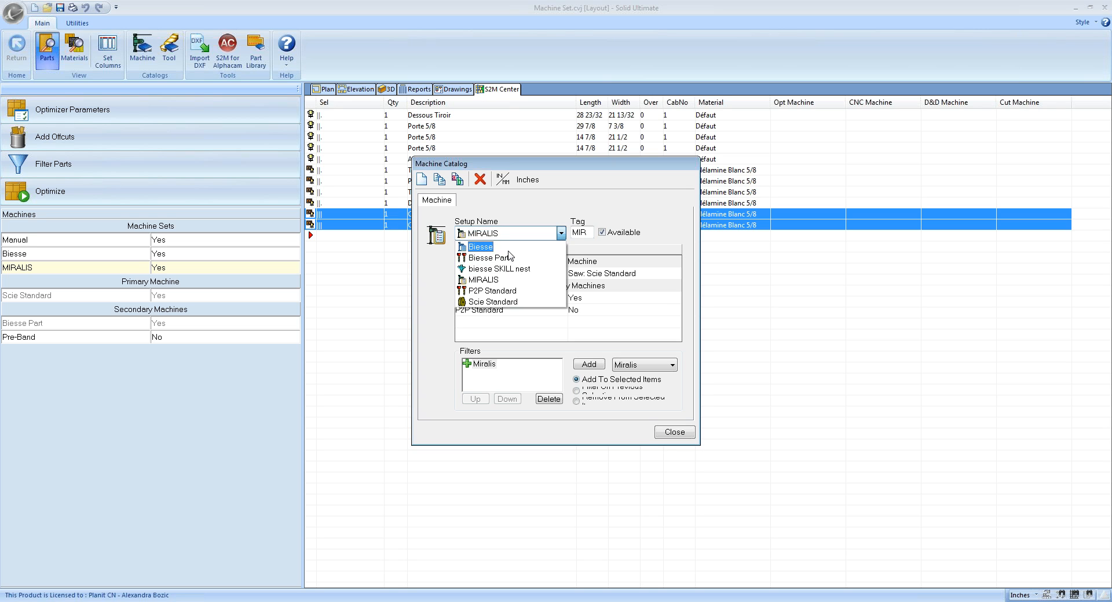
pyautogui.click(507, 251)
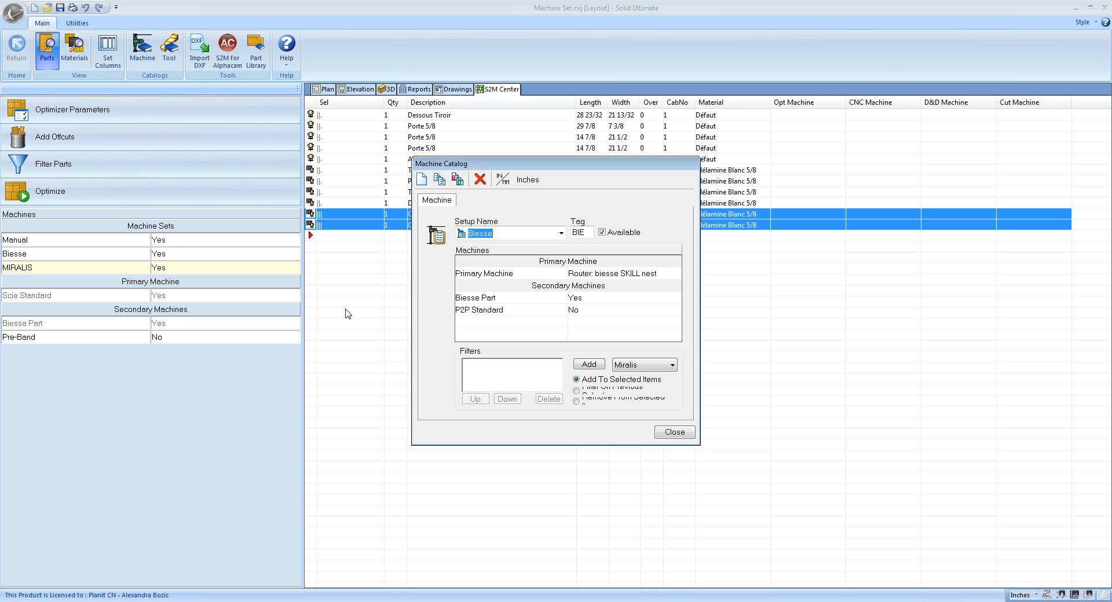
pyautogui.click(560, 233)
pyautogui.click(532, 280)
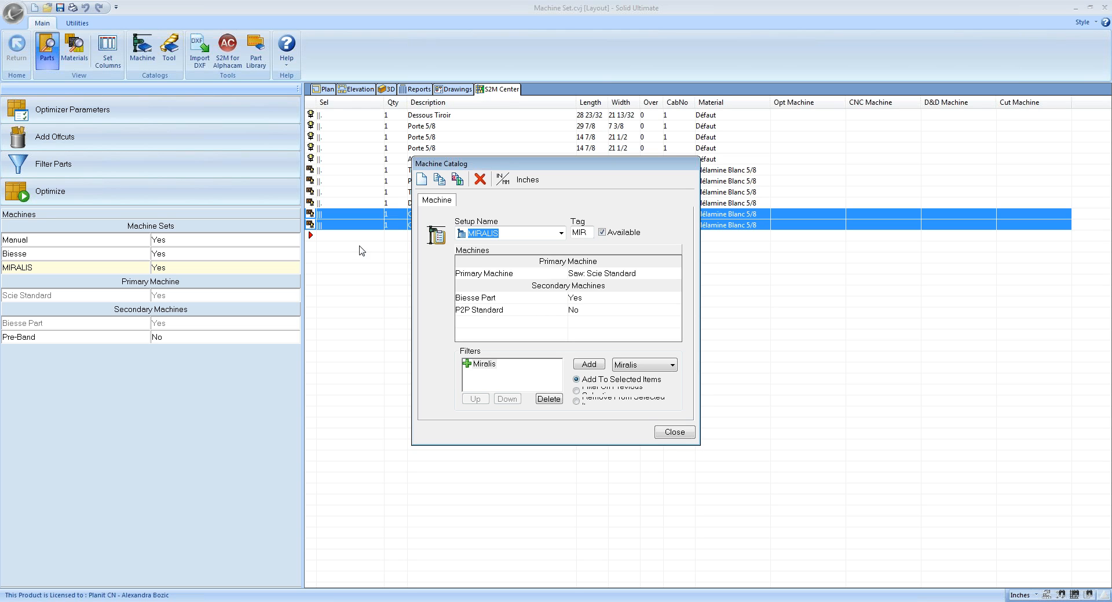
pyautogui.moveTo(472, 165); pyautogui.dragTo(471, 267)
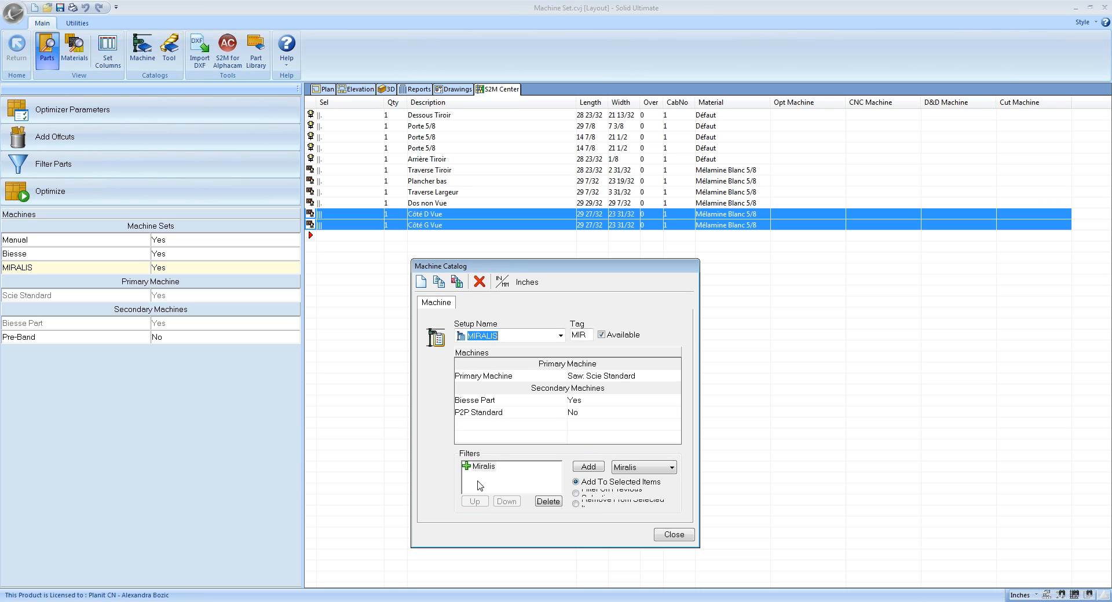
pyautogui.click(675, 535)
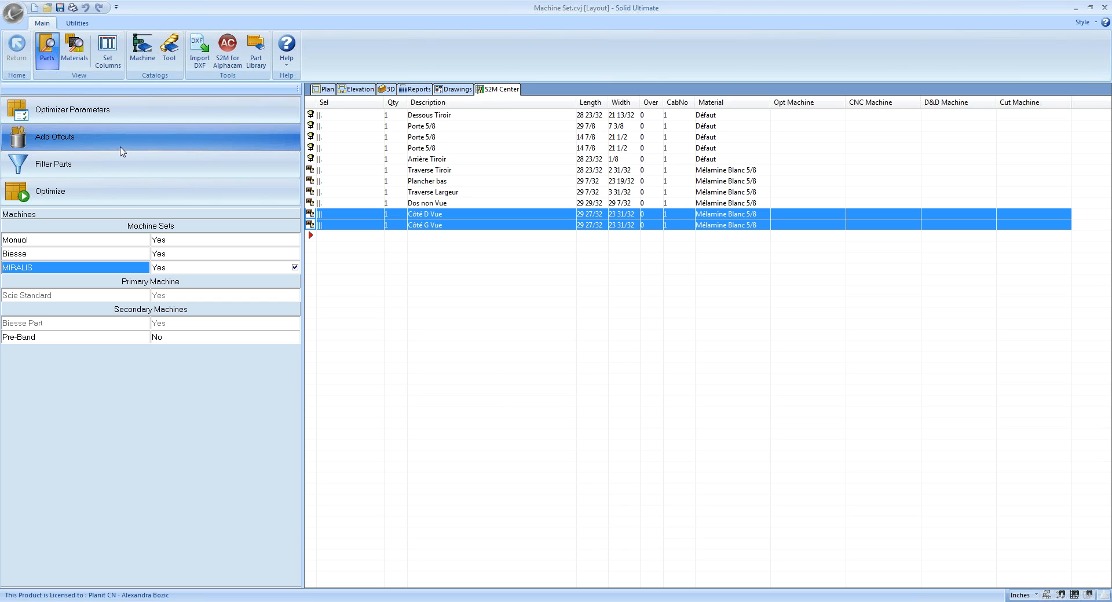
# Try a part filter for Côté D Vue and Côté G Vue without applying it, and review the MIRALIS machine set's filter options.
pyautogui.click(113, 166)
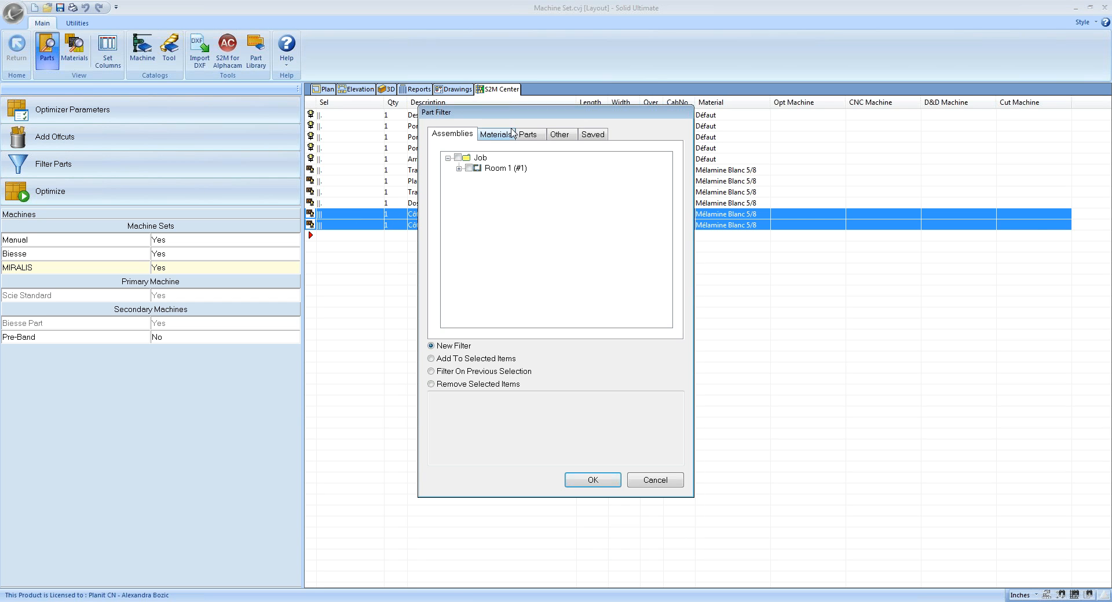
pyautogui.click(534, 136)
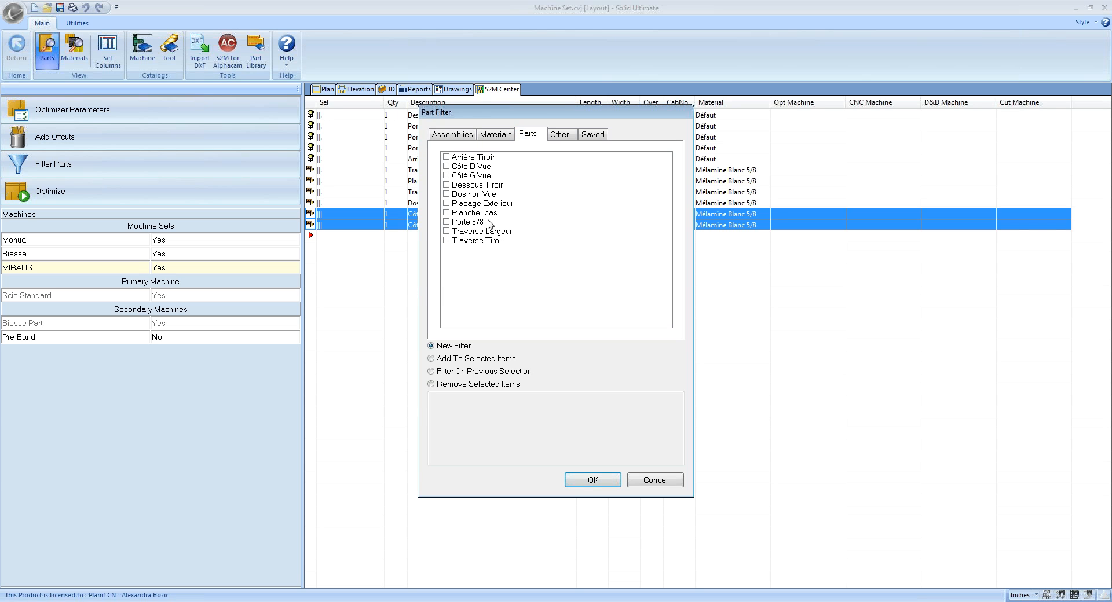
pyautogui.click(446, 166)
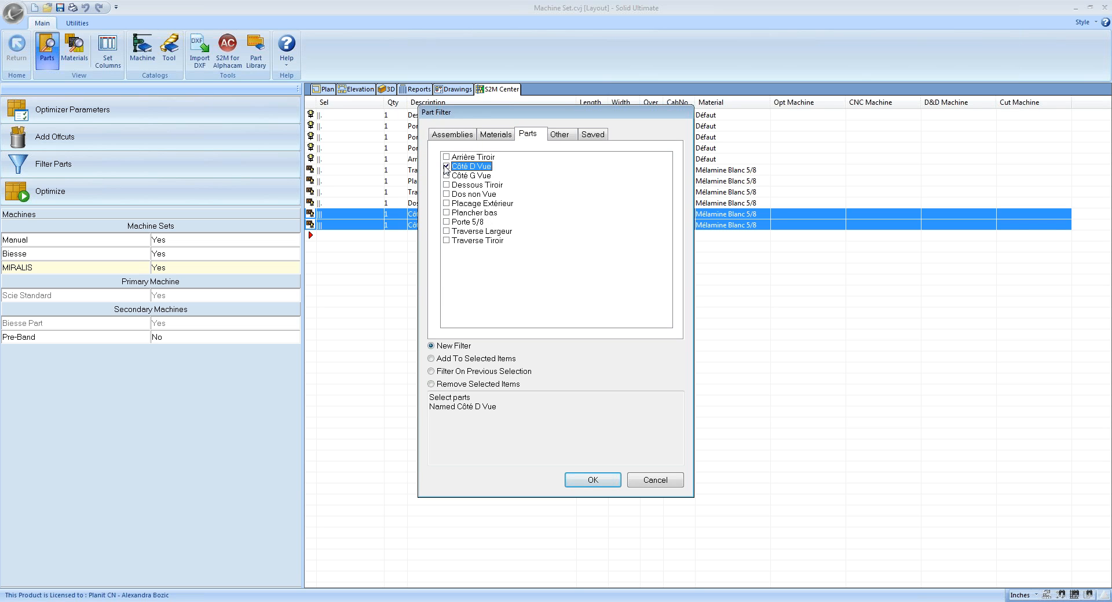
pyautogui.click(446, 176)
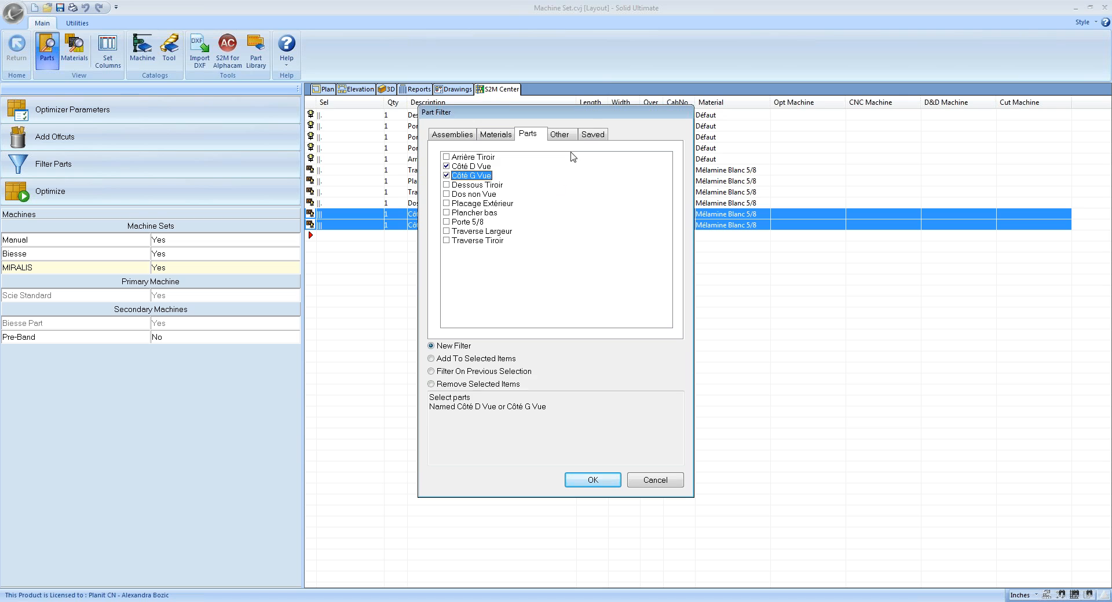
pyautogui.click(592, 134)
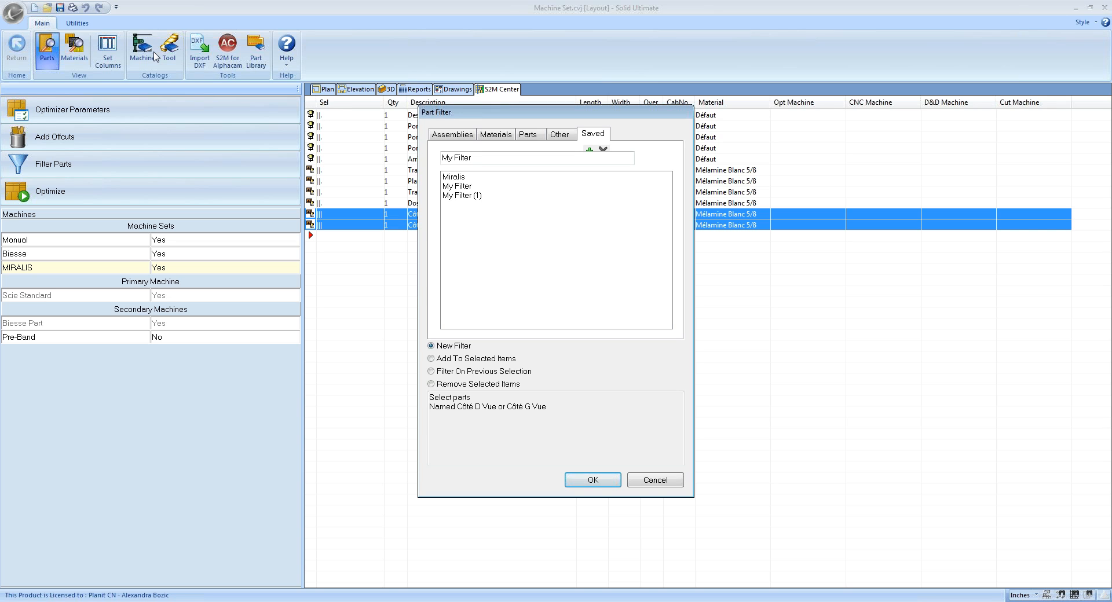
pyautogui.click(657, 482)
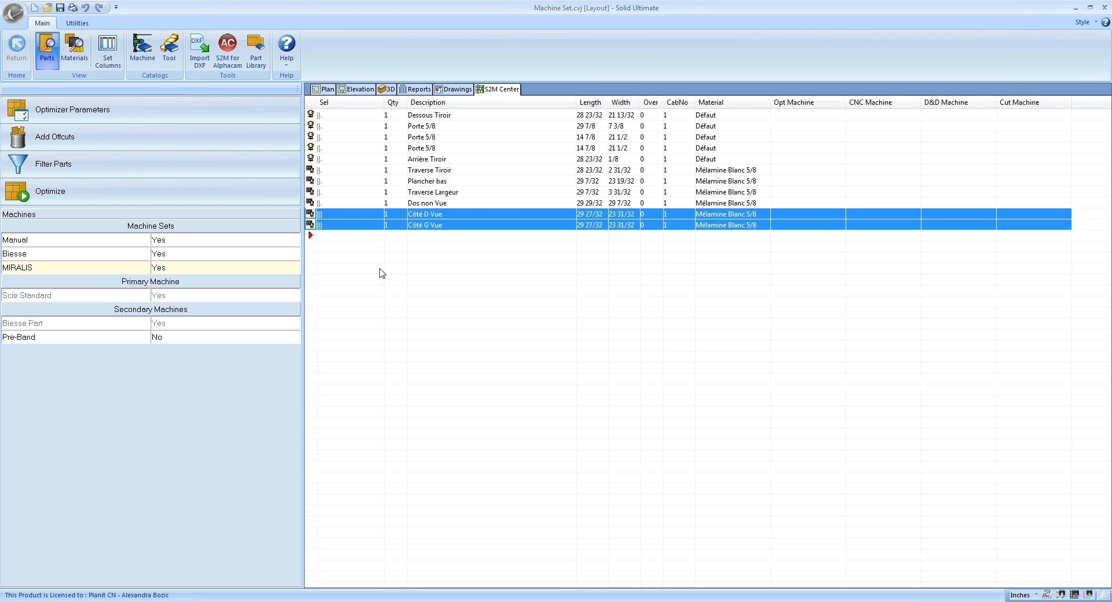
pyautogui.click(144, 51)
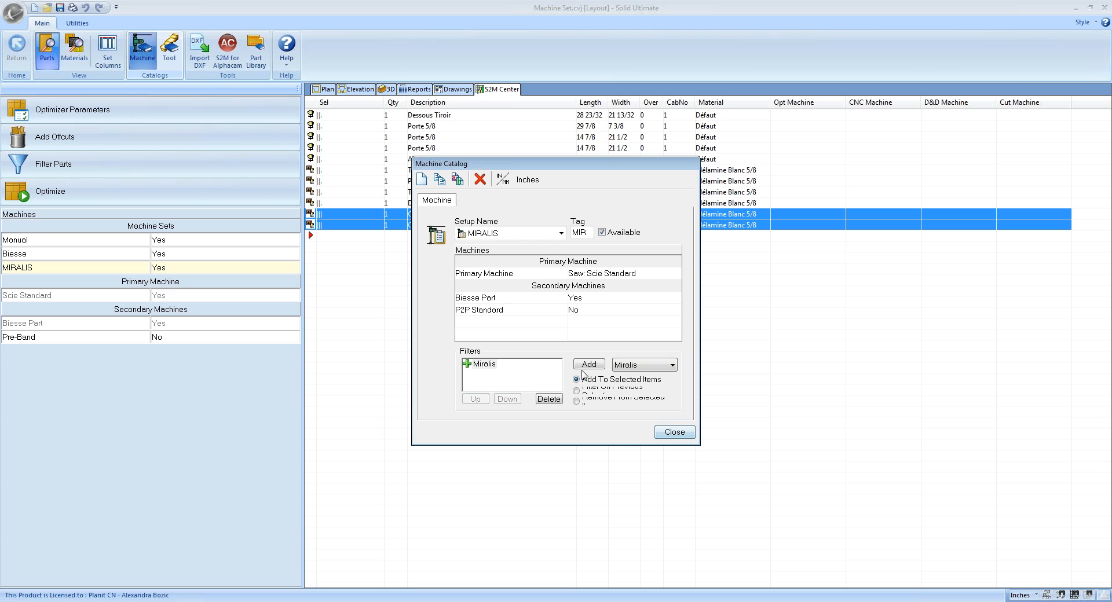
pyautogui.click(663, 435)
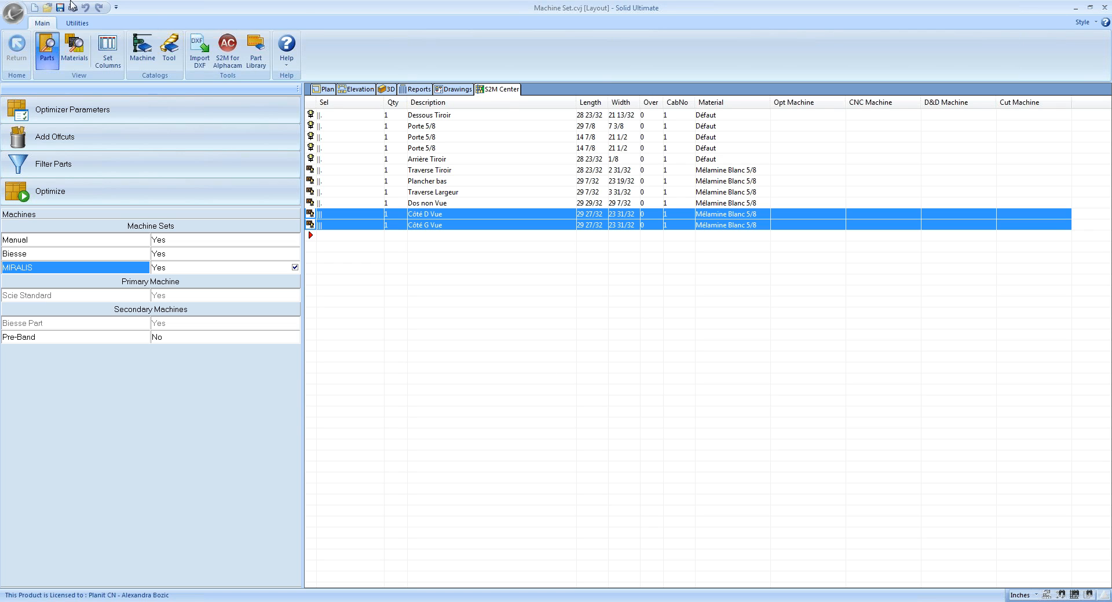
# Create a new tool of type Tool Set named t2 in the Tool Catalog.
pyautogui.click(173, 63)
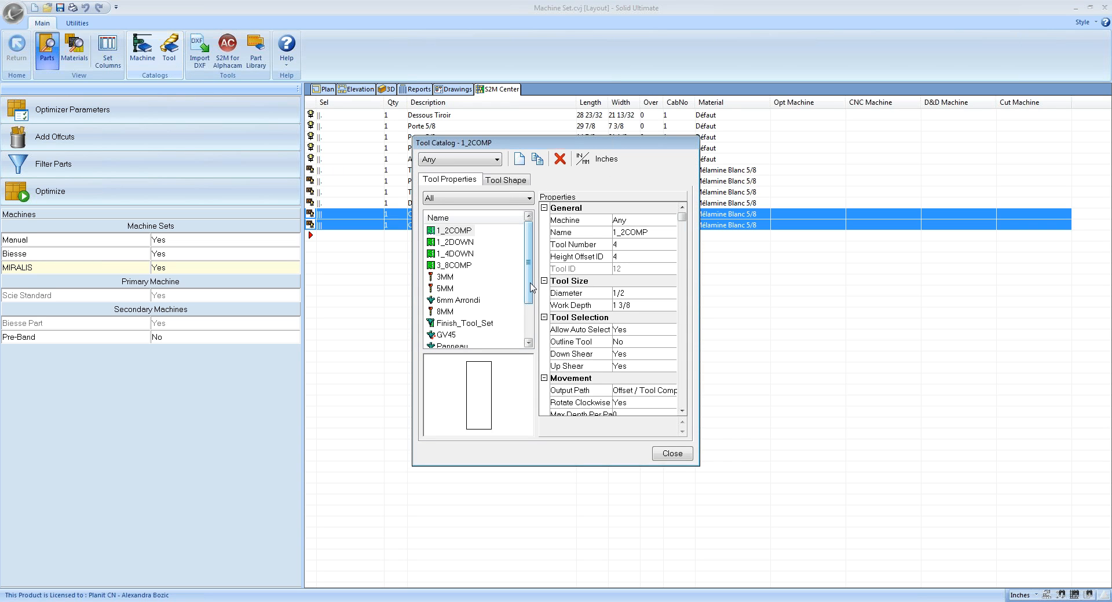
pyautogui.moveTo(530, 287); pyautogui.dragTo(531, 322)
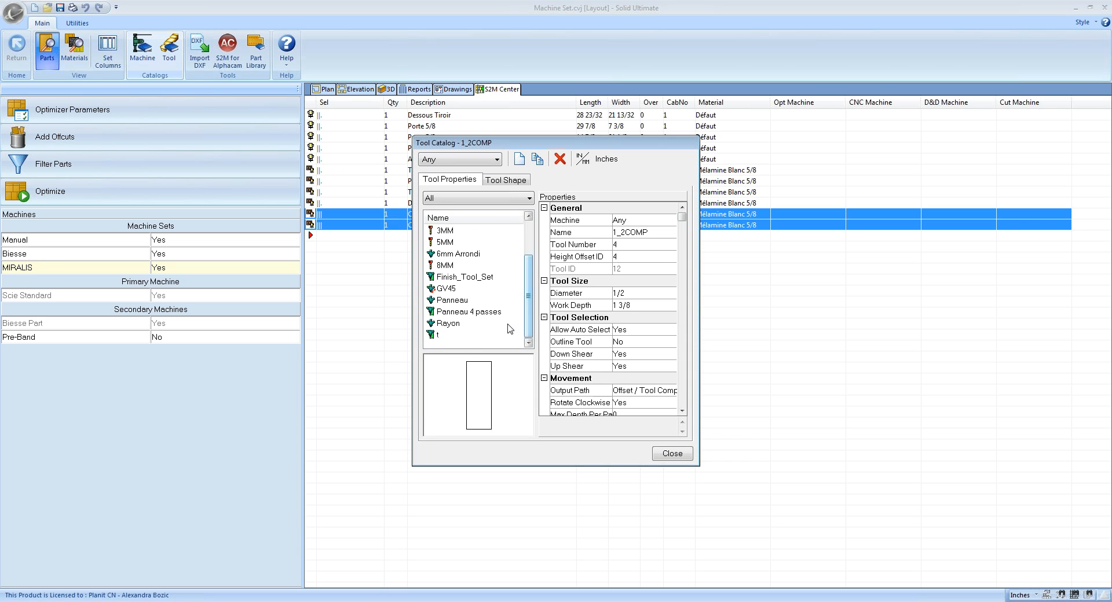
pyautogui.click(519, 159)
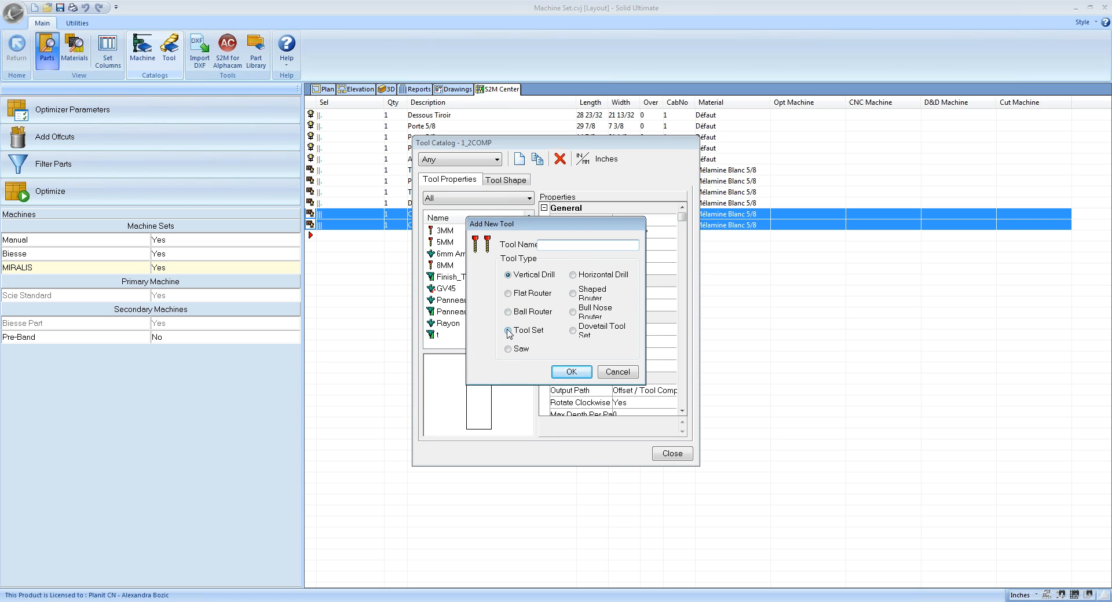
pyautogui.click(508, 332)
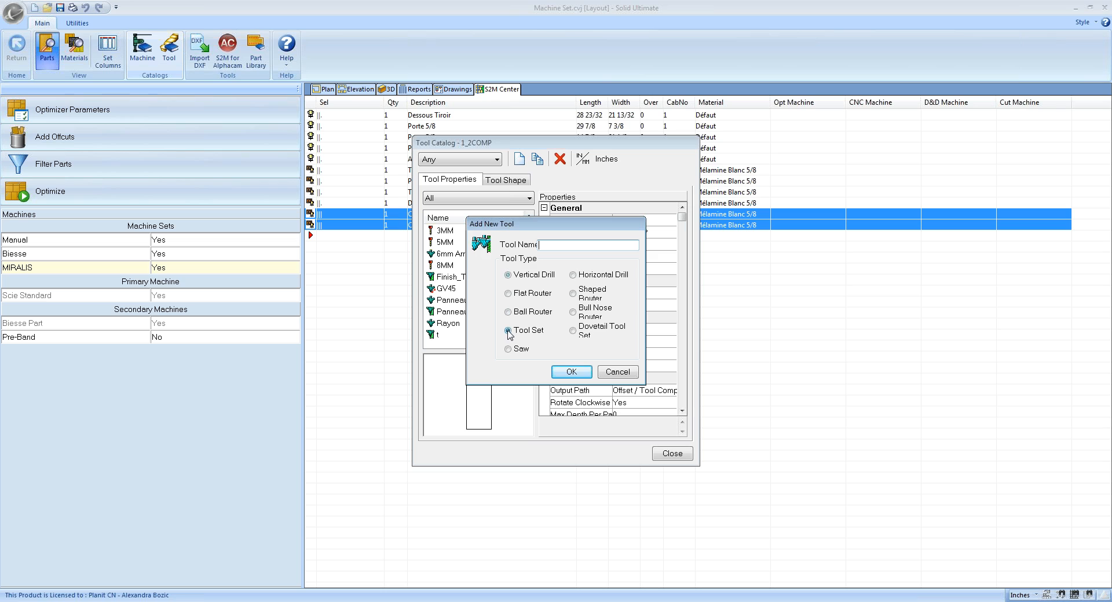
pyautogui.click(558, 377)
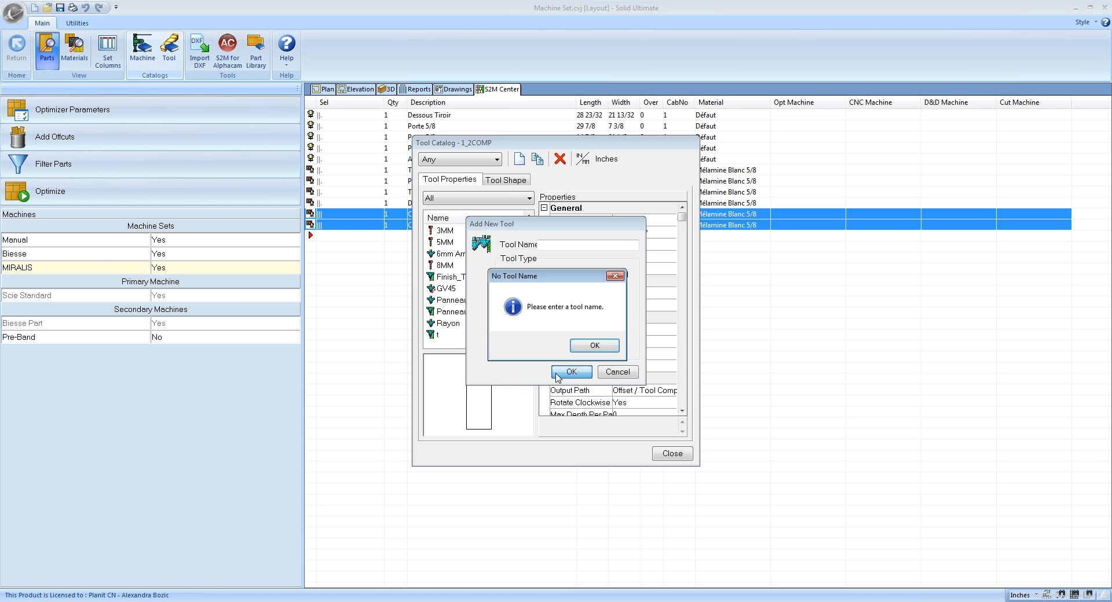
pyautogui.click(594, 346)
pyautogui.click(551, 244)
pyautogui.write('t2')
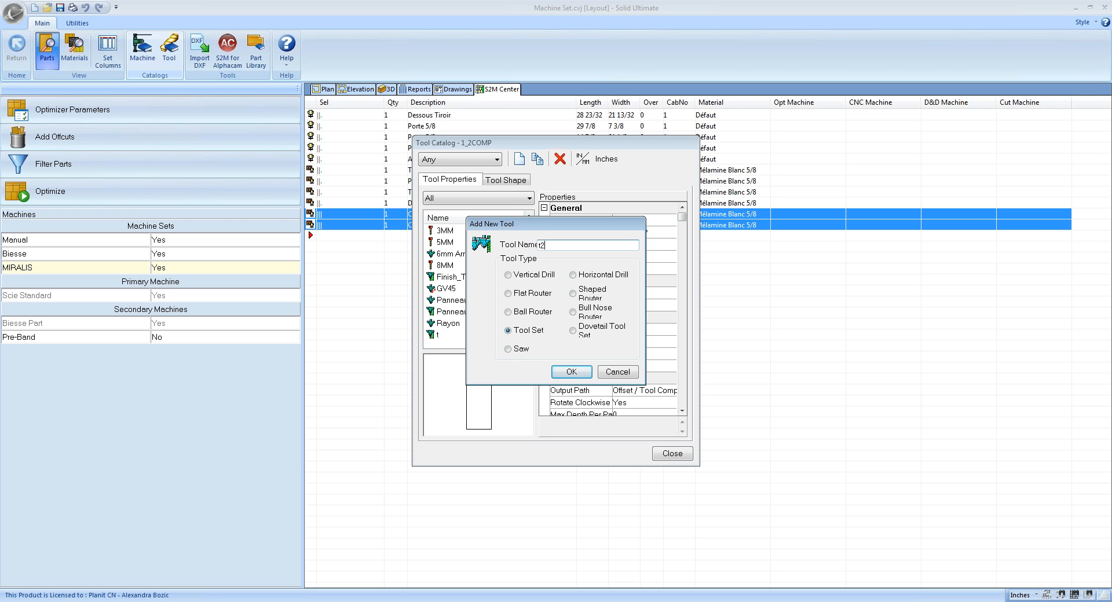
pyautogui.click(572, 372)
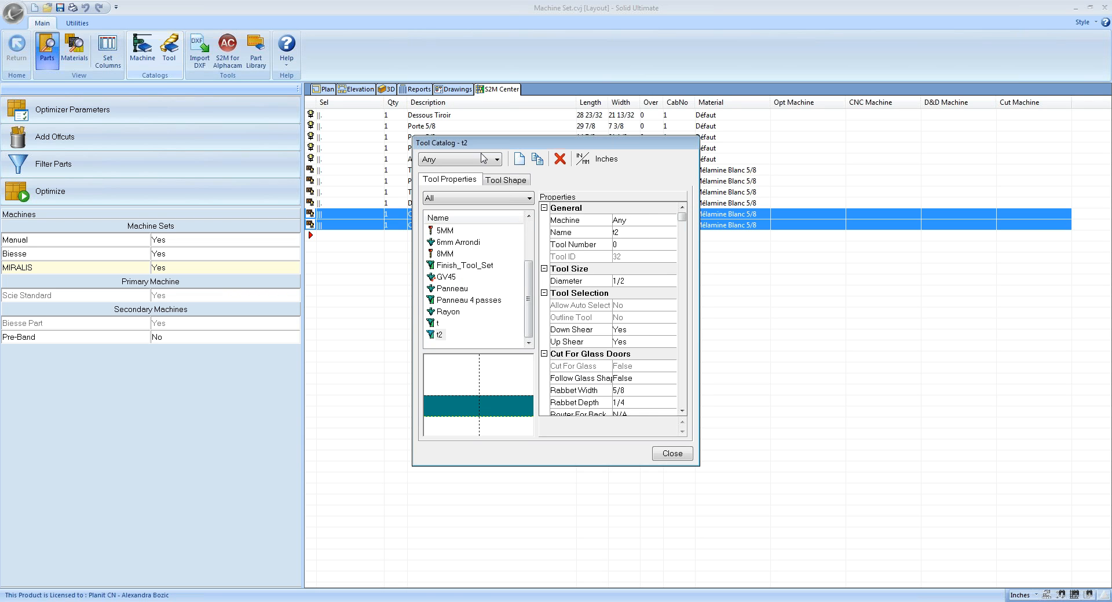
# Add a router bit row to the t2 tool set's shape and open the row's operation type and depth reference options.
pyautogui.click(513, 181)
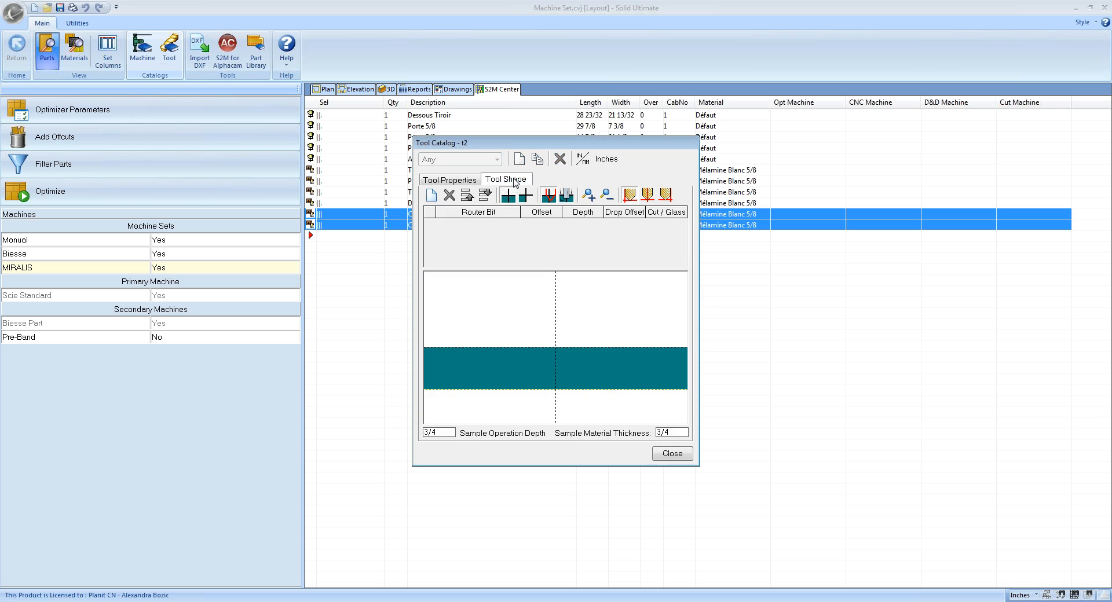
pyautogui.click(436, 200)
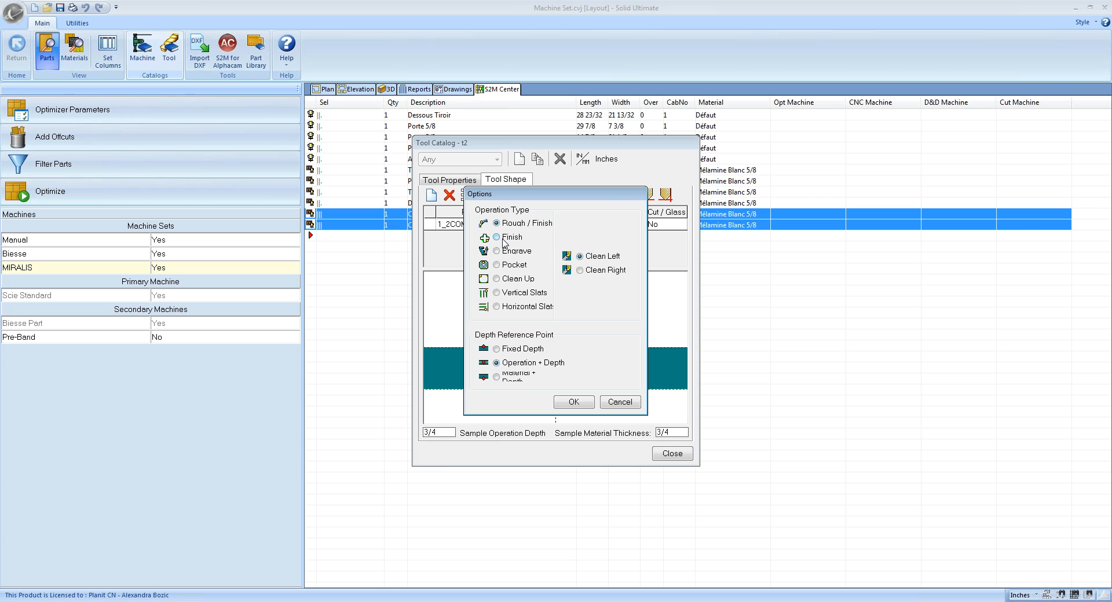
# Switch to Adobe Reader and view the first page of 6-Creating Tool Set and Corner Features.pdf.
pyautogui.click(444, 601)
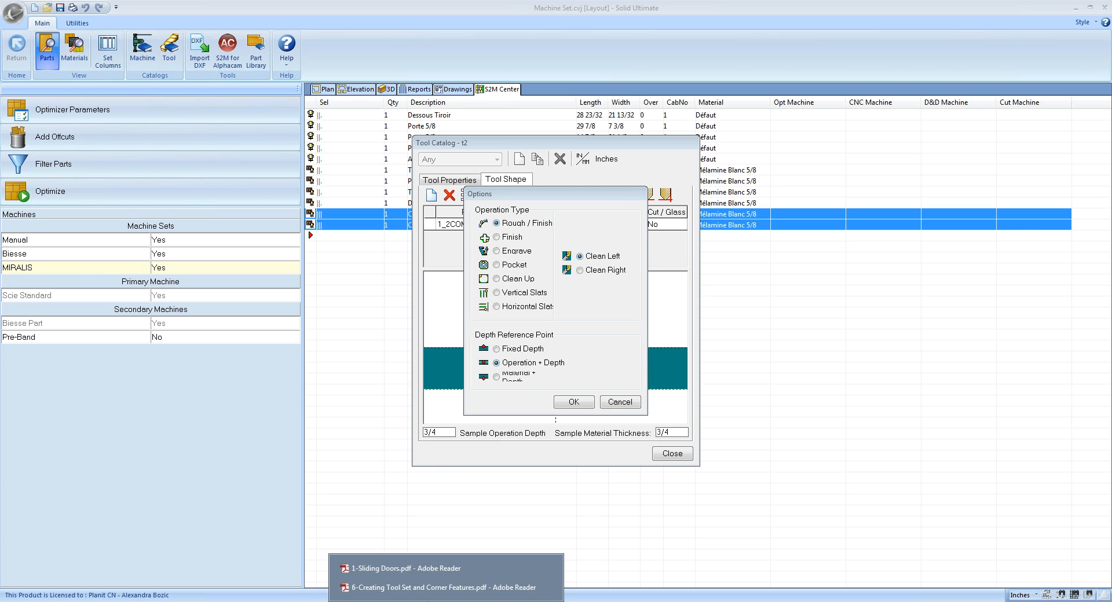
pyautogui.click(425, 596)
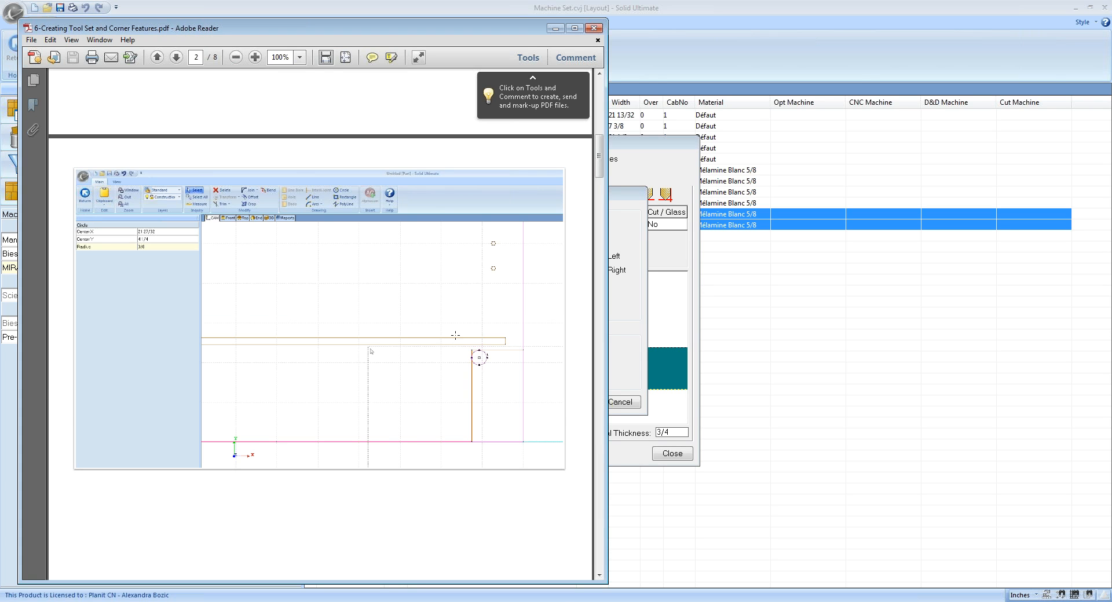
pyautogui.scroll(10, 455, 335)
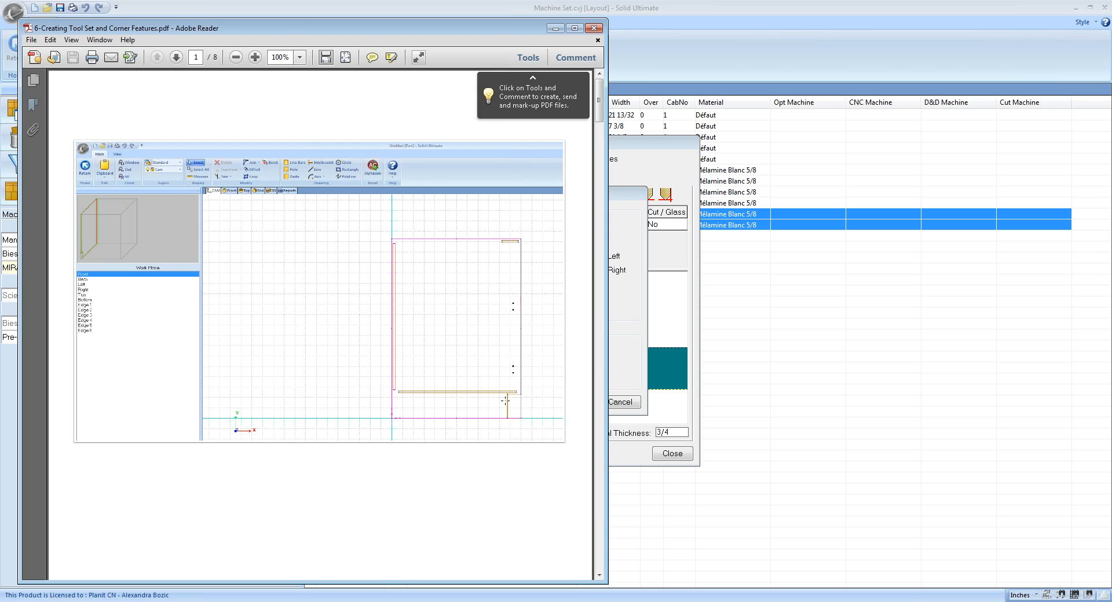
# Examine the second page of 6-Creating Tool Set and Corner Features.pdf and return to the Tool Catalog.
pyautogui.scroll(-10, 505, 401)
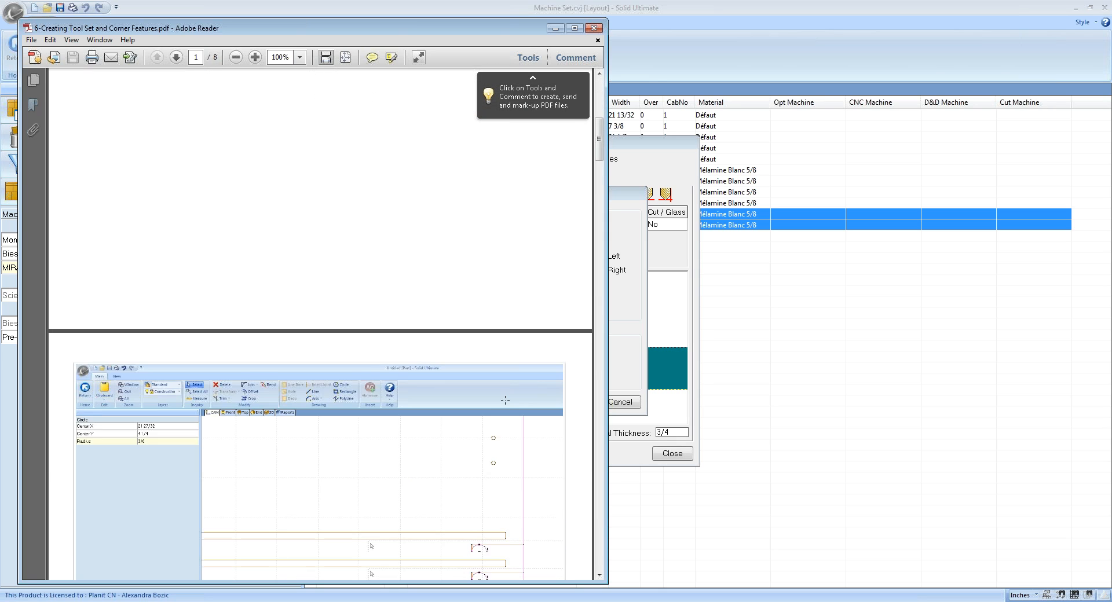
pyautogui.scroll(-8, 505, 400)
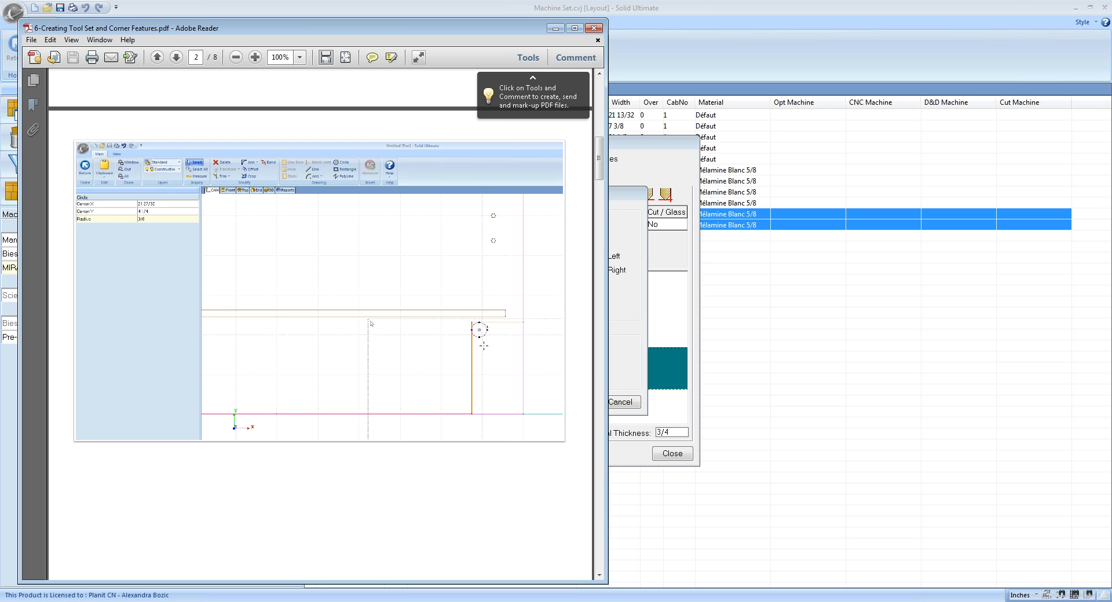
pyautogui.click(555, 29)
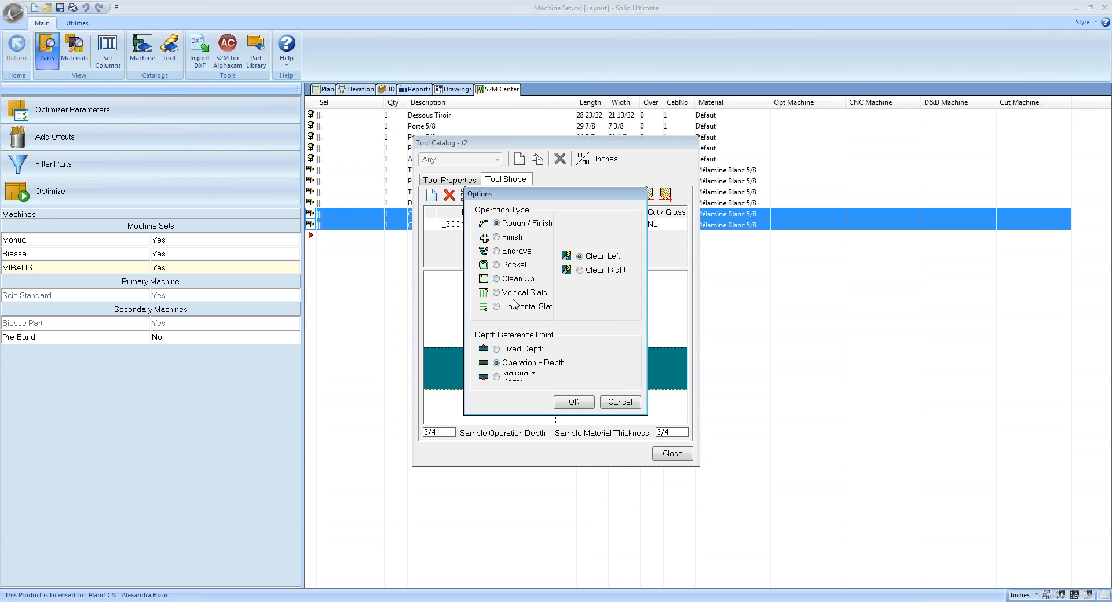
# Leave the t2 router bit options without applying them and examine the tool shape of Finish_Tool_Set in the Tool Catalog.
pyautogui.click(621, 402)
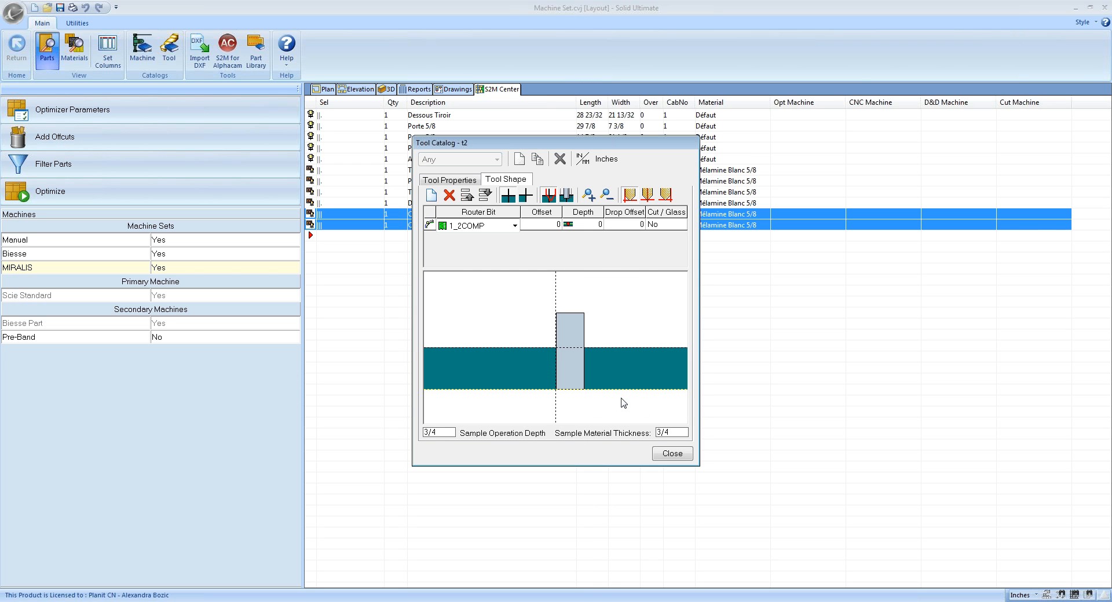
pyautogui.click(672, 454)
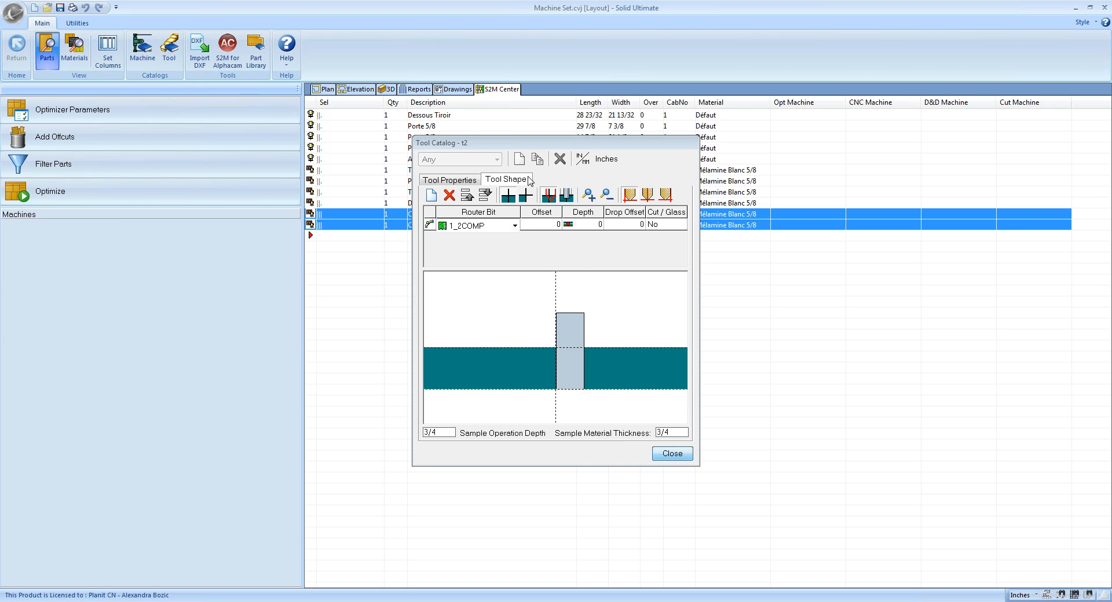
pyautogui.click(178, 46)
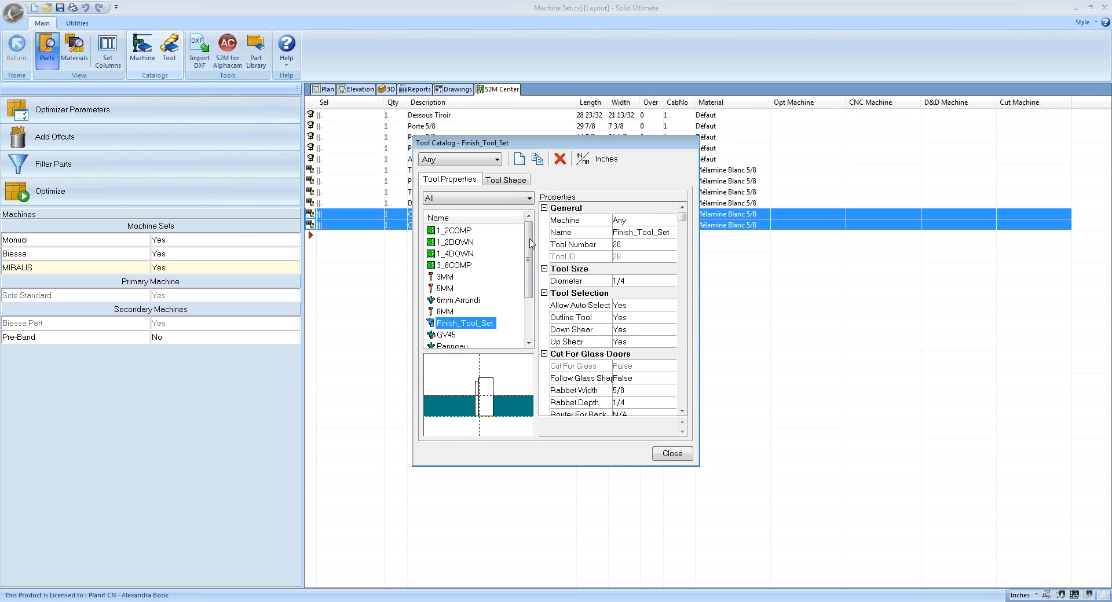
pyautogui.click(506, 180)
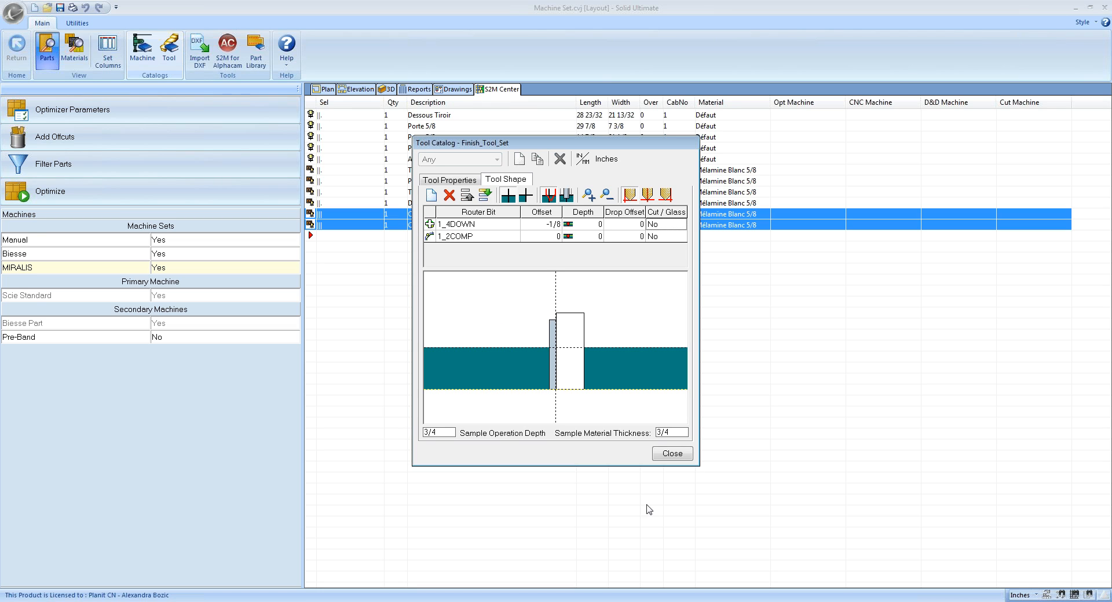
pyautogui.click(677, 457)
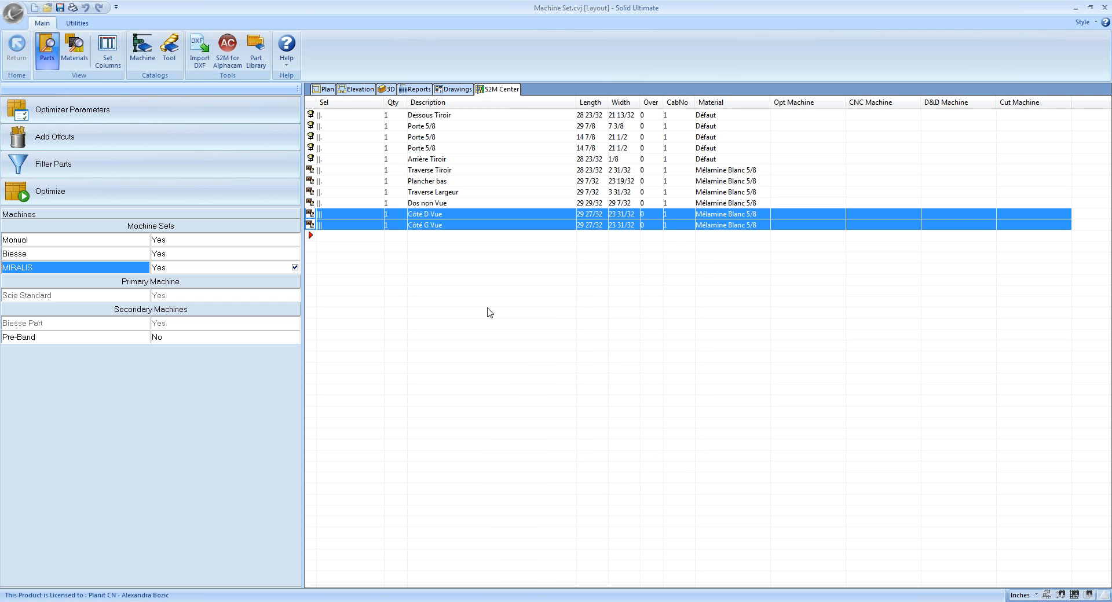
# Search the S2M Center help for Finish Operation, open the Tool Sets topic and widen the help window.
pyautogui.click(290, 61)
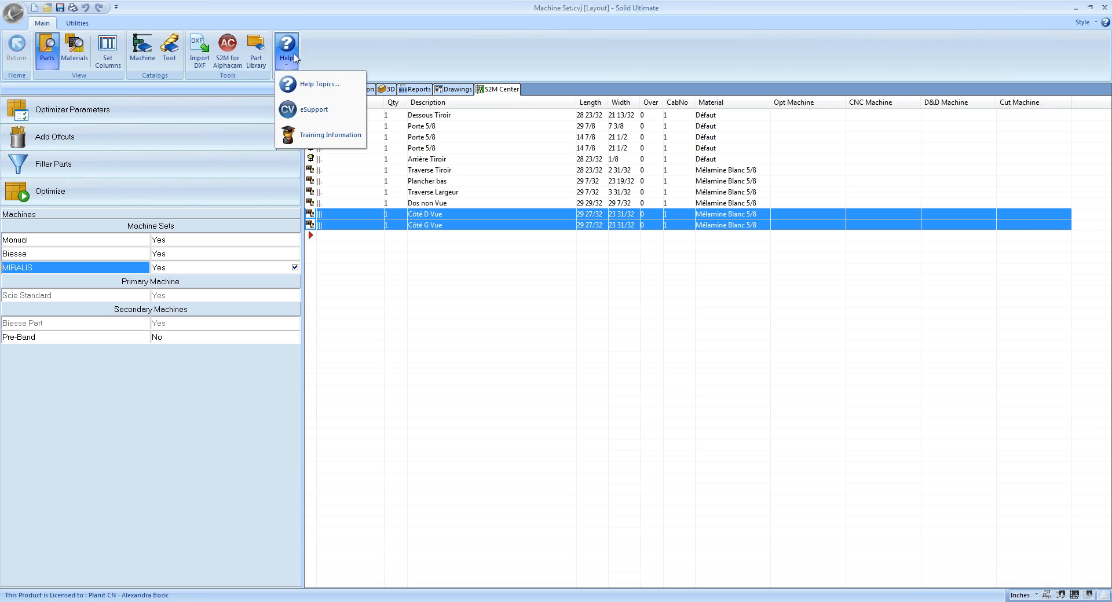
pyautogui.click(307, 86)
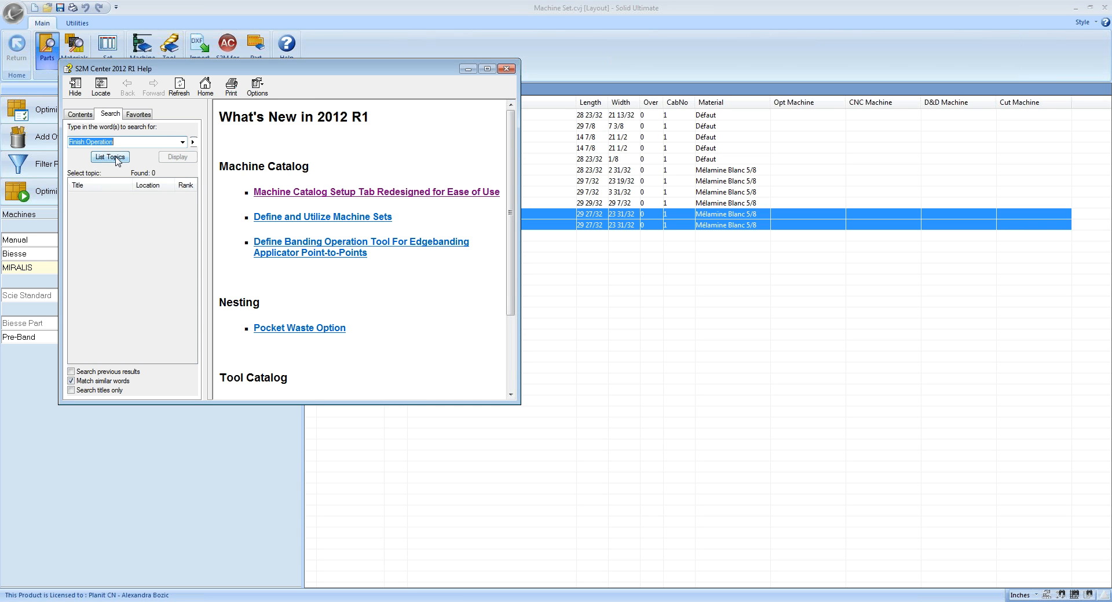
pyautogui.click(116, 158)
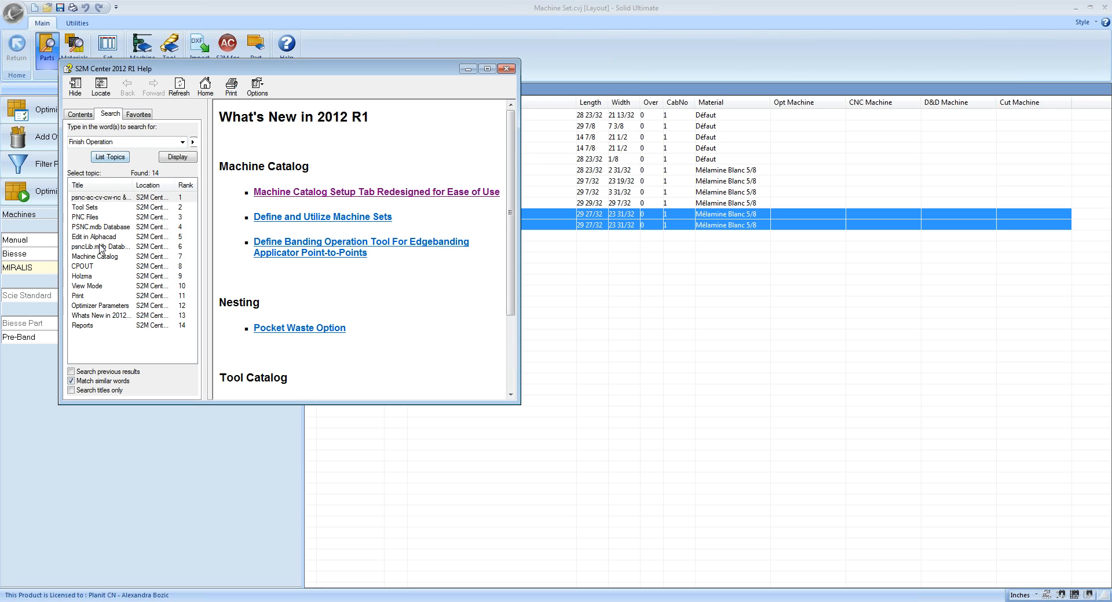
pyautogui.doubleClick(87, 207)
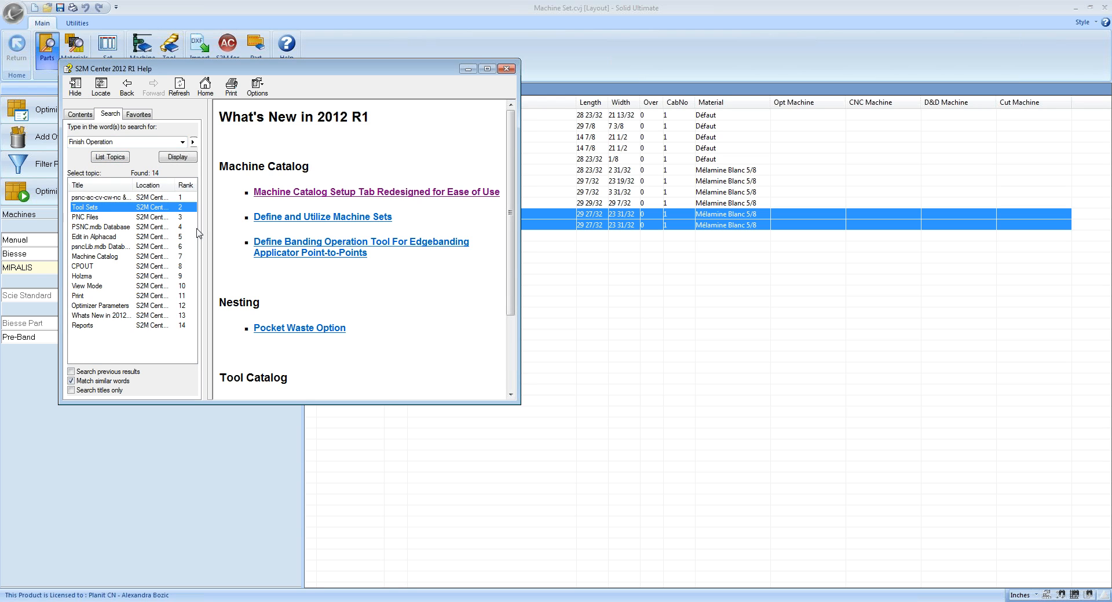
pyautogui.moveTo(520, 185); pyautogui.dragTo(825, 220)
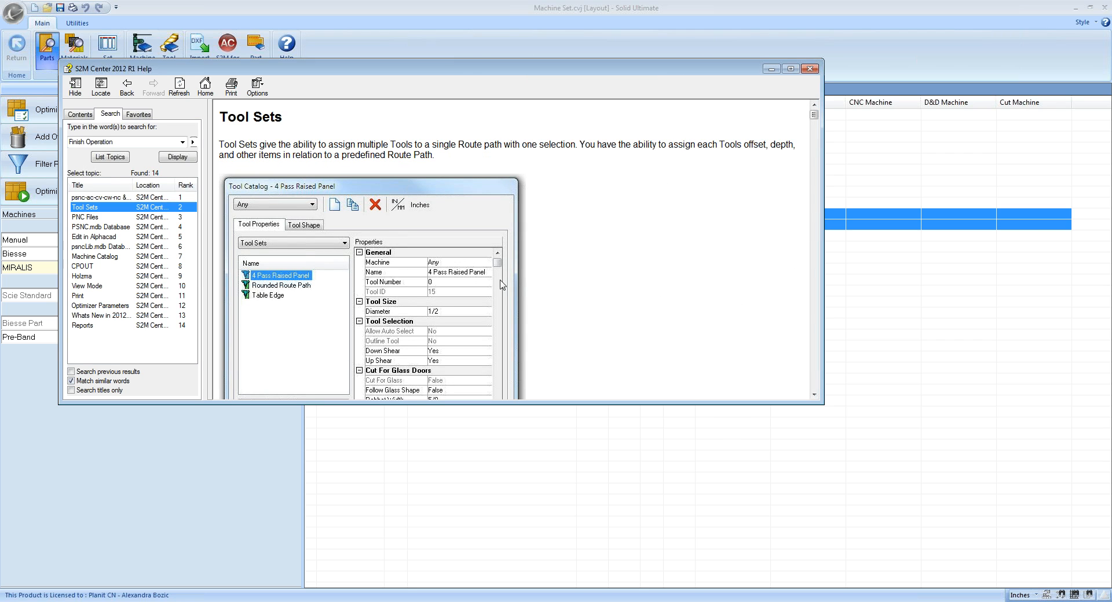
# Read through the Tool Sets help topic down to the Finish Operation animation and enlarge the help window to fit it.
pyautogui.click(591, 280)
pyautogui.scroll(-15, 591, 280)
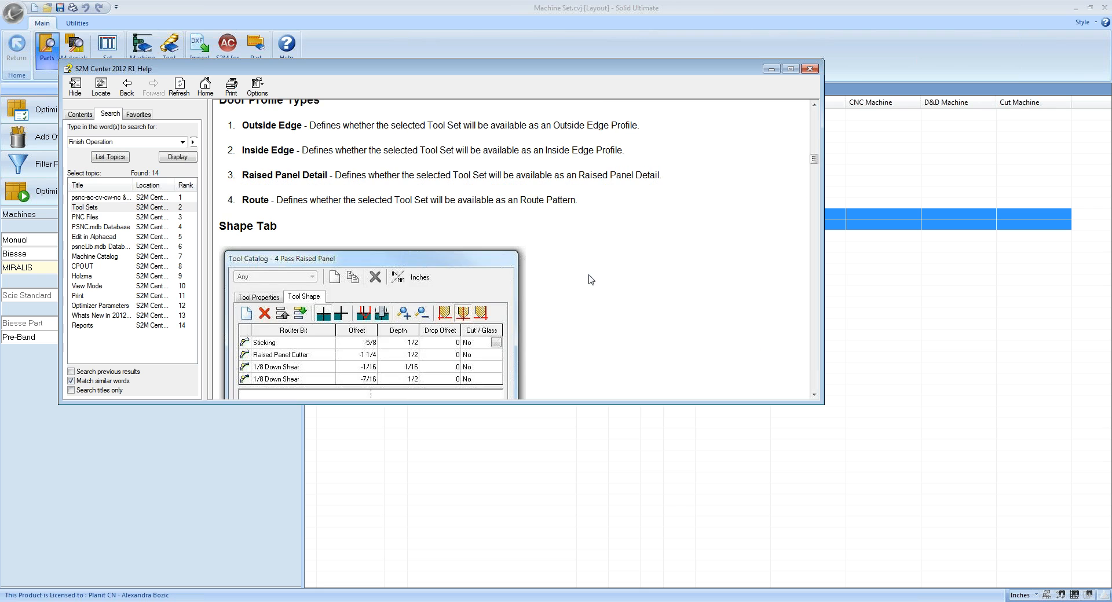
pyautogui.scroll(-5, 591, 280)
pyautogui.scroll(-20, 591, 280)
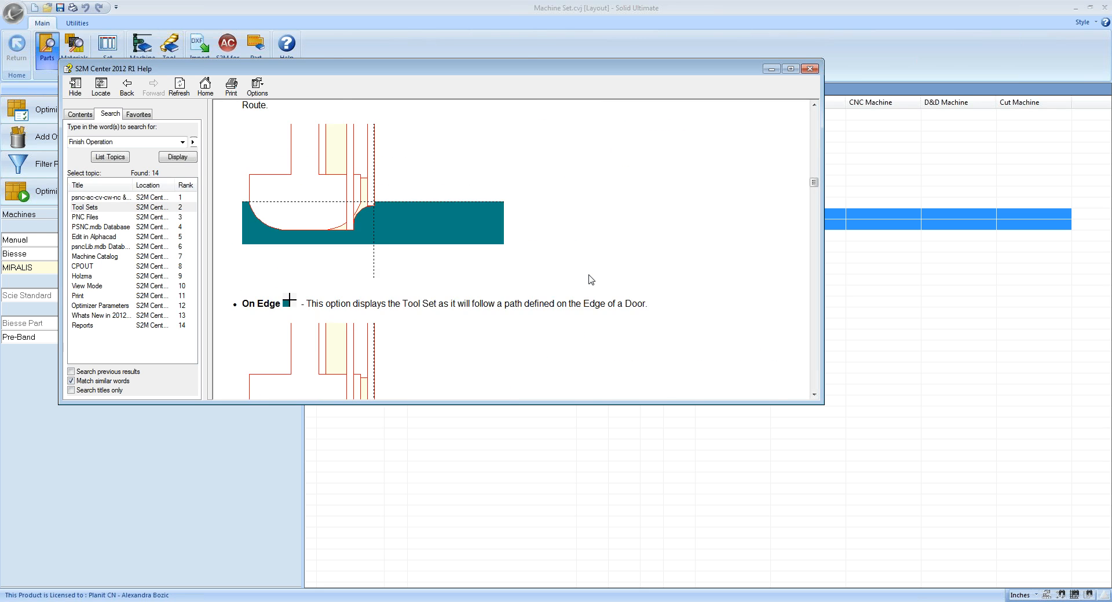
pyautogui.scroll(-15, 591, 280)
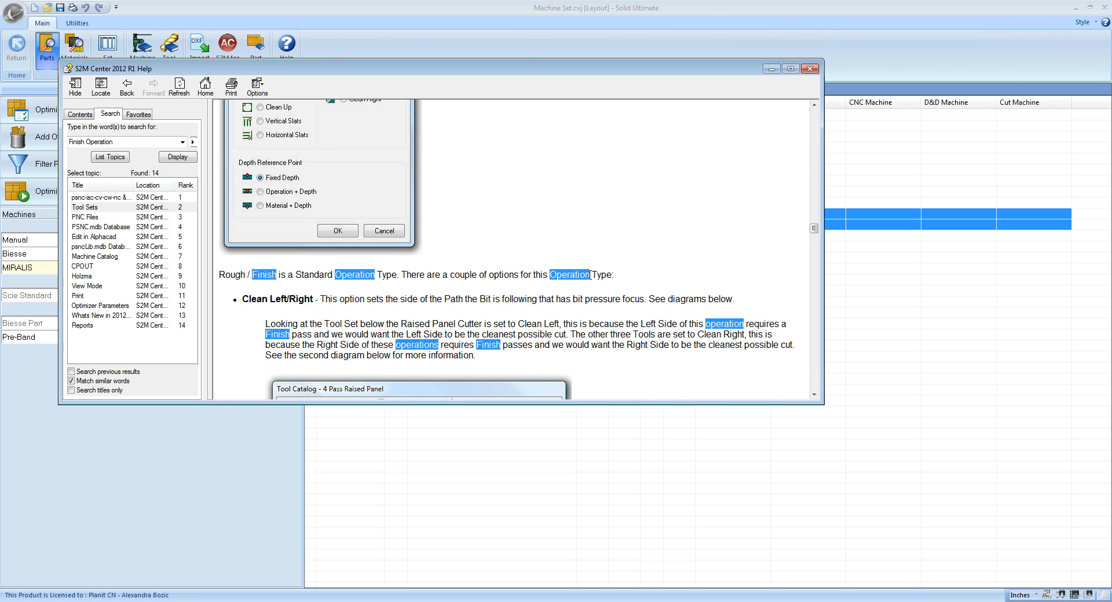
pyautogui.scroll(-20, 591, 280)
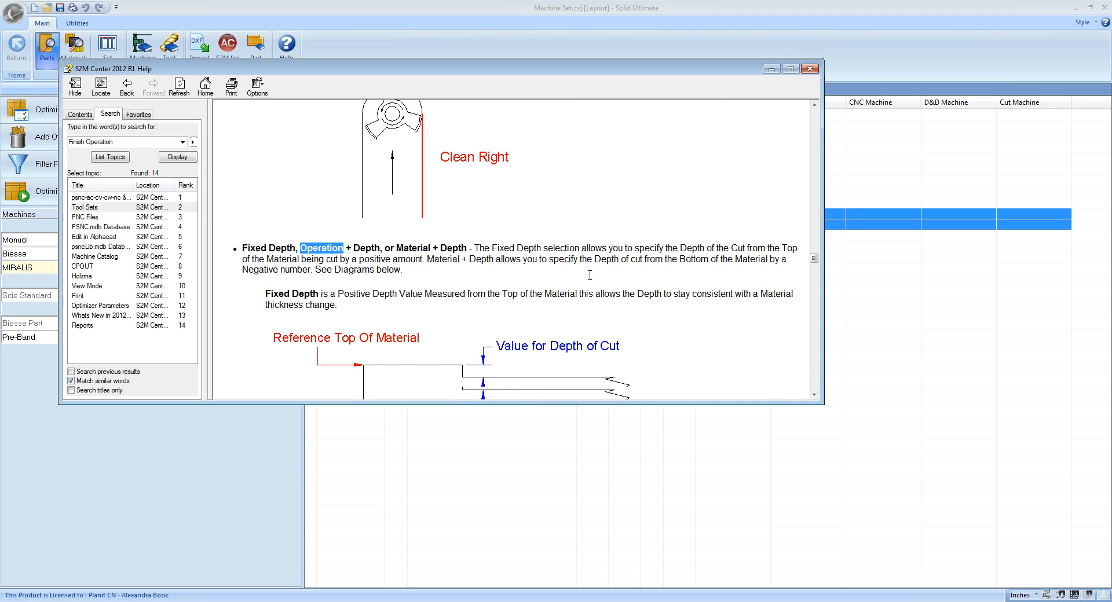
pyautogui.scroll(-10, 591, 281)
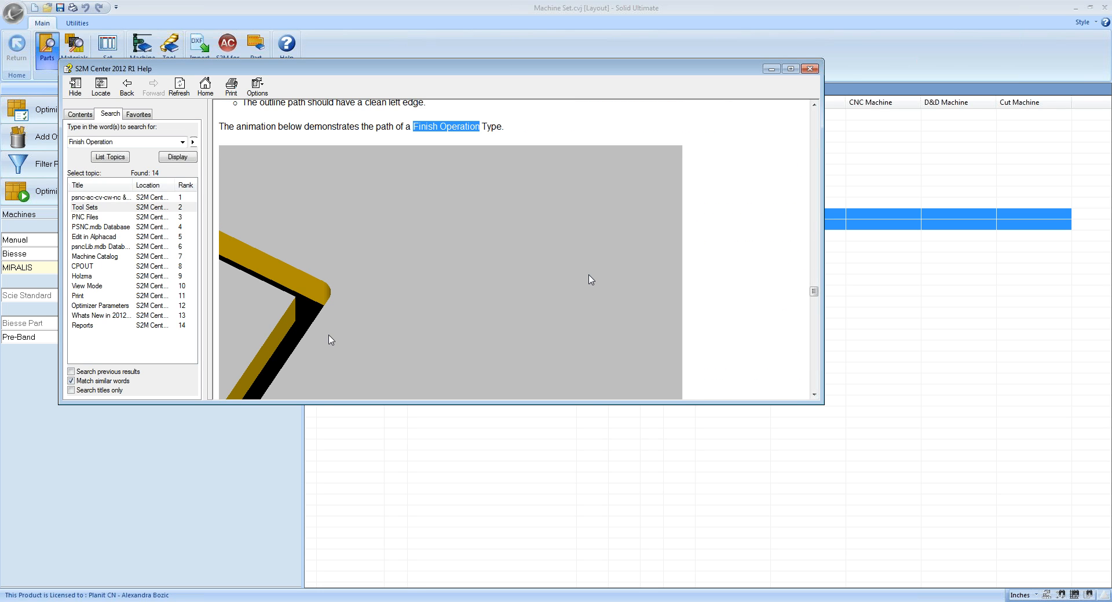
pyautogui.scroll(2, 591, 280)
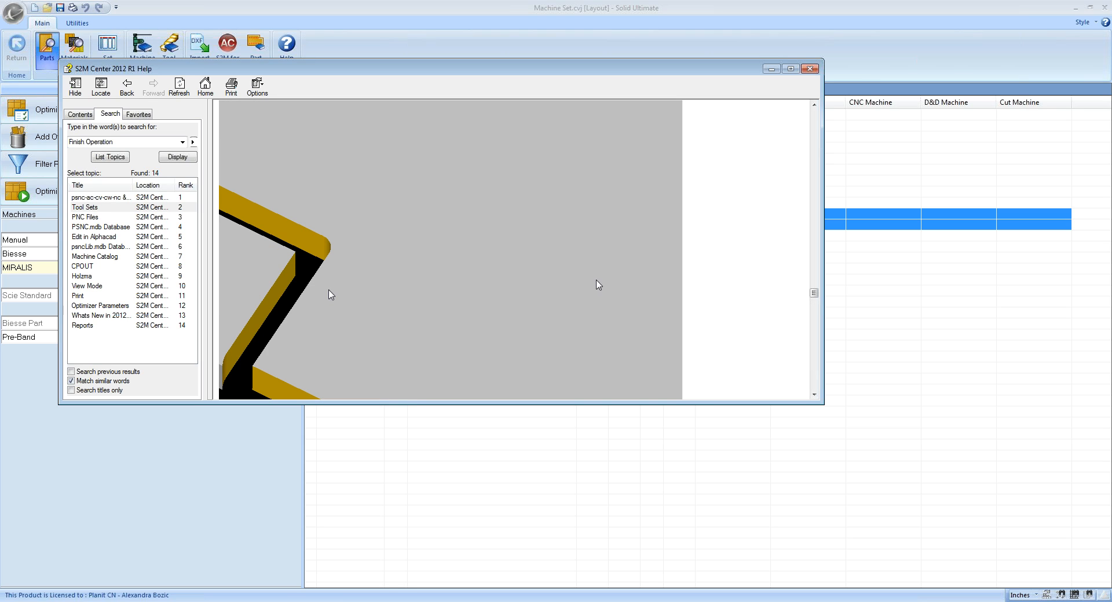
pyautogui.moveTo(743, 403); pyautogui.dragTo(753, 601)
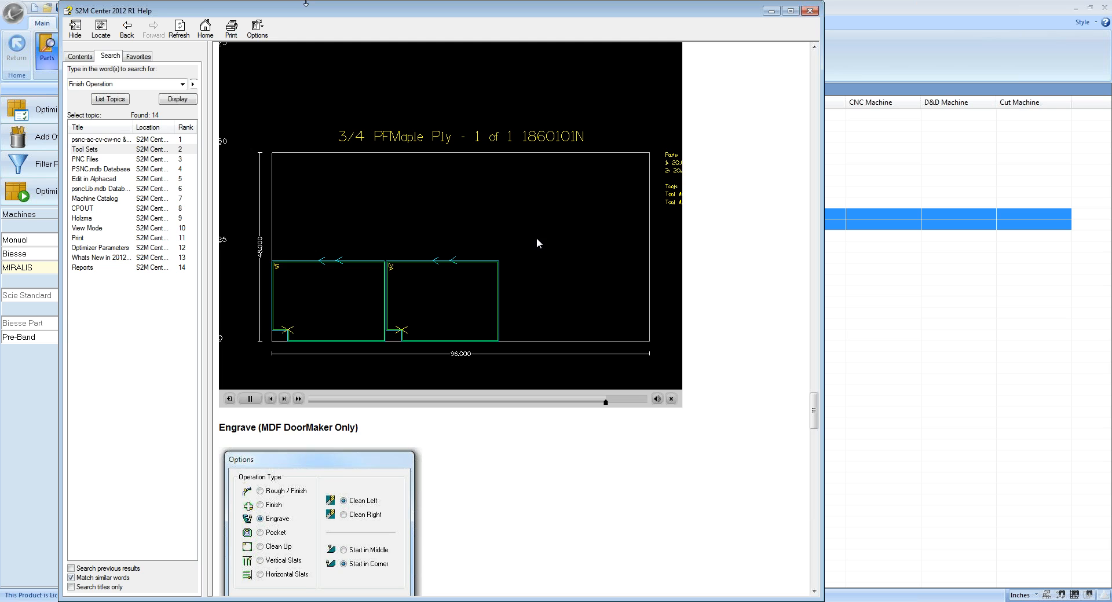
# Replay the Finish Operation animation from its beginning and close the help.
pyautogui.moveTo(620, 403); pyautogui.dragTo(311, 396)
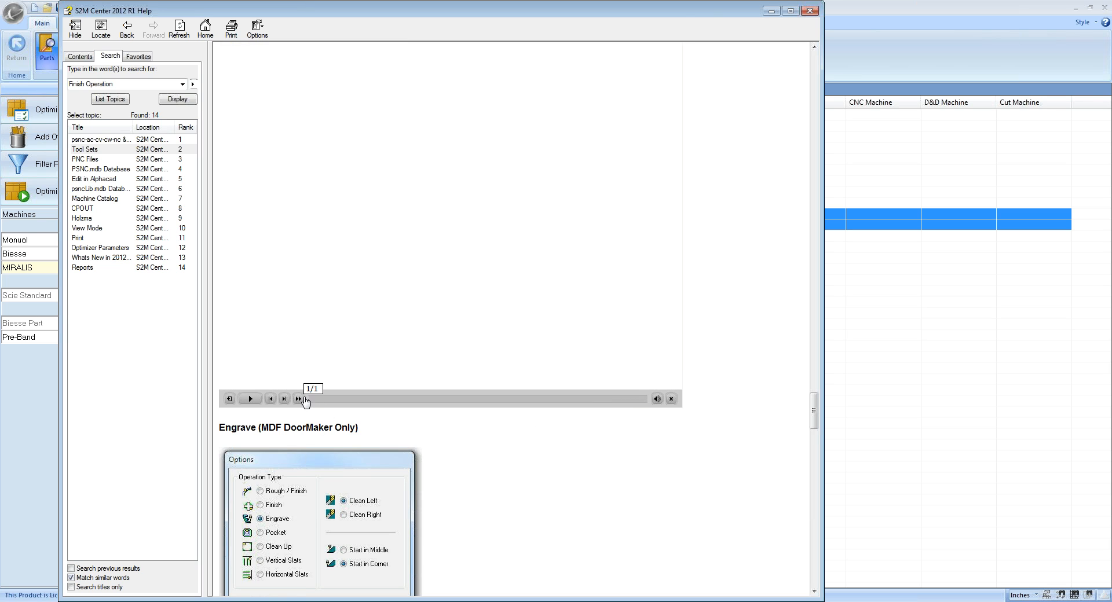
pyautogui.click(247, 399)
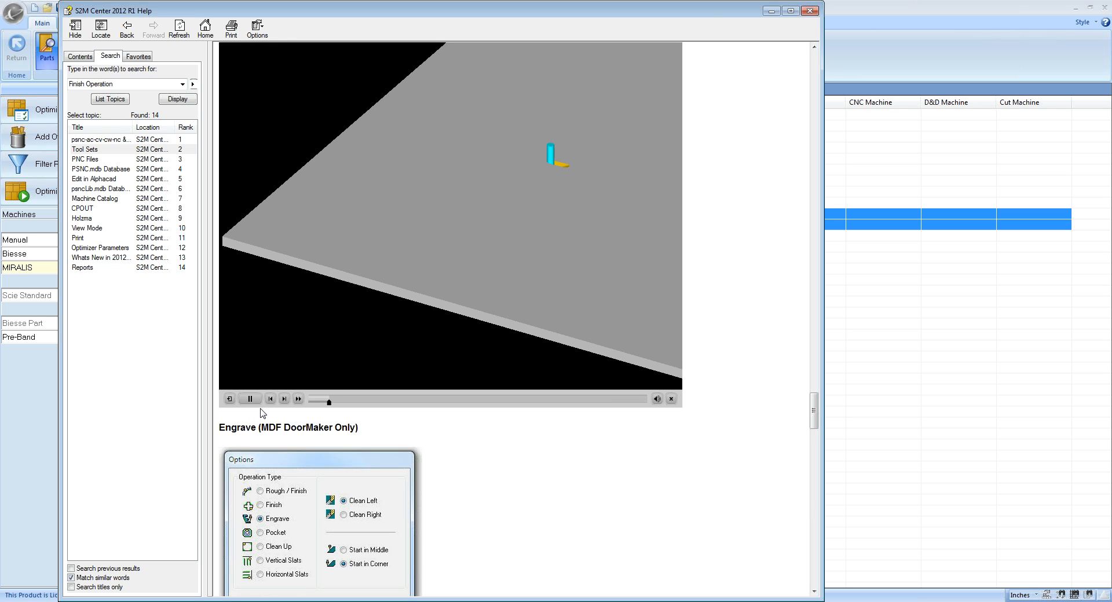
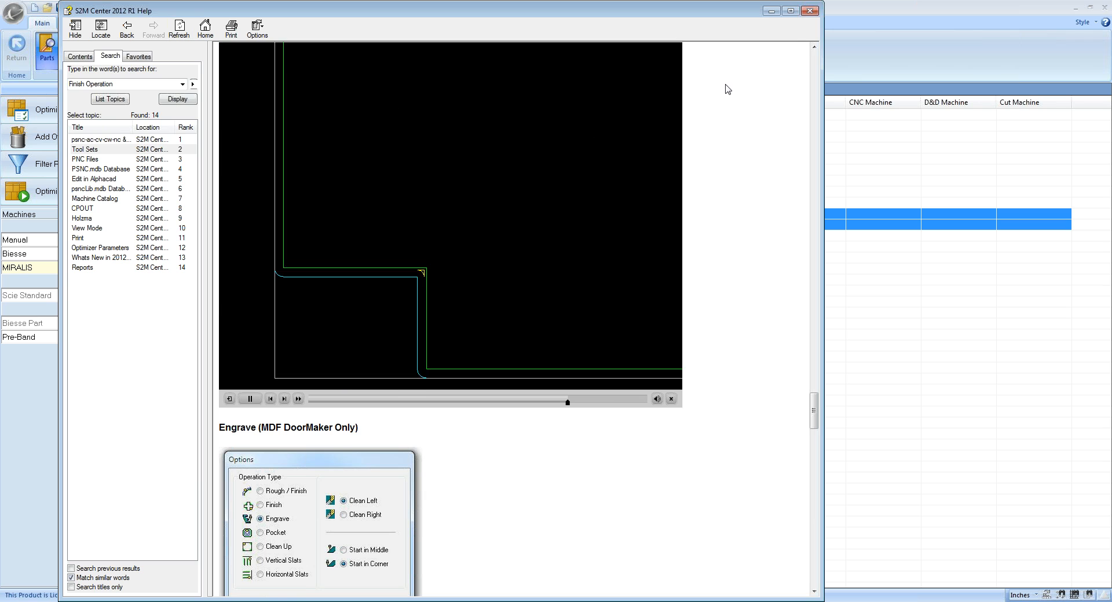
pyautogui.click(810, 12)
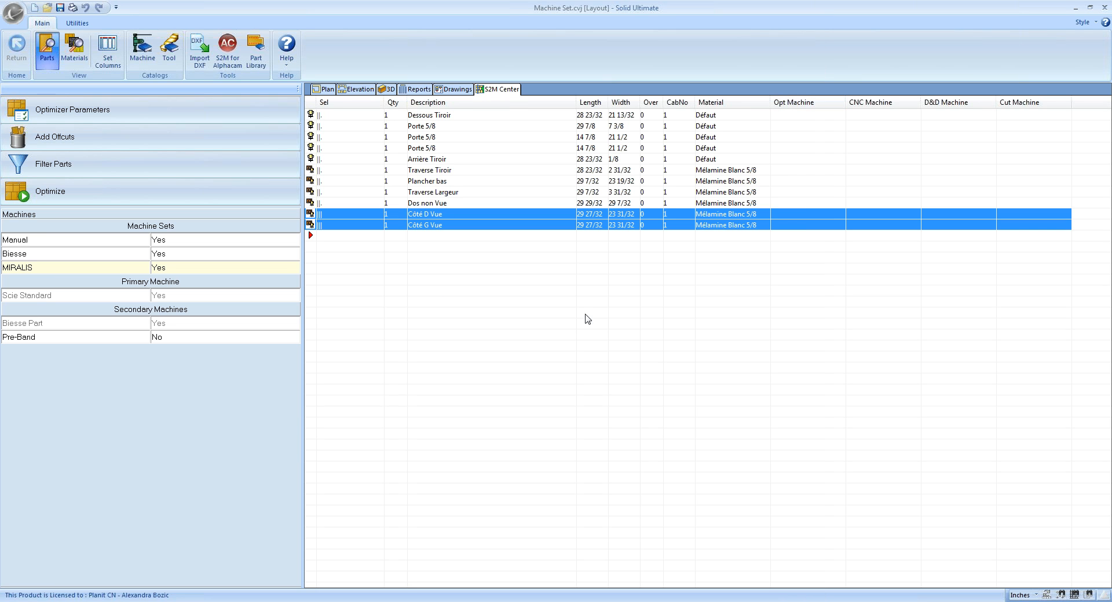
# Close the Machine Set job and open the recent job 7-Saving Ortho Views.cvj.
pyautogui.click(324, 90)
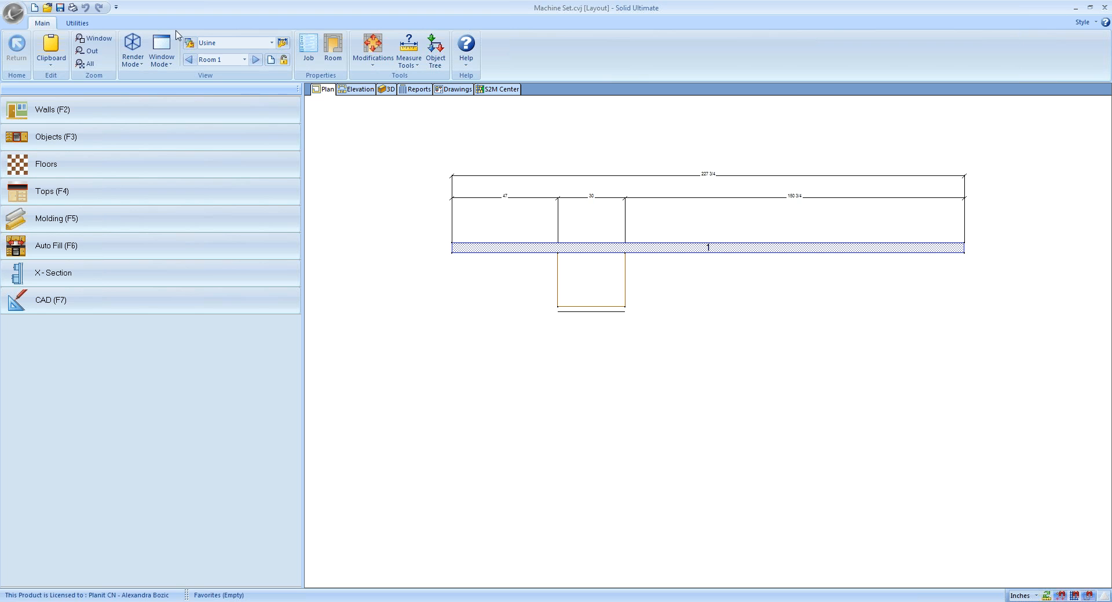
pyautogui.click(3, 11)
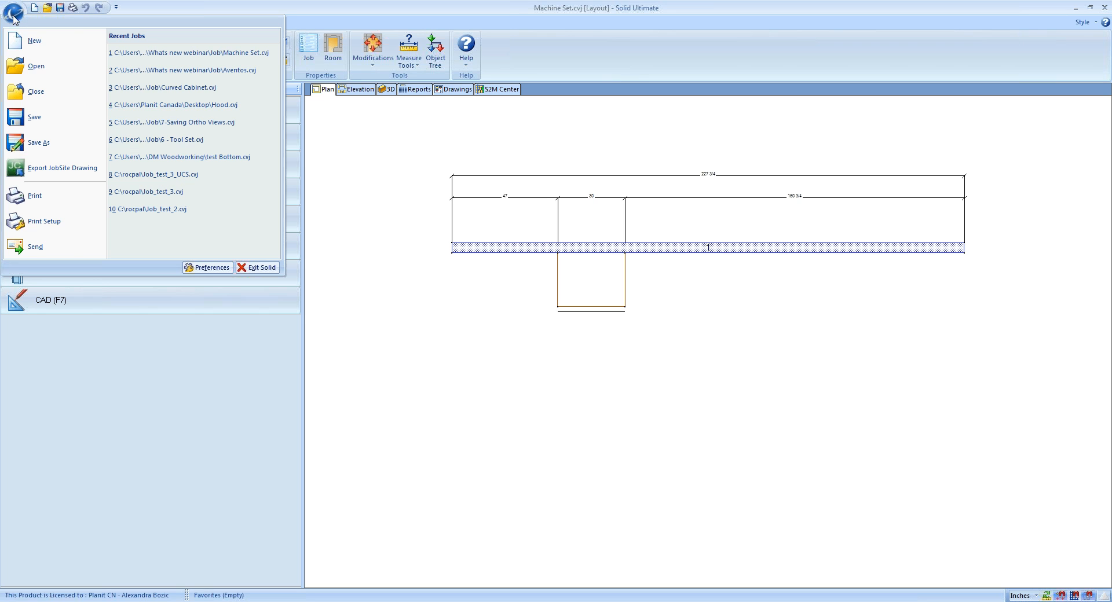
pyautogui.click(24, 95)
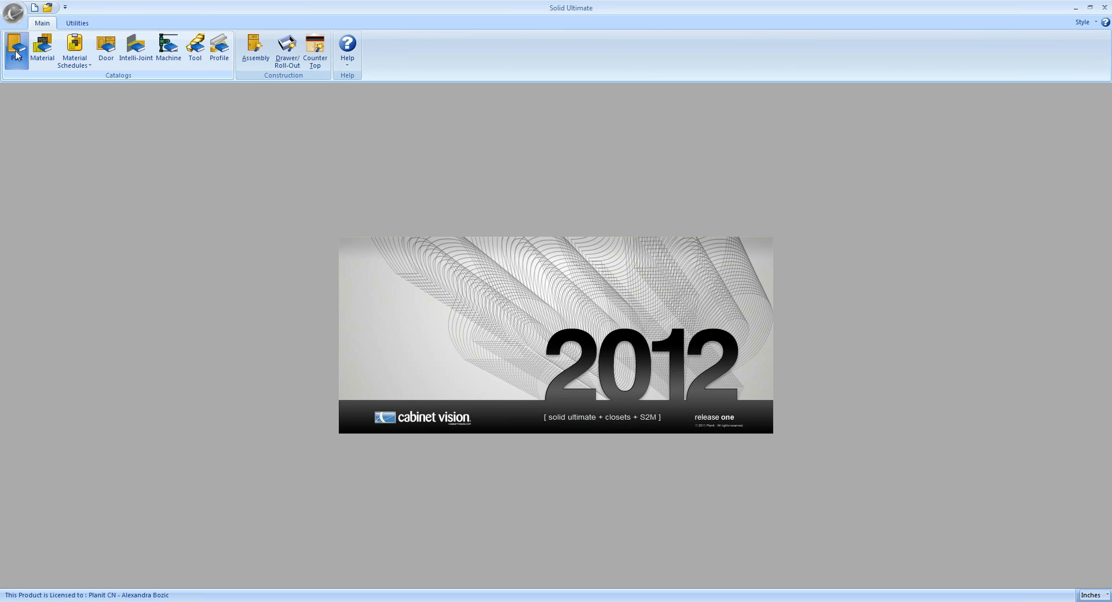
pyautogui.click(12, 19)
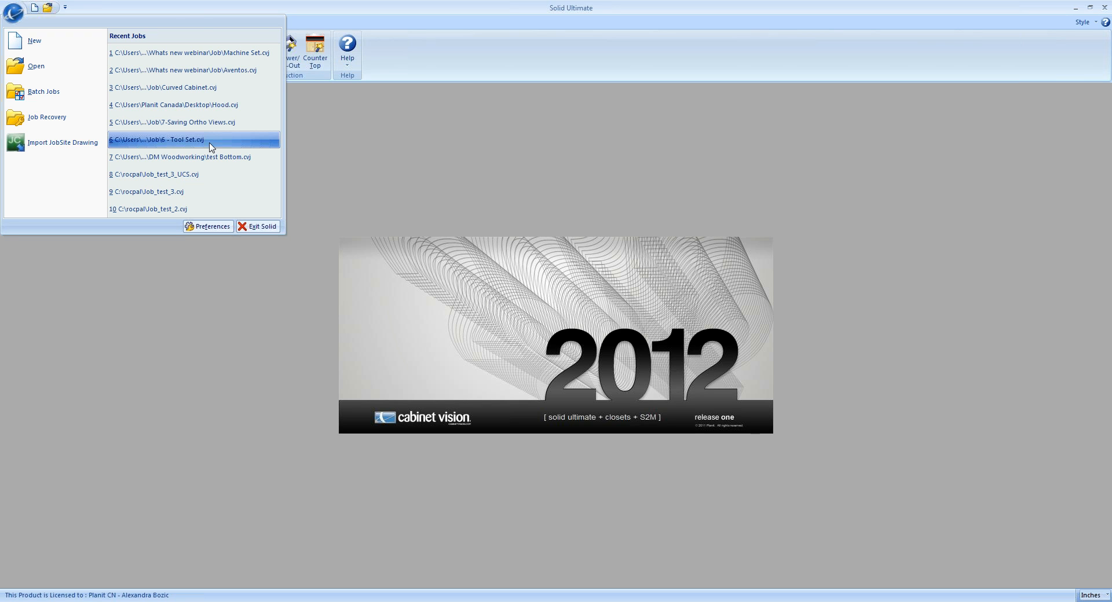
pyautogui.click(203, 122)
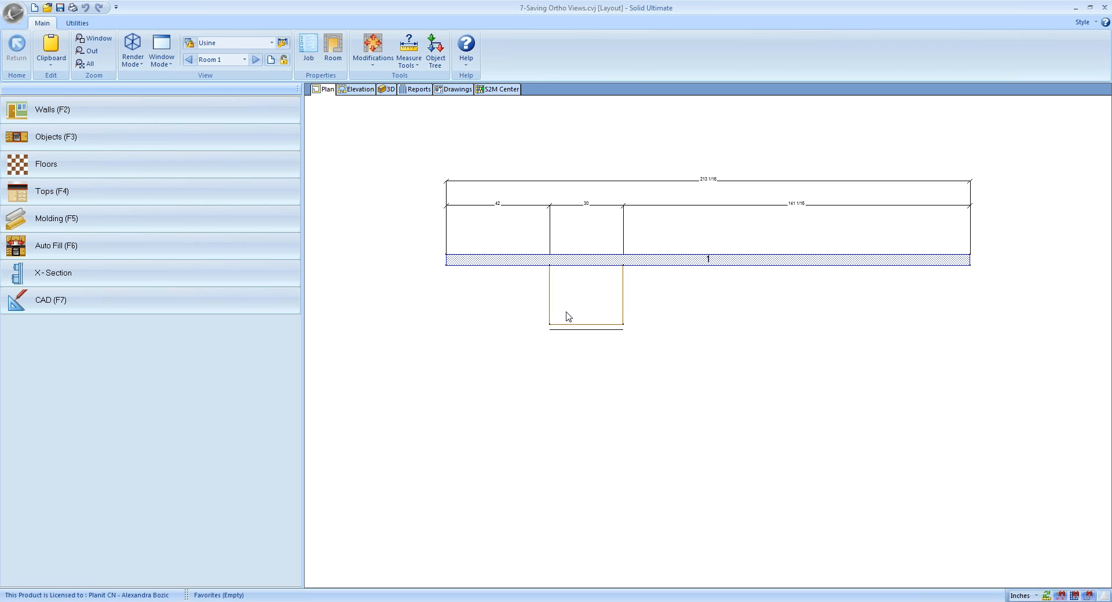
# Open the base cabinet's assembly in 3D and save its current view for the assembly sheet.
pyautogui.doubleClick(567, 317)
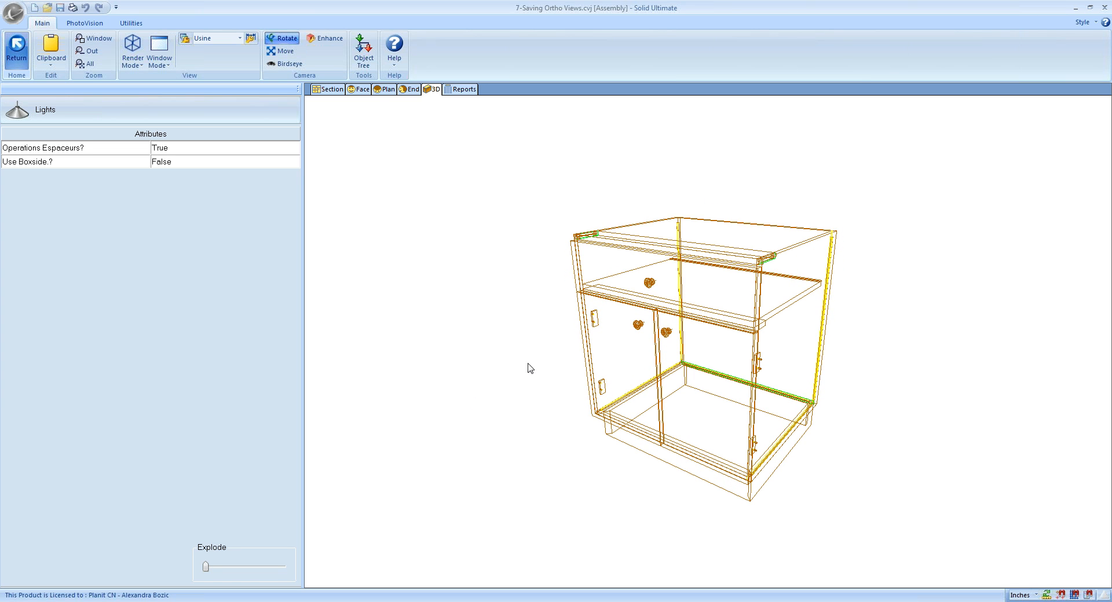
pyautogui.rightClick(488, 334)
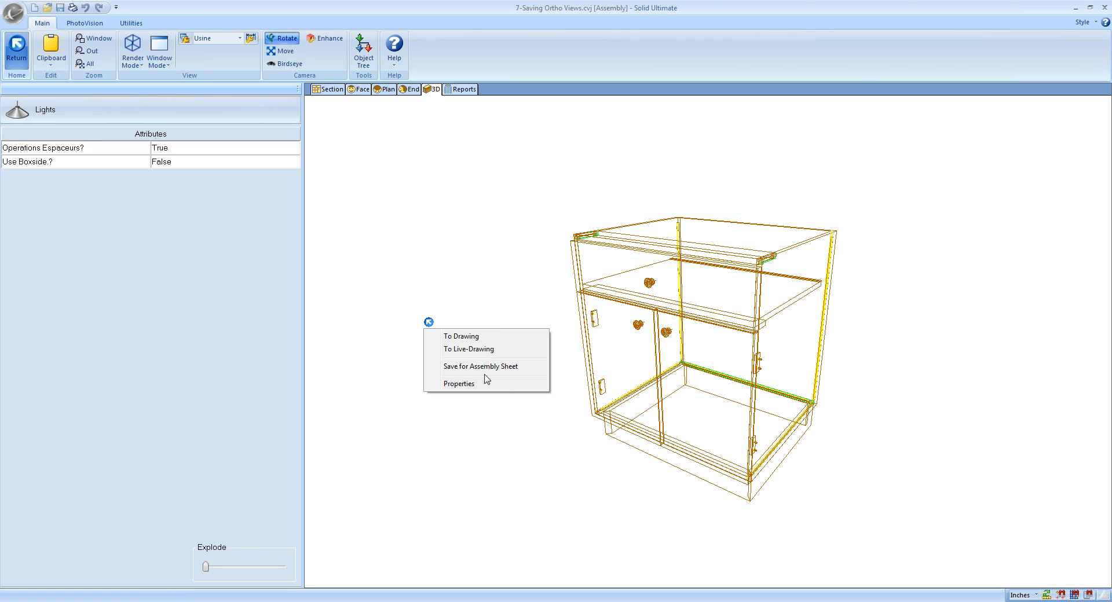
pyautogui.click(485, 370)
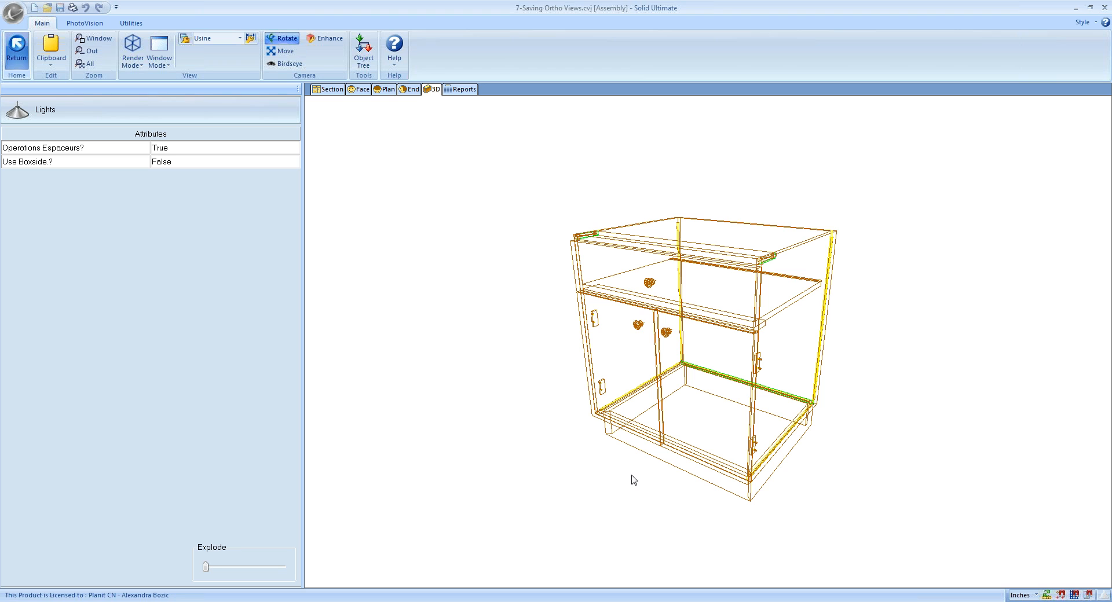
# Return to the layout and view the Std Base assembly sheet among the job's drawings.
pyautogui.click(17, 49)
pyautogui.click(445, 90)
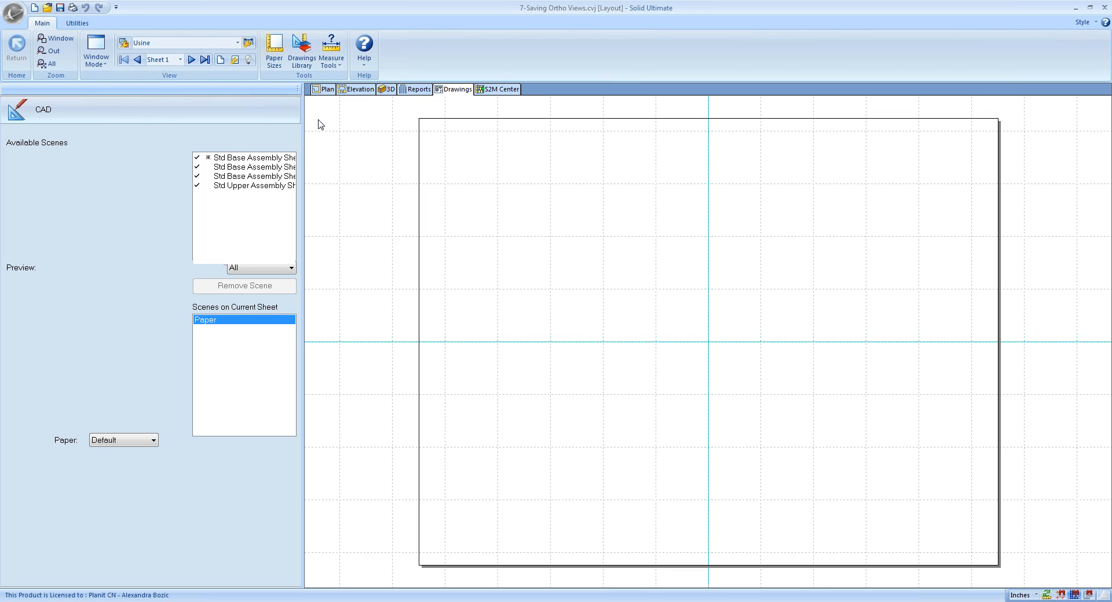
pyautogui.click(192, 59)
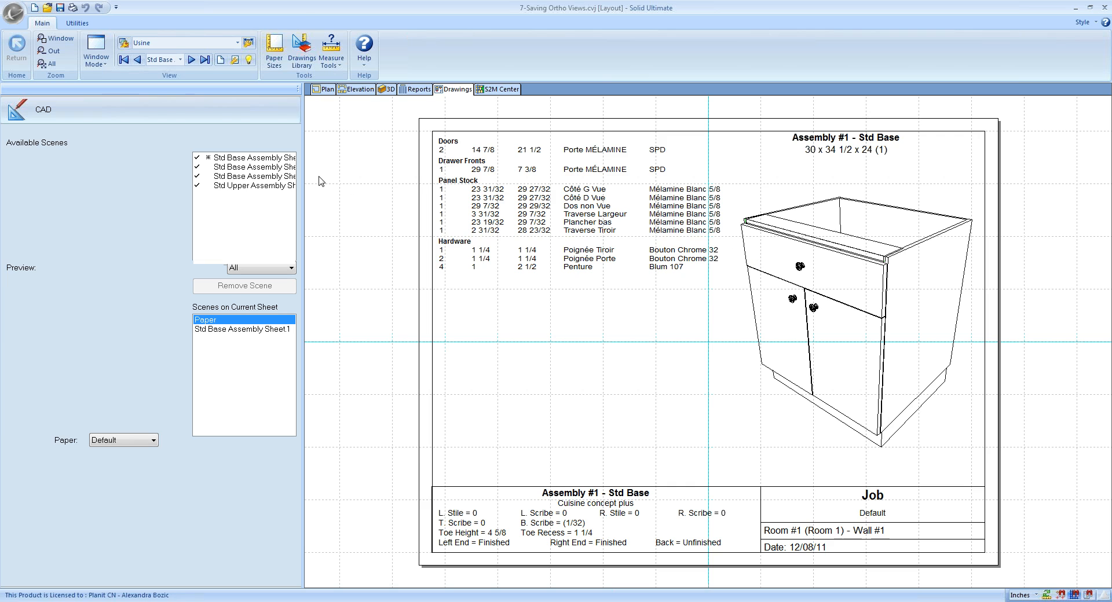
# Place a Mural Standard cabinet from the Meubles de base catalog's Meubles Muraux on wall 1, about 96 inches from its left end.
pyautogui.click(324, 89)
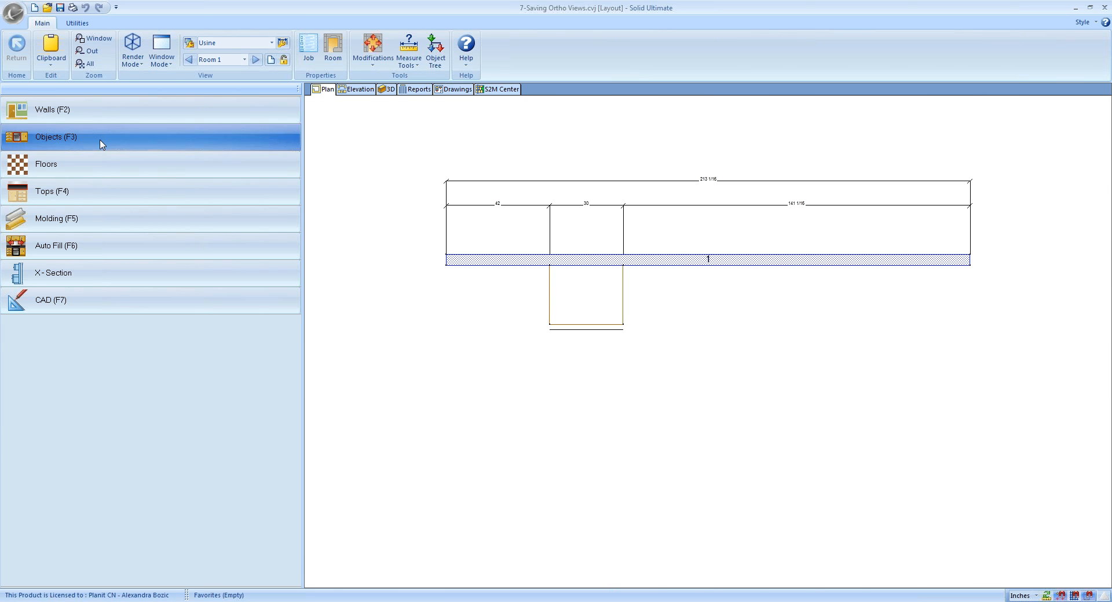
pyautogui.click(101, 143)
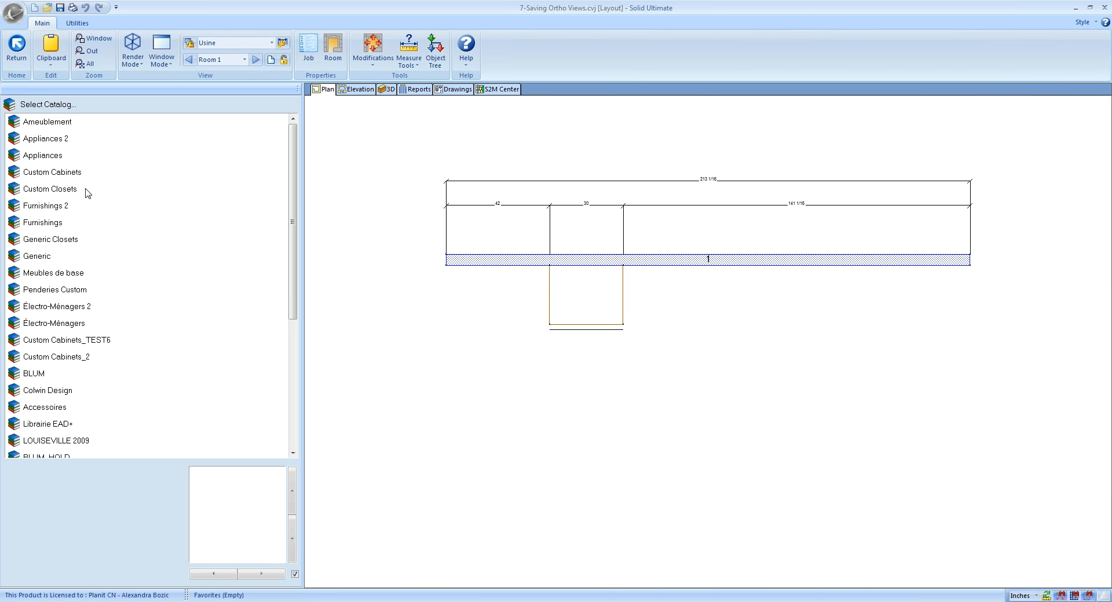
pyautogui.click(87, 274)
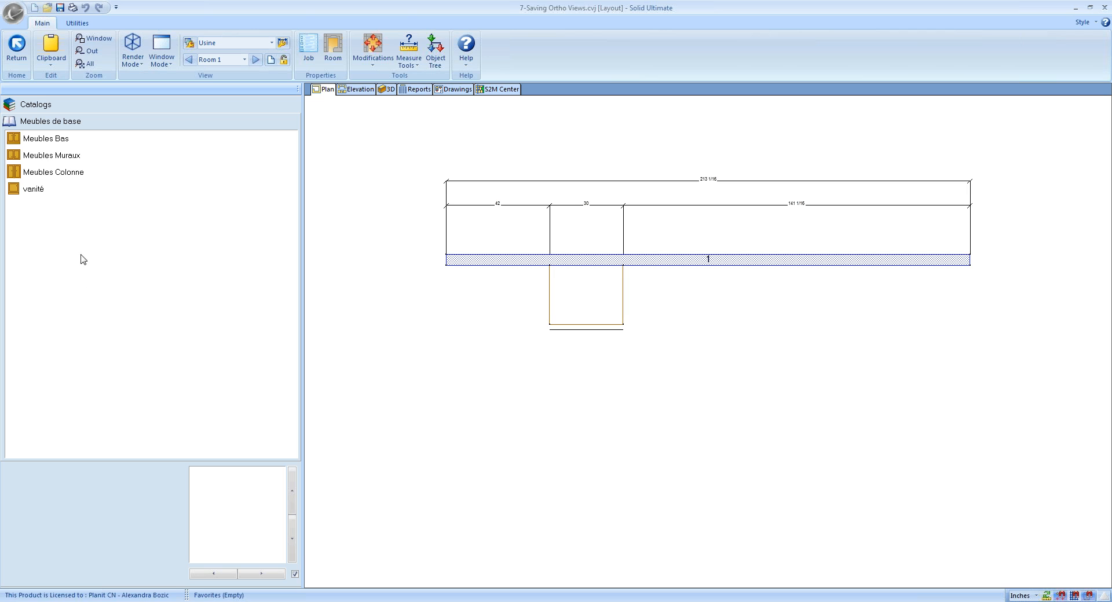
pyautogui.click(52, 157)
pyautogui.click(51, 155)
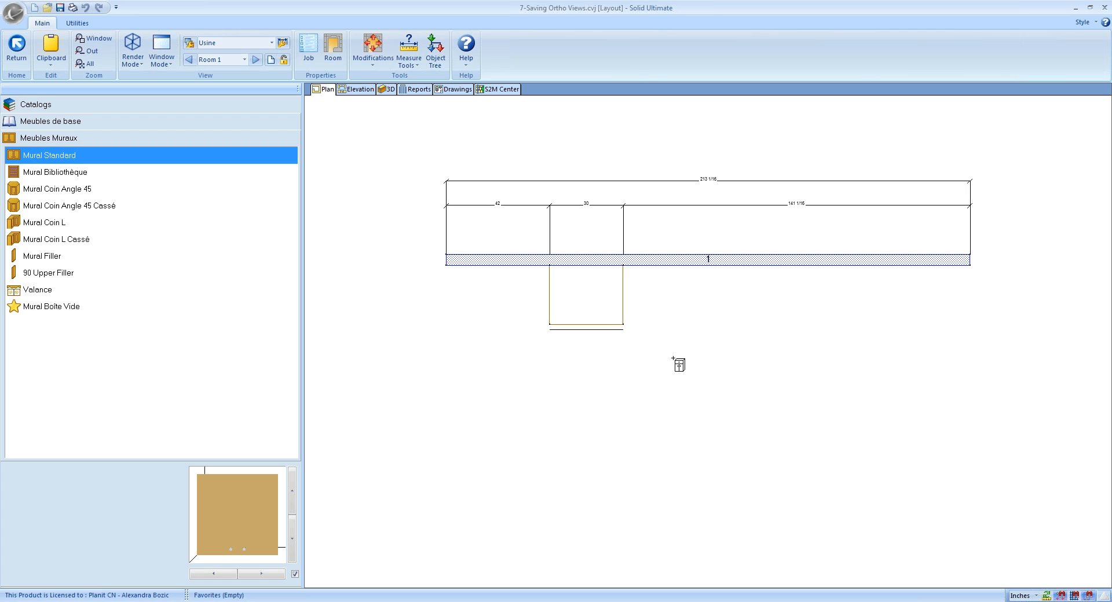
pyautogui.click(719, 324)
# Rotate the new Mural Standard cabinet's 3D assembly to an angled view, save it for the assembly sheet, and return to the plan.
pyautogui.doubleClick(718, 292)
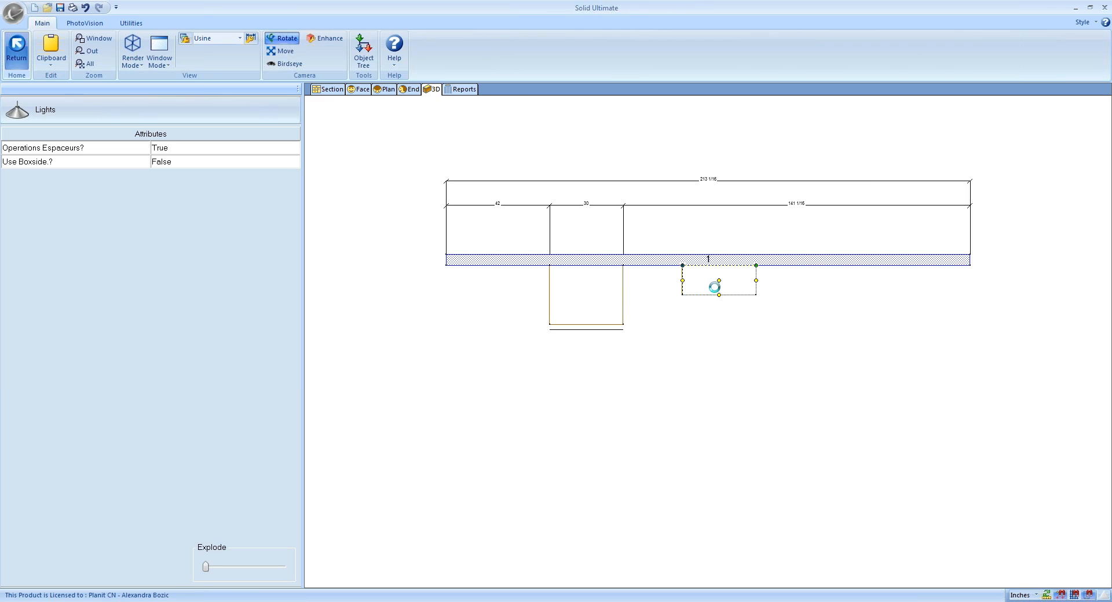
pyautogui.moveTo(559, 308); pyautogui.dragTo(665, 414)
pyautogui.scroll(-3, 791, 393)
pyautogui.rightClick(352, 291)
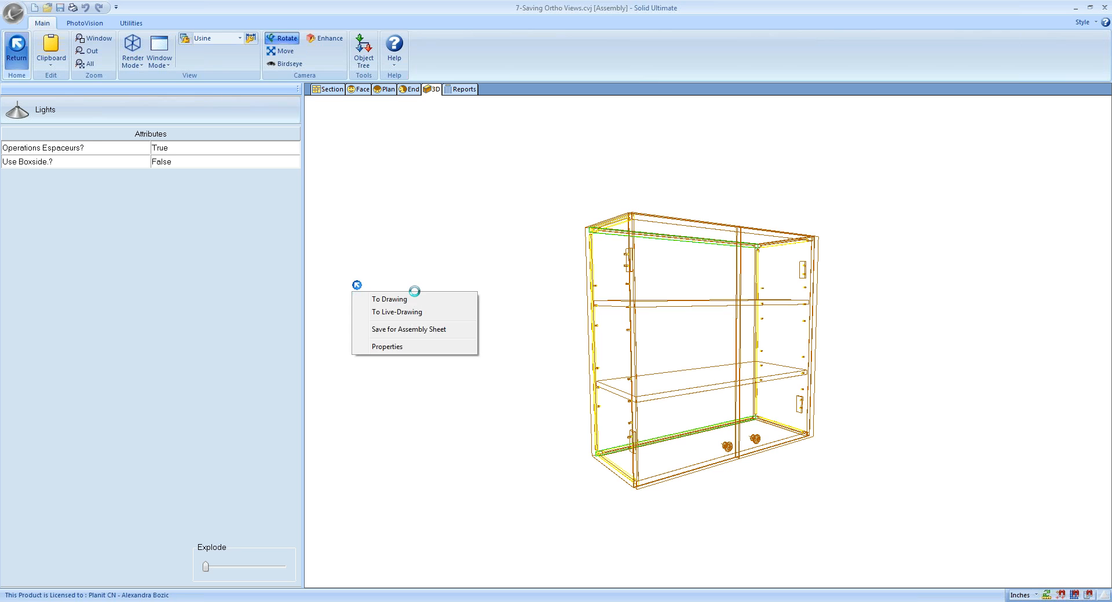
pyautogui.click(419, 332)
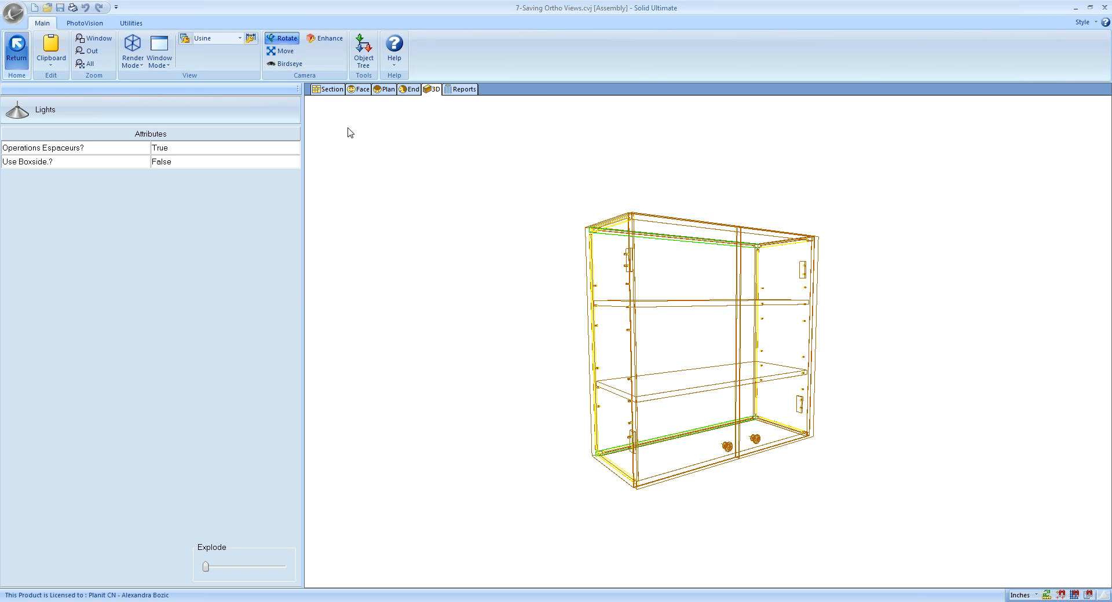
pyautogui.click(16, 48)
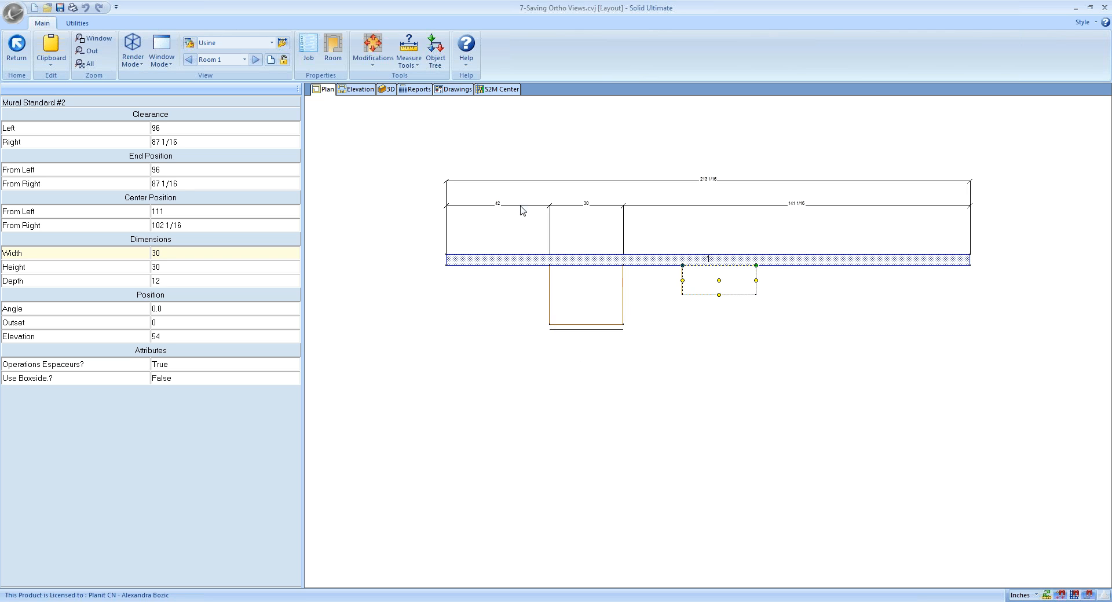
# Send assembly sheets for Std Base and Mural Standard to drawings on landscape Letter 8 1/2 x 11 paper.
pyautogui.click(415, 89)
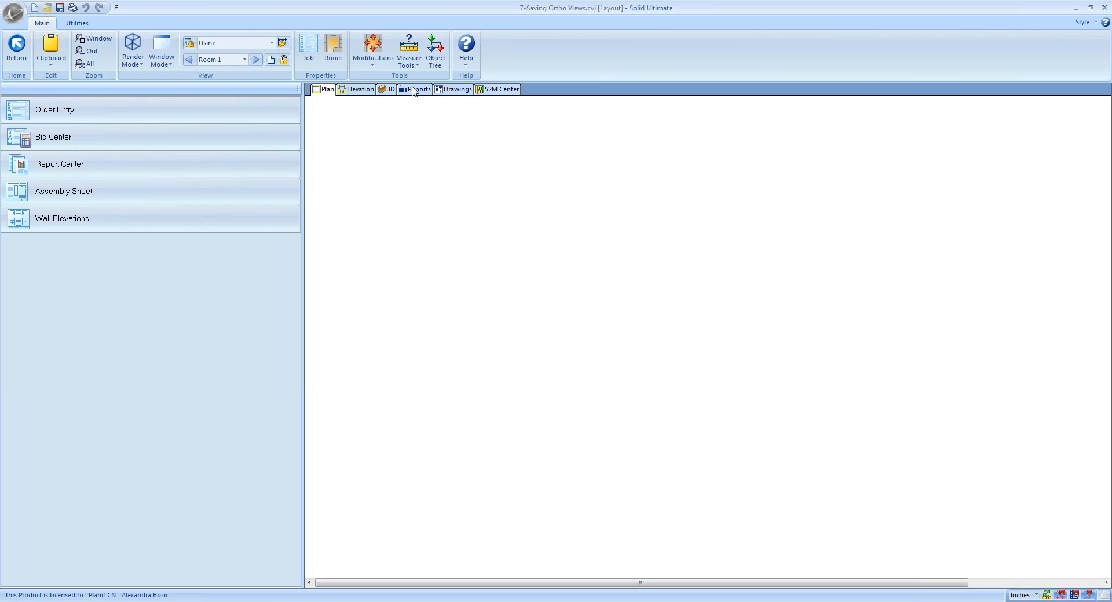
pyautogui.click(271, 203)
pyautogui.click(455, 250)
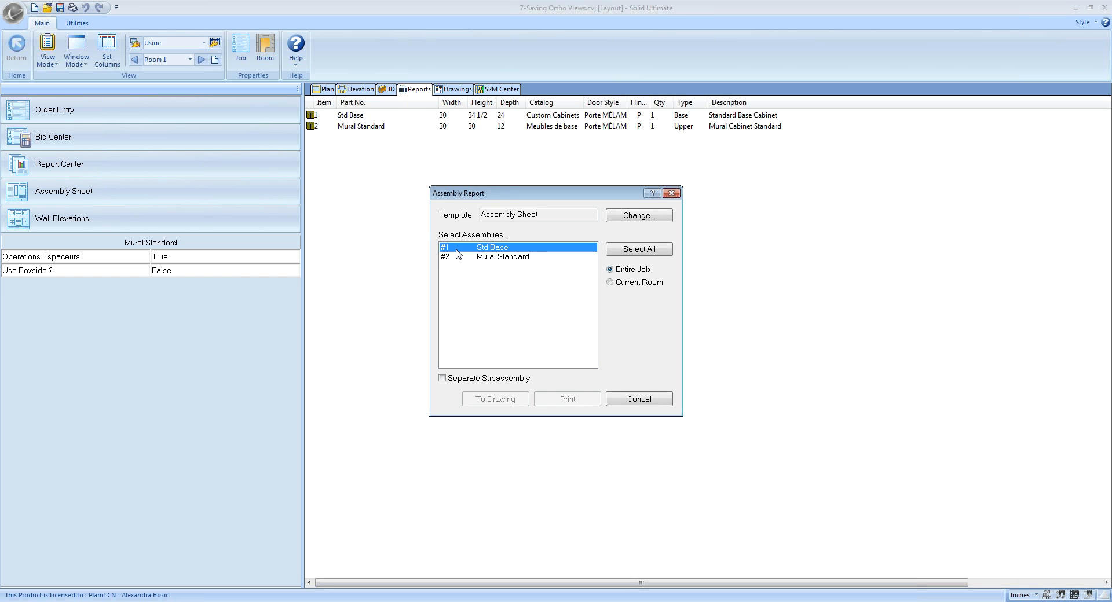
pyautogui.keyDown('shift'); pyautogui.click(455, 257); pyautogui.keyUp('shift')
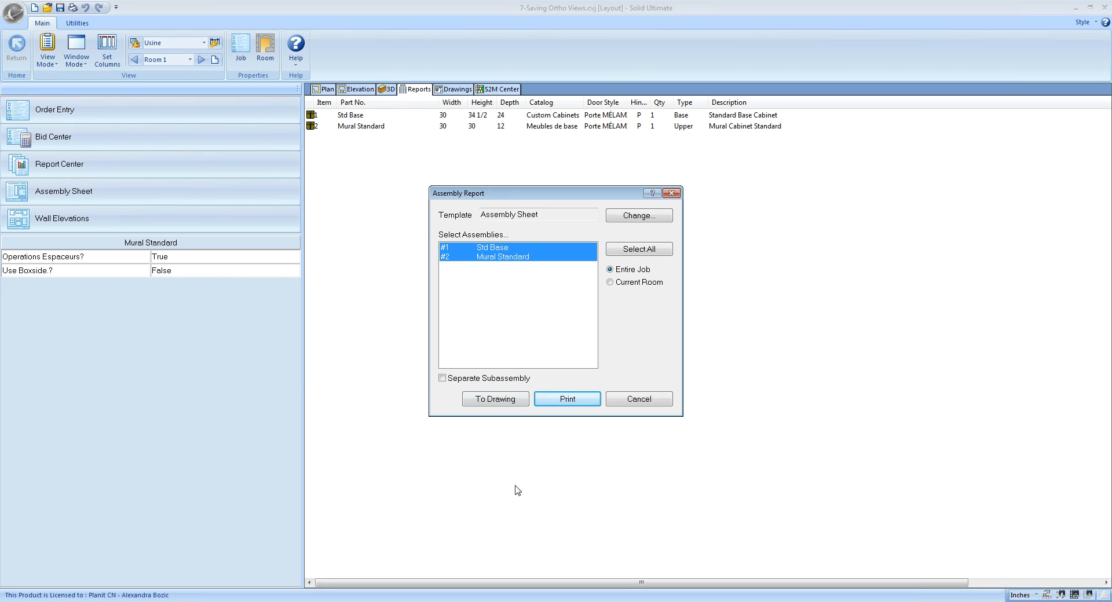
pyautogui.click(508, 401)
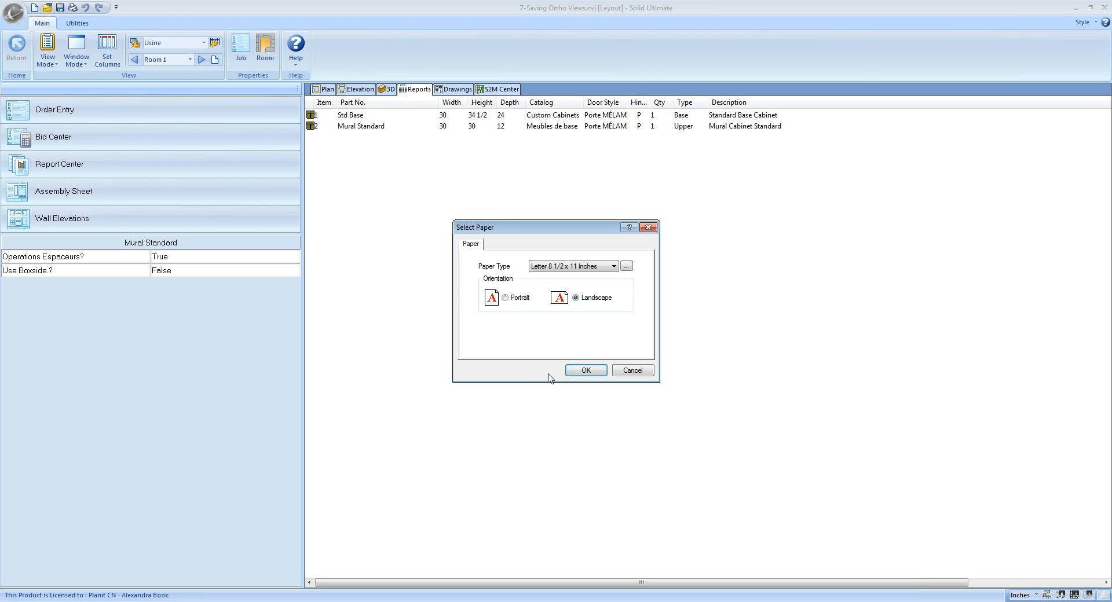
pyautogui.click(604, 370)
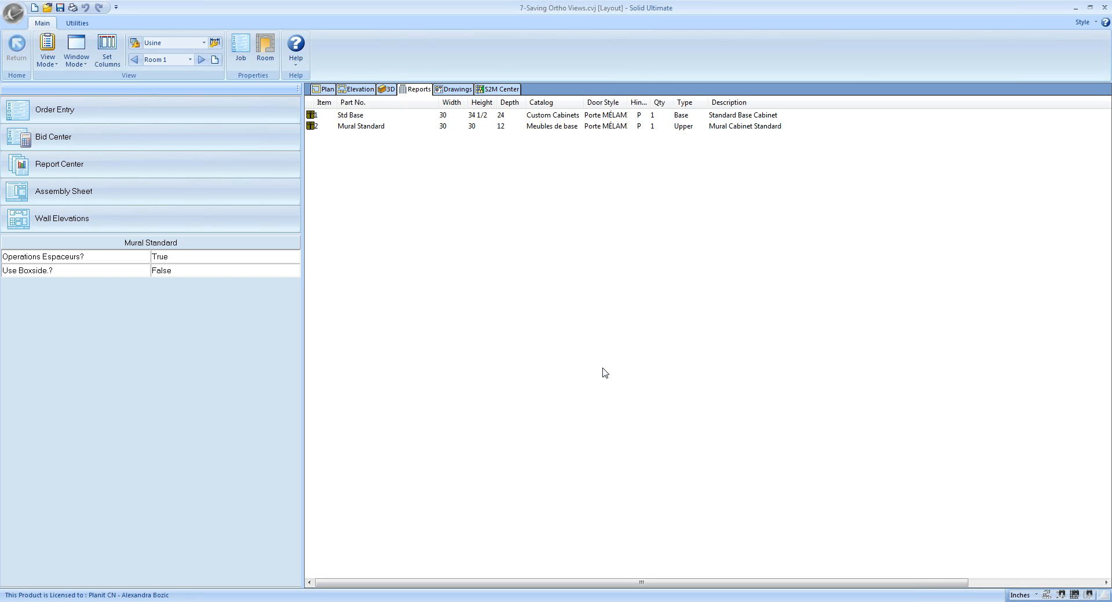
# Review the generated assembly sheet drawings for the Mural Standard and Std Base cabinets.
pyautogui.click(439, 90)
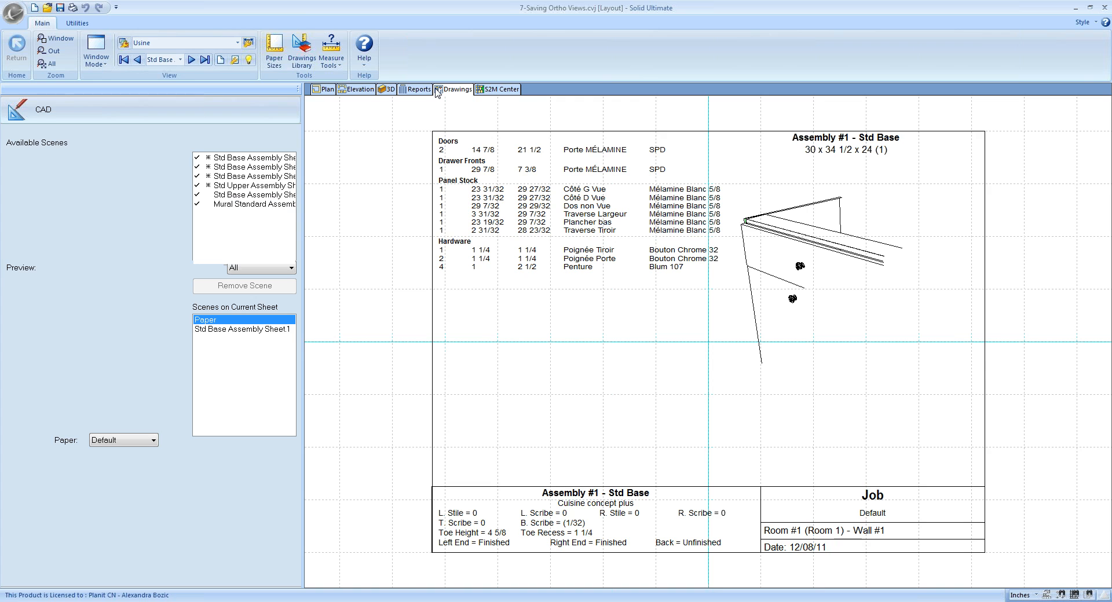
pyautogui.click(205, 60)
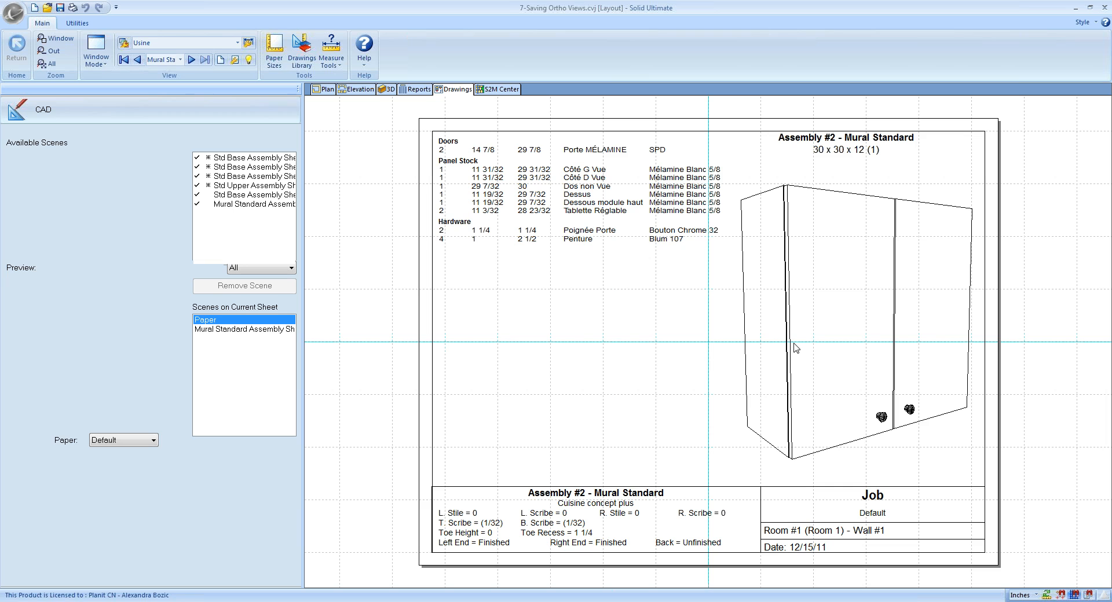
pyautogui.click(137, 60)
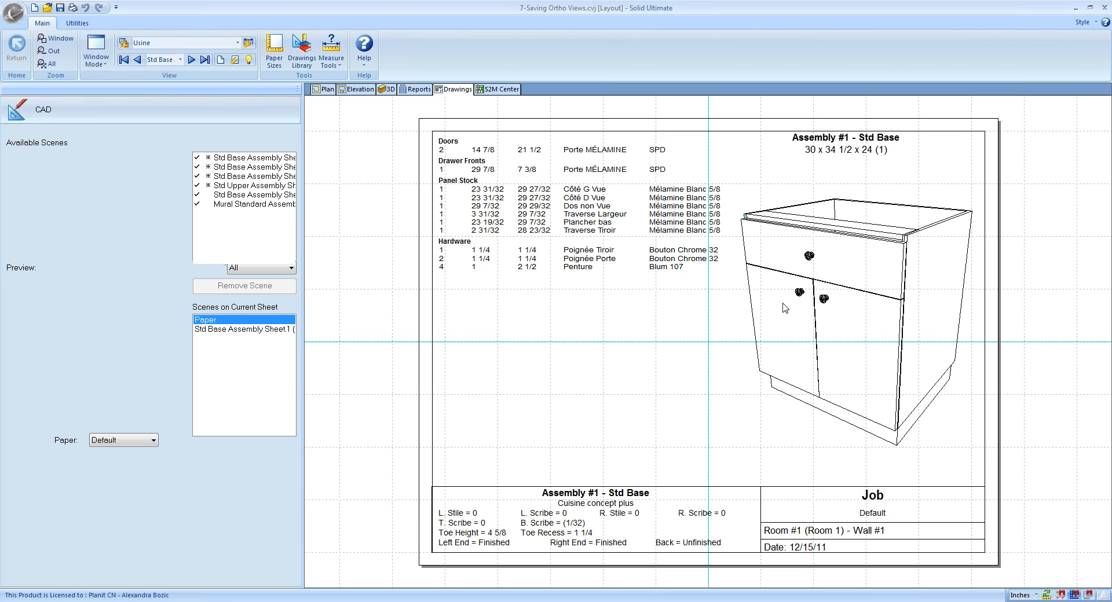
# Place a second Mural Standard cabinet about 9 inches right of the first and check its default 3D view.
pyautogui.click(324, 89)
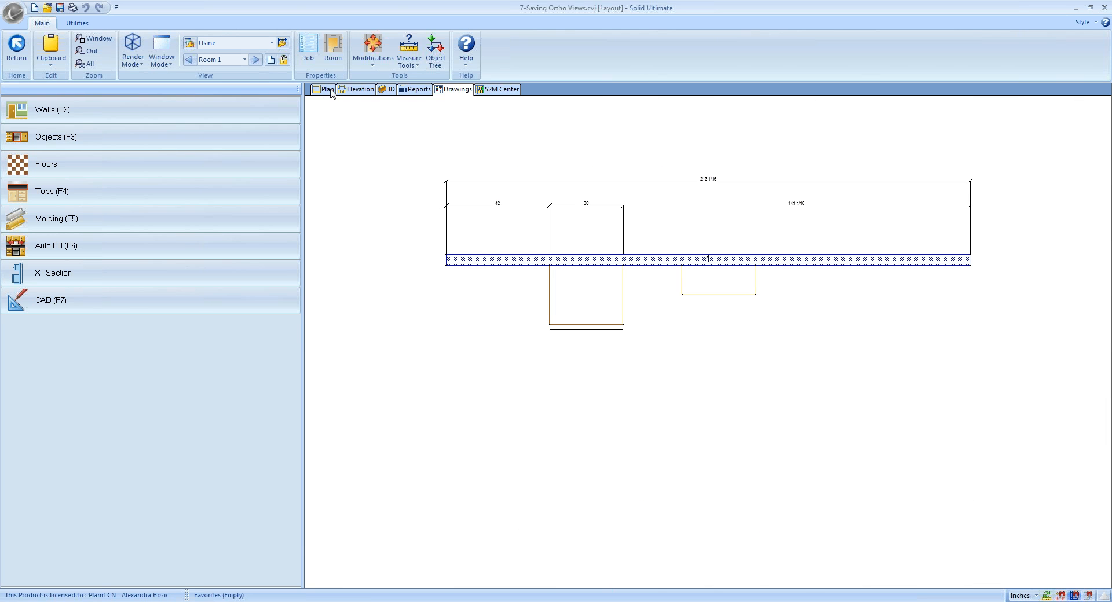
pyautogui.click(103, 107)
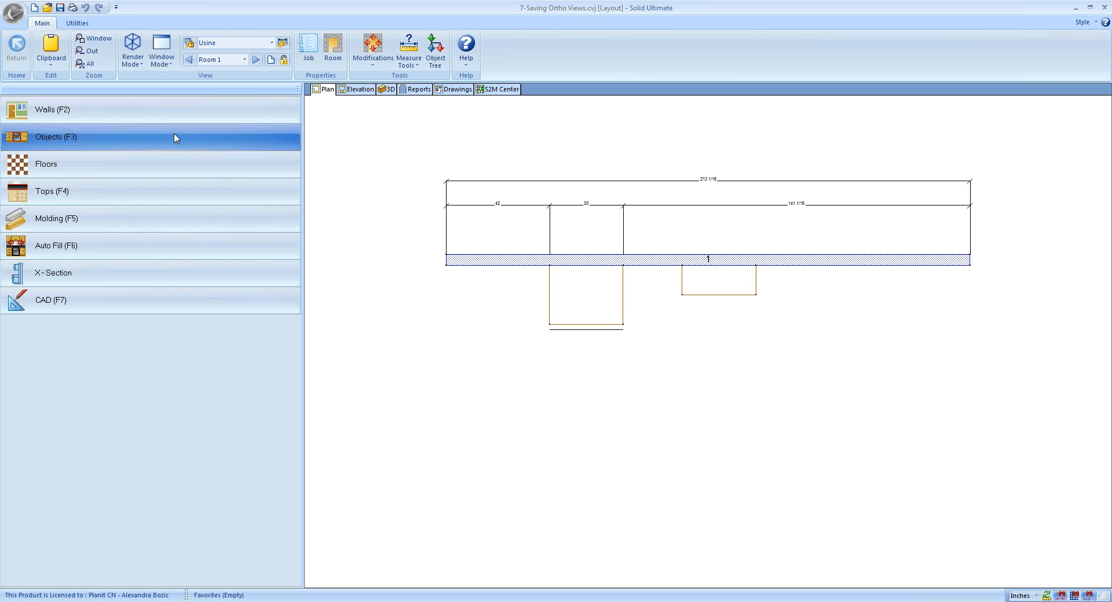
pyautogui.click(158, 113)
pyautogui.click(17, 50)
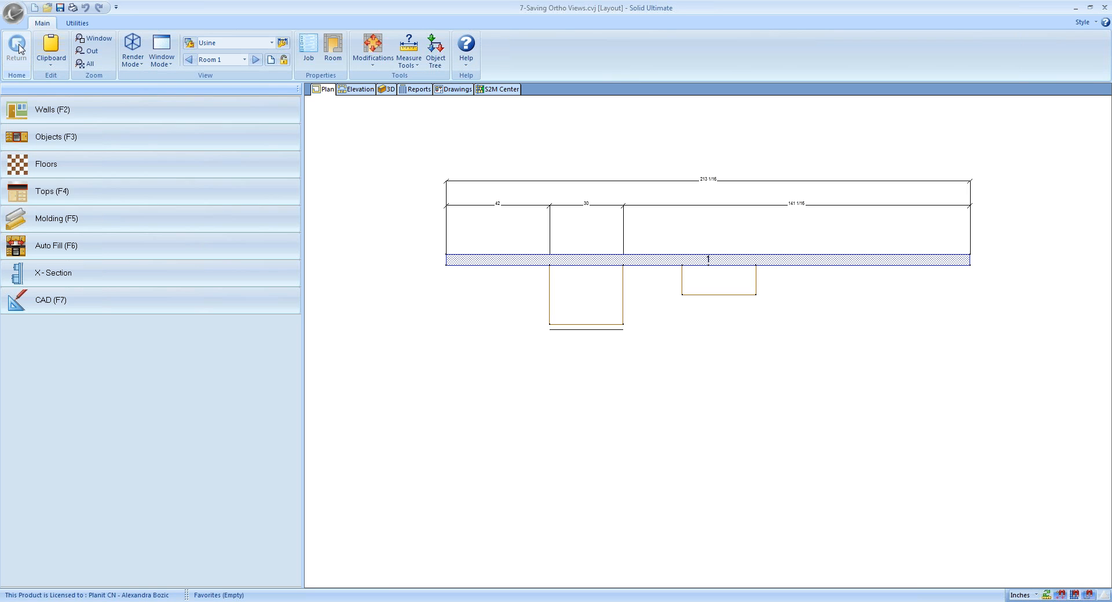
pyautogui.click(123, 113)
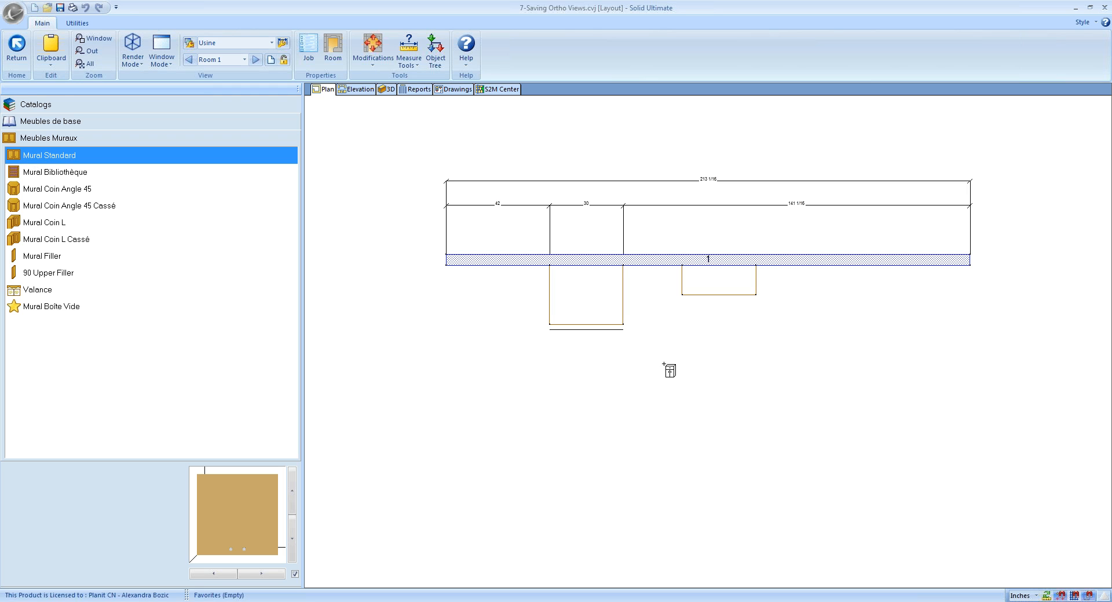
pyautogui.click(819, 304)
pyautogui.doubleClick(819, 294)
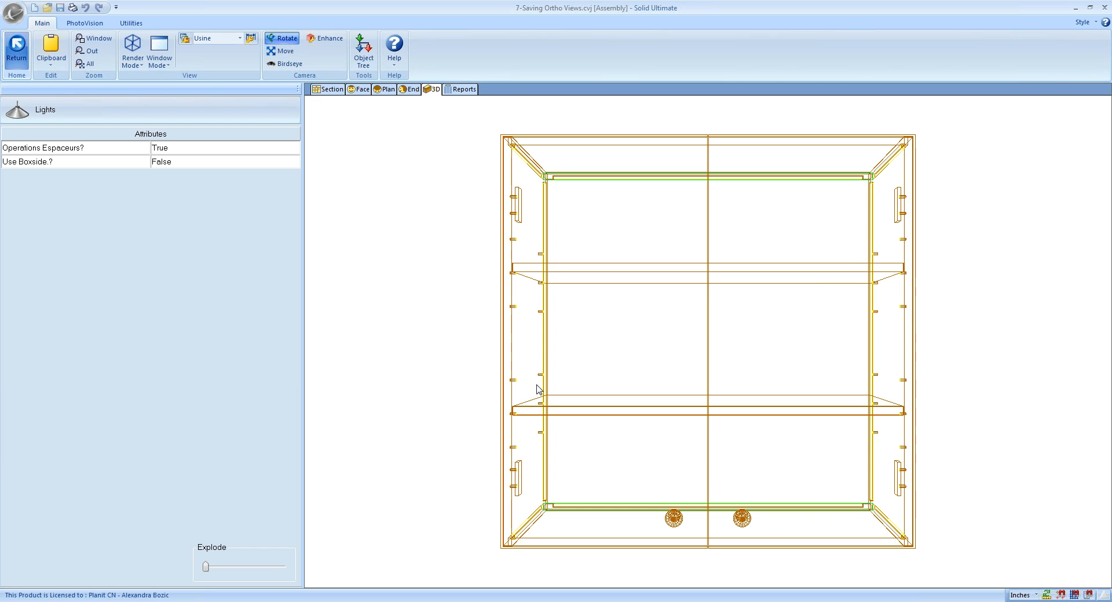
pyautogui.click(11, 72)
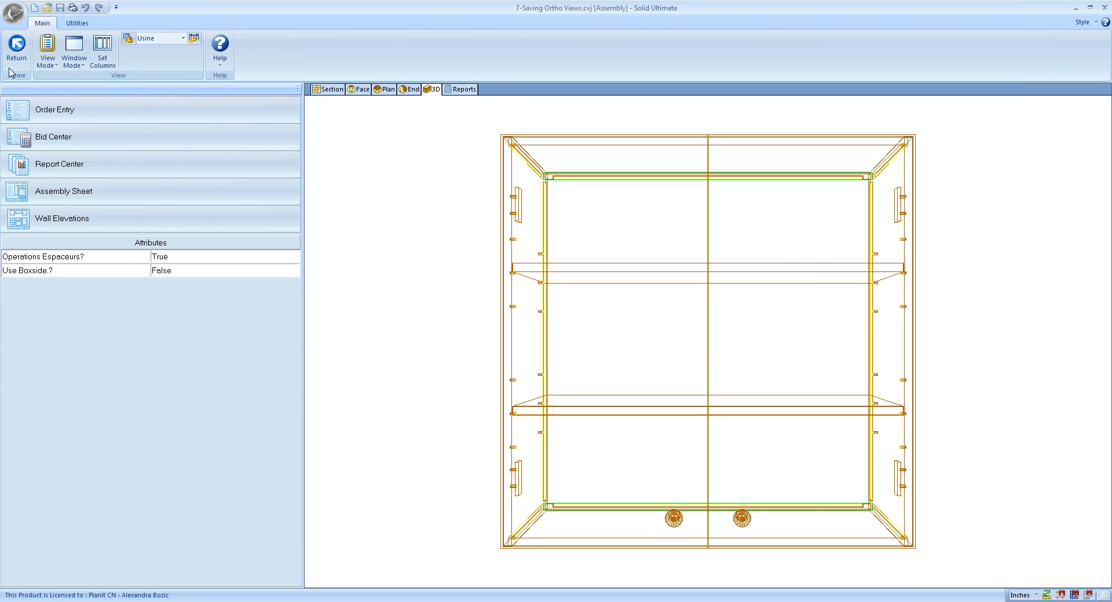
# Save the first Mural Standard cabinet back into its original catalog under the same name.
pyautogui.rightClick(687, 288)
pyautogui.moveTo(696, 322)
pyautogui.click(753, 323)
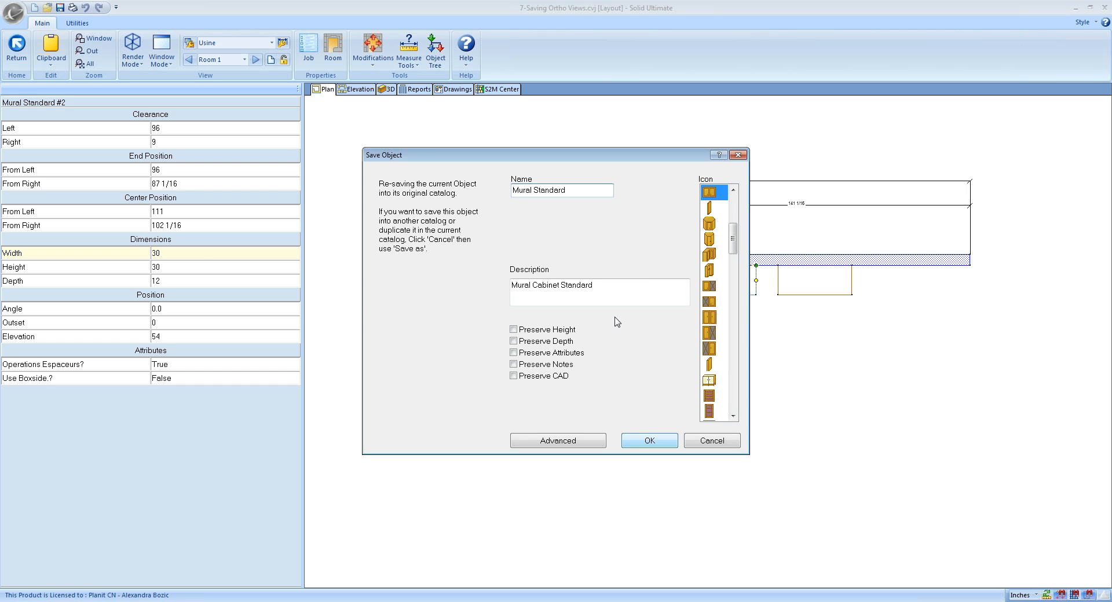
pyautogui.click(646, 442)
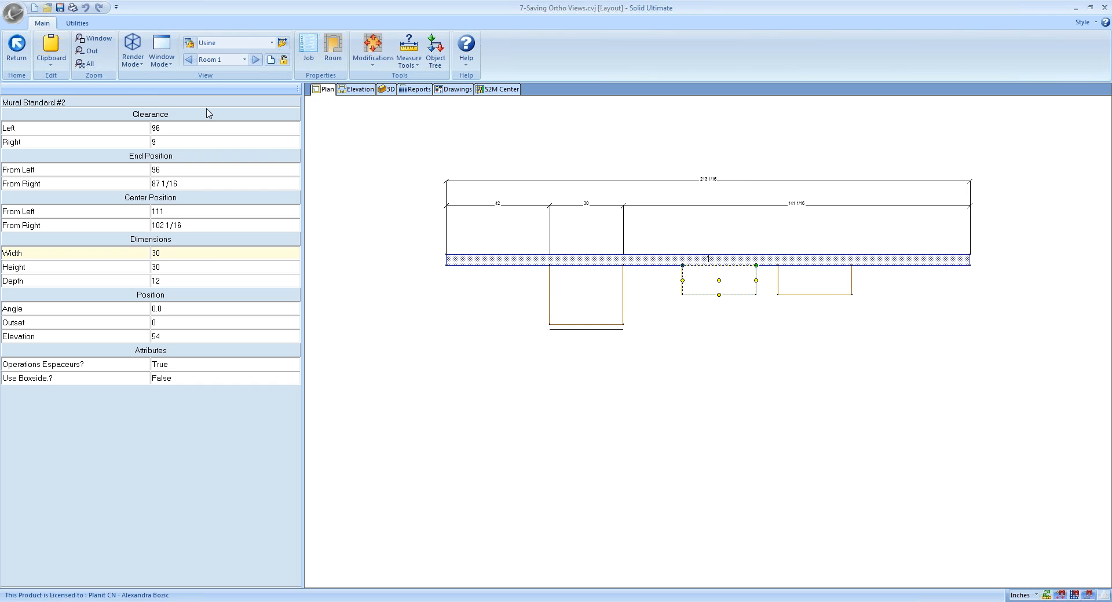
# Place a third Mural Standard cabinet about 175 inches from the wall's left end and inspect its 3D assembly view.
pyautogui.click(8, 56)
pyautogui.click(50, 137)
pyautogui.click(39, 156)
pyautogui.click(917, 299)
pyautogui.doubleClick(909, 290)
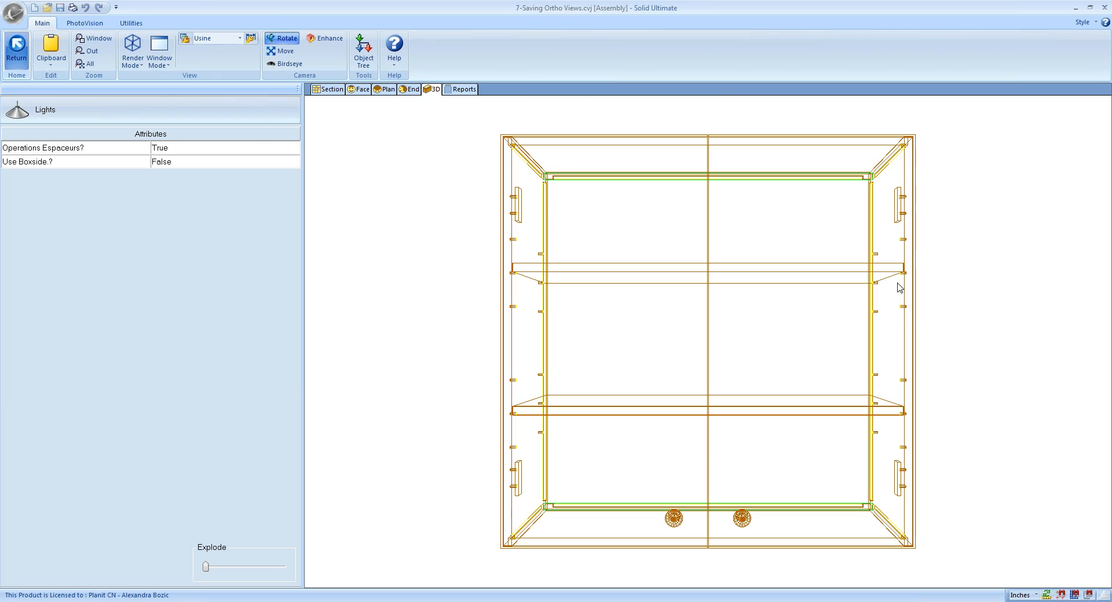
pyautogui.click(17, 49)
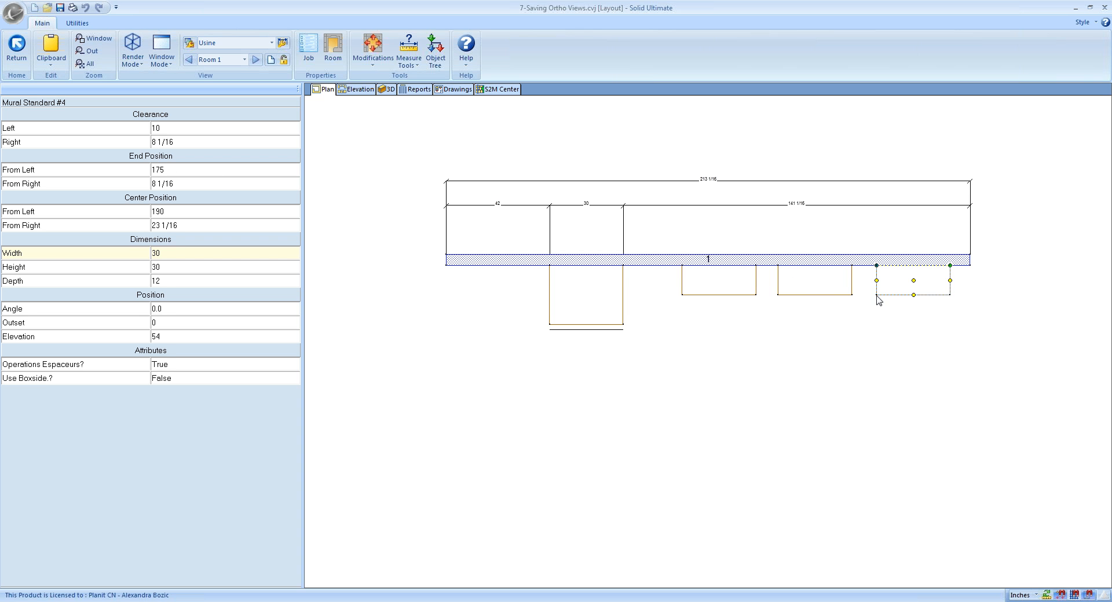
# Save the first Mural Standard cabinet as a new object named Mural Standard_N in Meubles Muraux.
pyautogui.rightClick(742, 290)
pyautogui.moveTo(735, 325)
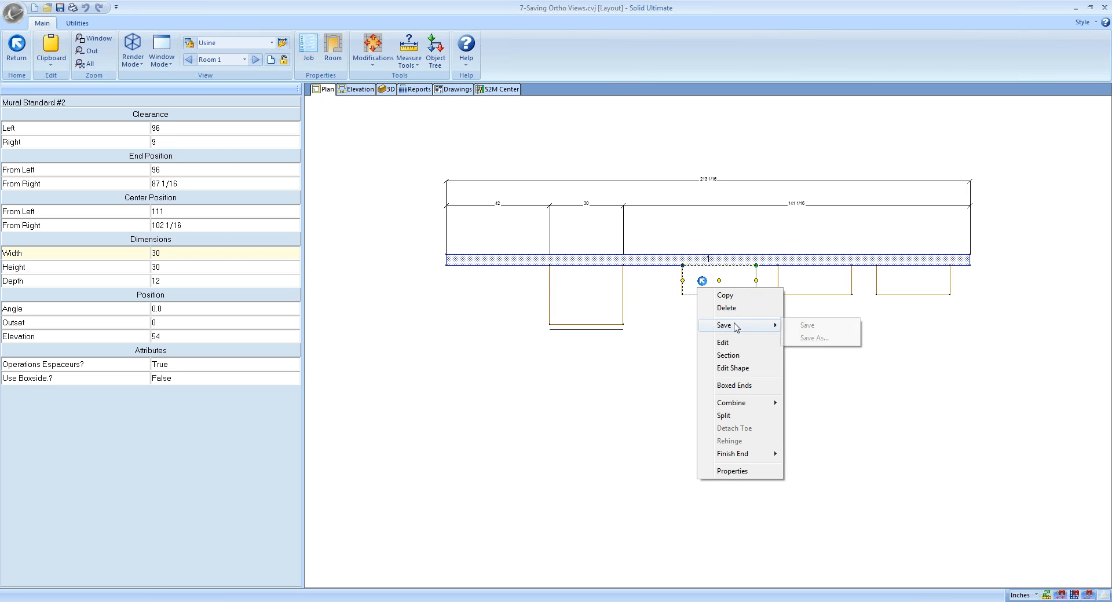
pyautogui.click(810, 338)
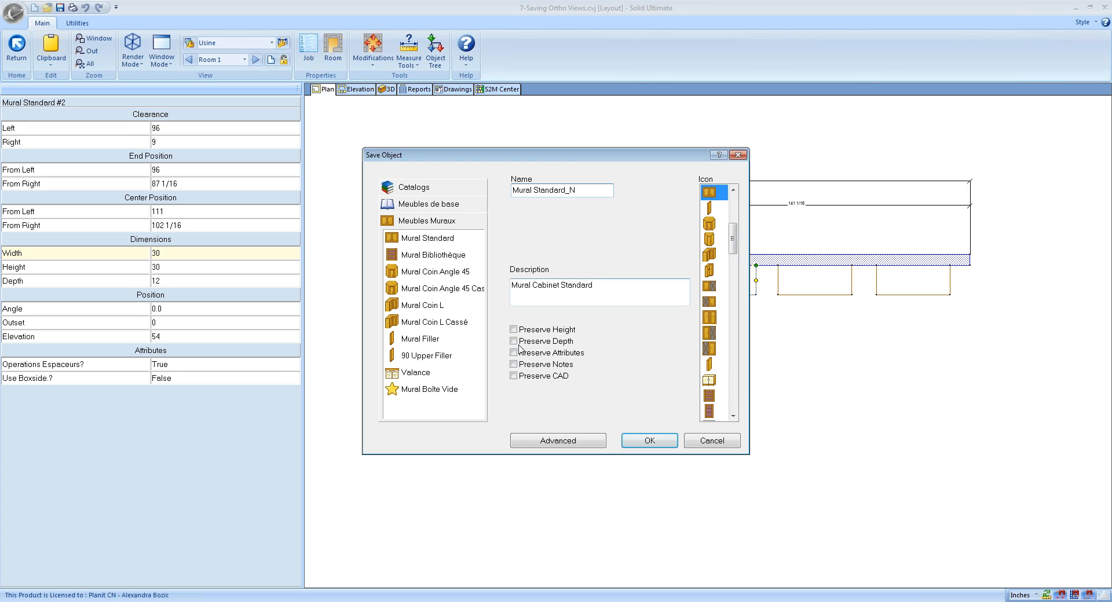
pyautogui.click(646, 440)
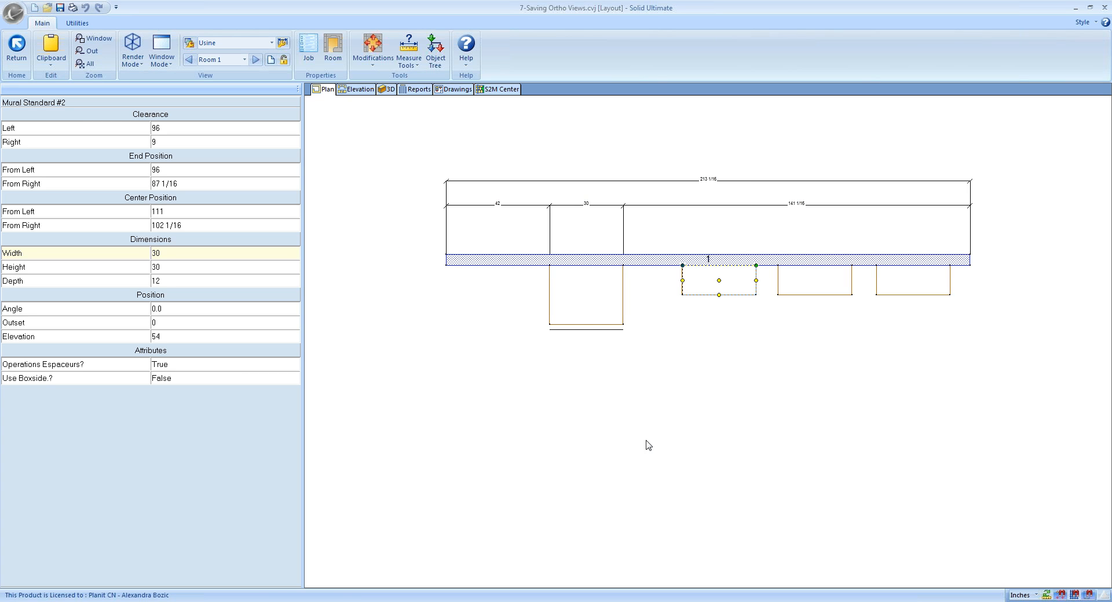
# Replace the first Mural Standard cabinet with a Mural Standard_N placed about 85 inches from the wall's left end.
pyautogui.press('Delete')
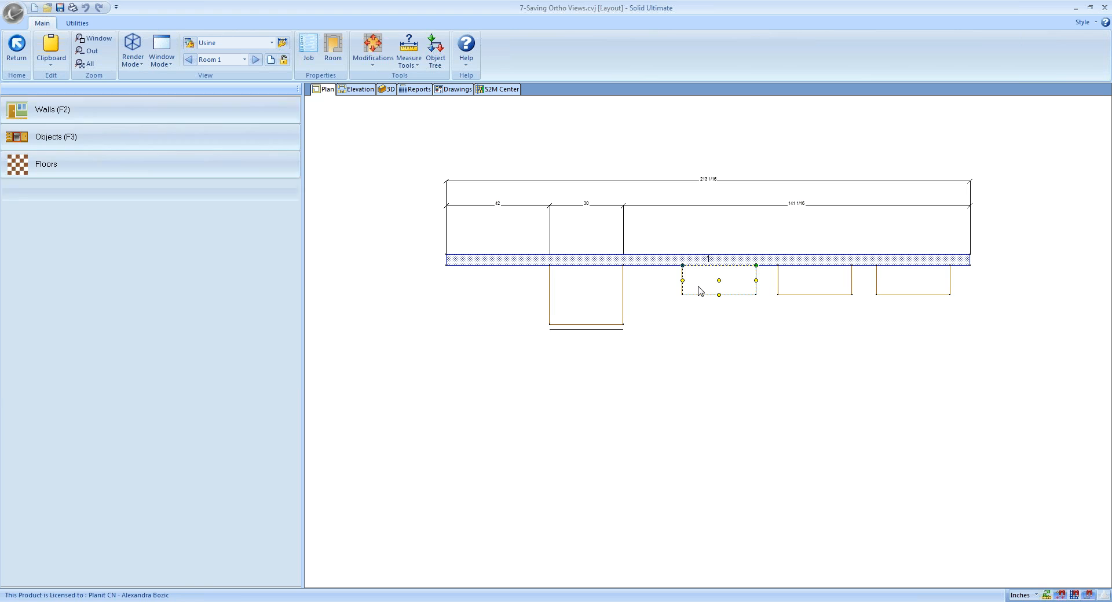
pyautogui.click(108, 143)
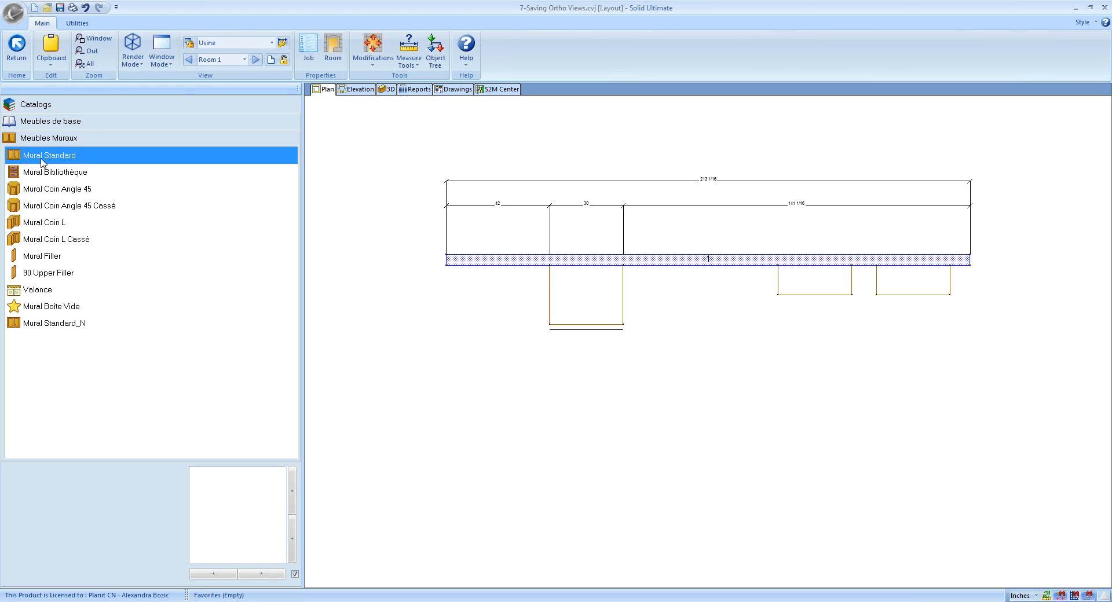
pyautogui.moveTo(33, 323); pyautogui.dragTo(663, 315)
# Rotate the Mural Standard_N cabinet's 3D assembly to an angled view, save it for the assembly sheet, and return to the plan.
pyautogui.doubleClick(700, 284)
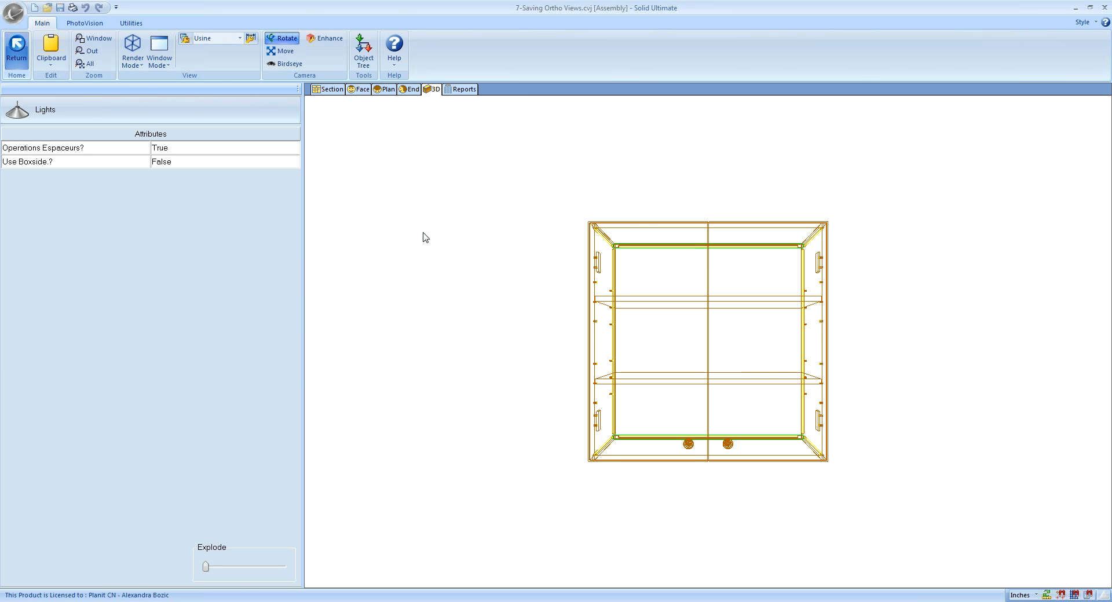
pyautogui.moveTo(529, 285)
pyautogui.mouseDown()
pyautogui.moveTo(343, 273)
pyautogui.moveTo(442, 411)
pyautogui.moveTo(492, 423)
pyautogui.moveTo(472, 421)
pyautogui.mouseUp()
pyautogui.rightClick(462, 331)
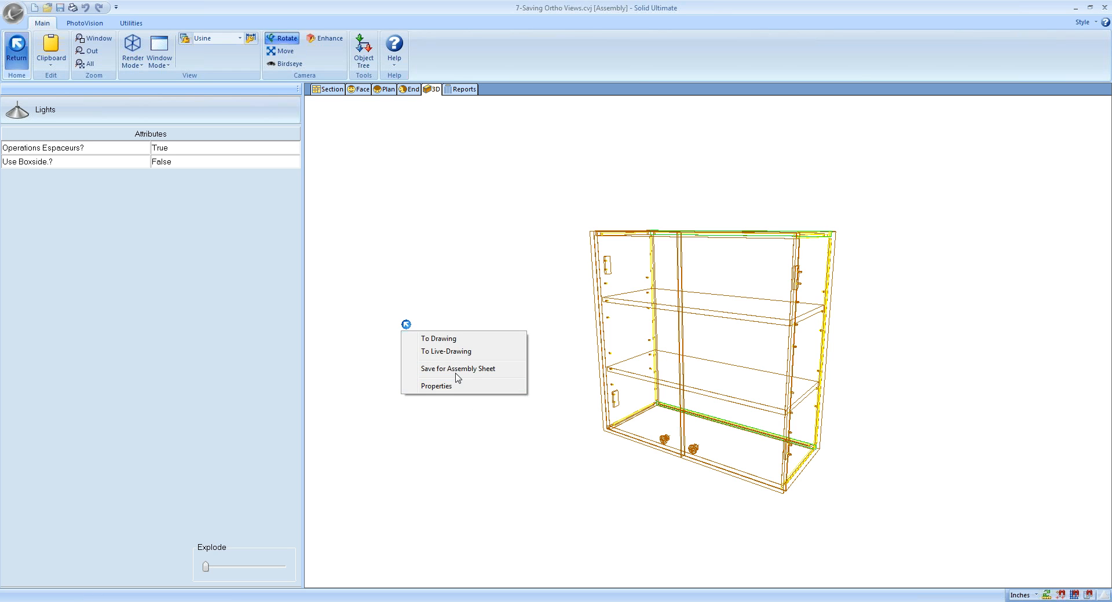
pyautogui.click(457, 369)
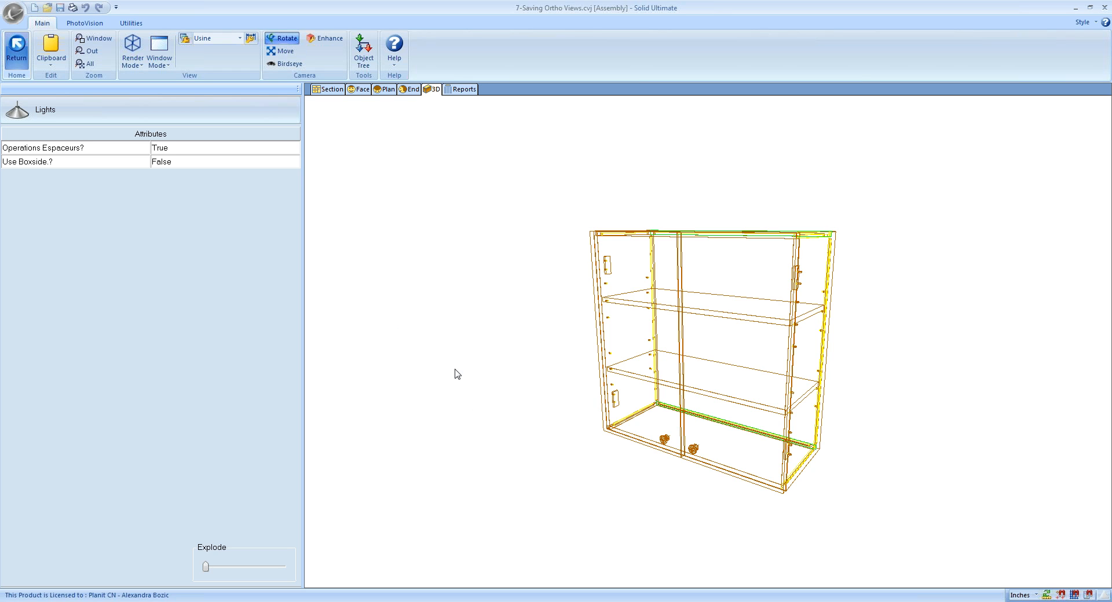
pyautogui.click(7, 49)
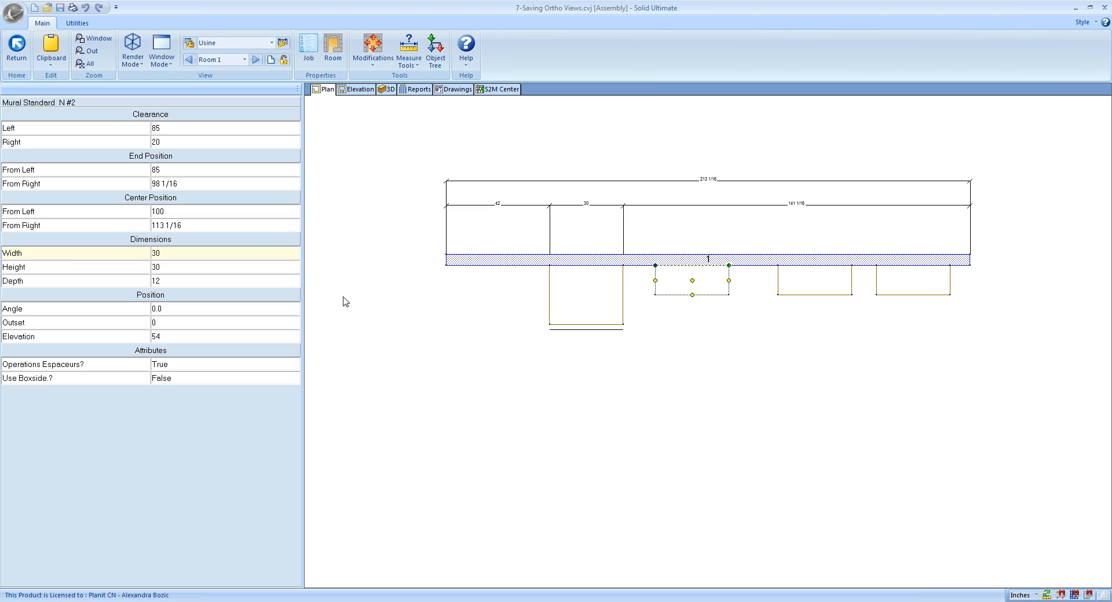
# Re-save the modified Mural Standard_N cabinet into its original catalog under the same name.
pyautogui.rightClick(724, 295)
pyautogui.moveTo(726, 326)
pyautogui.click(799, 328)
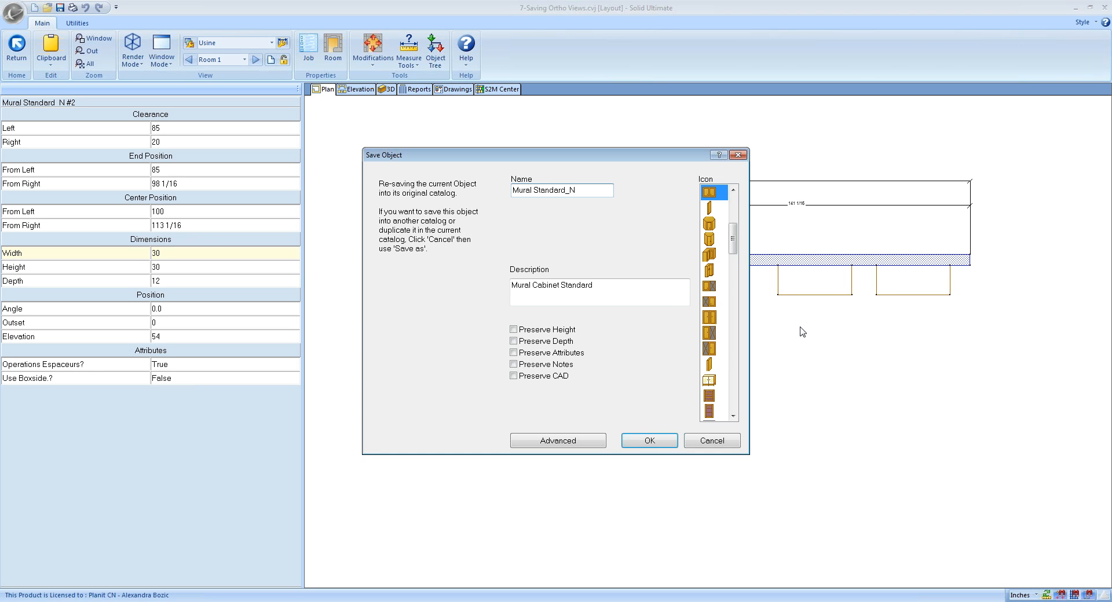
pyautogui.click(659, 449)
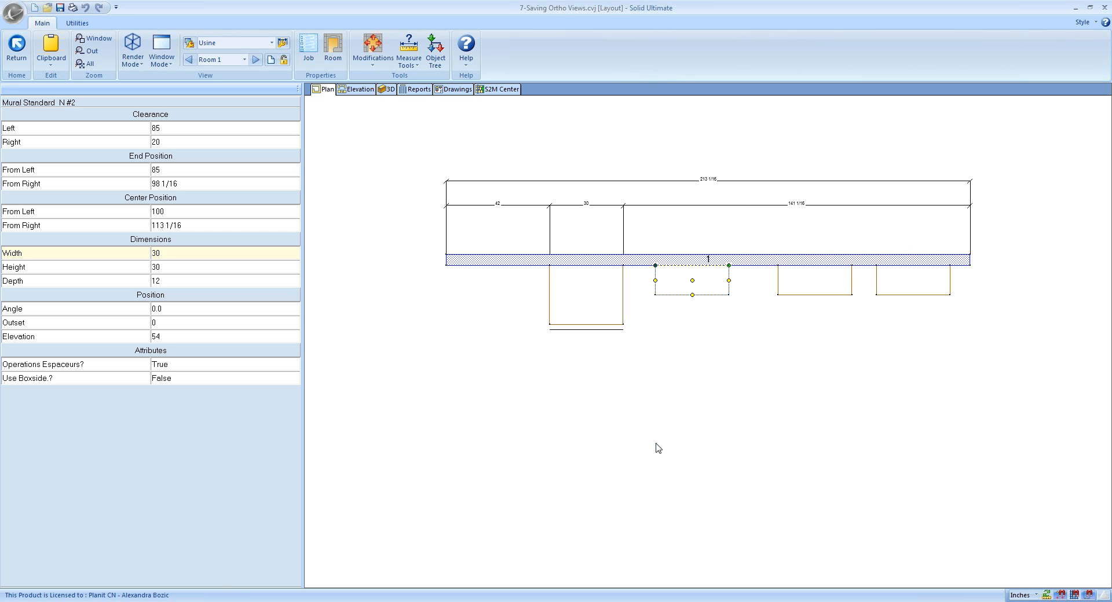
# Replace the Mural Standard_N cabinet with a fresh copy from Meubles Muraux, inspect its 3D assembly view, and return to the plan.
pyautogui.press('Delete')
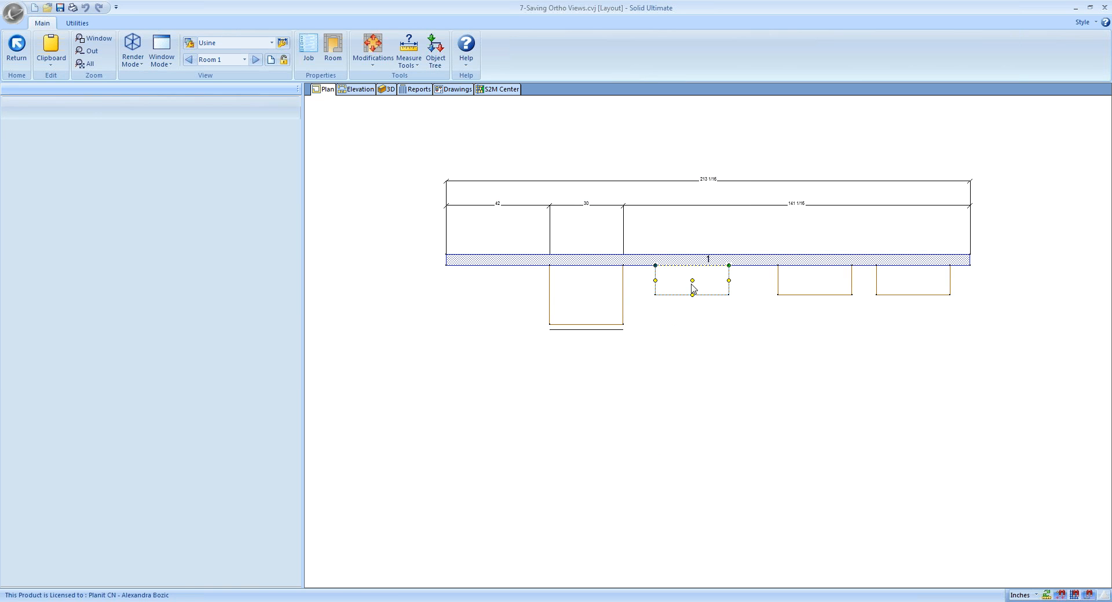
pyautogui.click(30, 142)
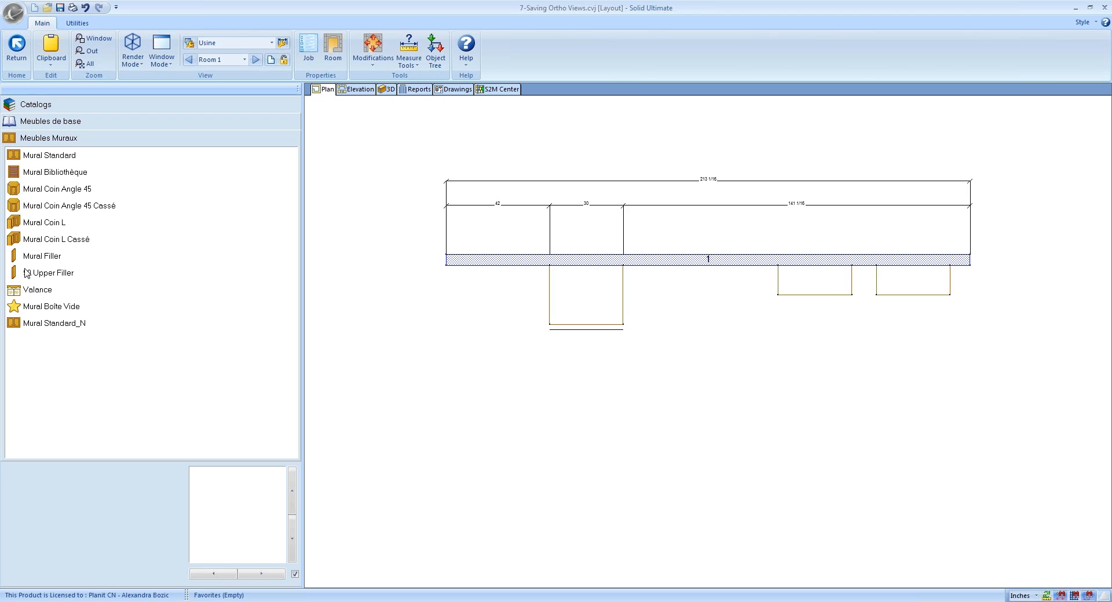
pyautogui.click(38, 325)
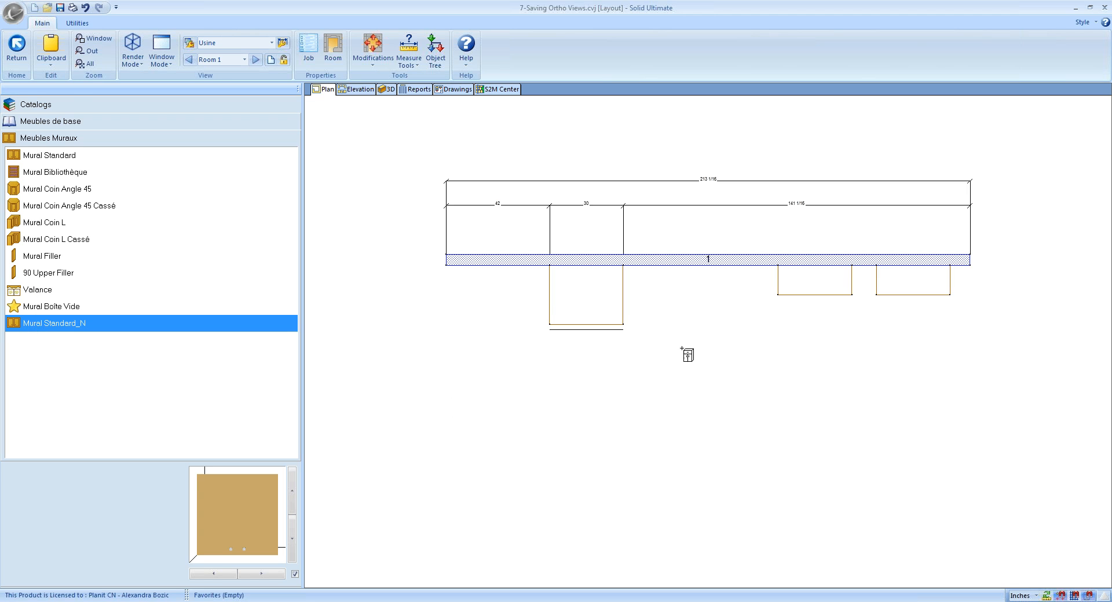
pyautogui.click(688, 311)
pyautogui.doubleClick(680, 288)
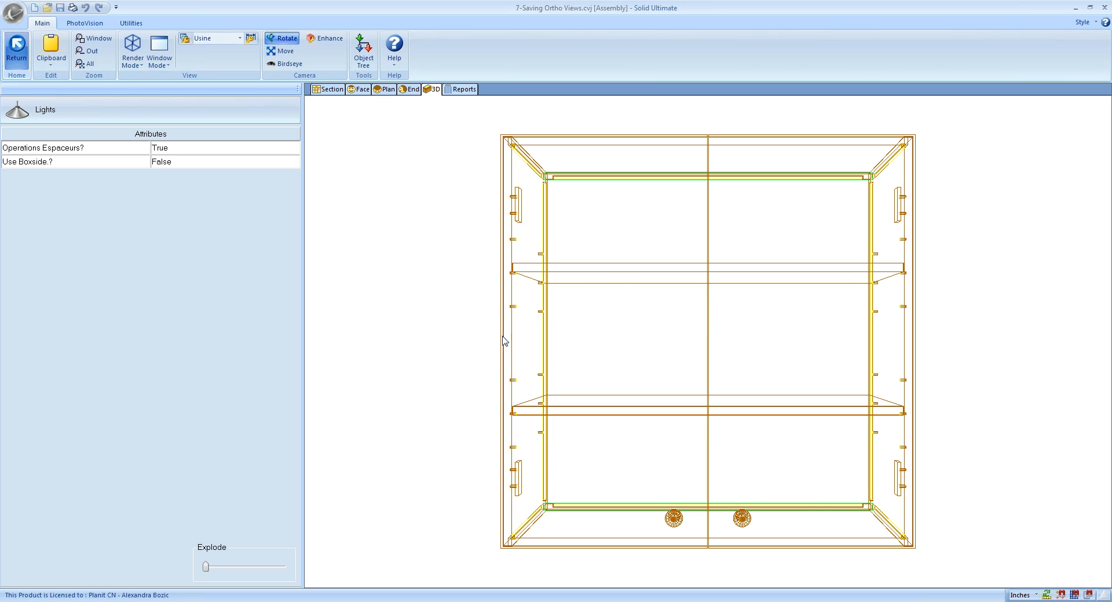
pyautogui.scroll(-1, 474, 344)
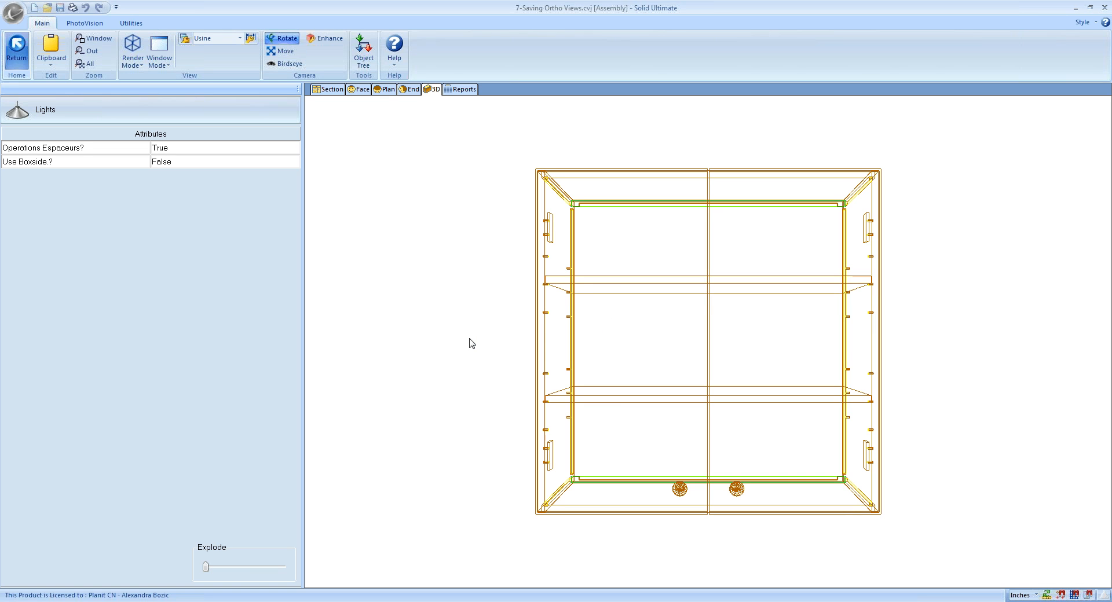
pyautogui.click(18, 60)
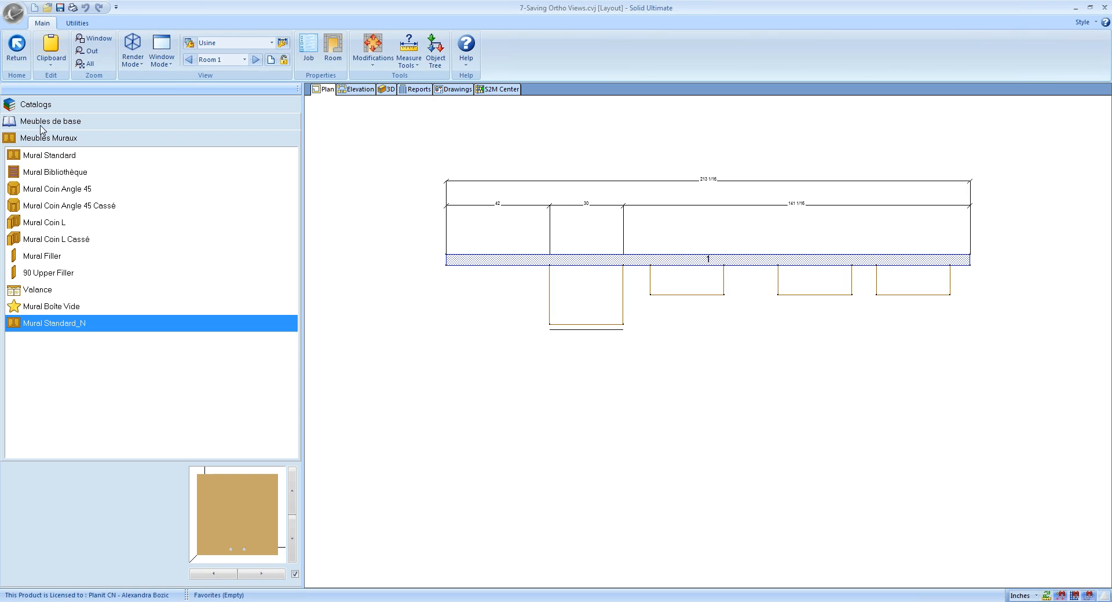
# Replace the Mural Standard_N cabinet with a Bas Standard about 19 inches from the existing base cabinet and inspect its 3D assembly view.
pyautogui.click(41, 125)
pyautogui.click(43, 154)
pyautogui.click(46, 155)
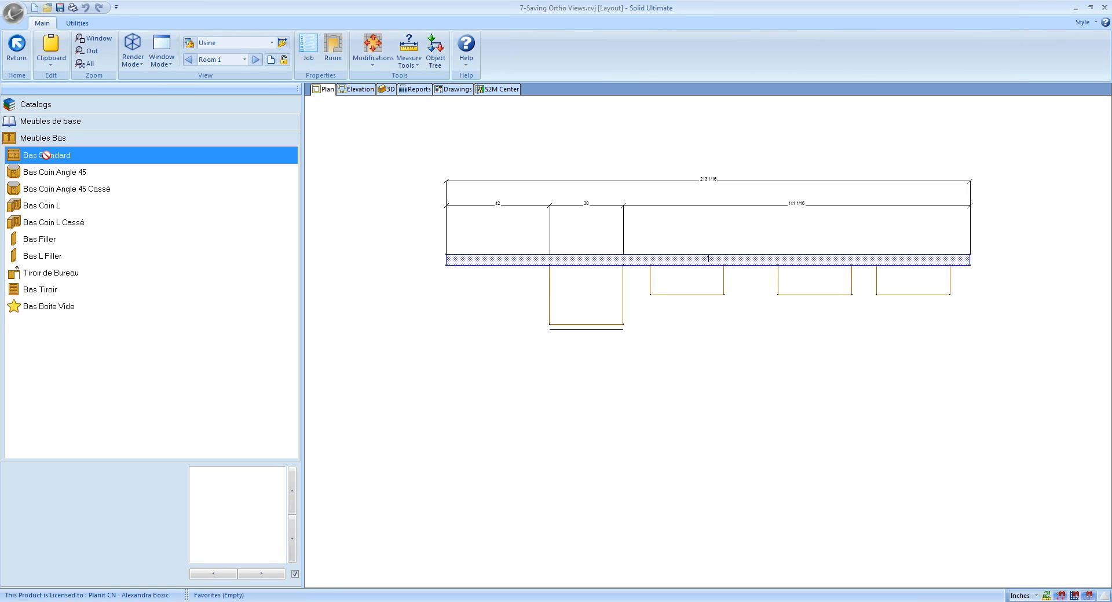
pyautogui.click(712, 283)
pyautogui.press('Delete')
pyautogui.click(186, 141)
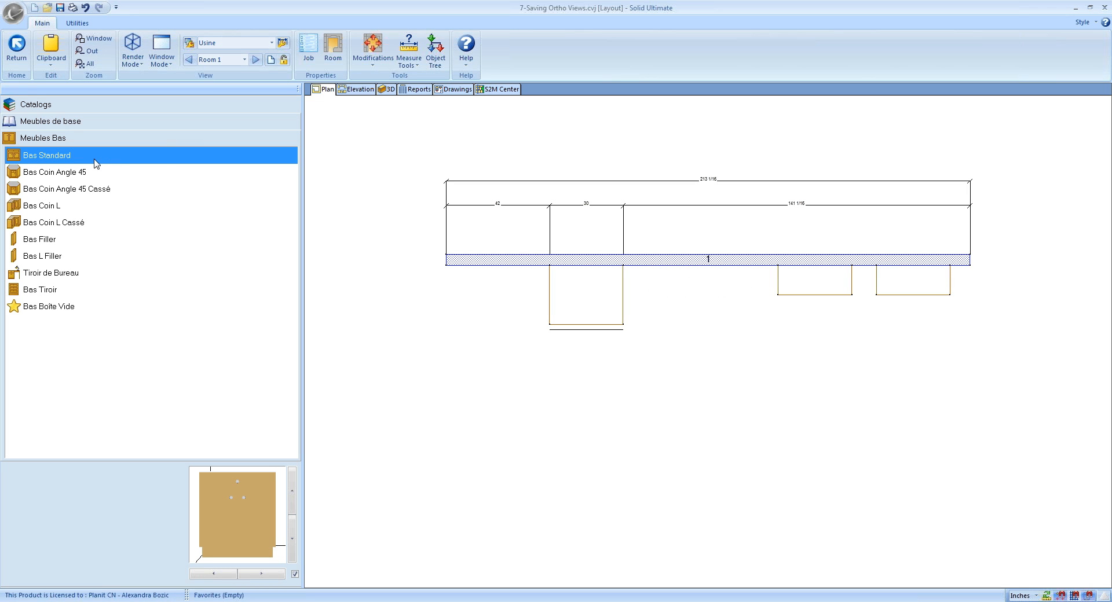
pyautogui.click(708, 296)
pyautogui.doubleClick(707, 296)
pyautogui.moveTo(462, 261); pyautogui.dragTo(464, 309)
pyautogui.scroll(-2, 464, 312)
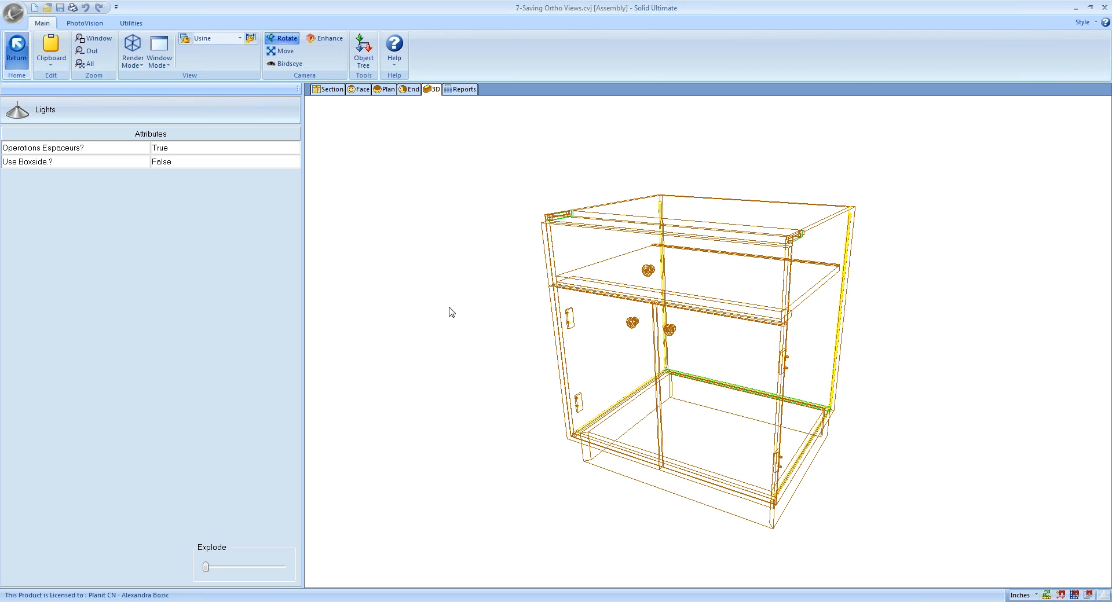
pyautogui.click(17, 46)
# Close the 7-Saving Ortho Views job without saving the changes.
pyautogui.click(12, 12)
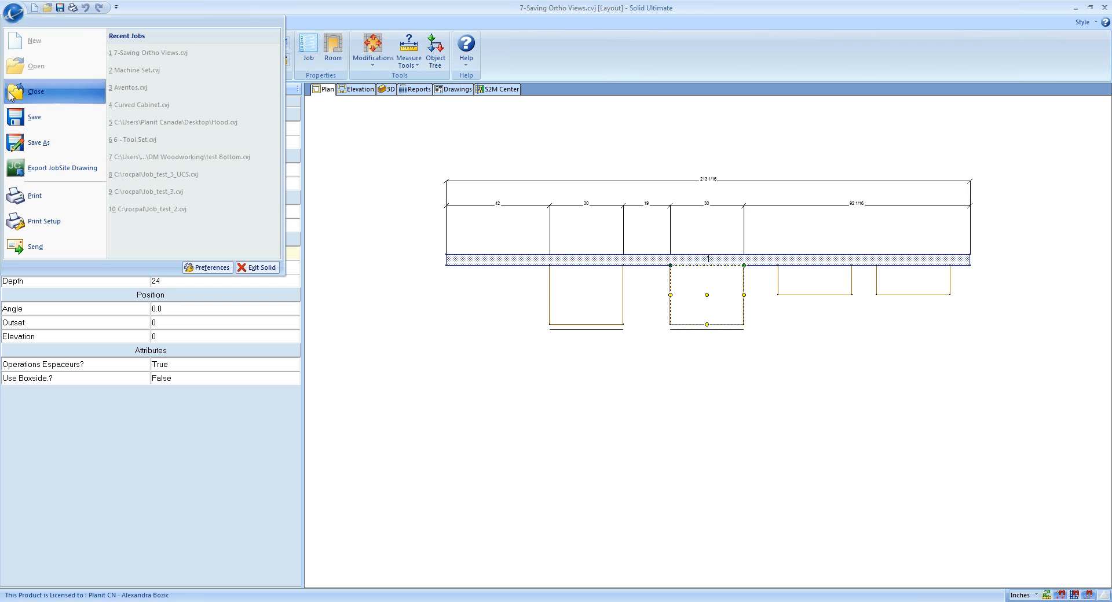
pyautogui.click(23, 92)
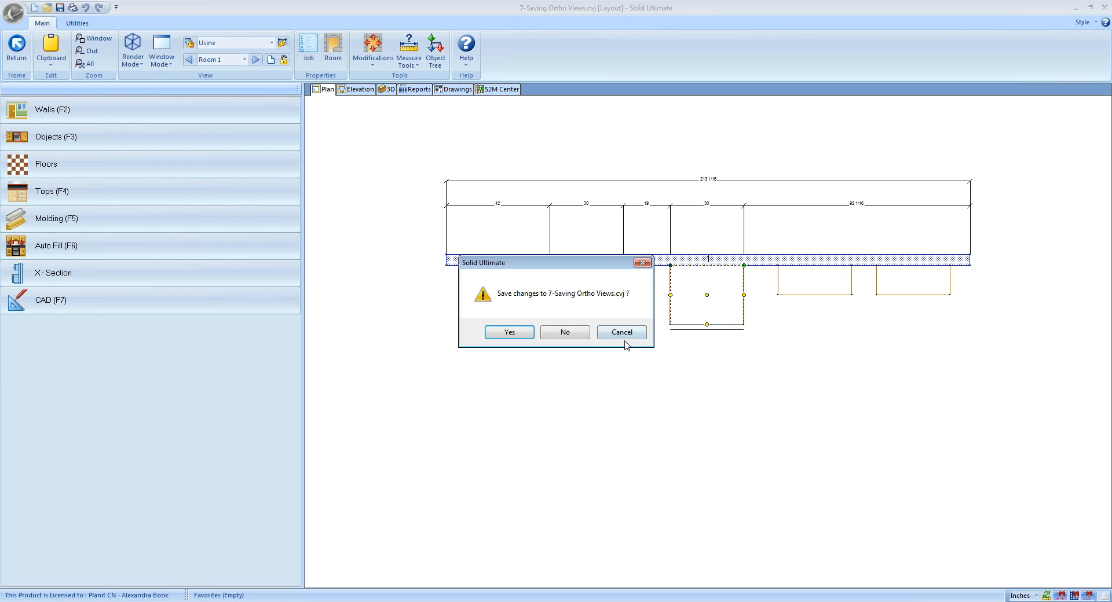
pyautogui.click(588, 336)
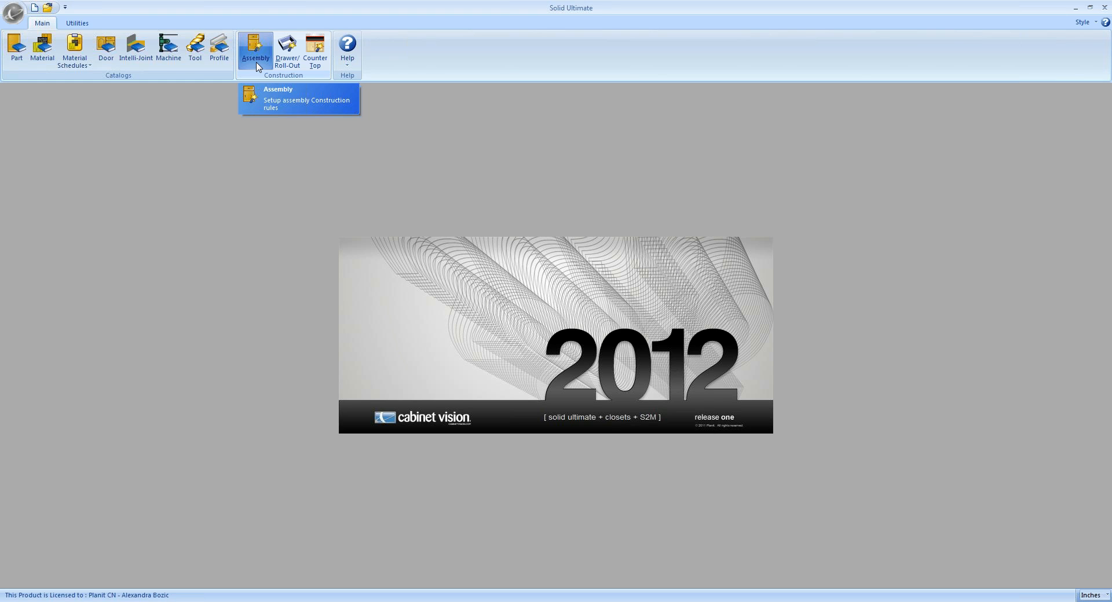
# Open the Line Boring settings under Opérations for the C concept plus (C-Pied) assembly construction.
pyautogui.click(257, 61)
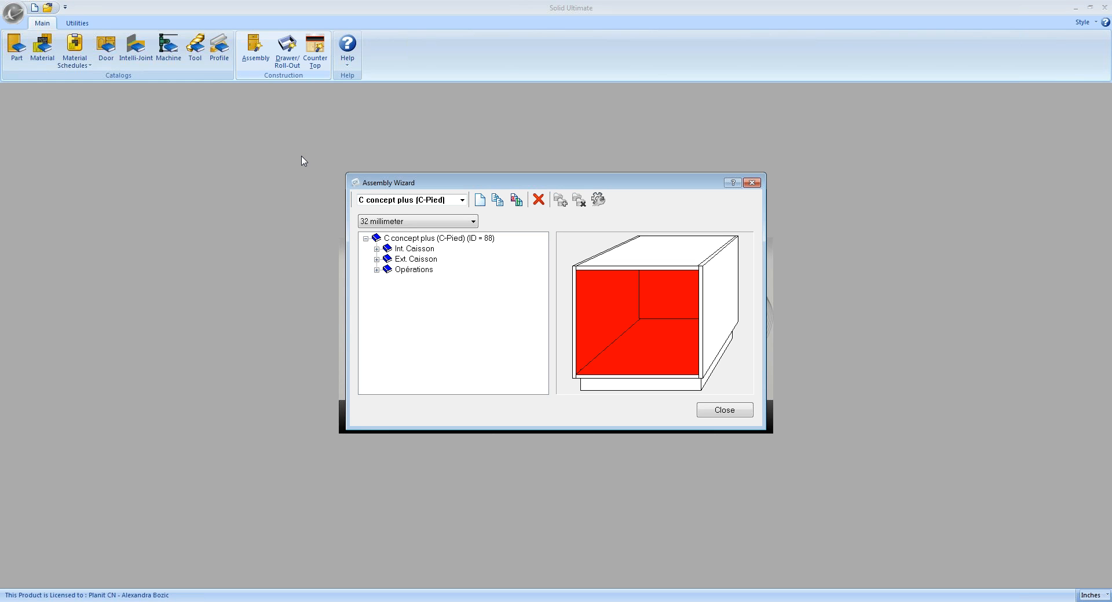
pyautogui.click(377, 270)
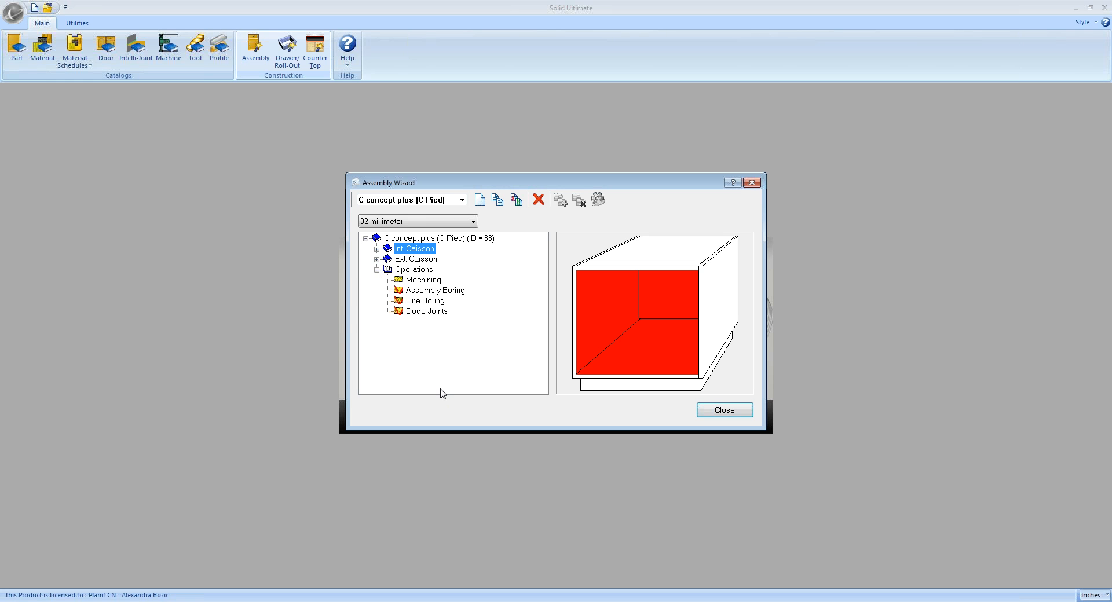
pyautogui.click(426, 301)
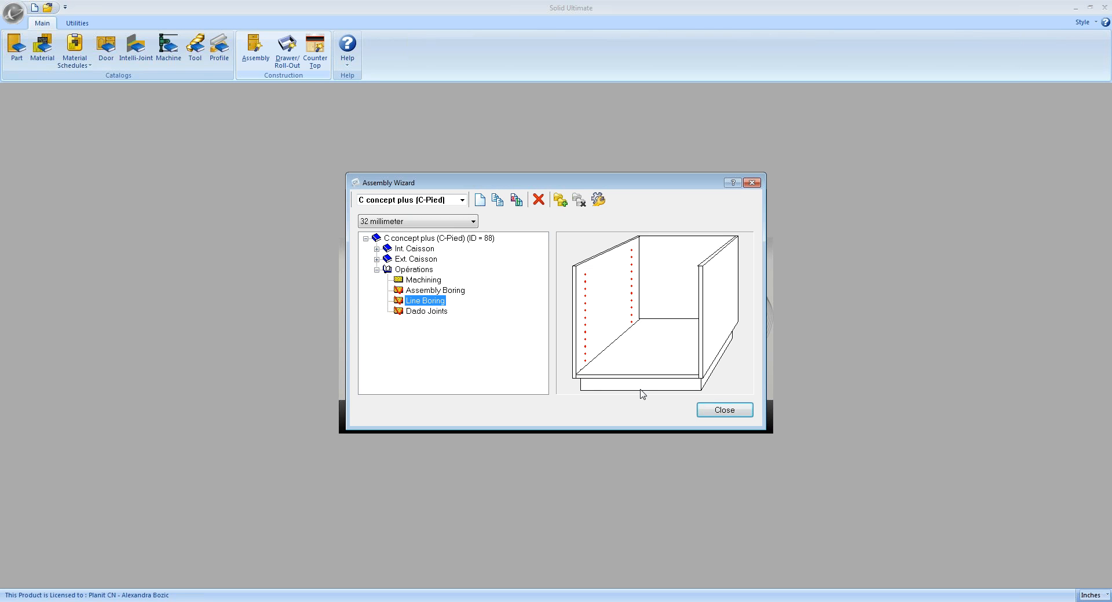
pyautogui.click(602, 197)
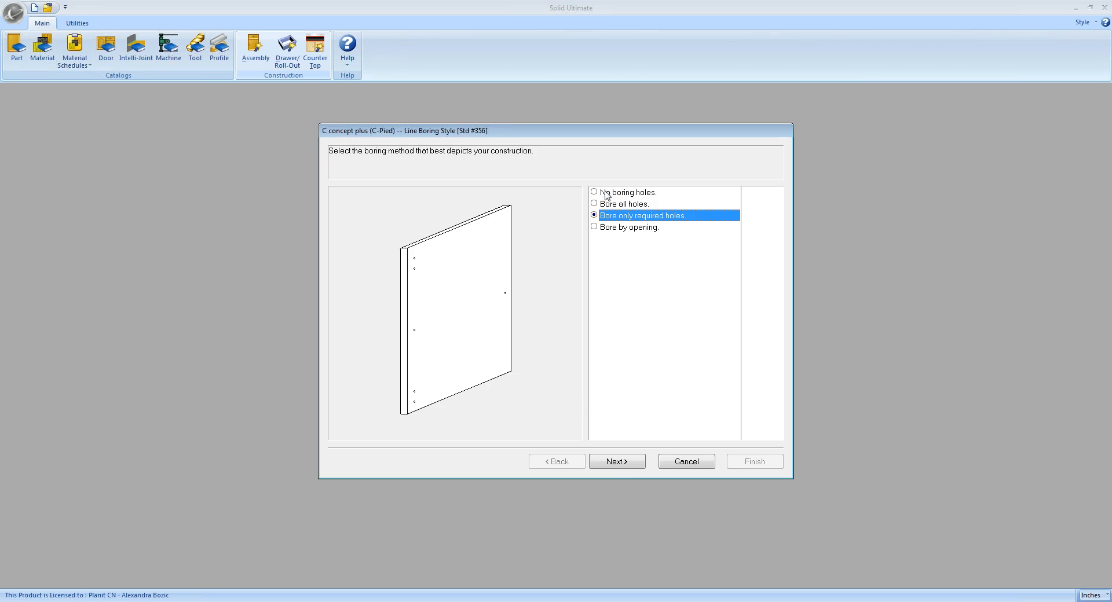
# Review the line boring questions through Line Bore Spacing, examine the custom Value option, reselect 64mm, and cancel the wizard.
pyautogui.click(628, 470)
pyautogui.click(628, 472)
pyautogui.click(629, 472)
pyautogui.click(629, 472)
pyautogui.click(628, 472)
pyautogui.click(629, 473)
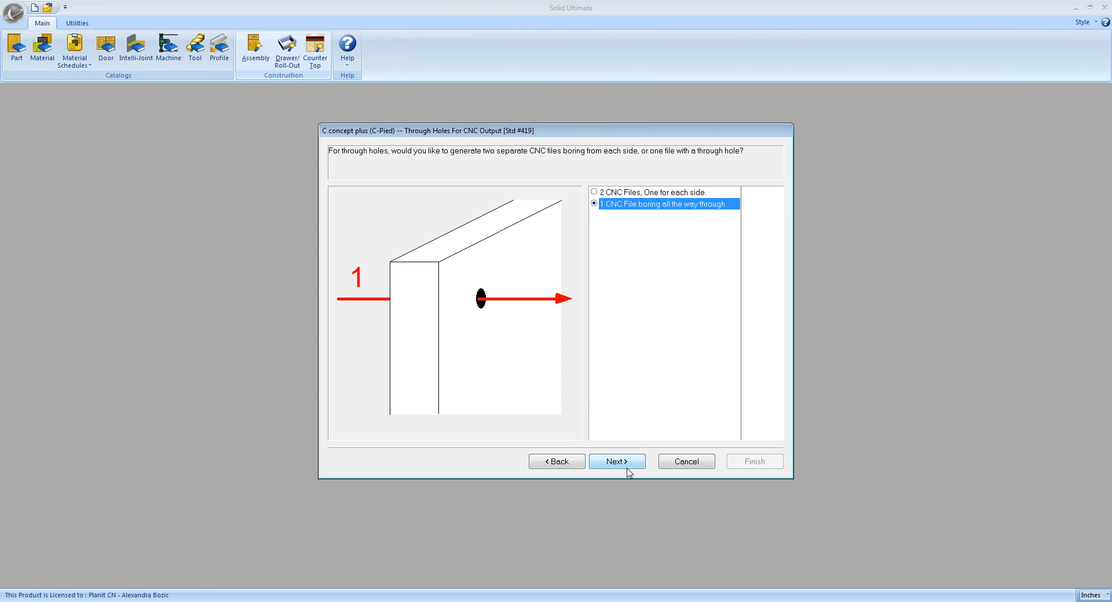
pyautogui.click(628, 467)
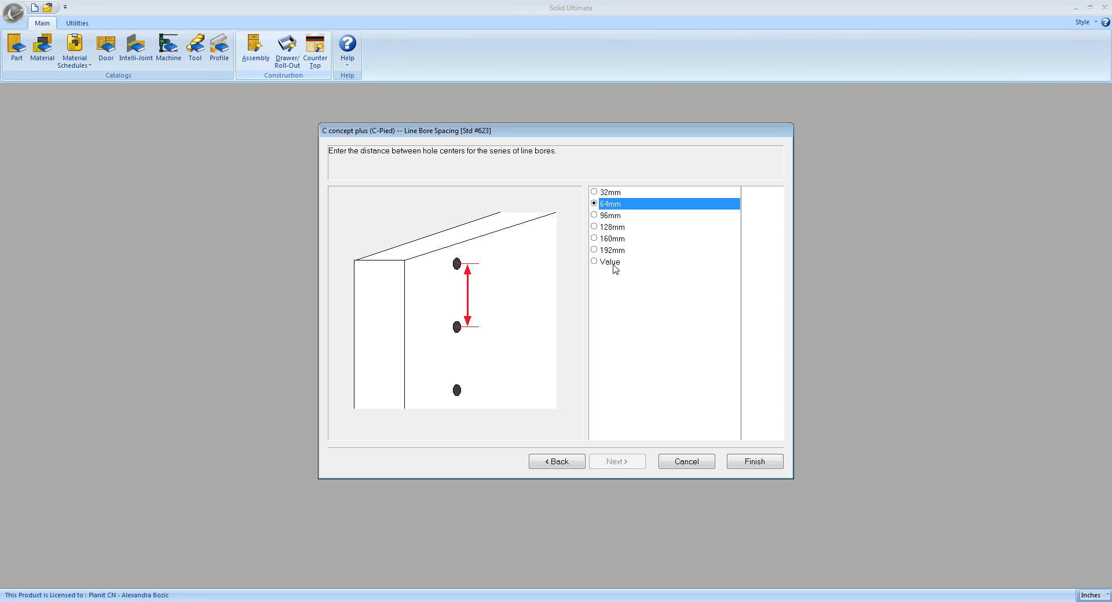
pyautogui.click(594, 262)
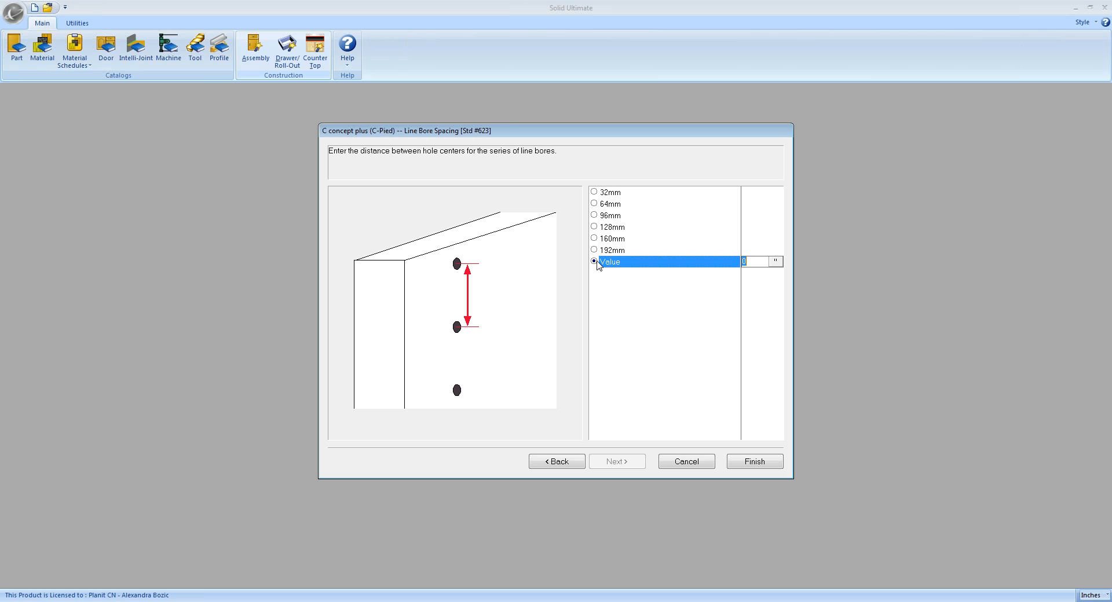
pyautogui.click(598, 205)
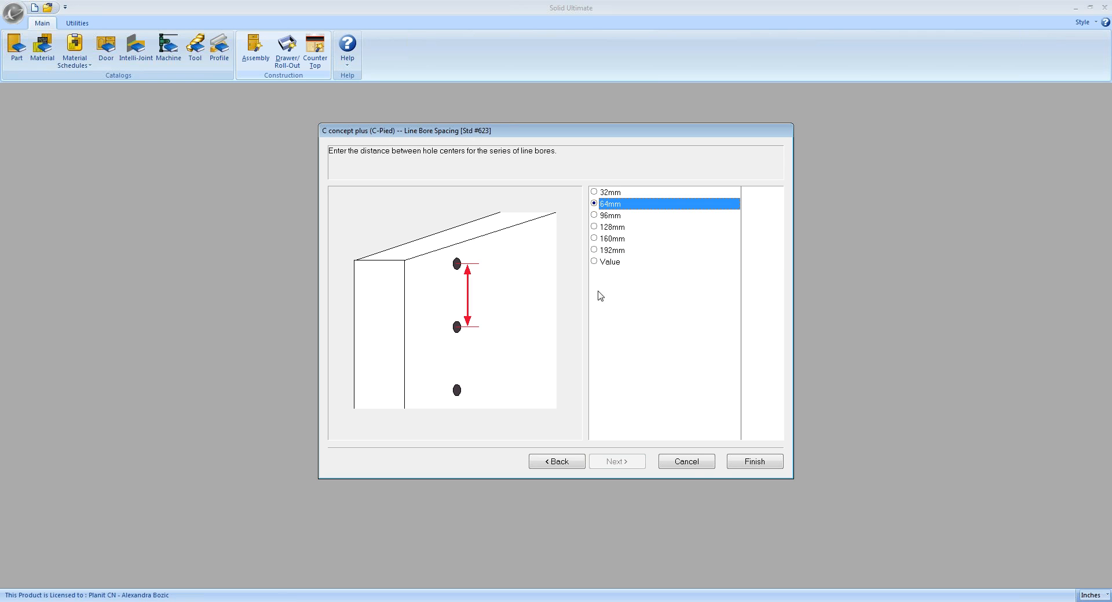
pyautogui.click(707, 464)
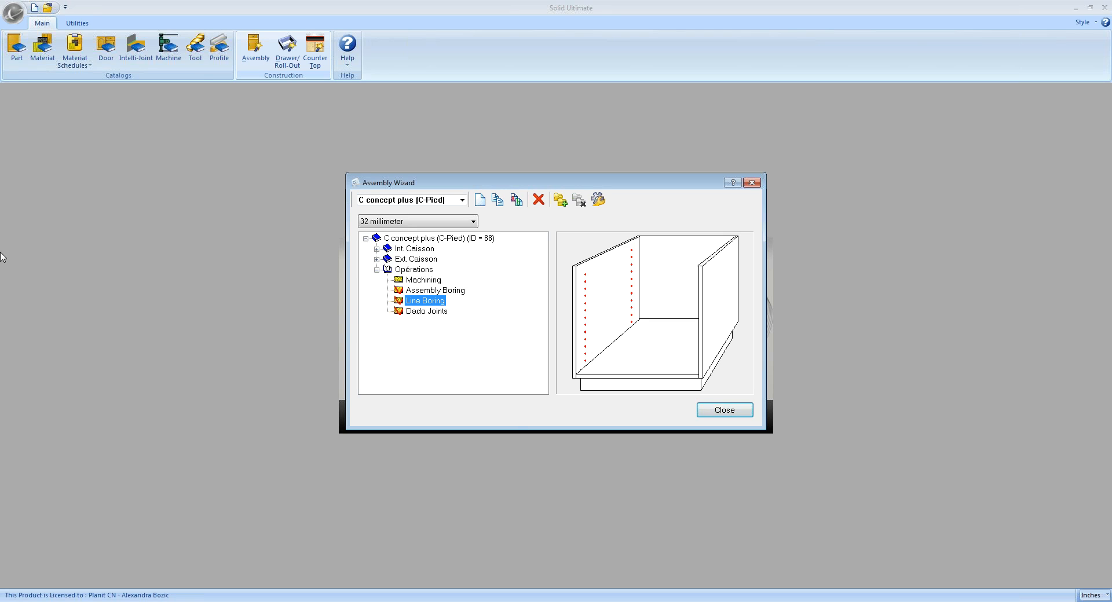
# Open the Finished End settings under Ext. Caisson for the C concept plus (C-Pied) construction.
pyautogui.click(377, 269)
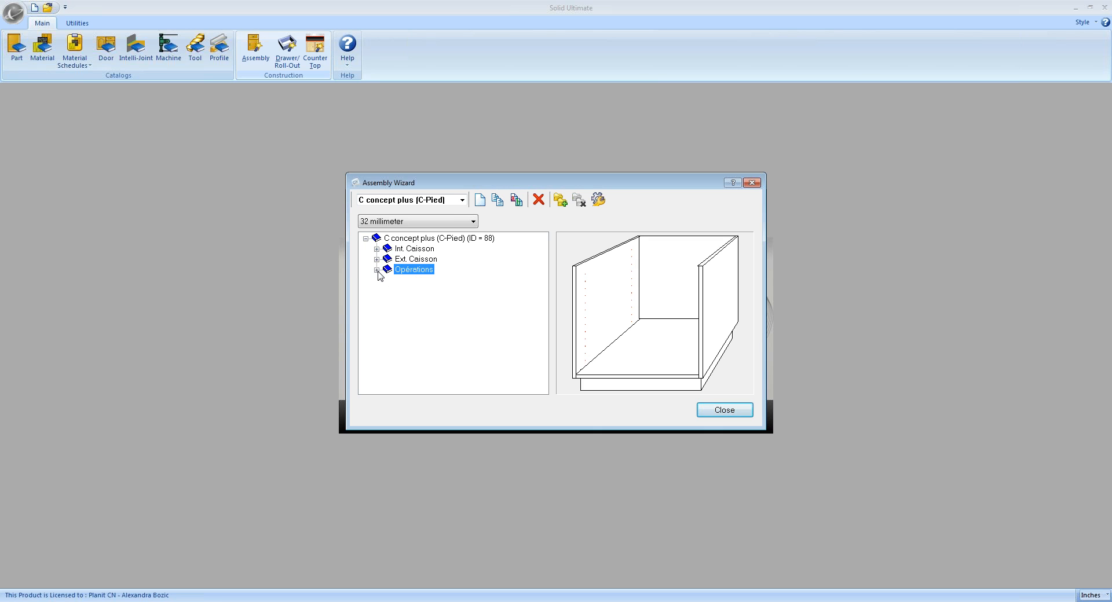
pyautogui.click(376, 259)
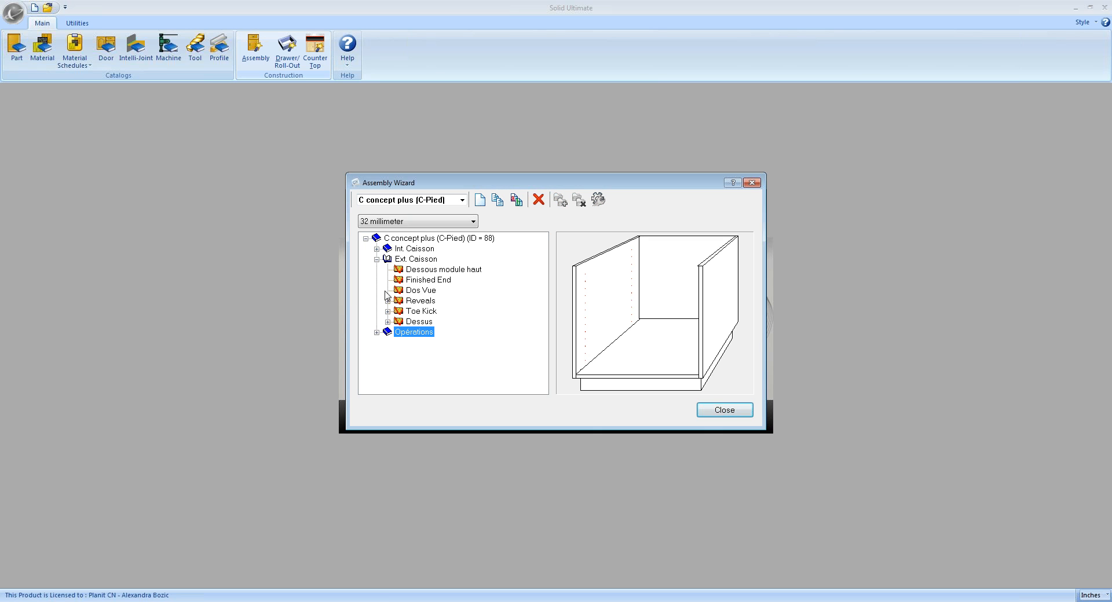
pyautogui.click(421, 282)
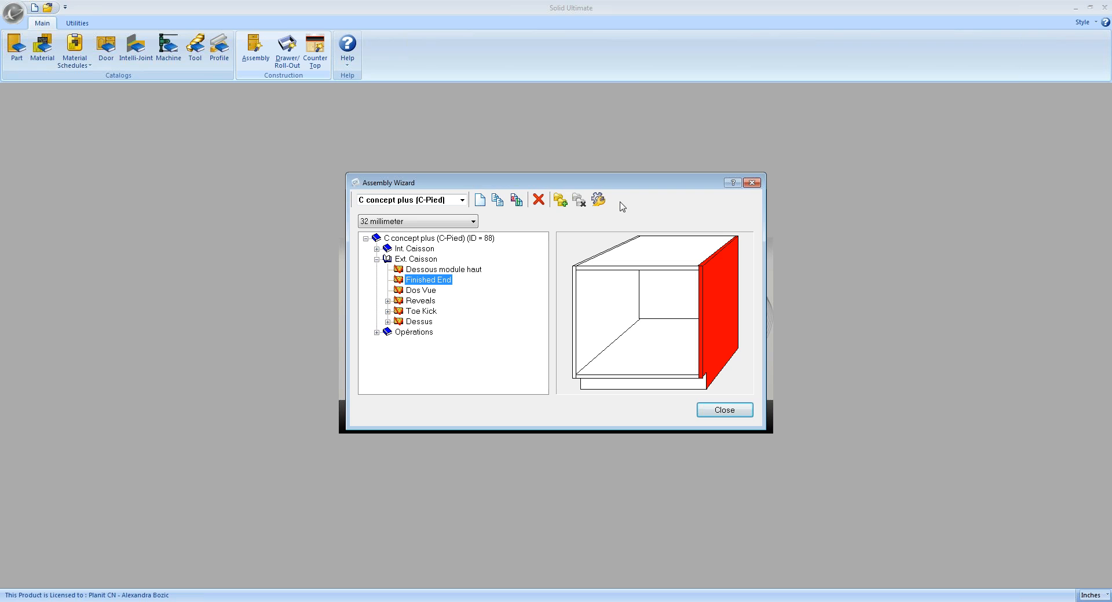
pyautogui.click(601, 200)
# Review the finished end questions through Applied End placement, examine the Inside option, and cancel the wizard.
pyautogui.click(613, 462)
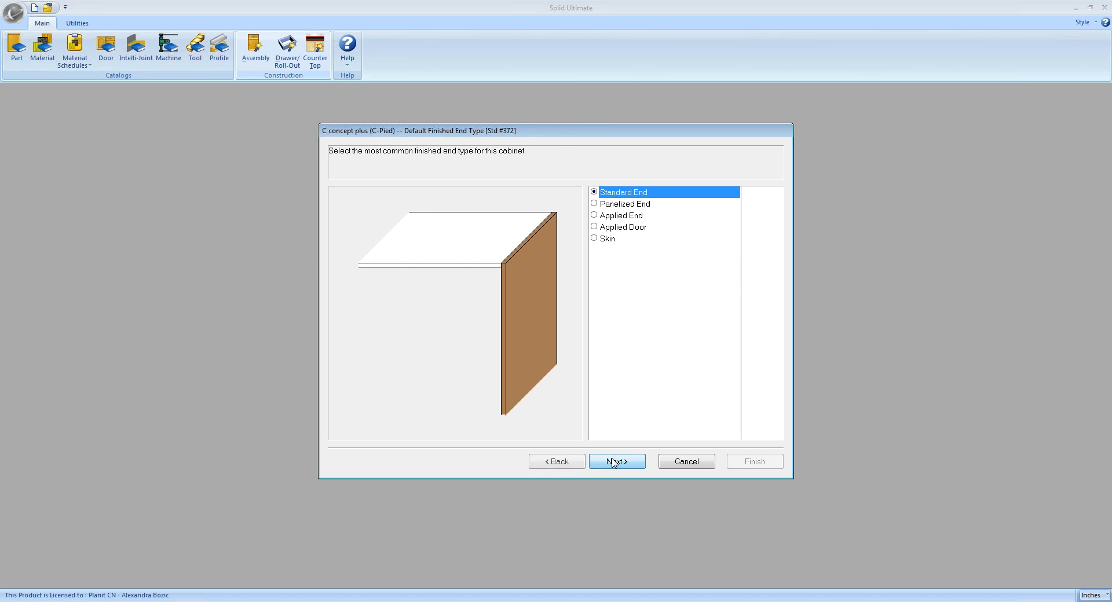
pyautogui.click(614, 462)
pyautogui.click(613, 462)
pyautogui.click(614, 462)
pyautogui.click(614, 462)
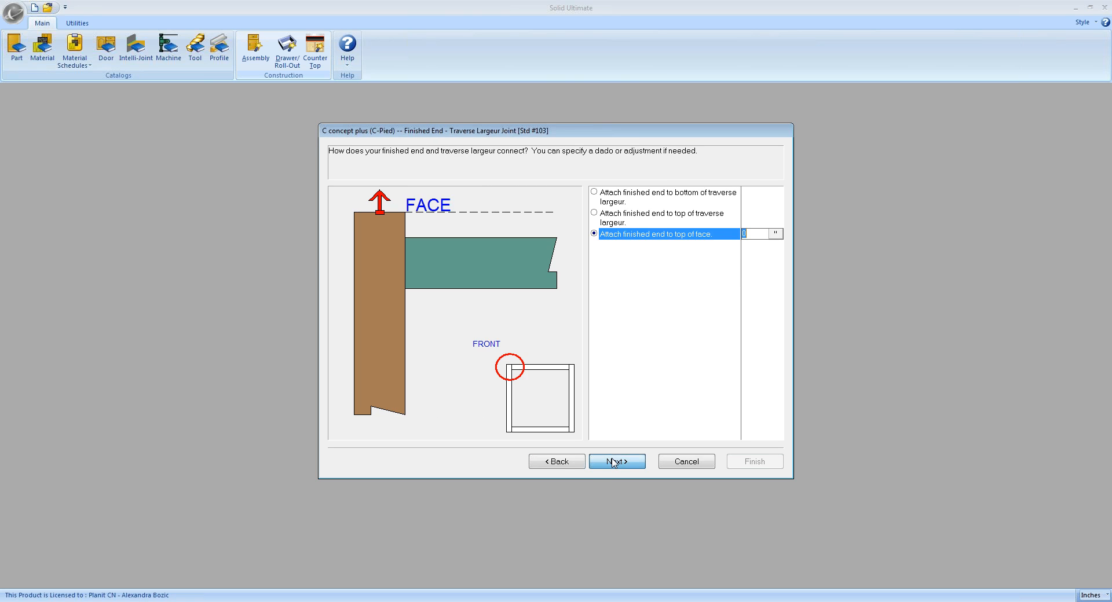
pyautogui.click(614, 463)
pyautogui.click(614, 462)
pyautogui.click(614, 462)
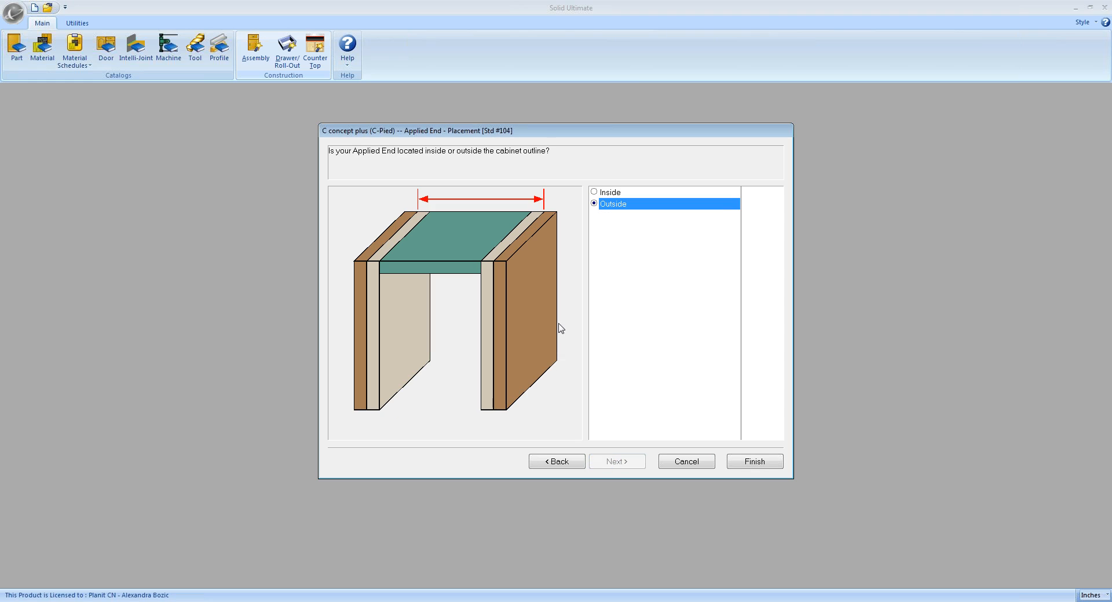
pyautogui.click(599, 197)
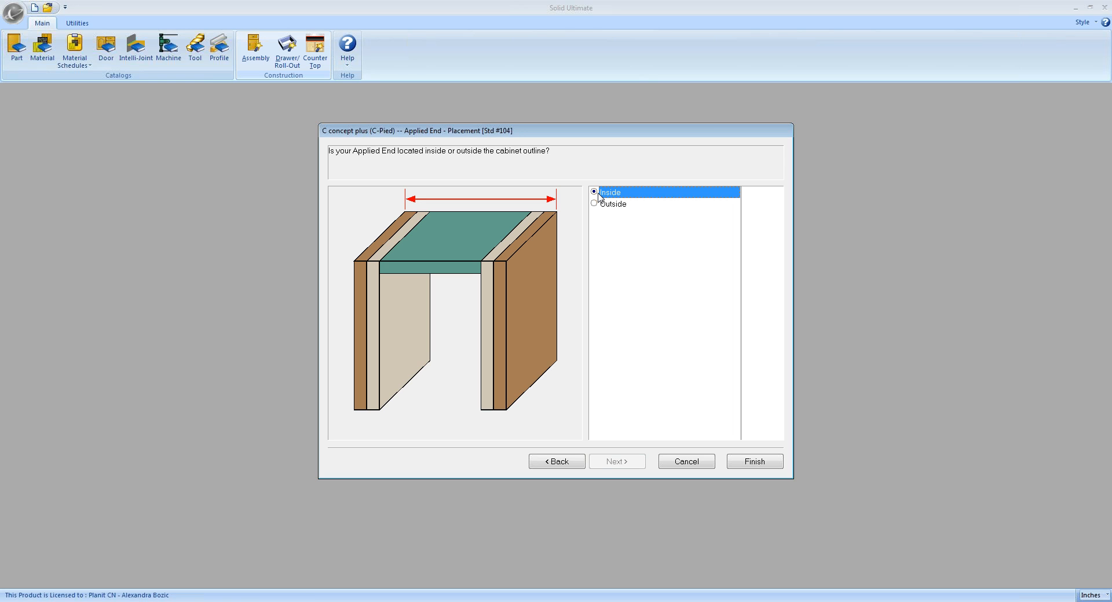
pyautogui.click(698, 464)
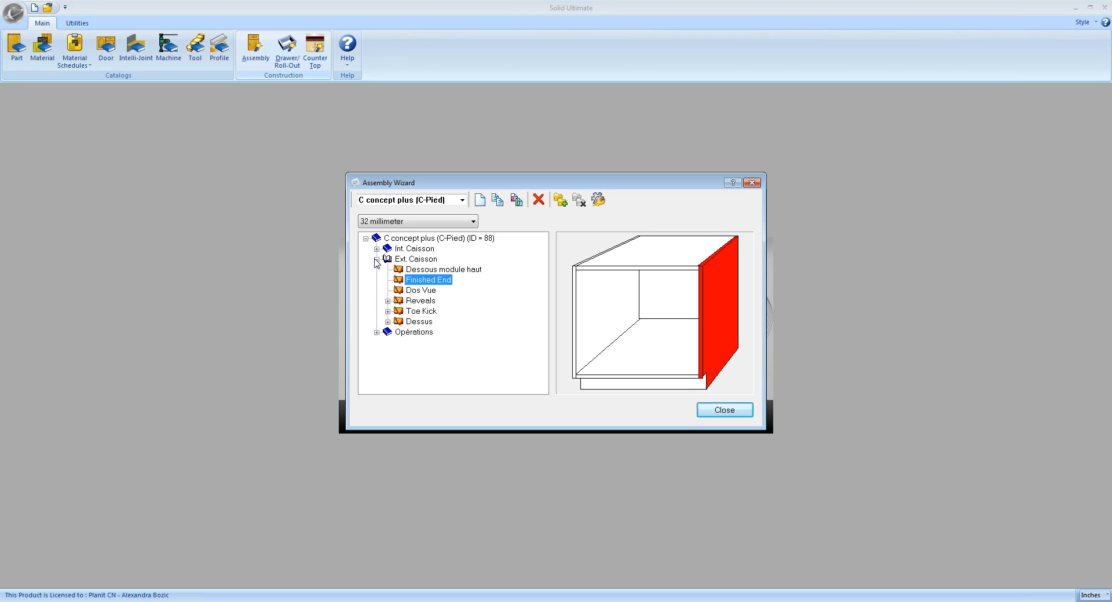
# Open the Reveals settings under Ext. Caisson and review the gap questions from Top Reveal through Unfinished End Reveal - By A Wall.
pyautogui.click(414, 303)
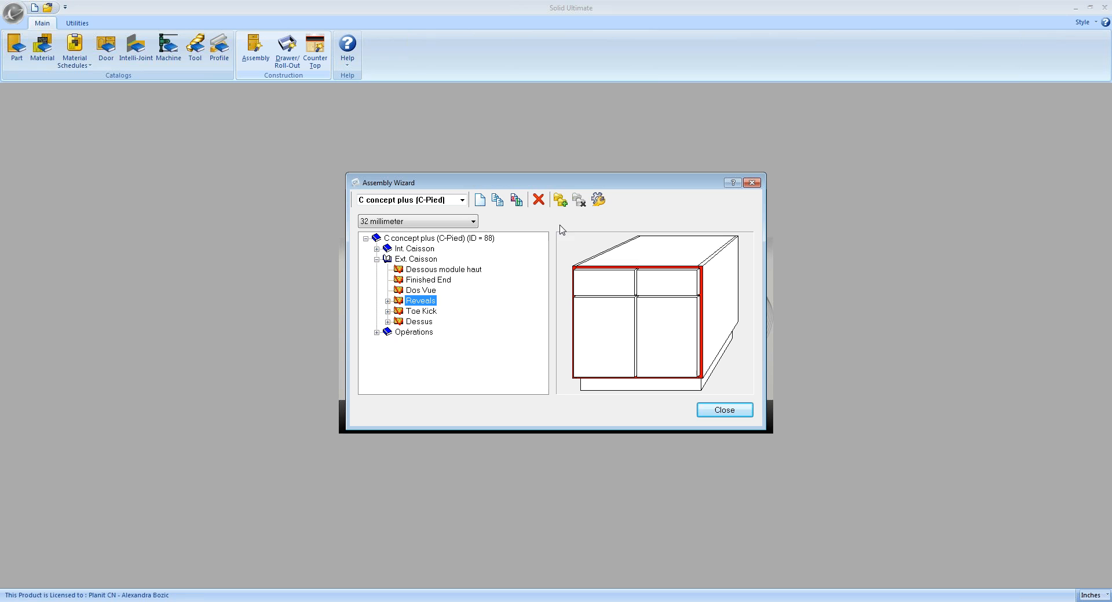
pyautogui.click(601, 201)
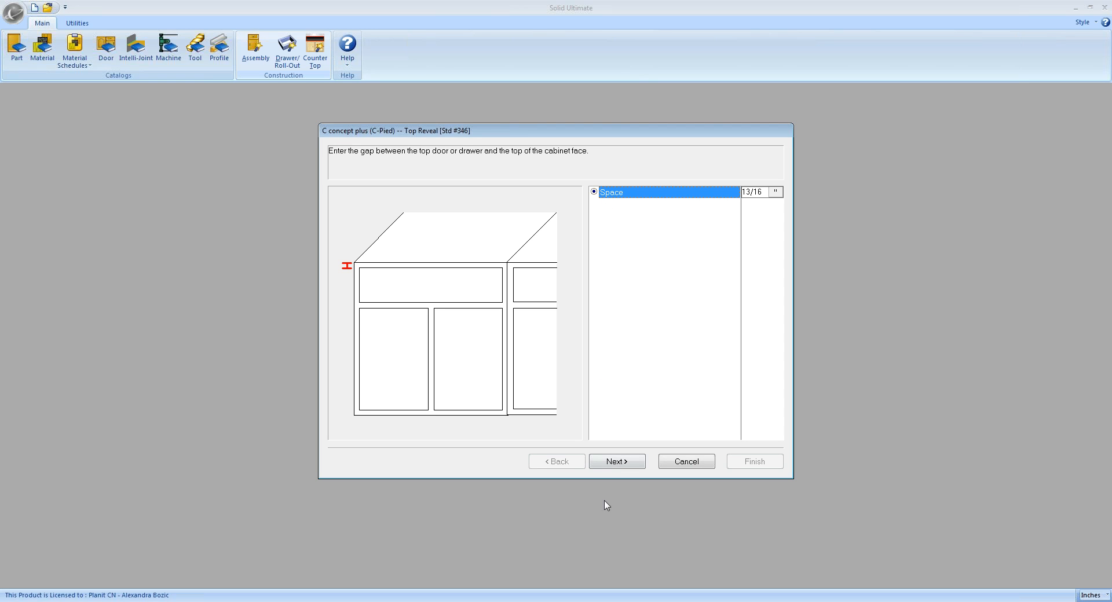
pyautogui.click(617, 461)
pyautogui.click(618, 462)
pyautogui.click(618, 462)
pyautogui.click(619, 462)
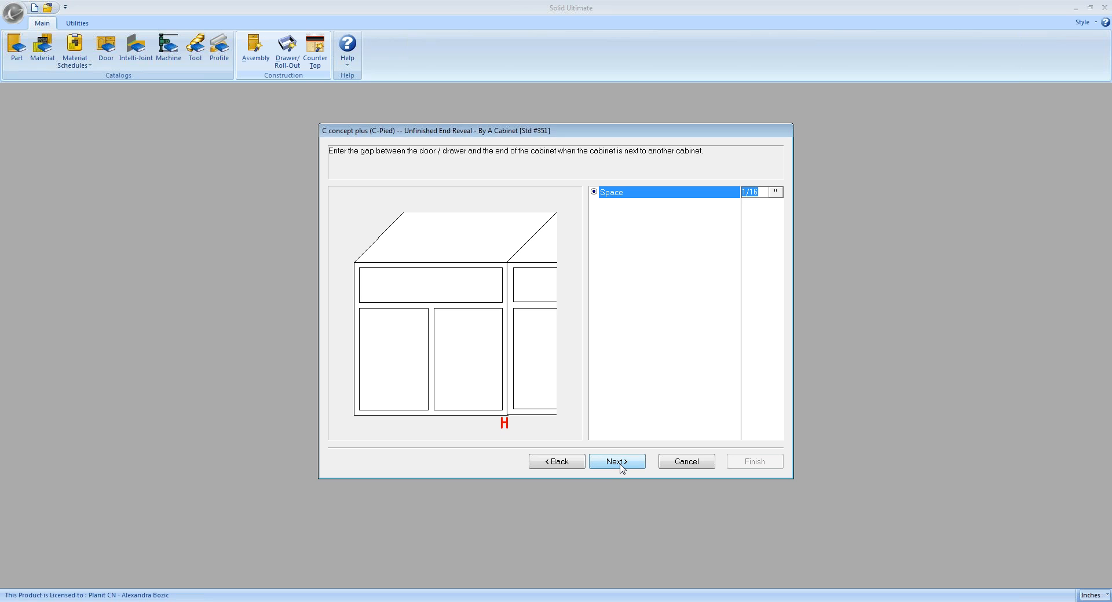
pyautogui.click(619, 462)
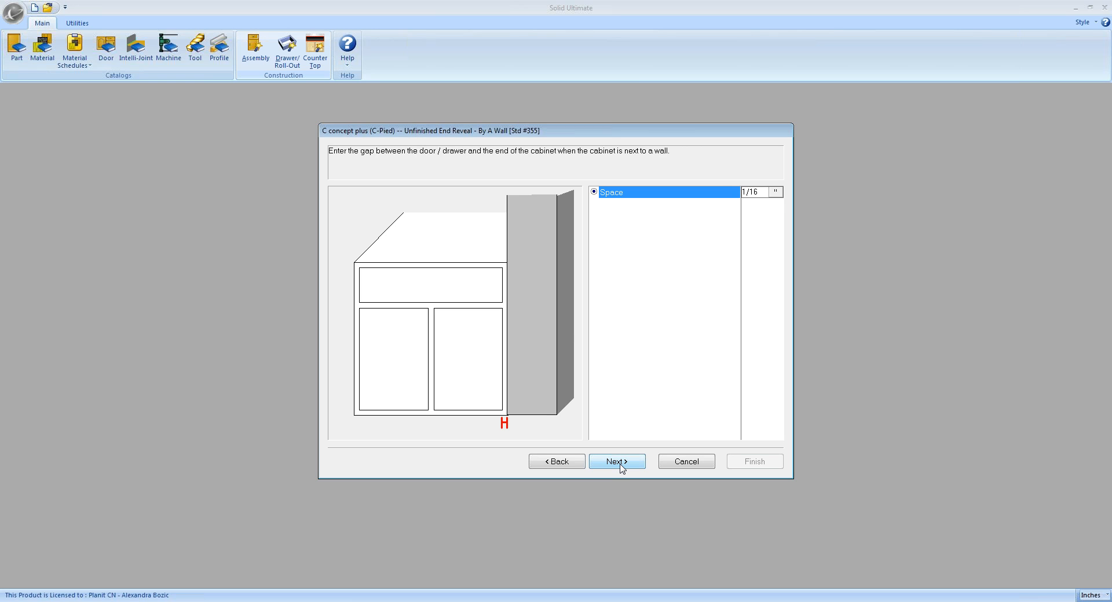
# Review the sliding door quantity, overlapping and left door position questions, and cancel the Reveals wizard.
pyautogui.click(618, 463)
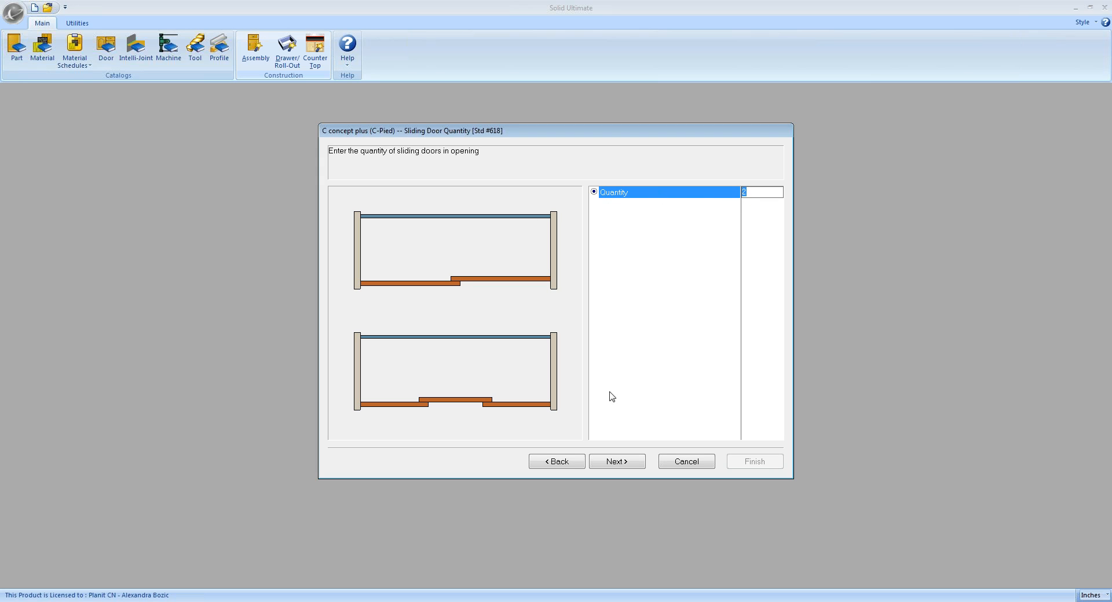
pyautogui.click(624, 463)
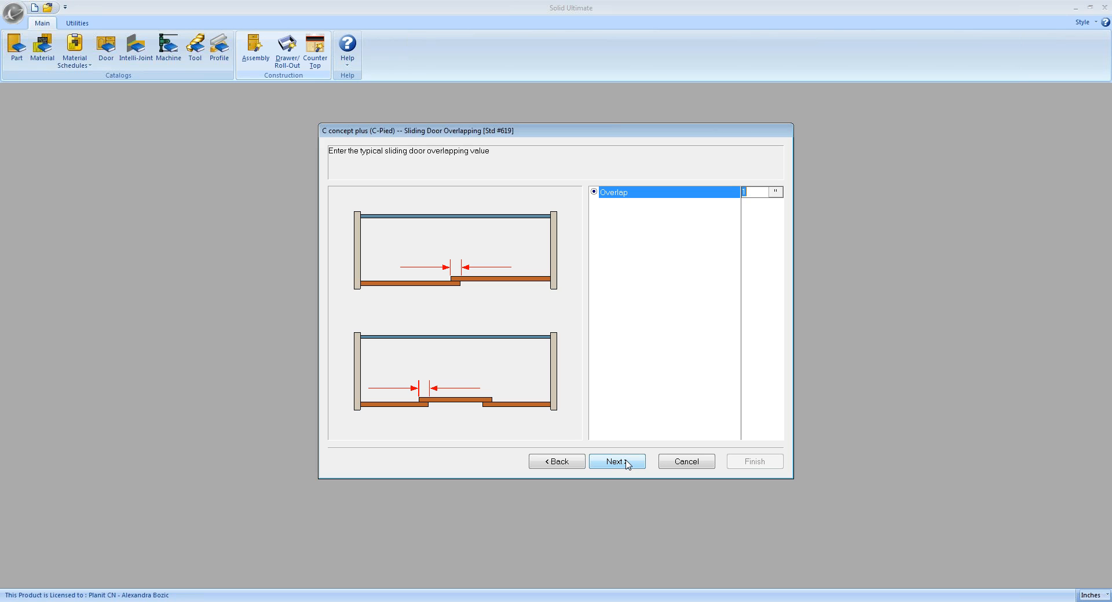
pyautogui.click(627, 464)
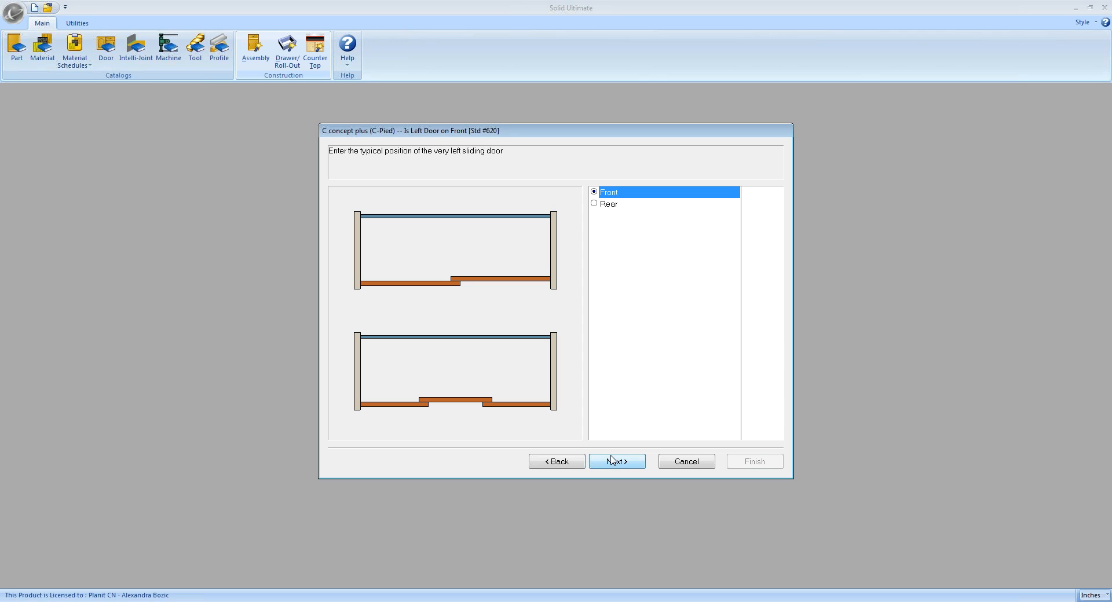
pyautogui.click(691, 462)
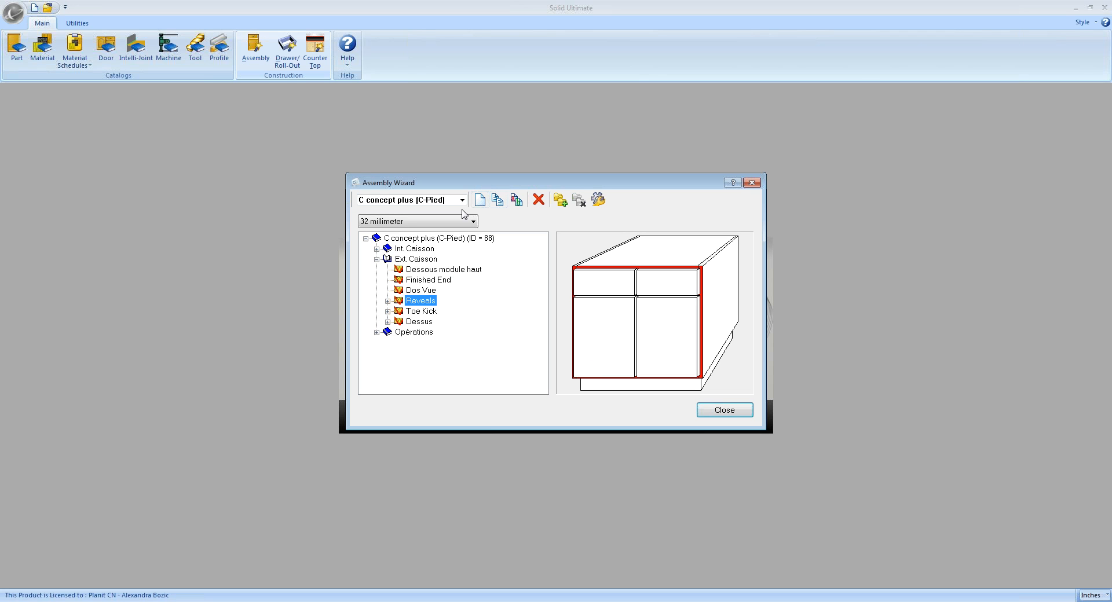
# Switch the construction type to Face Frame, open the Frame placement settings under Cadre Façade and examine the Frame is outside option.
pyautogui.click(469, 225)
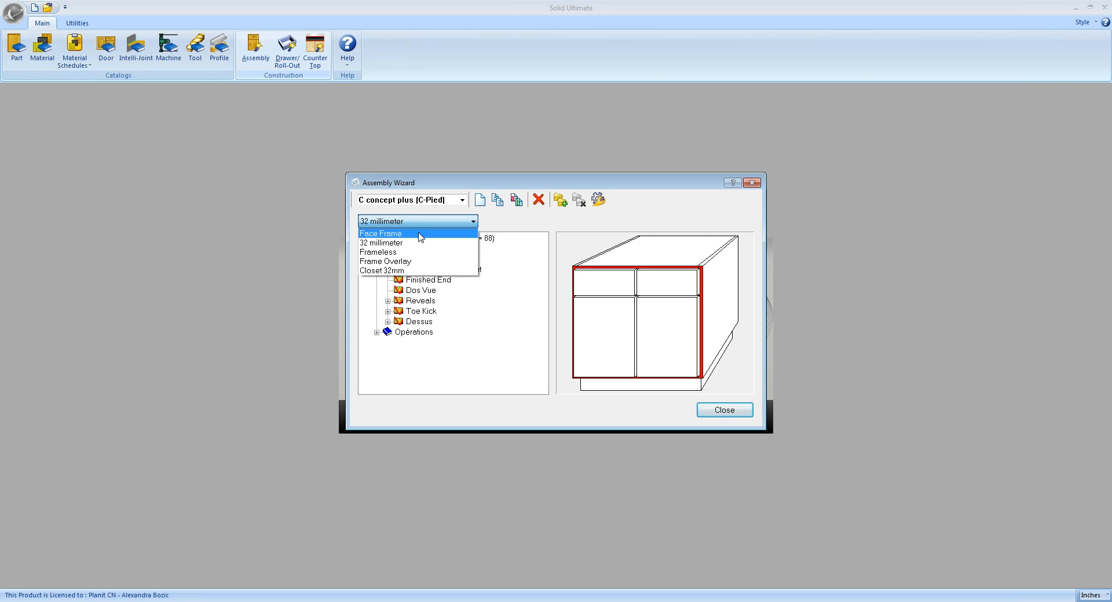
pyautogui.click(420, 234)
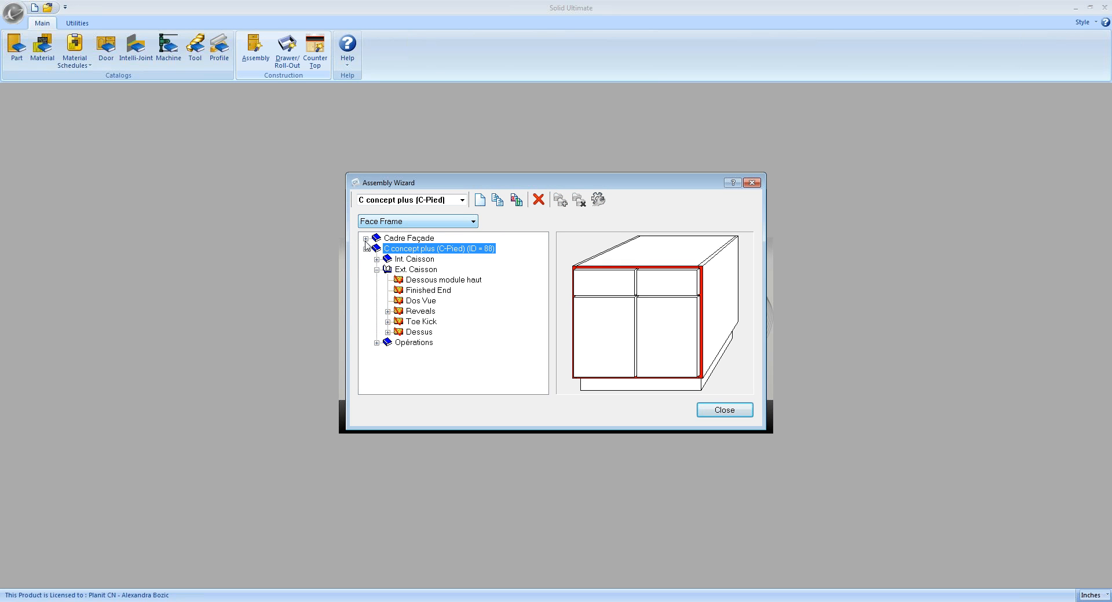
pyautogui.click(375, 238)
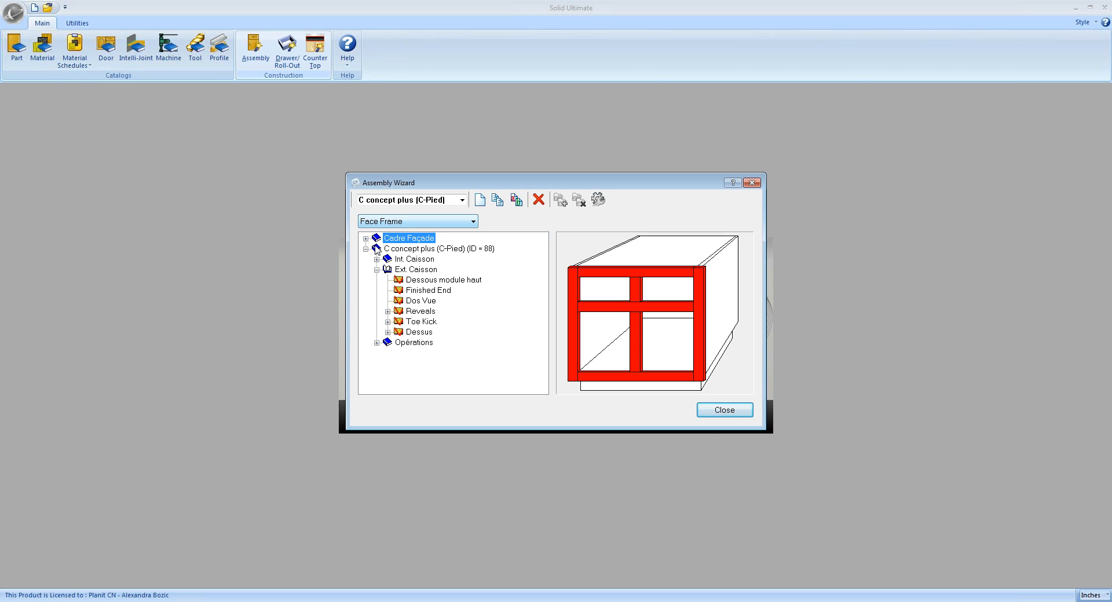
pyautogui.click(365, 239)
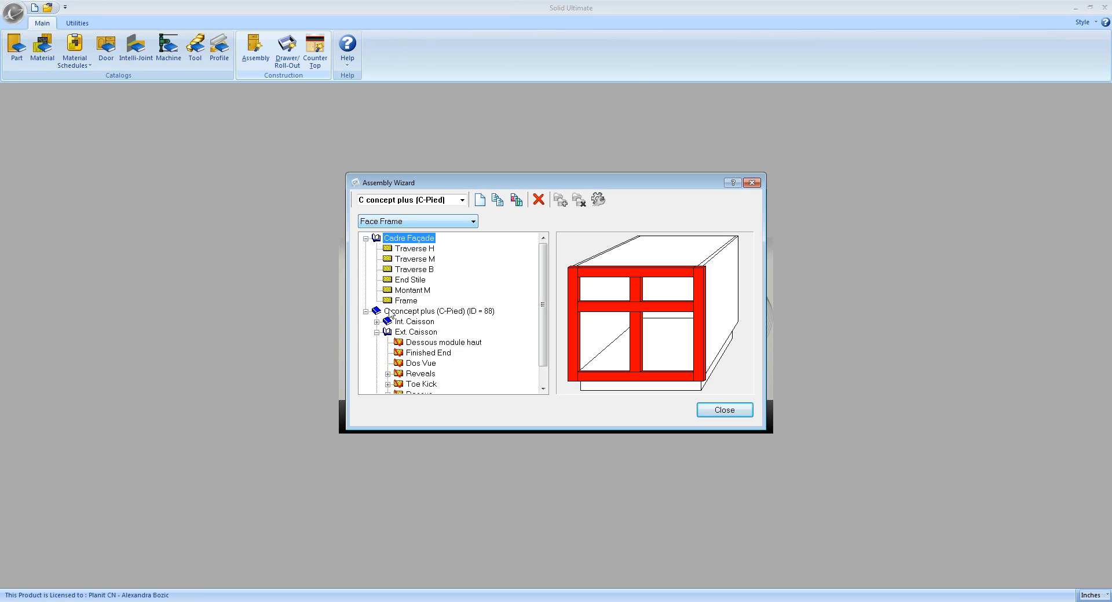
pyautogui.click(400, 301)
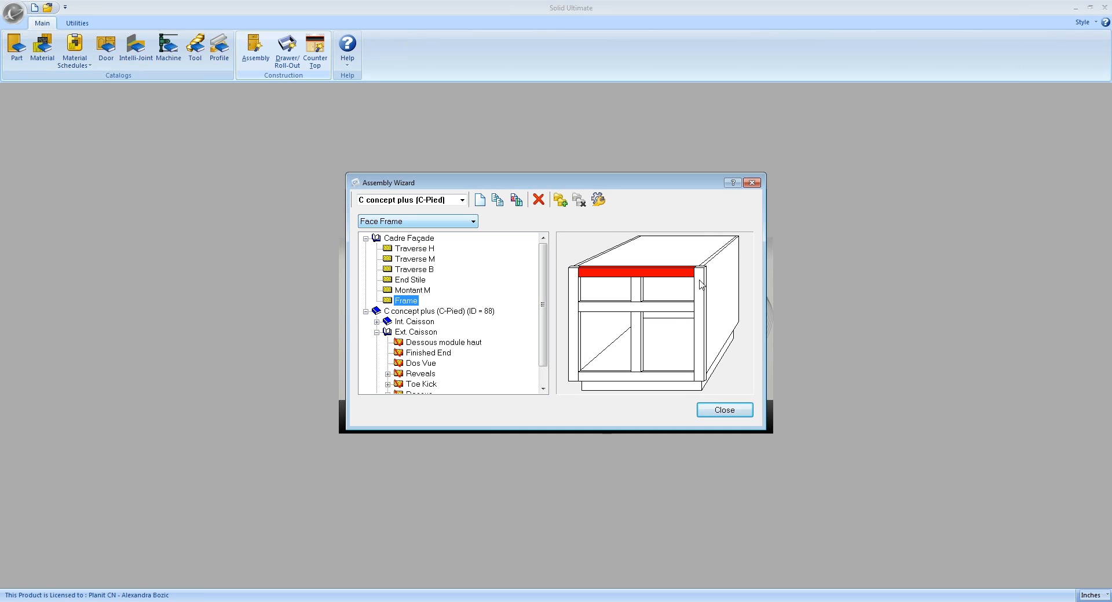
pyautogui.click(595, 203)
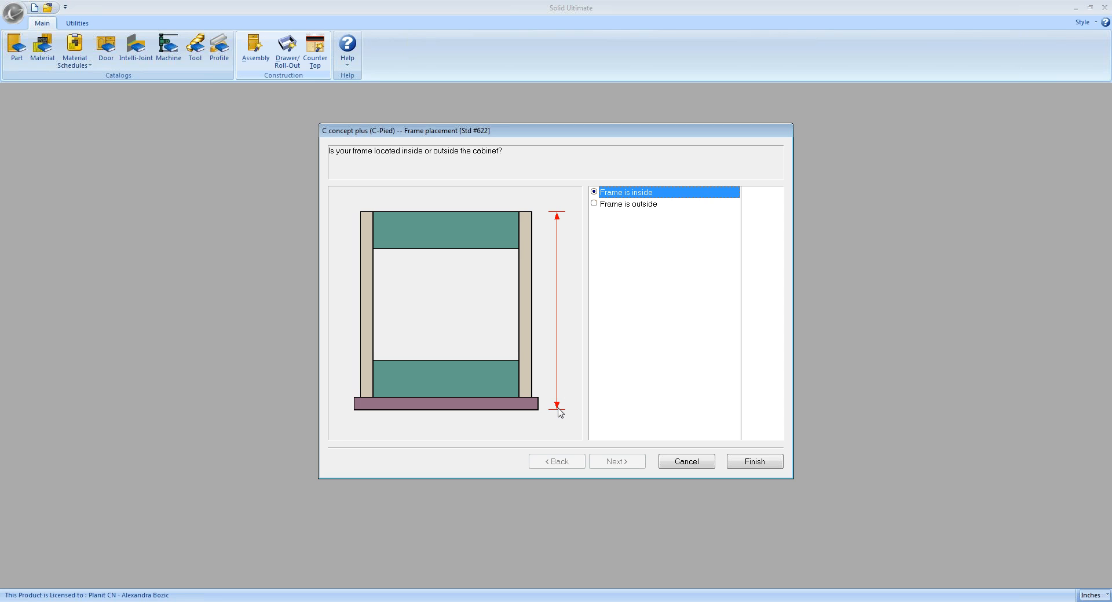
pyautogui.click(594, 206)
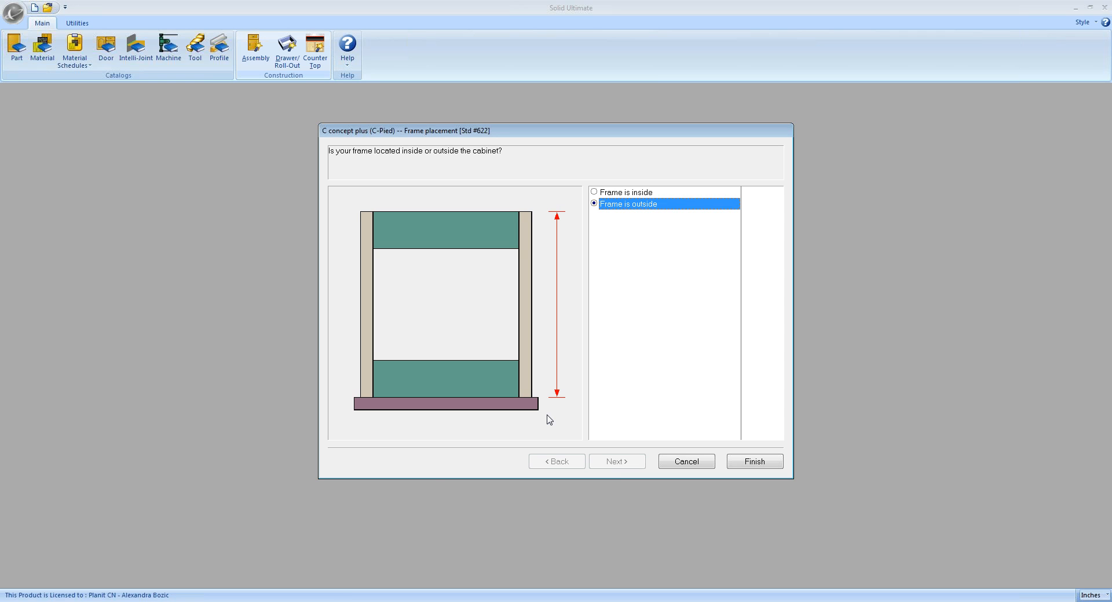
# Switch to the Planit Canada website in Internet Explorer and open the English Cabinet Vision page's videos of new features in 2012 R1.
pyautogui.click(49, 601)
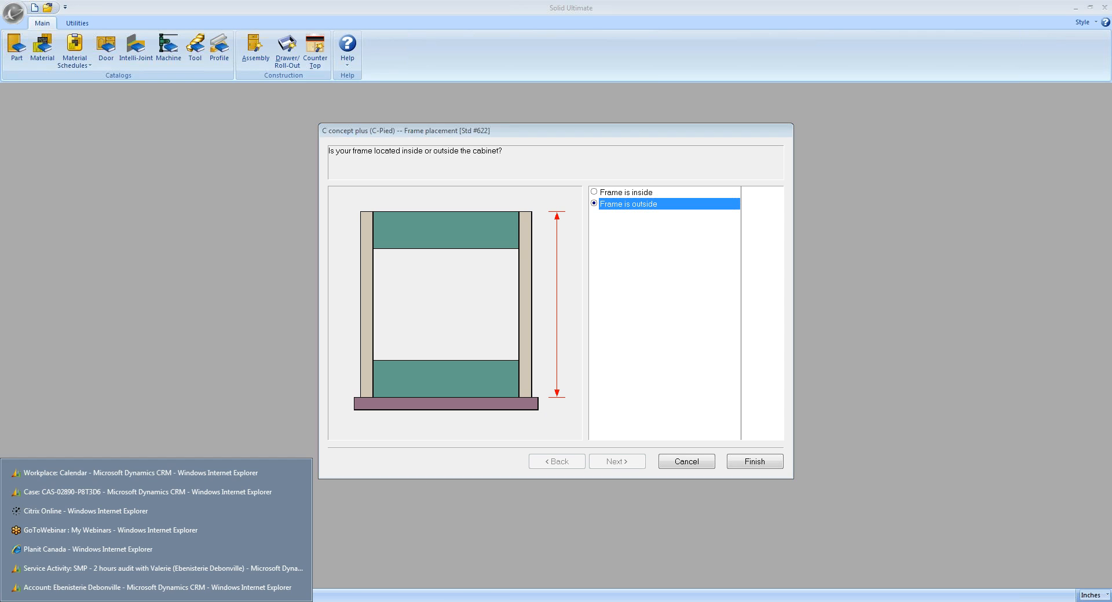
pyautogui.click(95, 550)
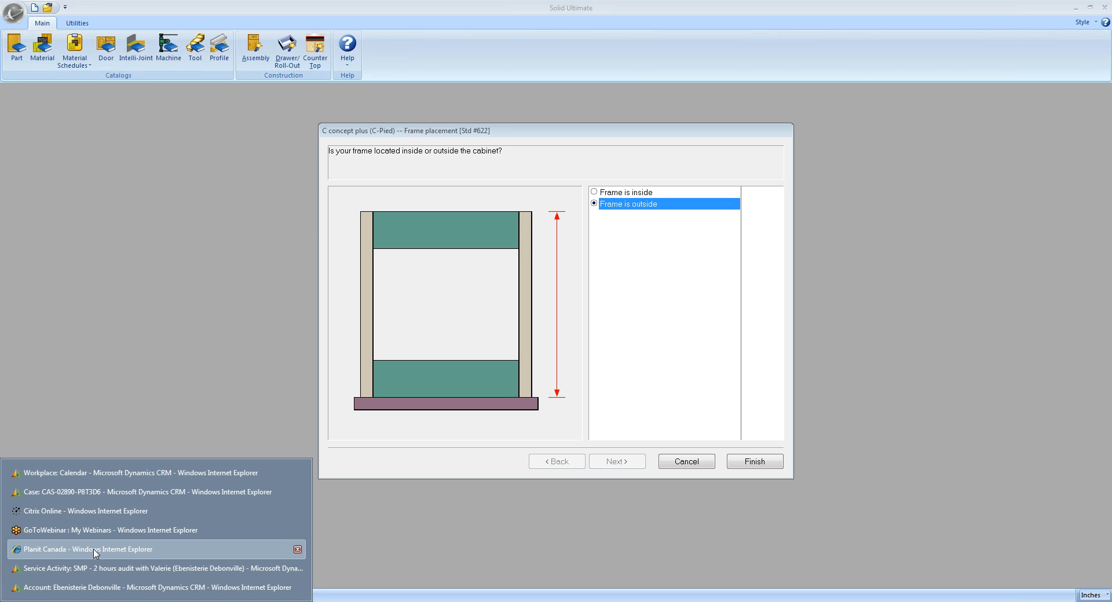
pyautogui.click(519, 313)
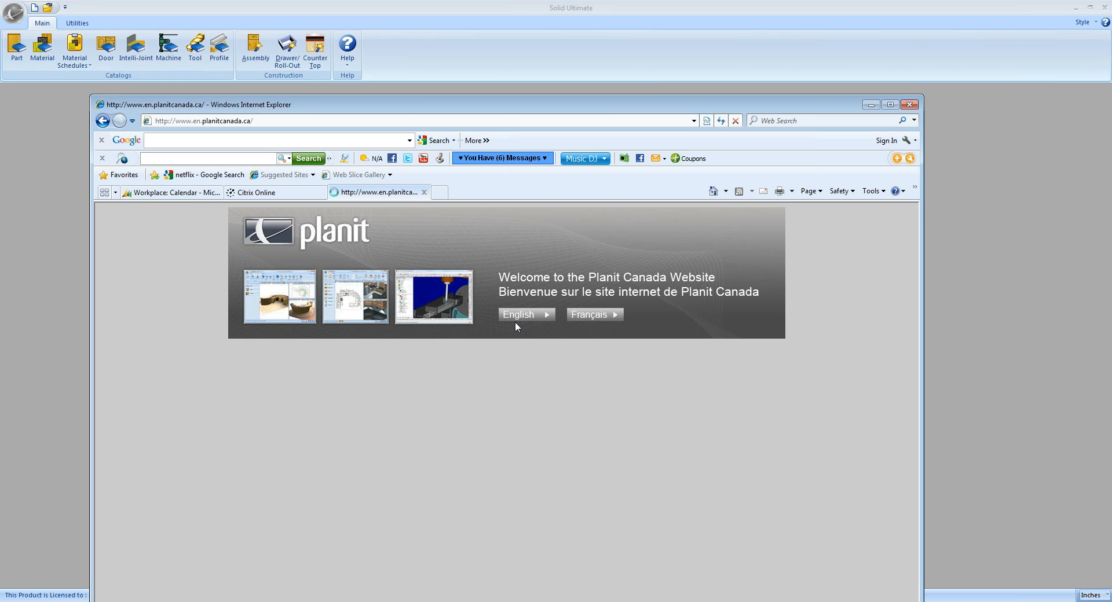
pyautogui.scroll(-3, 516, 341)
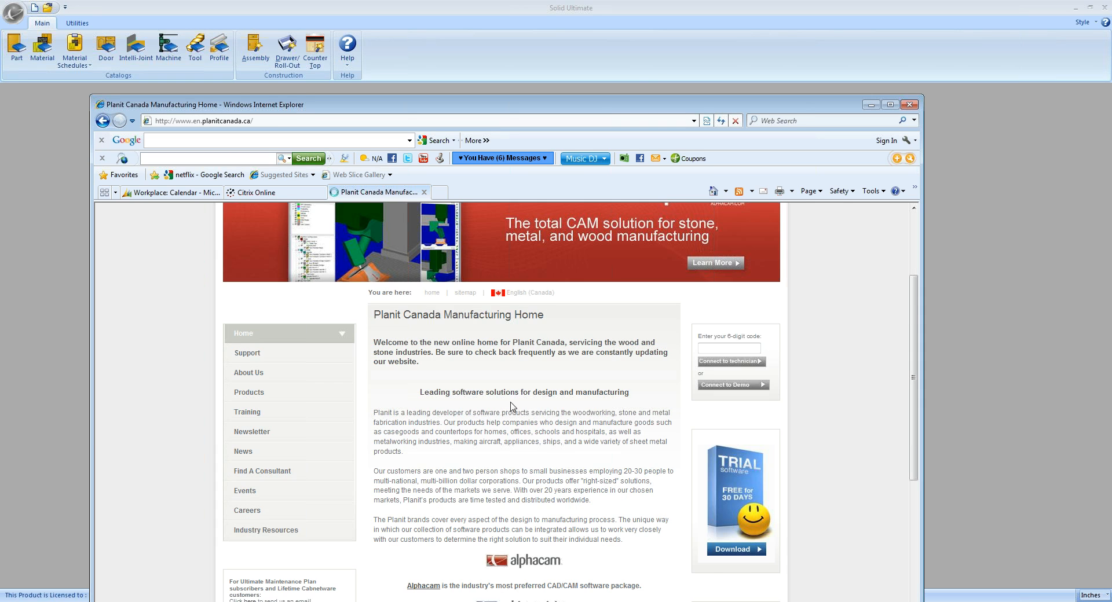
pyautogui.scroll(-5, 511, 408)
pyautogui.click(523, 302)
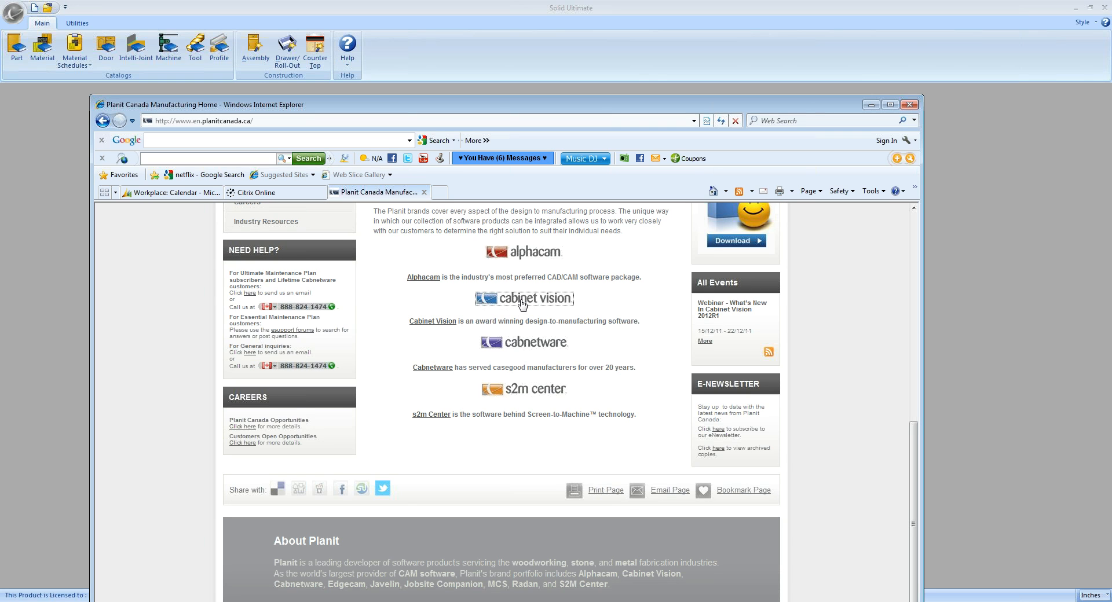
pyautogui.scroll(-10, 511, 354)
pyautogui.scroll(5, 511, 357)
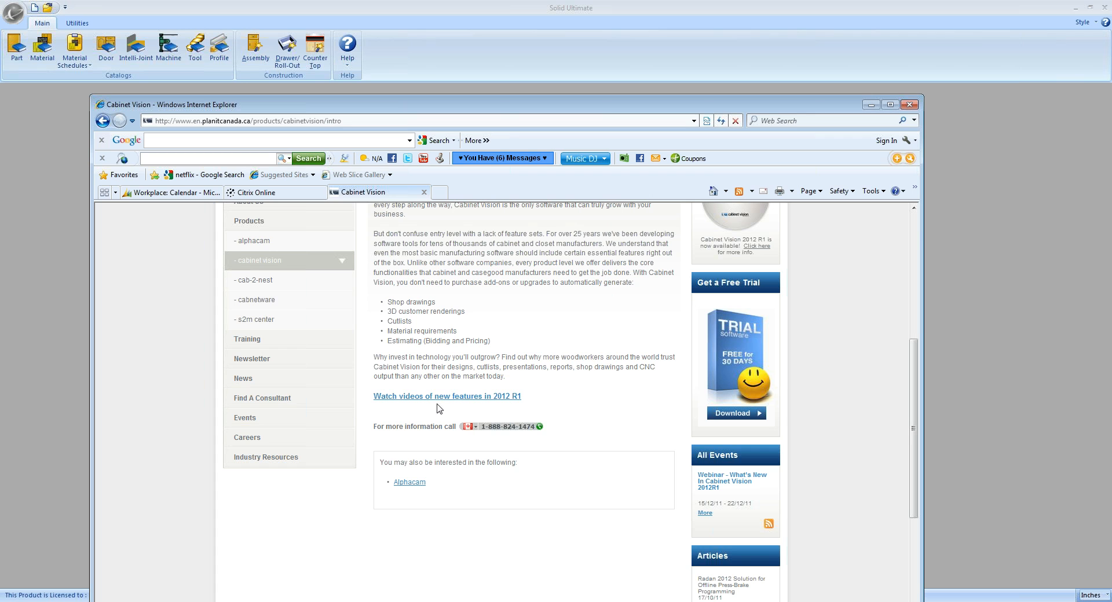
pyautogui.click(426, 399)
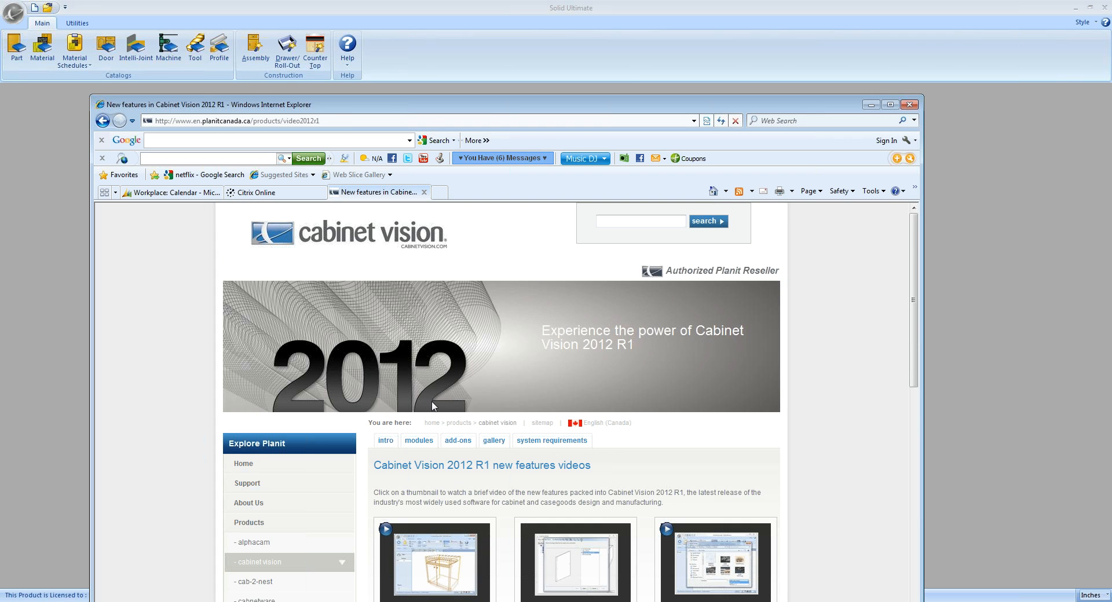
# Look through the Cabinet Vision 2012 R1 new features video thumbnails and minimize the browser.
pyautogui.scroll(-3, 434, 406)
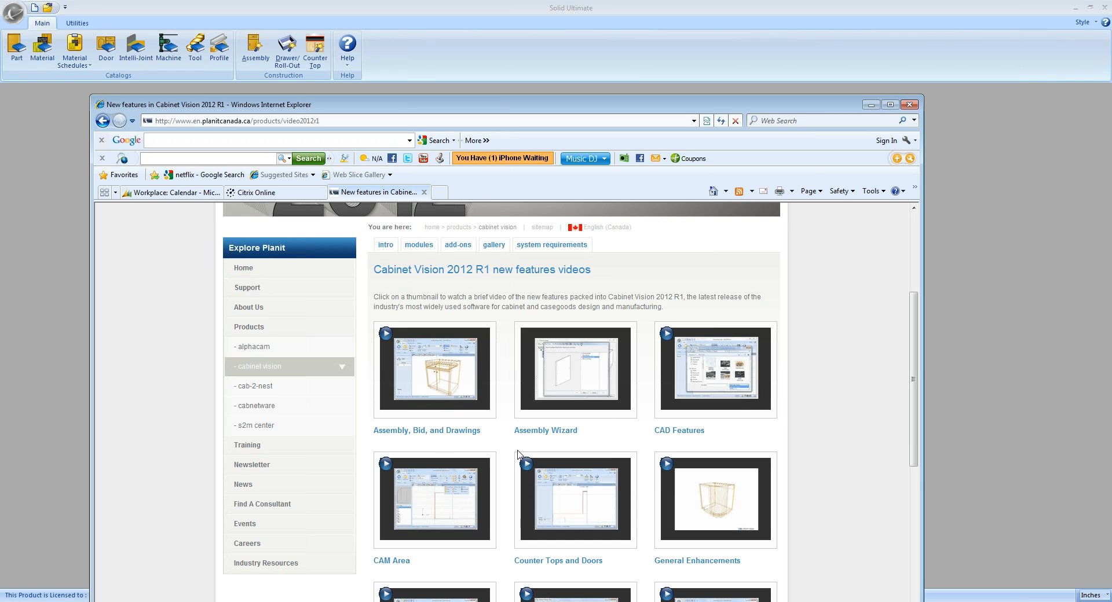
pyautogui.scroll(-3, 526, 460)
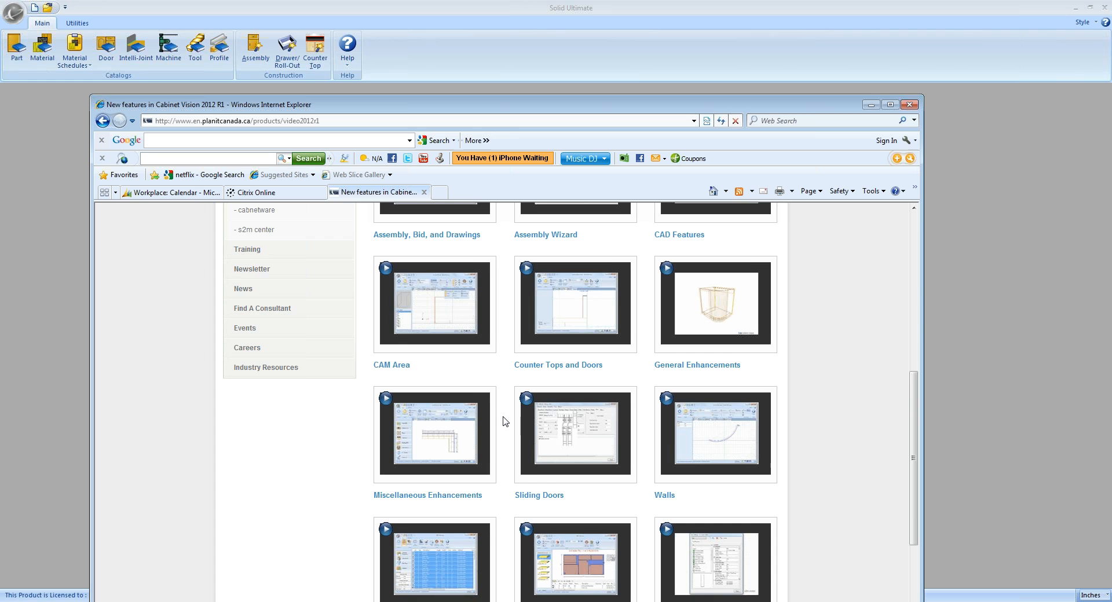
pyautogui.scroll(3, 504, 423)
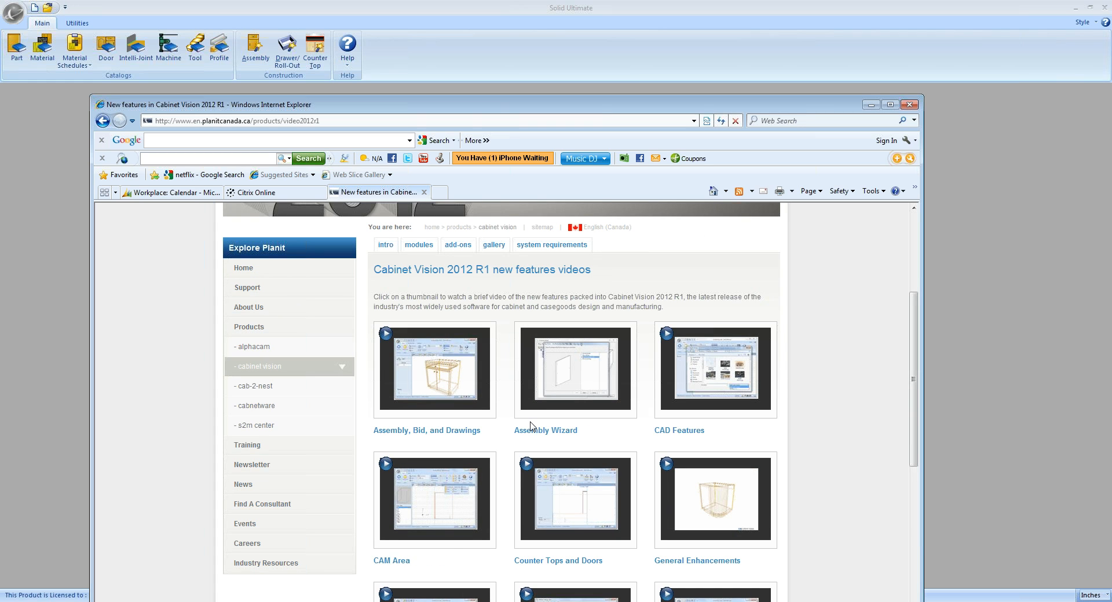
pyautogui.scroll(-5, 786, 437)
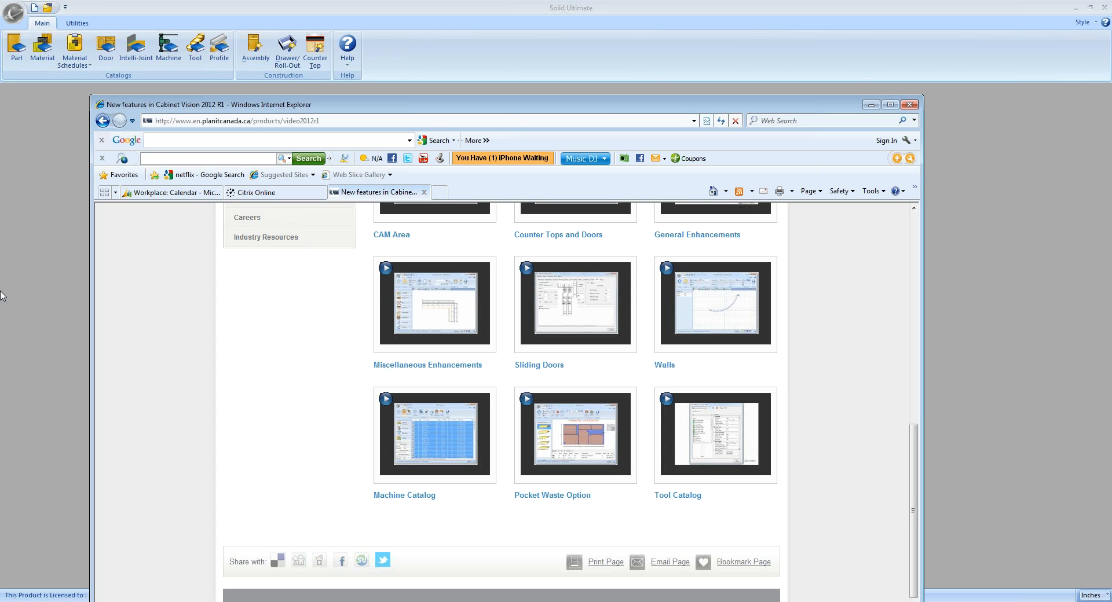
pyautogui.click(872, 106)
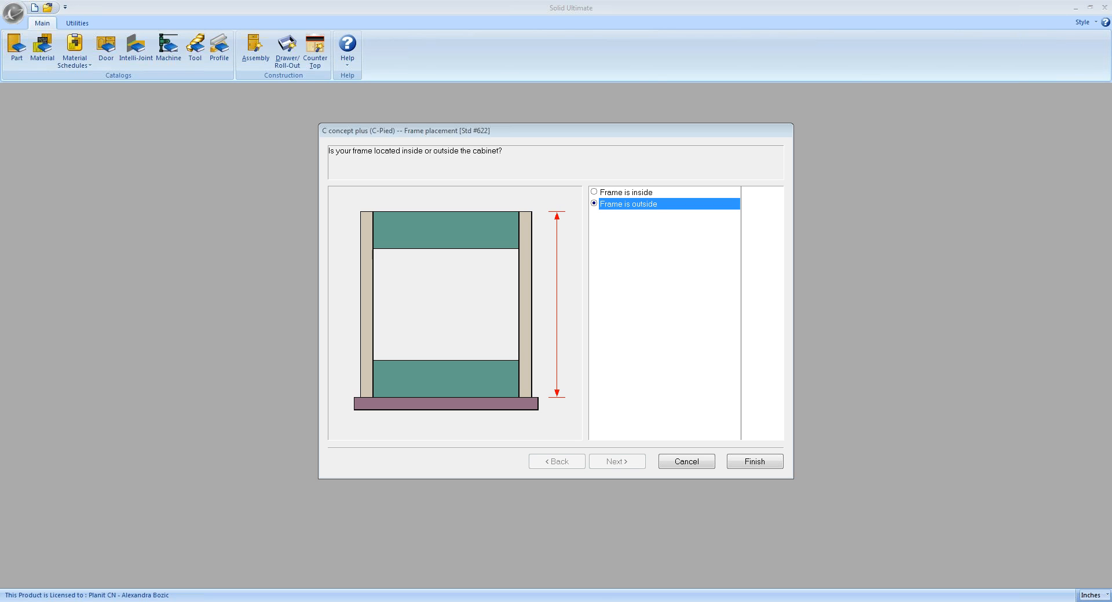
# Finish the Frame placement wizard and close the Assembly Wizard without saving the changes to C concept plus (C-Pied).
pyautogui.click(733, 469)
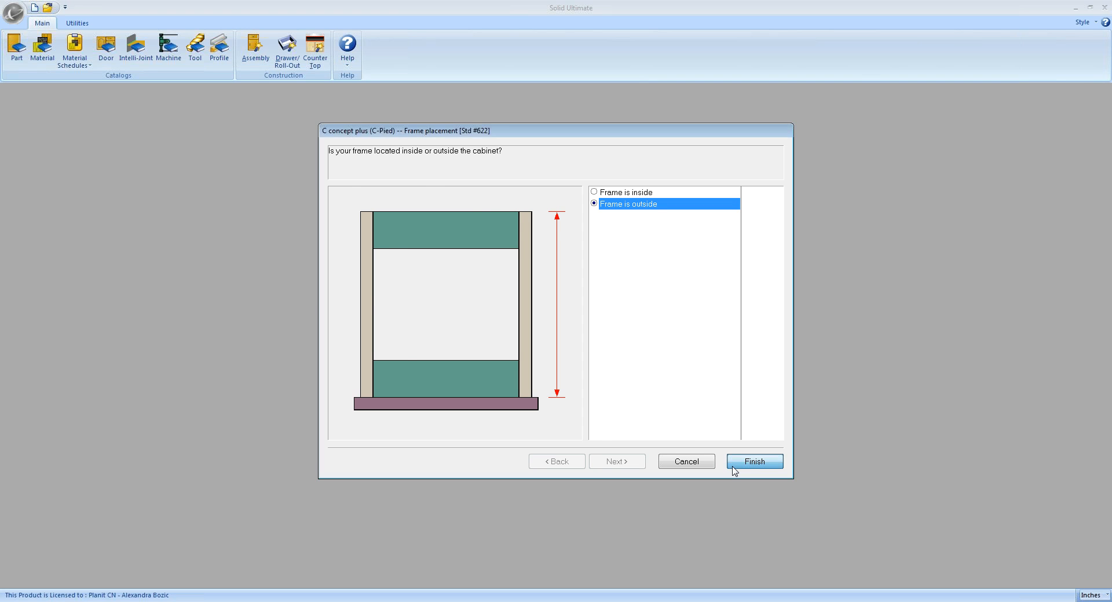
pyautogui.click(717, 413)
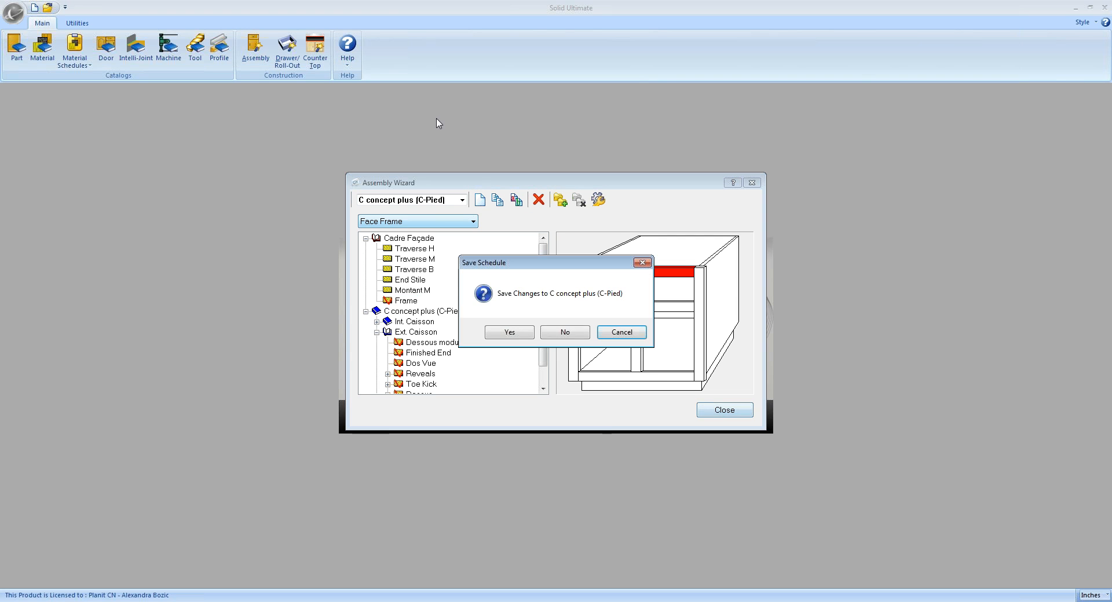
pyautogui.click(584, 336)
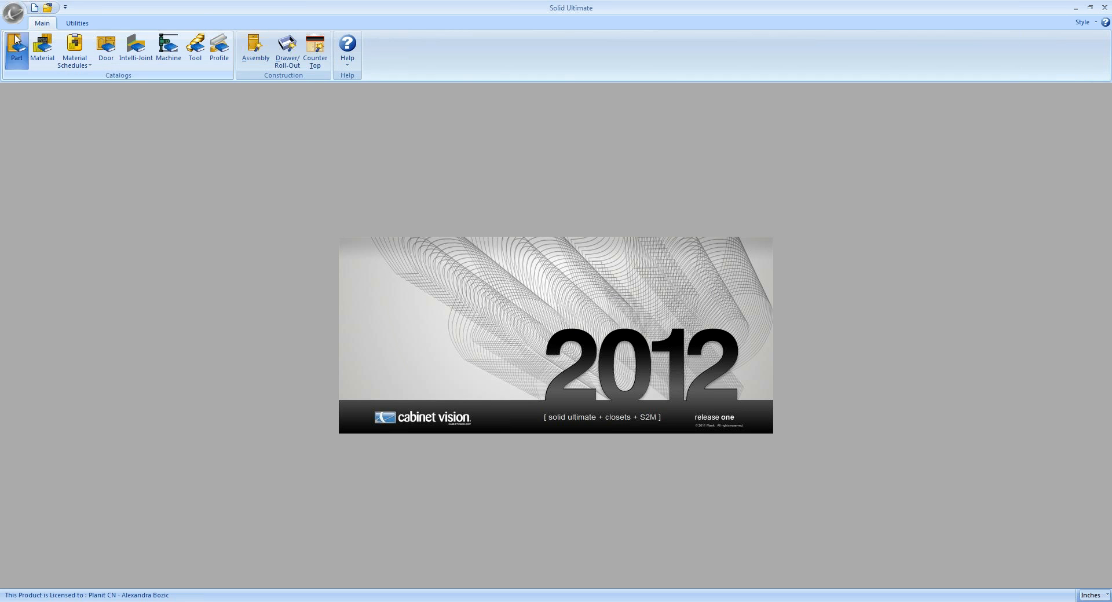
# Create a new job, accepting the job properties as they are.
pyautogui.click(13, 12)
pyautogui.click(29, 50)
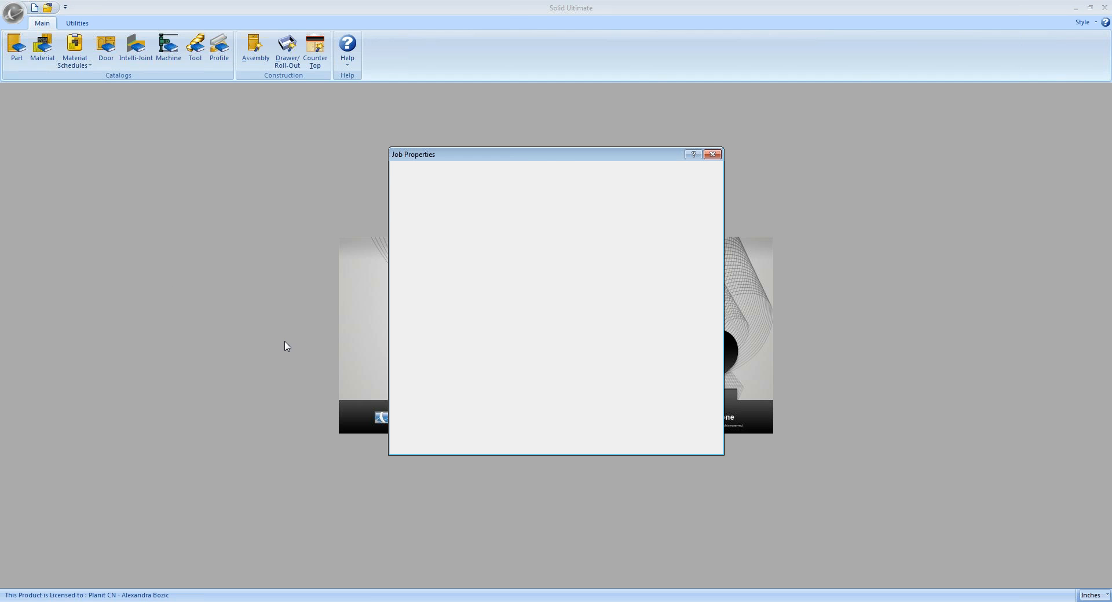
pyautogui.click(651, 444)
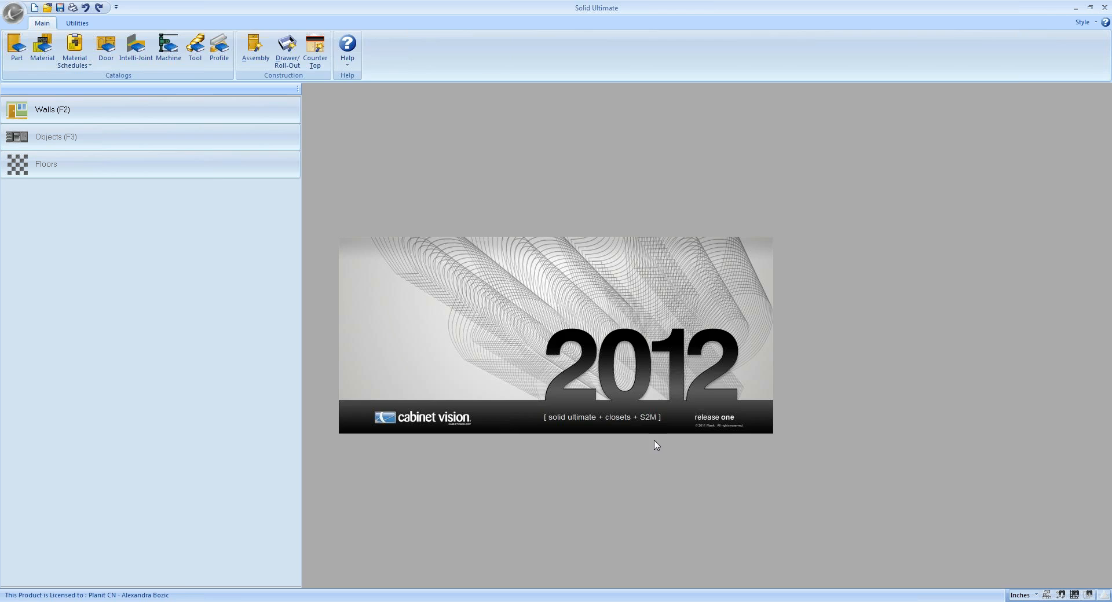
# Display the new job's drawings layout and open the Drawings Library.
pyautogui.click(454, 89)
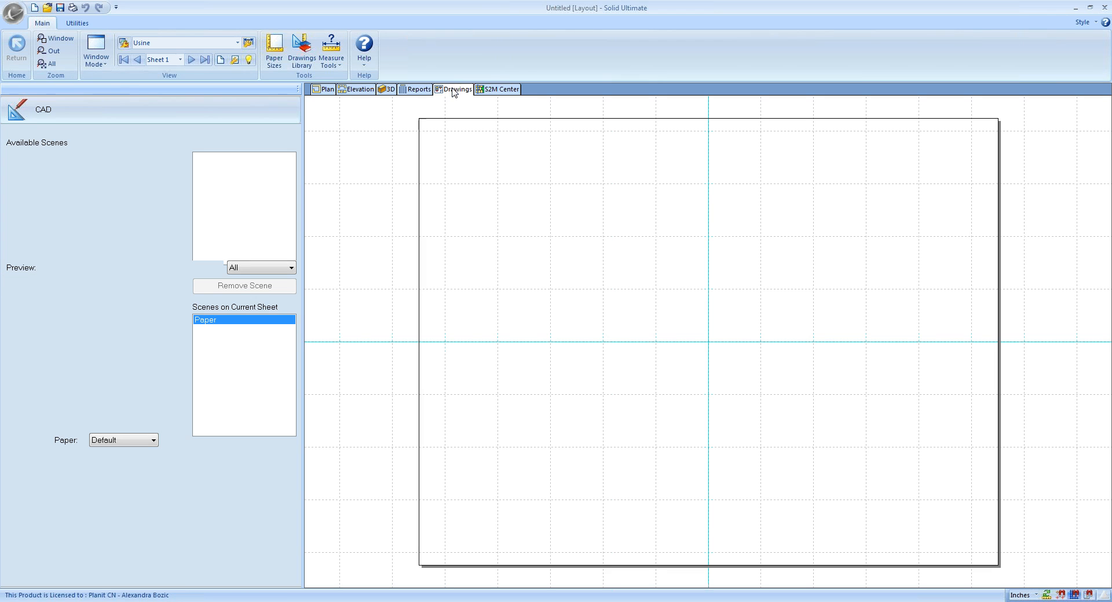
pyautogui.click(311, 67)
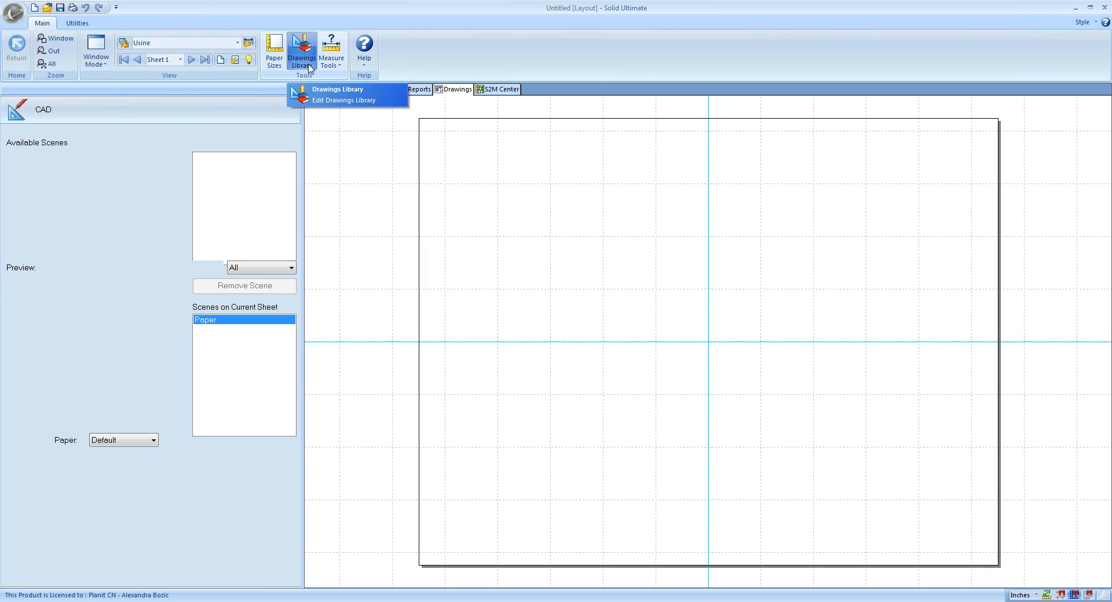
pyautogui.click(337, 89)
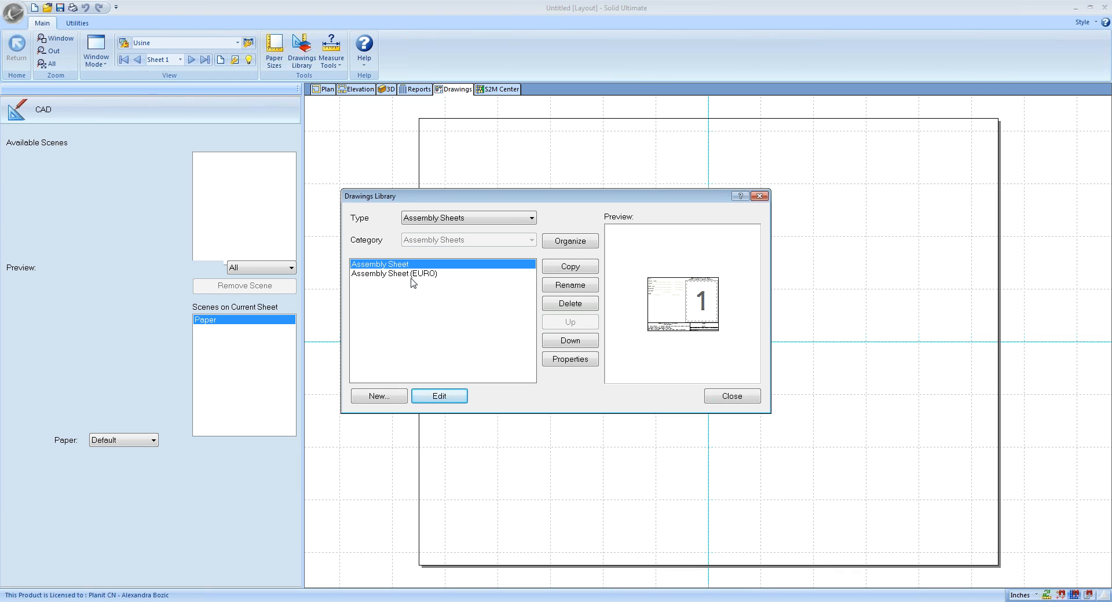
# Open the Assembly Sheet template for editing and set its graphic container's type to 2 Graphics.
pyautogui.click(432, 397)
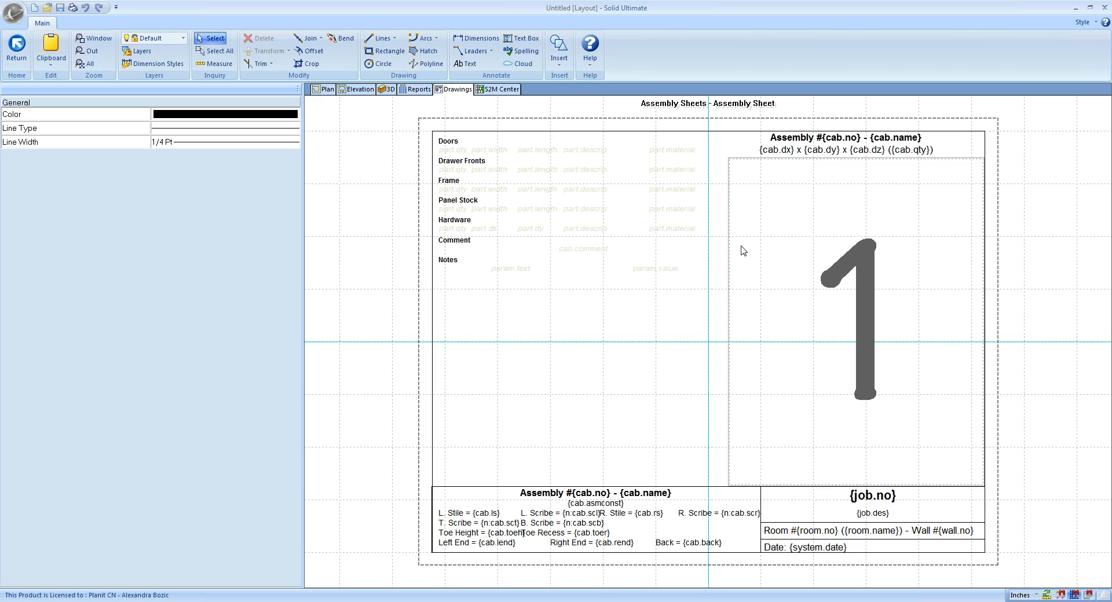
pyautogui.click(747, 172)
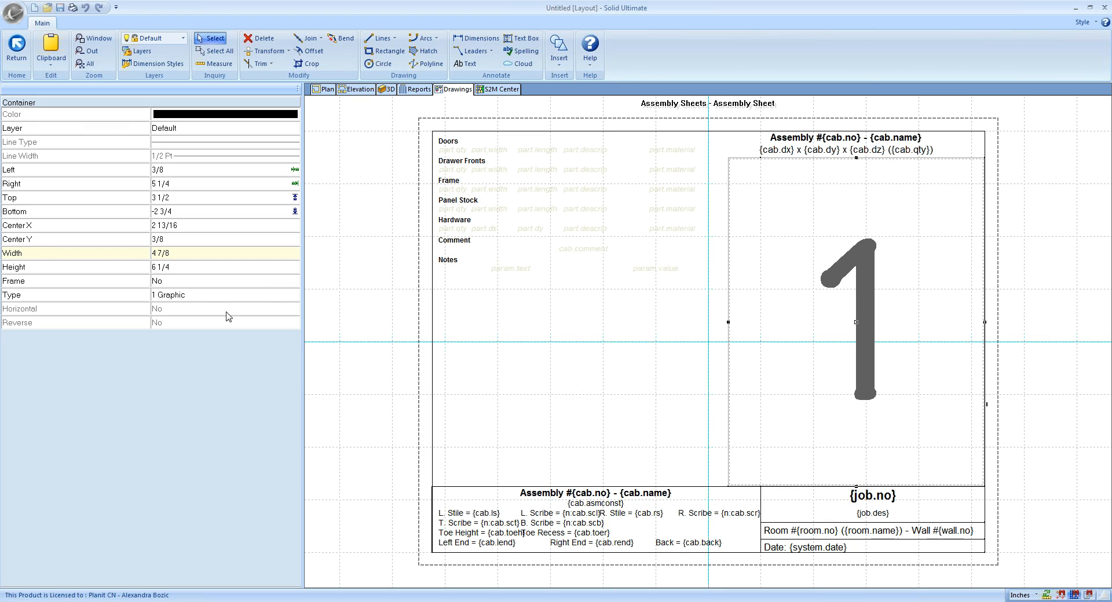
pyautogui.click(241, 295)
pyautogui.click(294, 296)
pyautogui.click(284, 319)
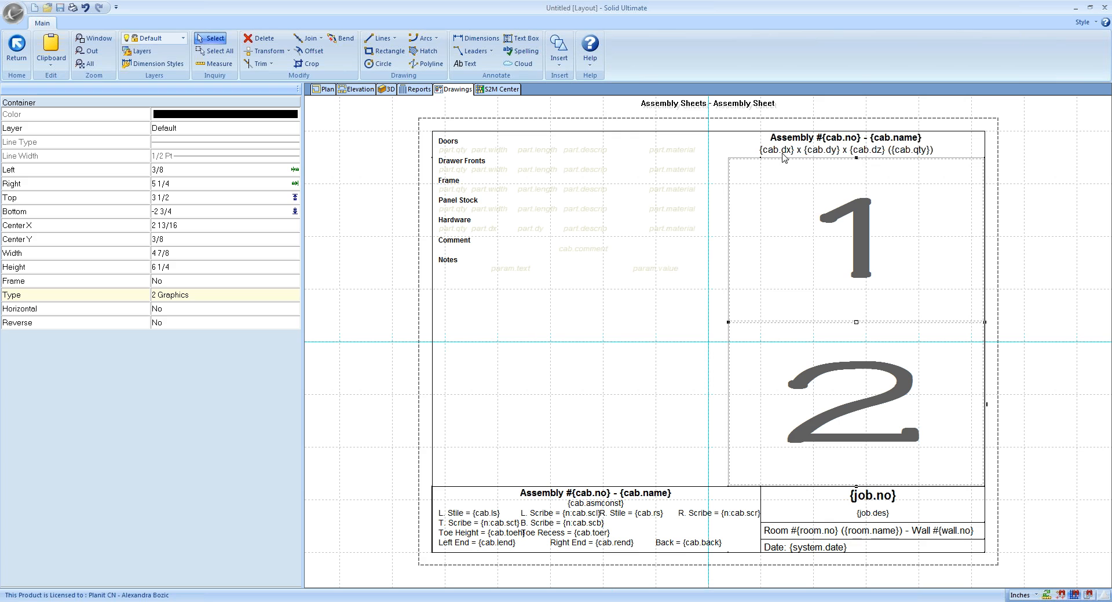
# Enable the Primary Face view in the container's standard graphic views, and save the changes to the Assembly Sheet template.
pyautogui.rightClick(775, 176)
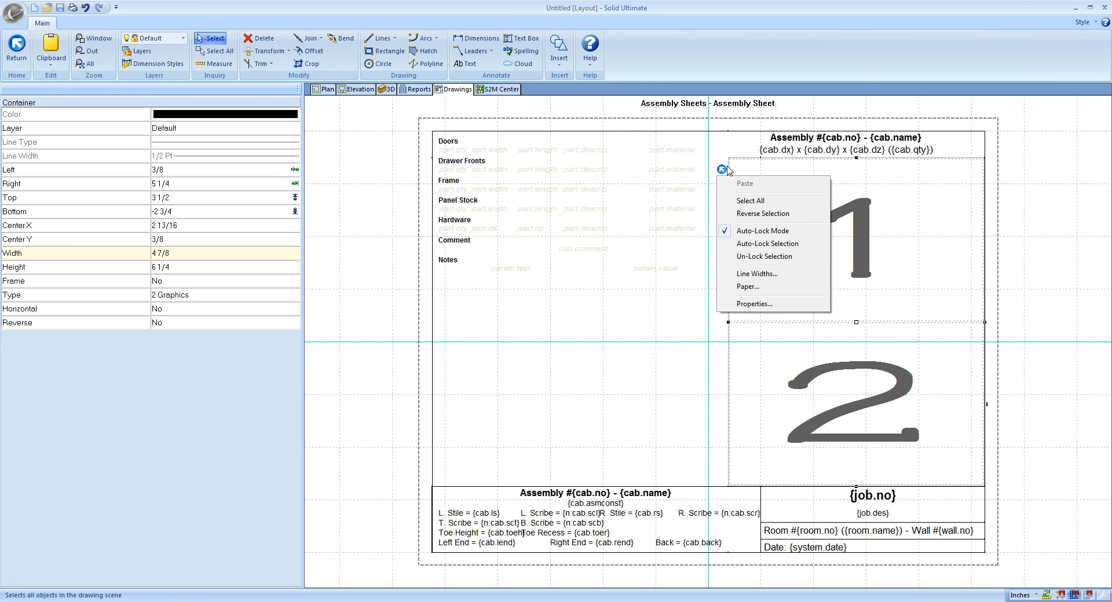
pyautogui.rightClick(728, 167)
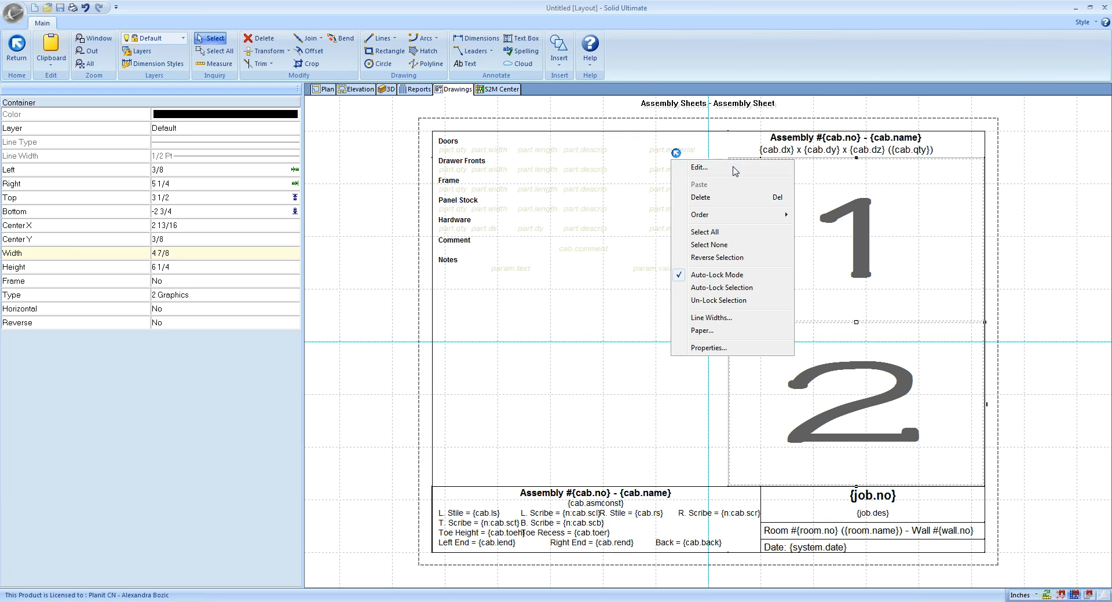
pyautogui.click(735, 168)
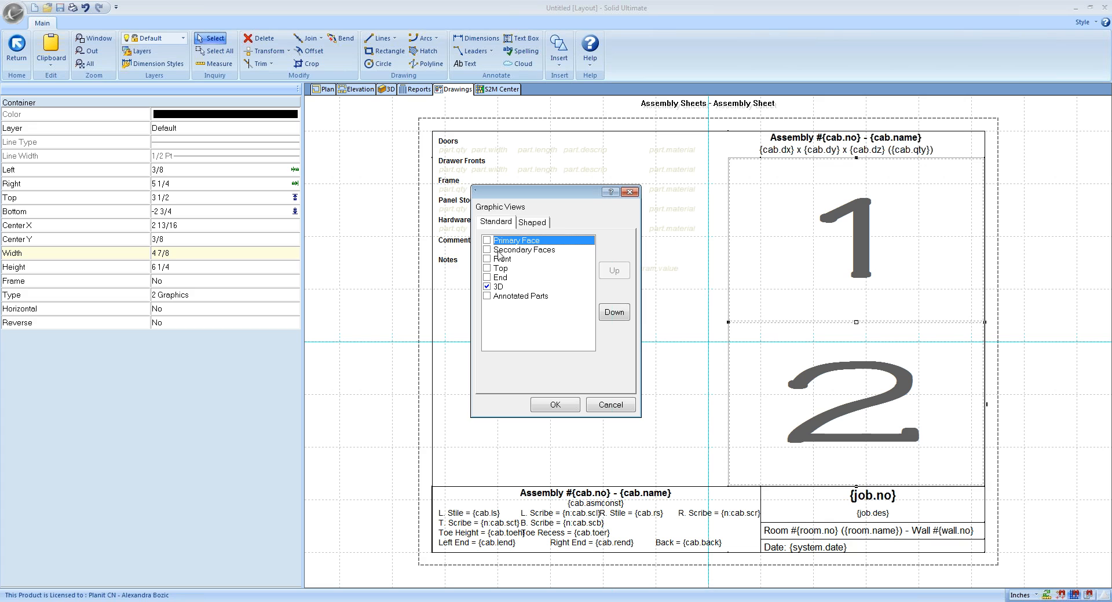
pyautogui.click(487, 240)
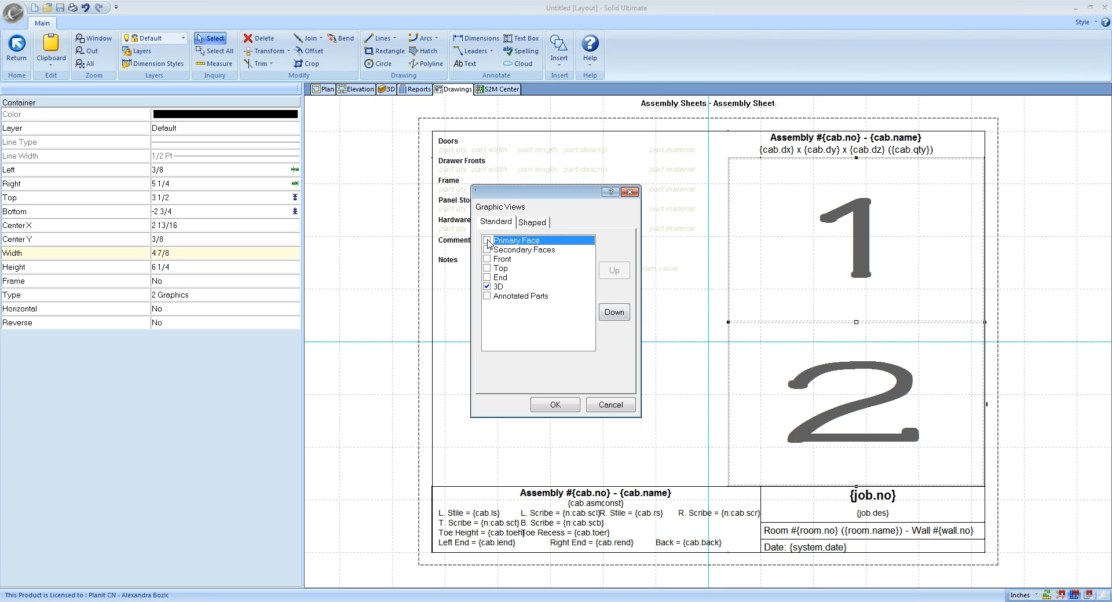
pyautogui.click(555, 405)
pyautogui.click(16, 49)
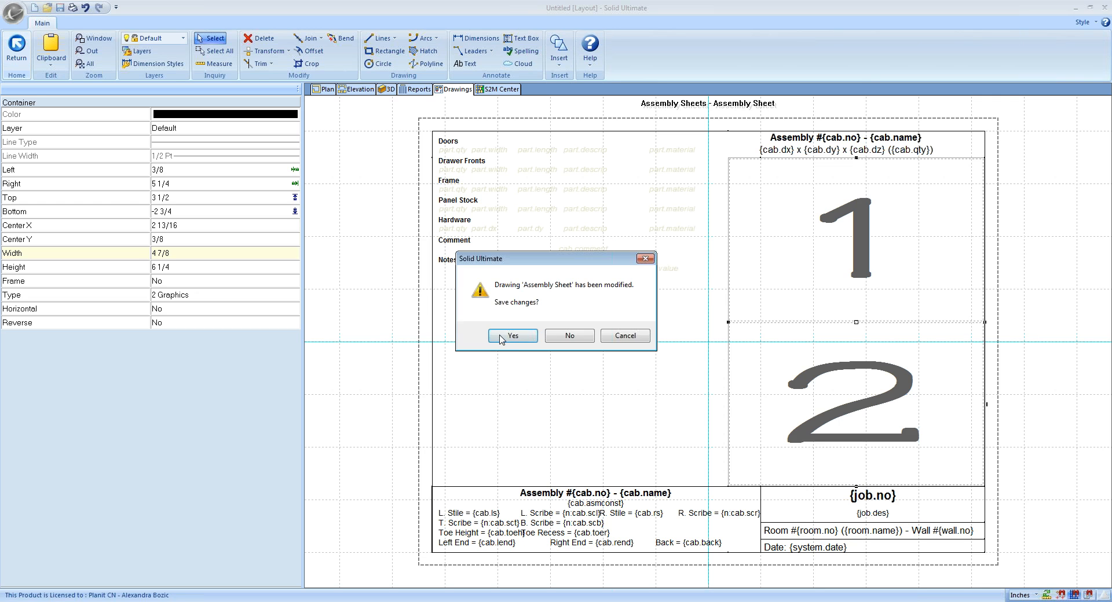
pyautogui.click(502, 338)
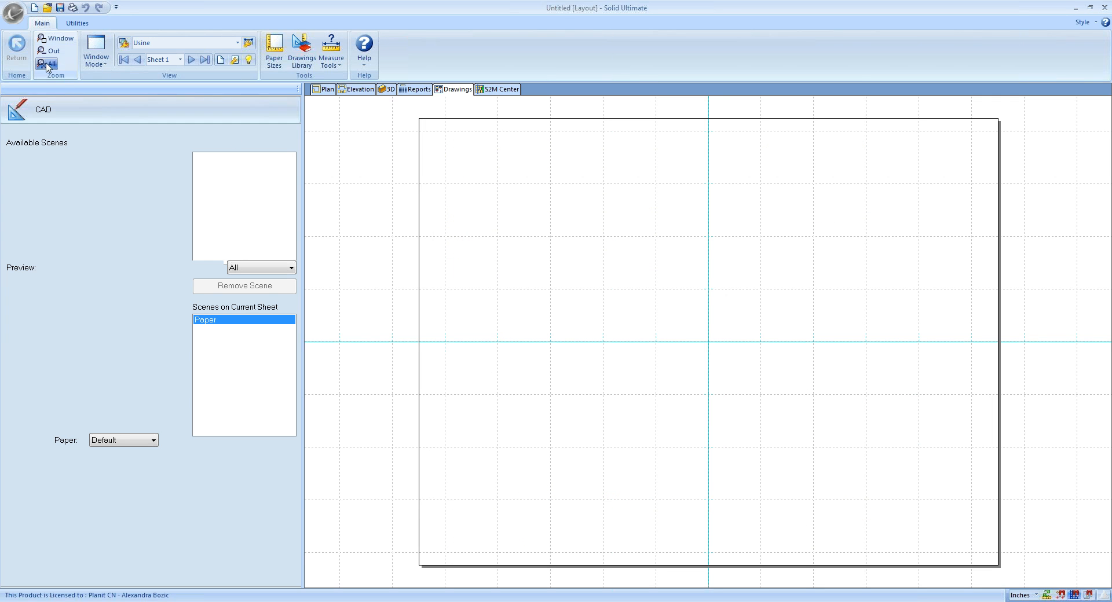
# Draw a horizontal standard wall about 126 5/16 inches long in the plan view.
pyautogui.click(322, 91)
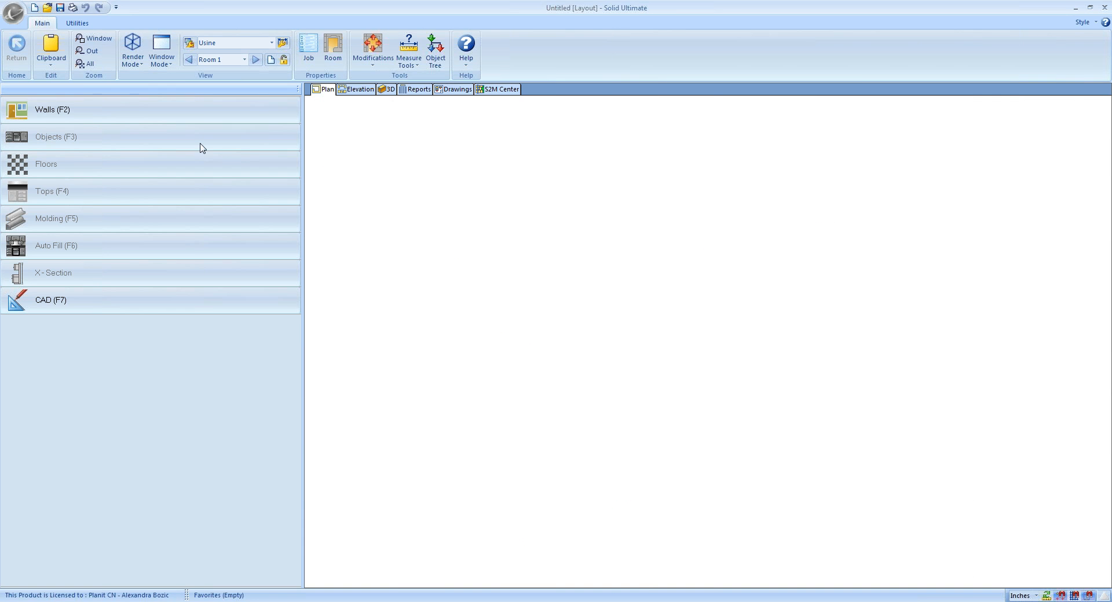
pyautogui.click(166, 111)
pyautogui.click(782, 211)
pyautogui.rightClick(783, 228)
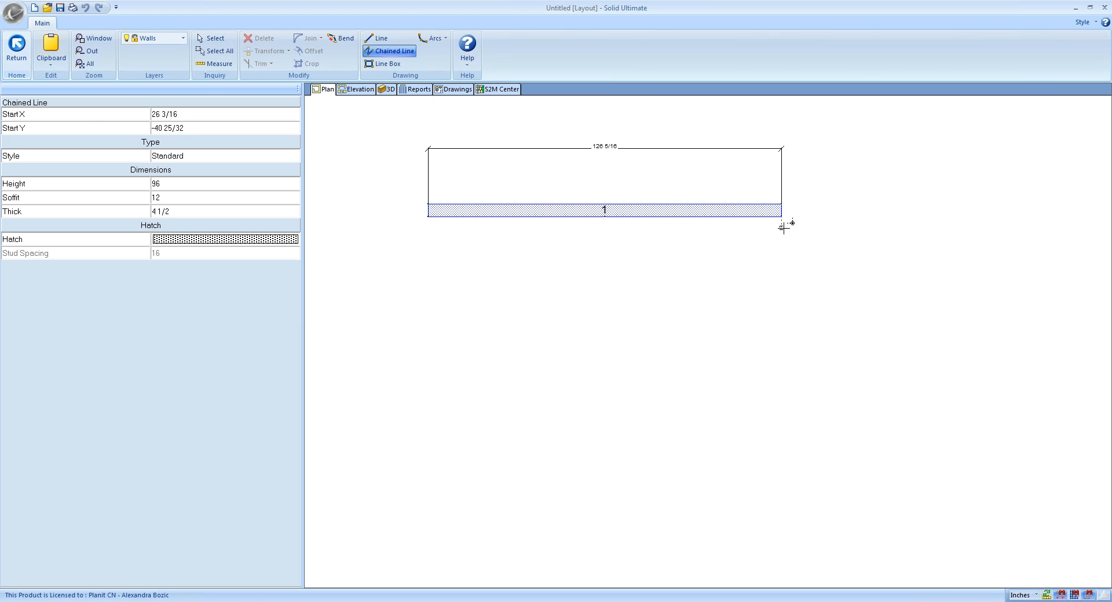
pyautogui.click(21, 49)
# Place a Std Base cabinet from the Custom Cabinets catalog's Base Cabinets against the wall, about 29 inches from its left end.
pyautogui.click(38, 142)
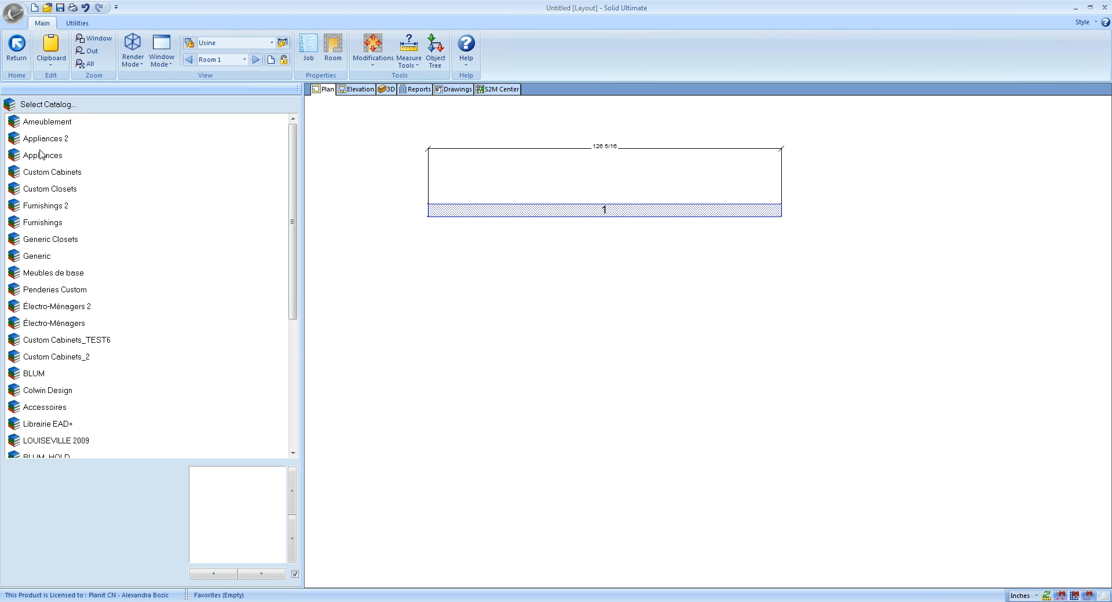
pyautogui.click(40, 178)
pyautogui.click(33, 139)
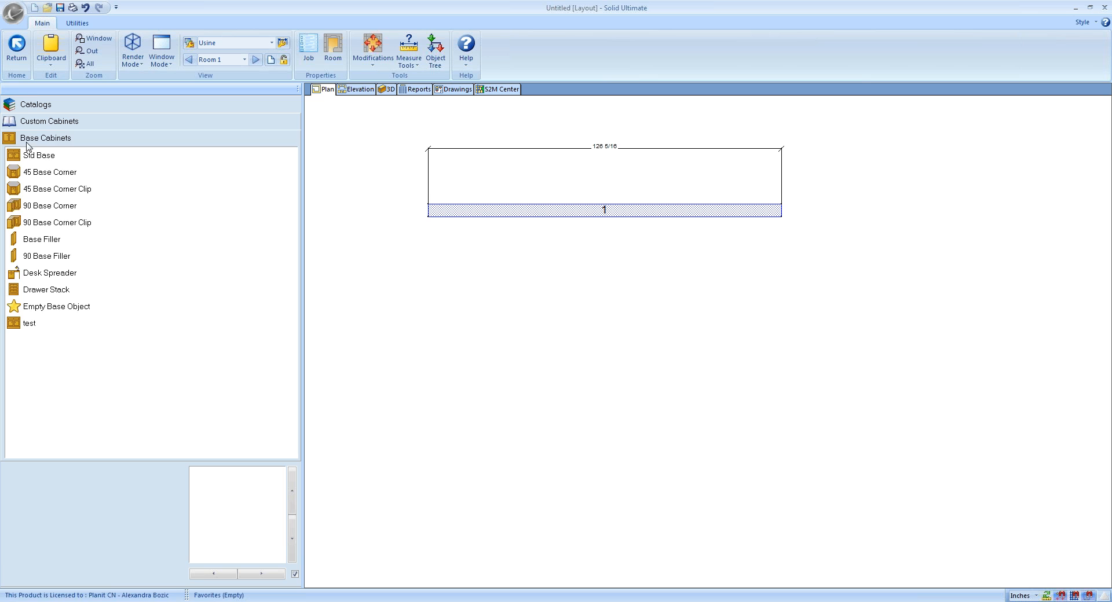
pyautogui.click(27, 156)
pyautogui.click(542, 254)
pyautogui.rightClick(541, 255)
pyautogui.click(543, 306)
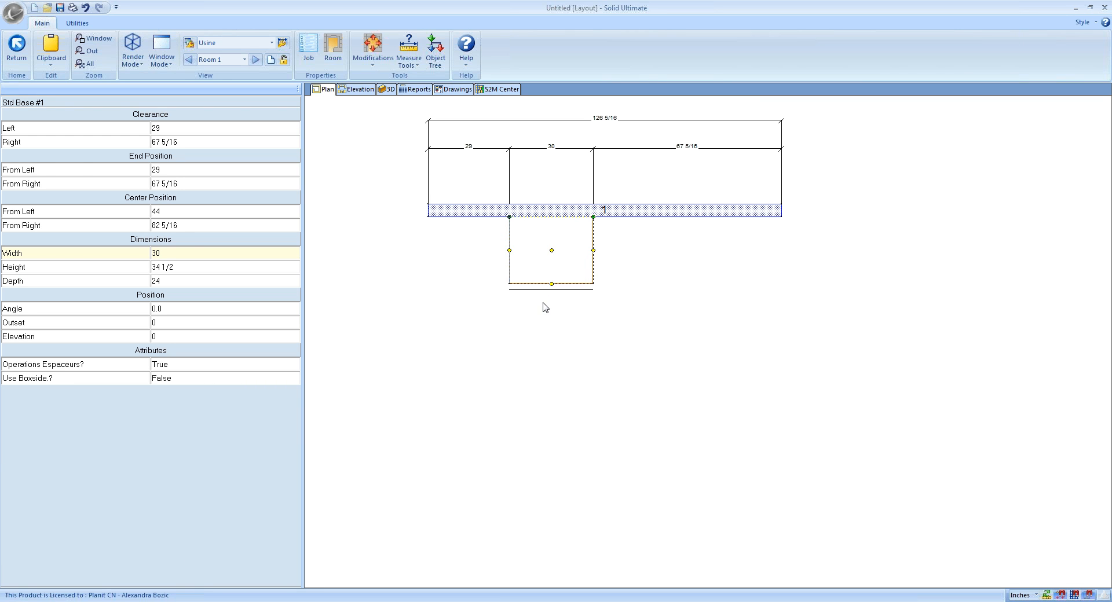
# Send the Std Base cabinet's assembly sheet to a drawing on landscape Letter 8 1/2 x 11 Inches paper.
pyautogui.click(460, 89)
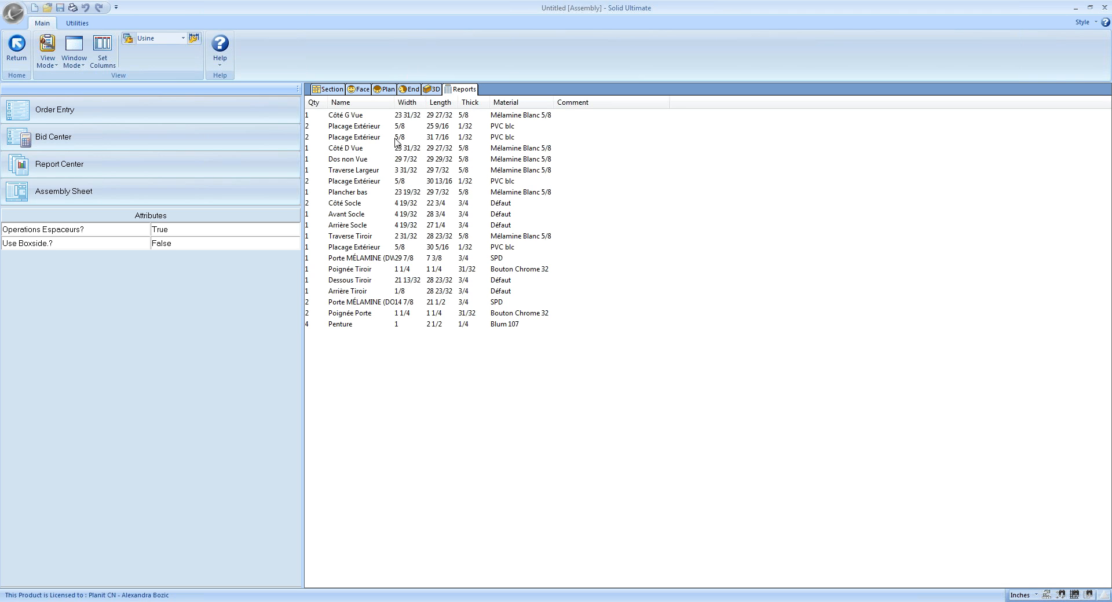
pyautogui.click(211, 197)
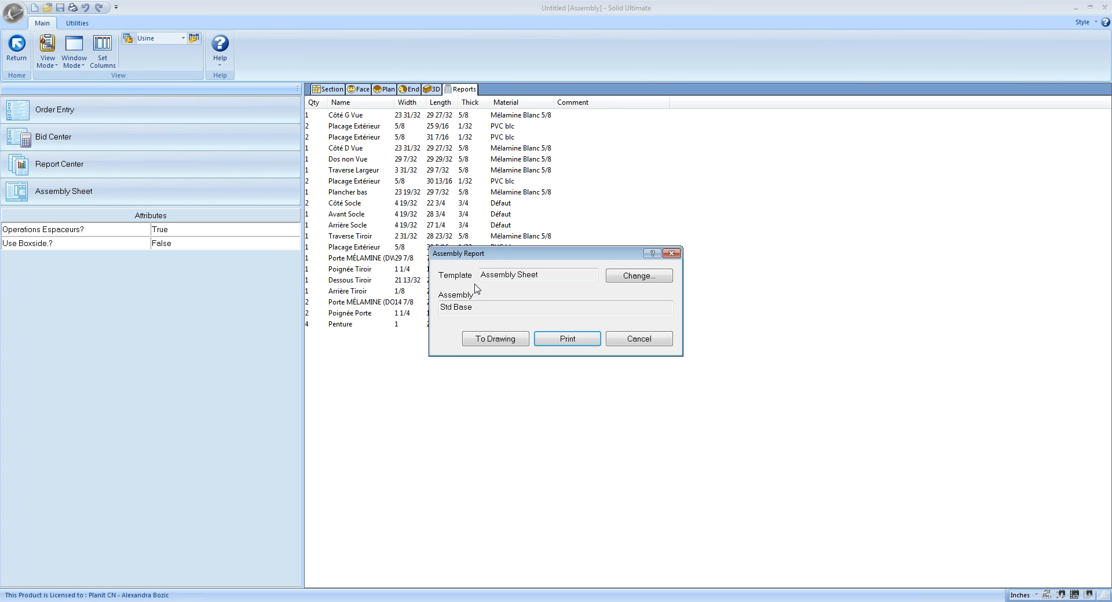
pyautogui.click(520, 341)
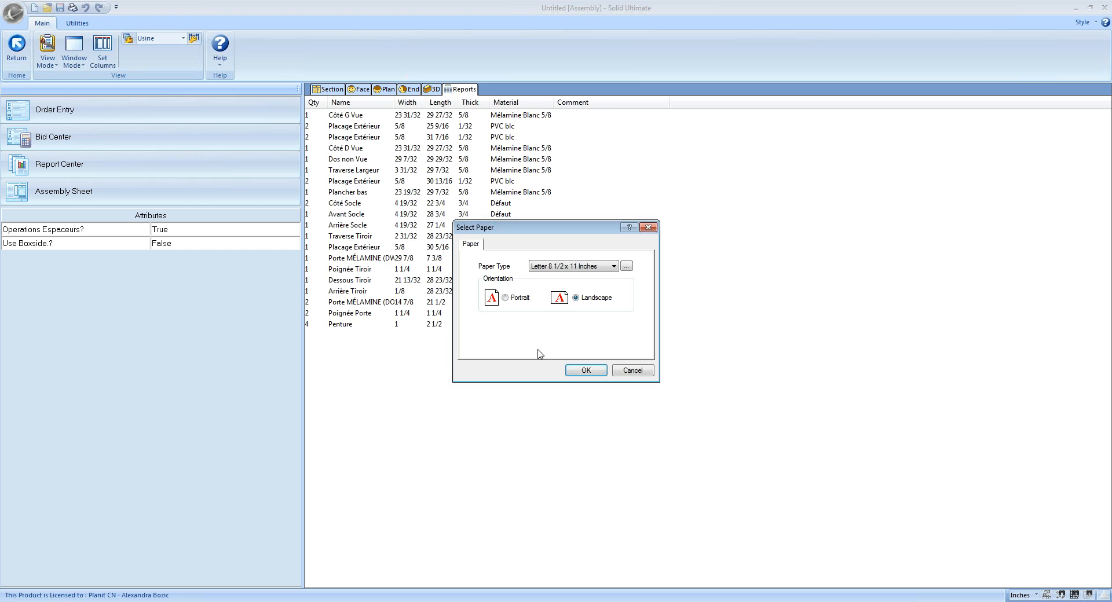
pyautogui.click(580, 372)
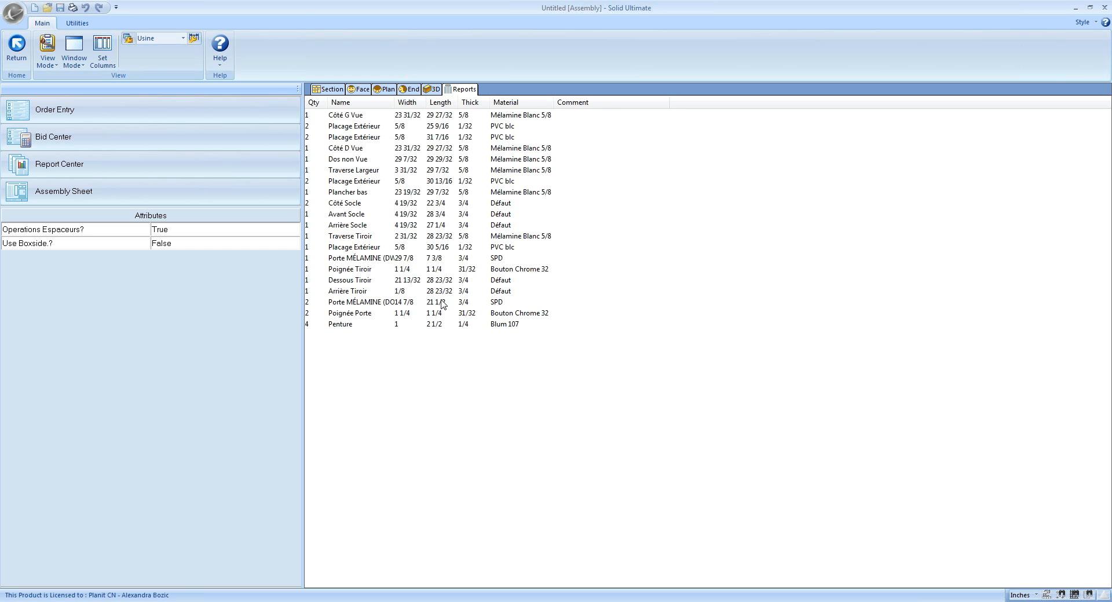
# Return to the room layout and display the Std Base assembly sheet in the drawings to examine its two graphics.
pyautogui.click(17, 49)
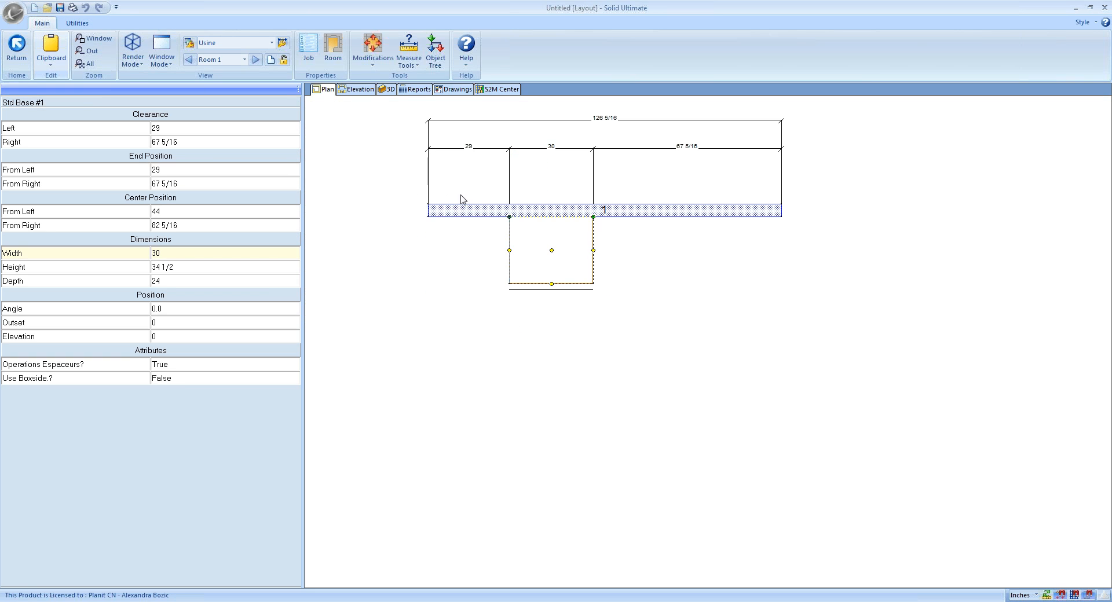
pyautogui.click(455, 90)
pyautogui.click(191, 60)
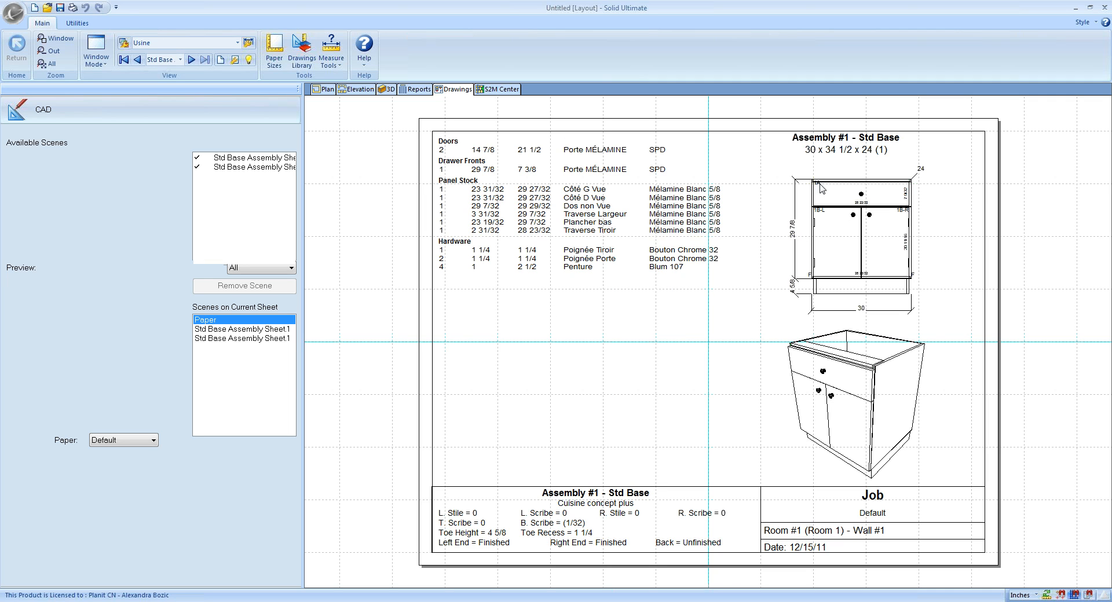
# Open the base cabinet from the plan, examine its face and interior sections, and return to the room layout.
pyautogui.click(327, 90)
pyautogui.doubleClick(539, 234)
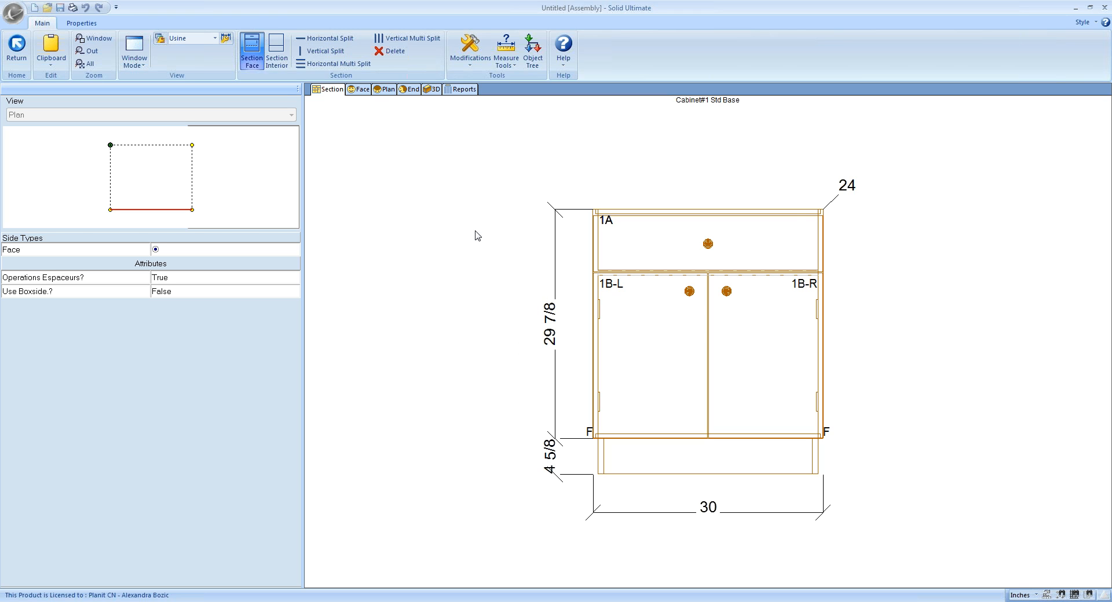
pyautogui.click(278, 55)
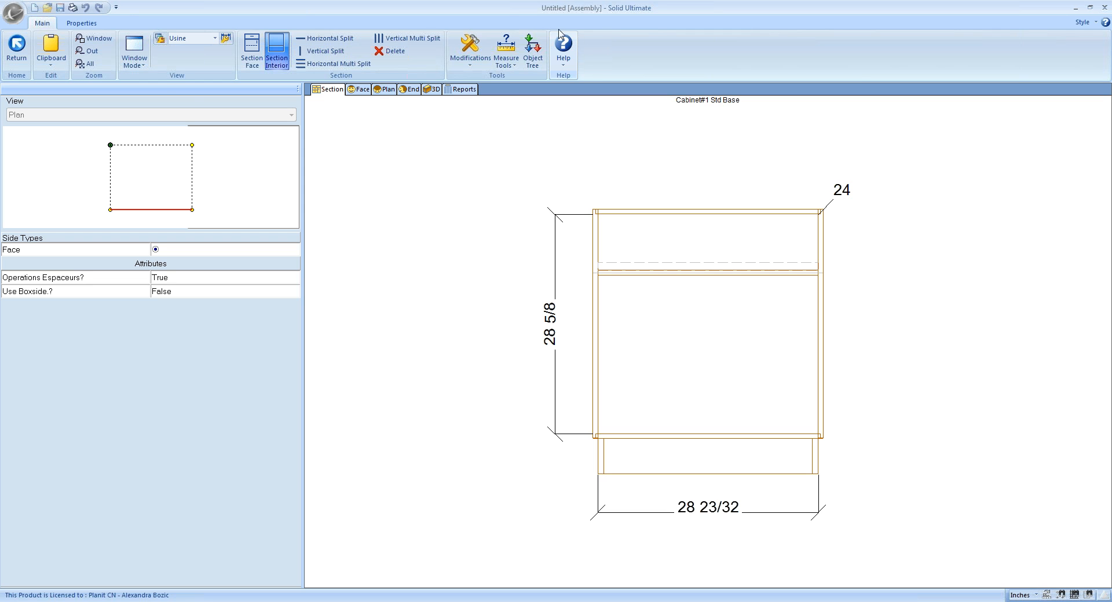
pyautogui.click(16, 49)
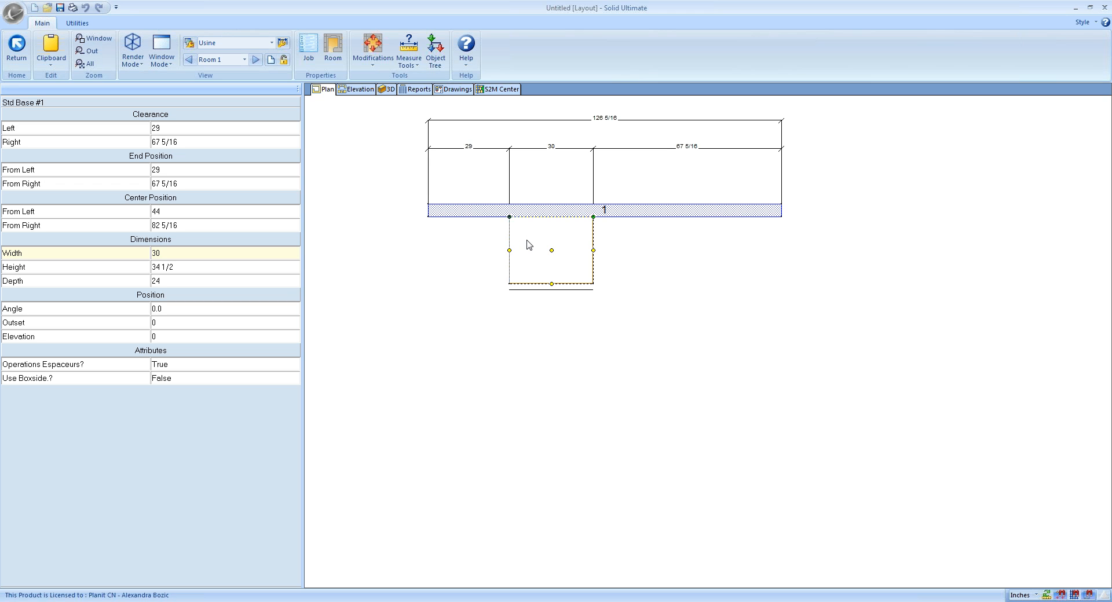
# Remove the base cabinet and the wall from the plan to clear the room.
pyautogui.press('Delete')
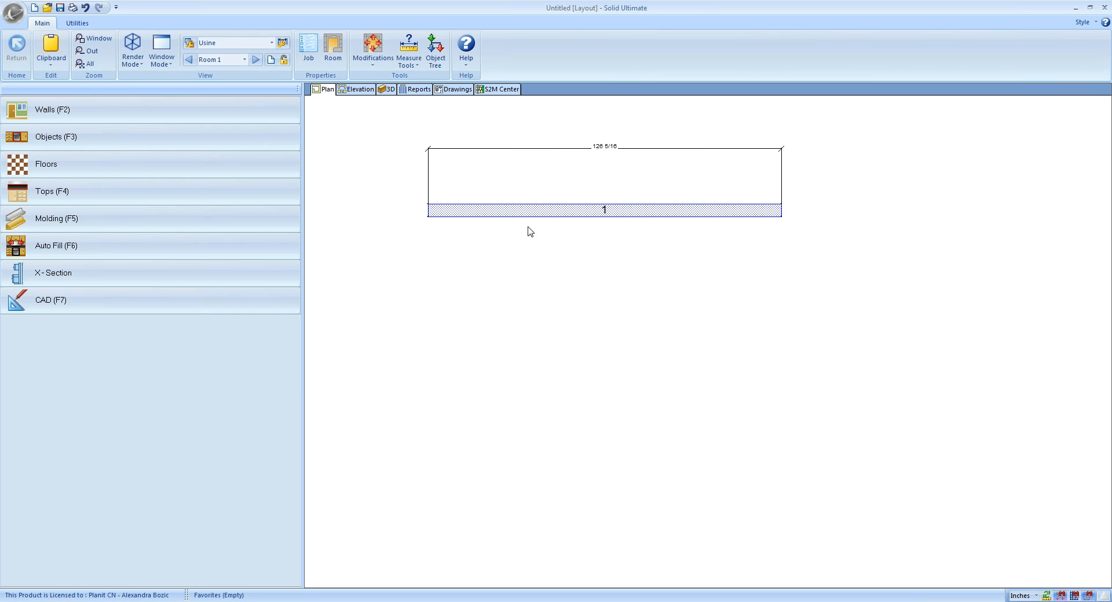
pyautogui.click(528, 220)
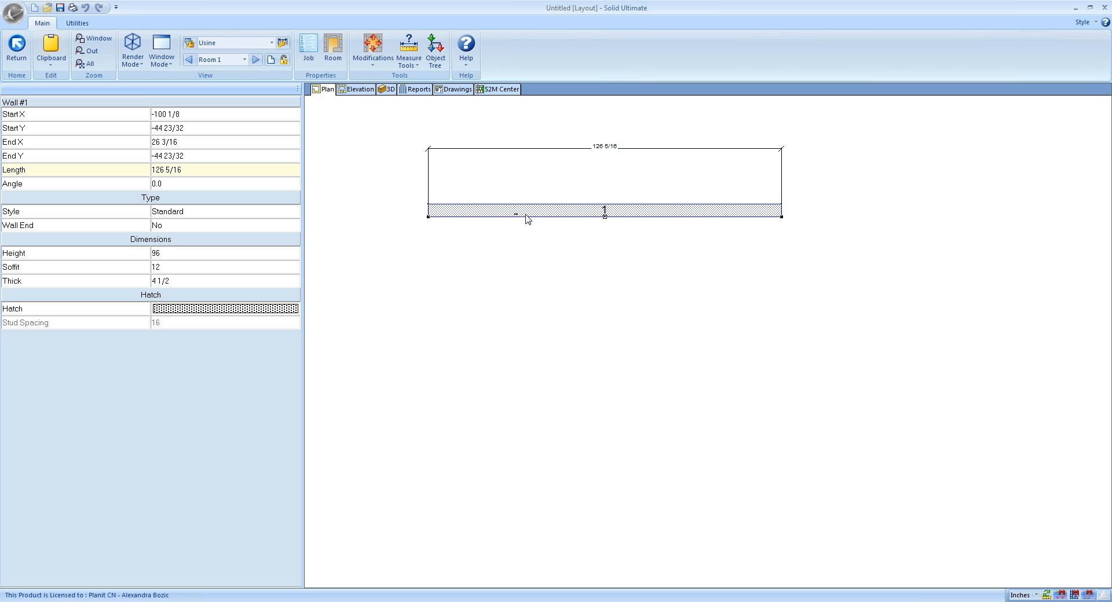
pyautogui.click(17, 48)
pyautogui.rightClick(460, 209)
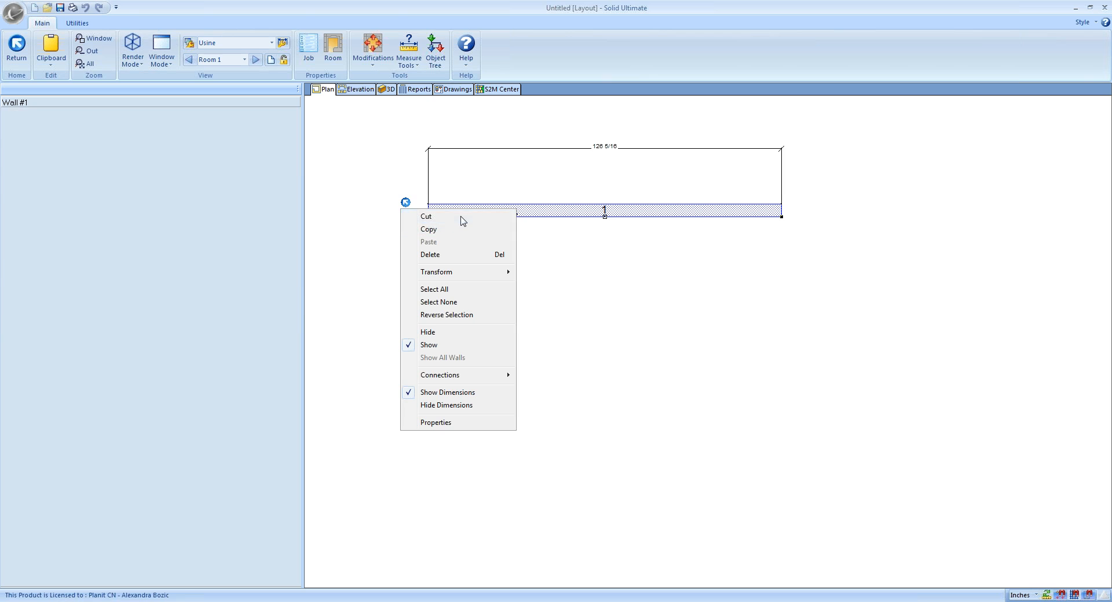
pyautogui.click(460, 216)
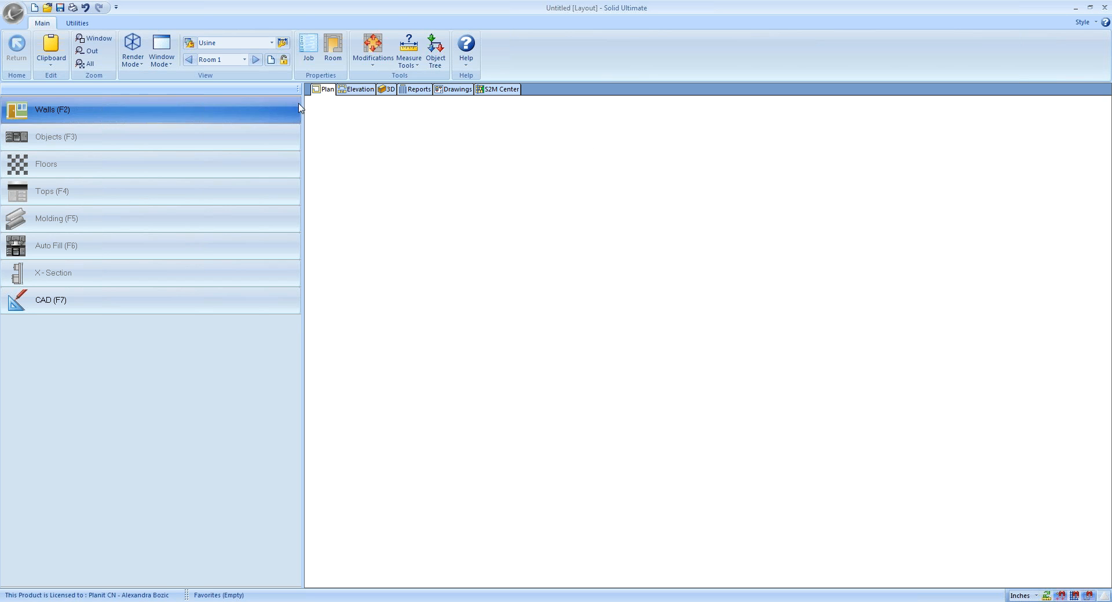
# Draw a horizontal chained-line wall about 148 1/4 inches long across the upper part of the plan.
pyautogui.click(179, 111)
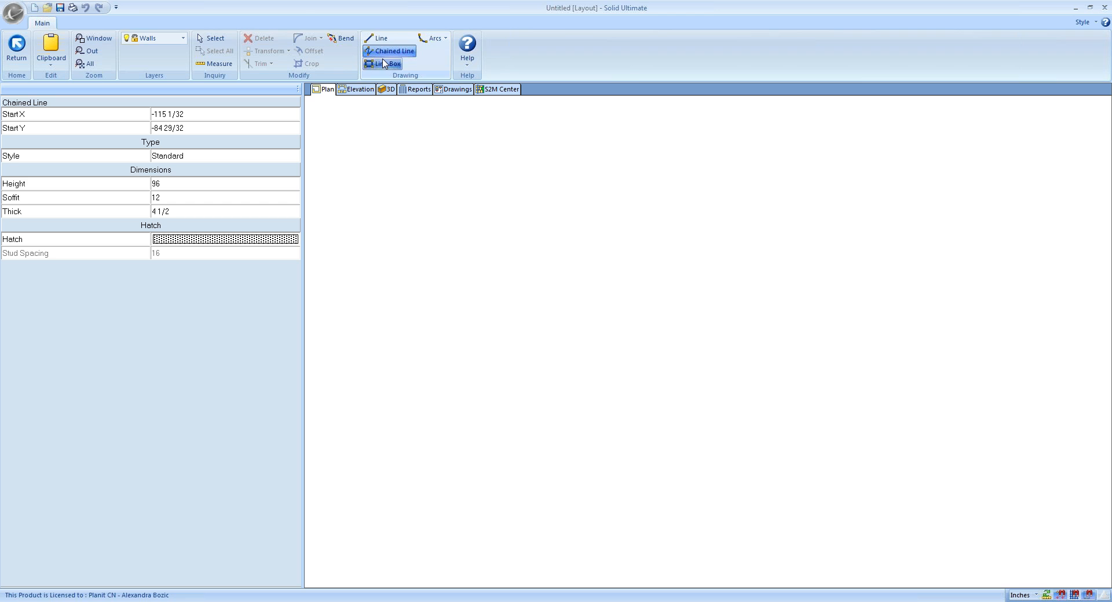
pyautogui.click(403, 206)
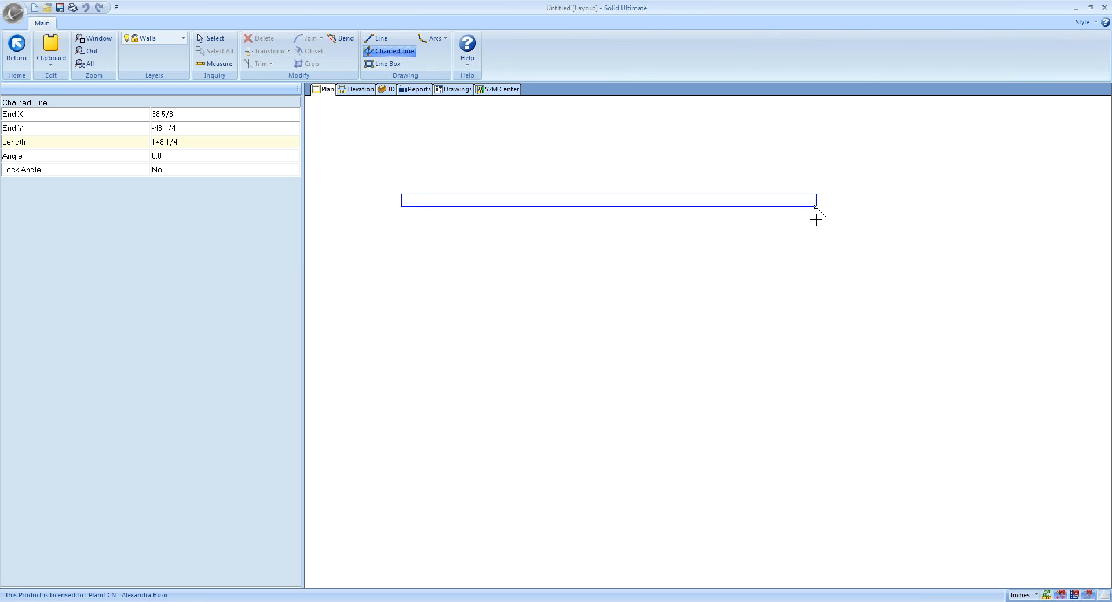
pyautogui.click(816, 220)
# Continue the wall chain with a perpendicular wall about 81 3/8 inches long and a 20-inch return wall, and end the chain.
pyautogui.click(845, 432)
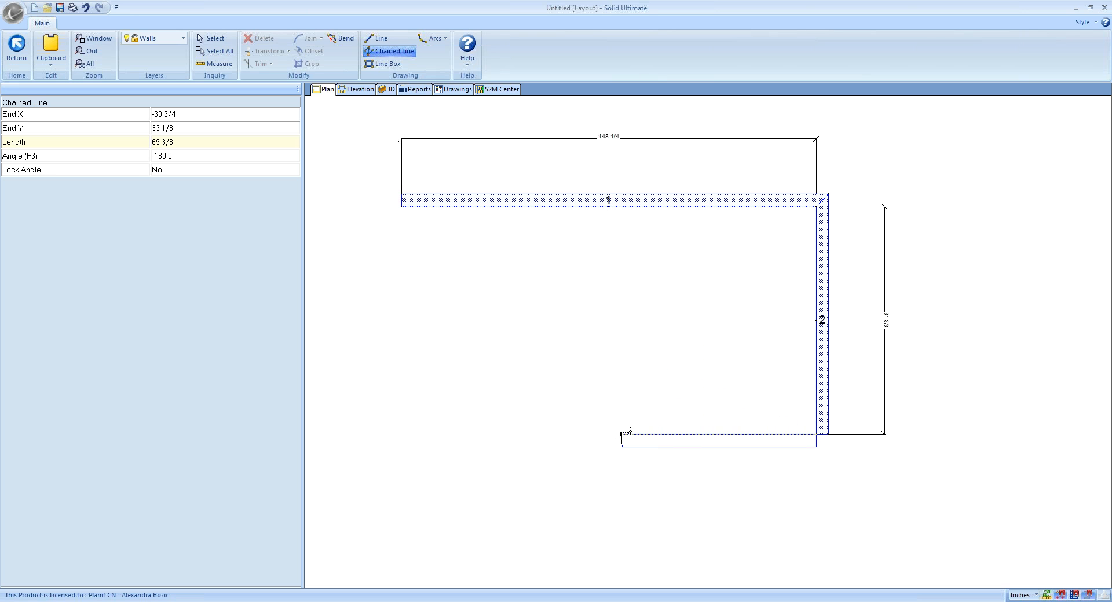
pyautogui.write('20')
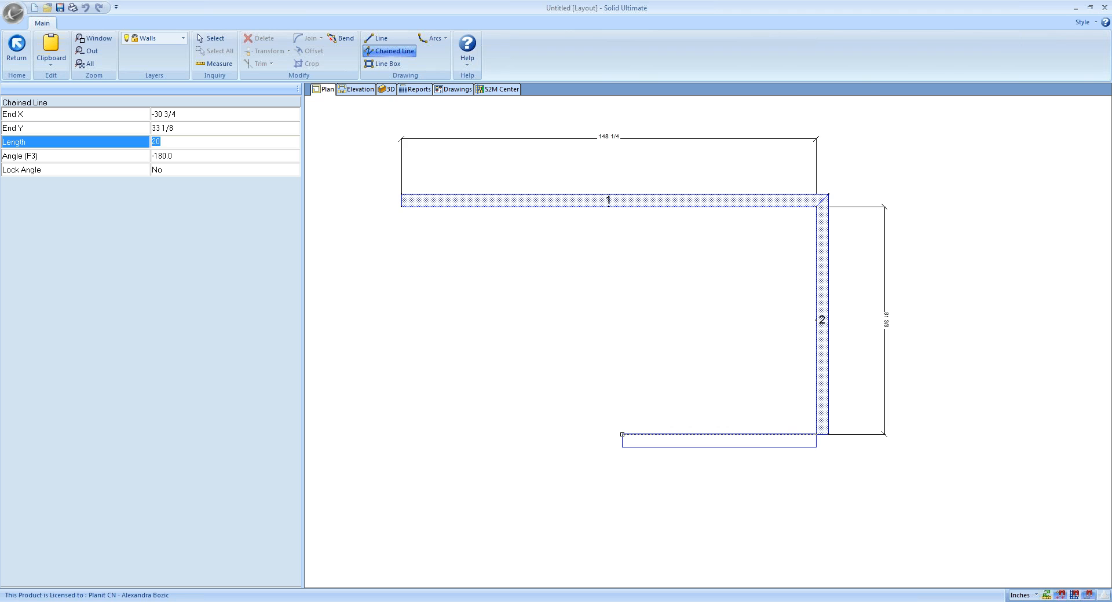
pyautogui.press('Return')
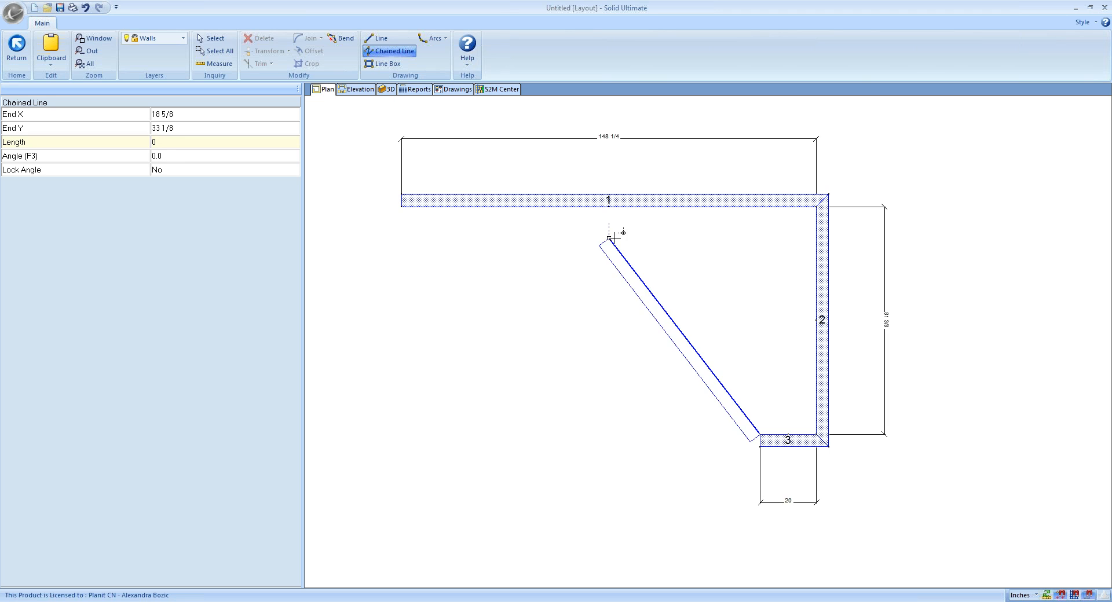
pyautogui.press('Escape')
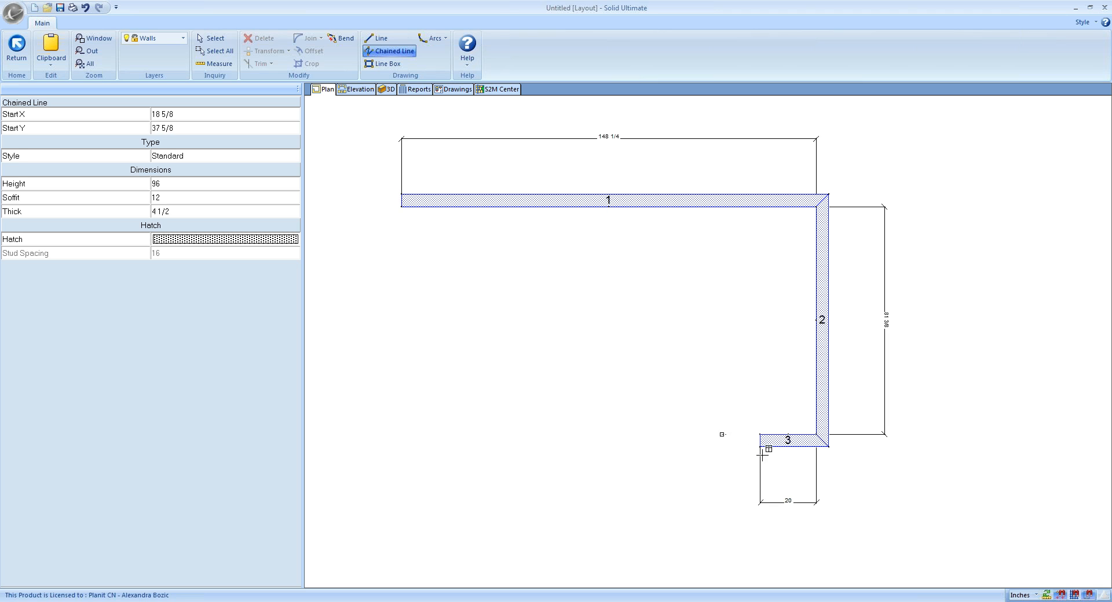
pyautogui.click(214, 38)
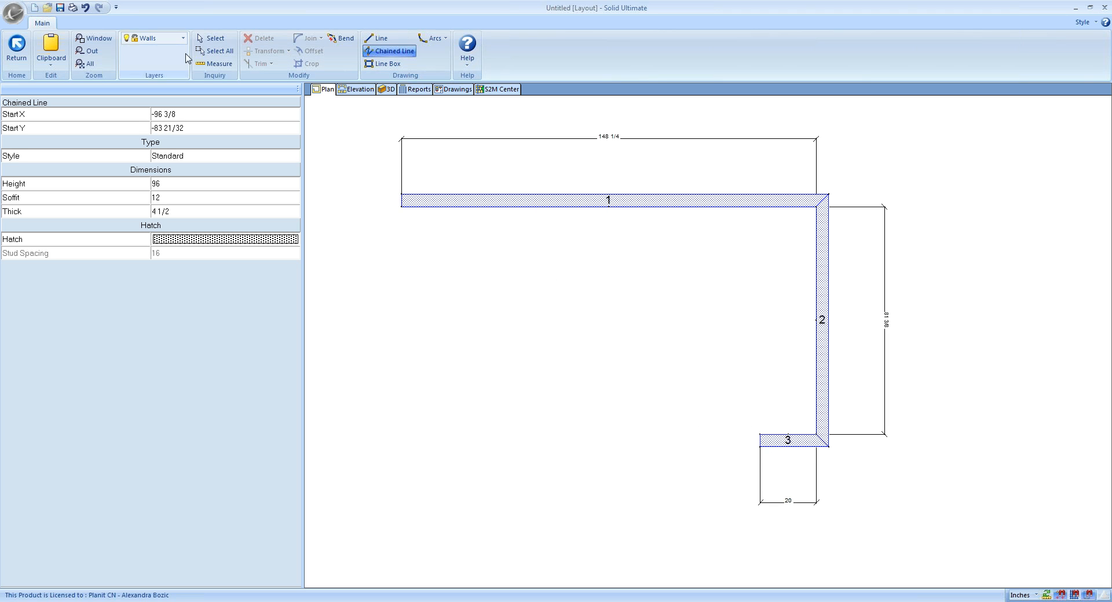
# Undo the last two walls, leaving only the long horizontal wall.
pyautogui.click(85, 9)
pyautogui.click(85, 9)
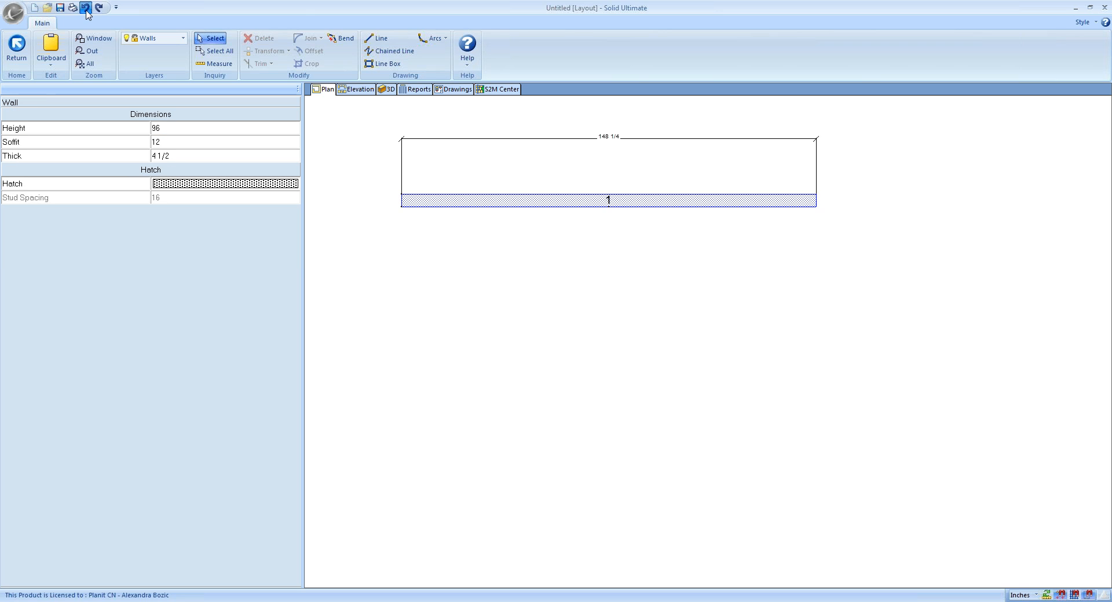
# Undo the remaining wall, and draw connected line walls about 164 13/16, 97 5/16 and 119 1/16 inches long plus a separate 94 7/32-inch wall inside.
pyautogui.click(84, 9)
pyautogui.click(378, 38)
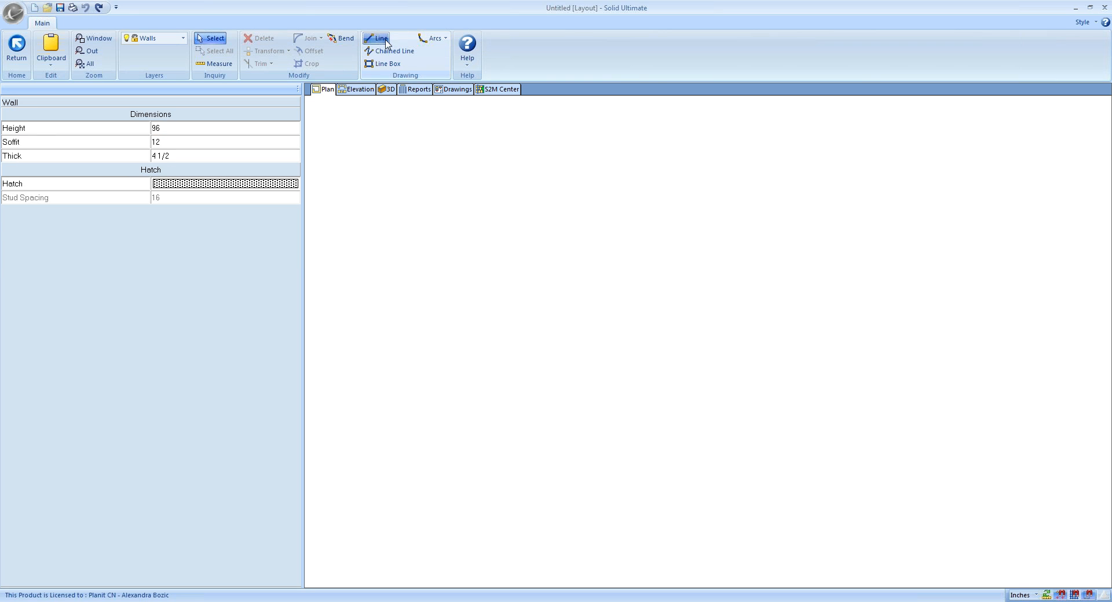
pyautogui.click(388, 170)
pyautogui.click(849, 180)
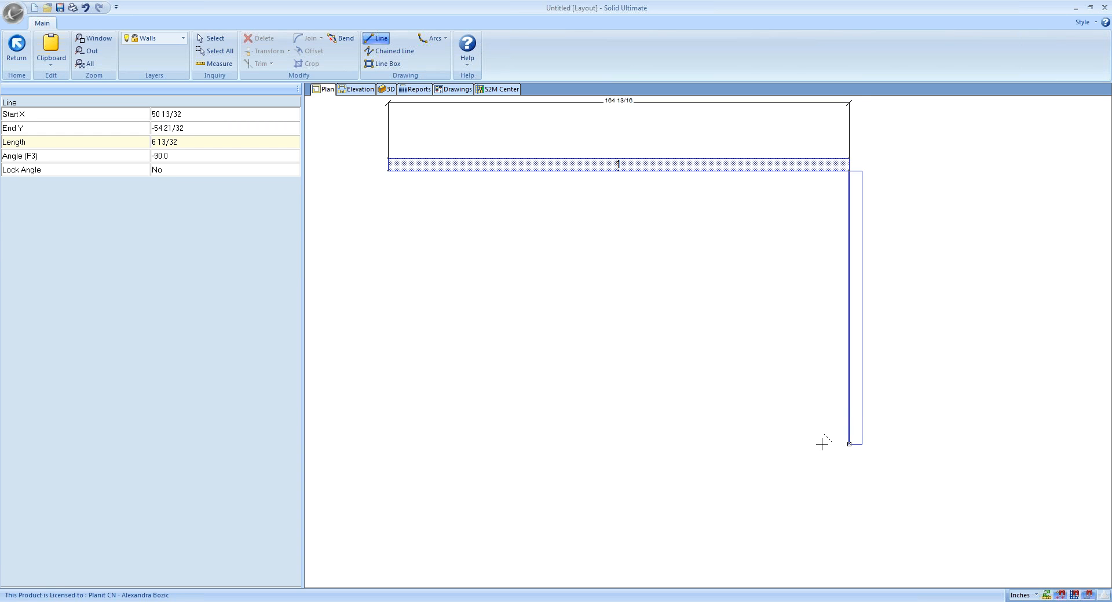
pyautogui.click(852, 443)
pyautogui.click(516, 443)
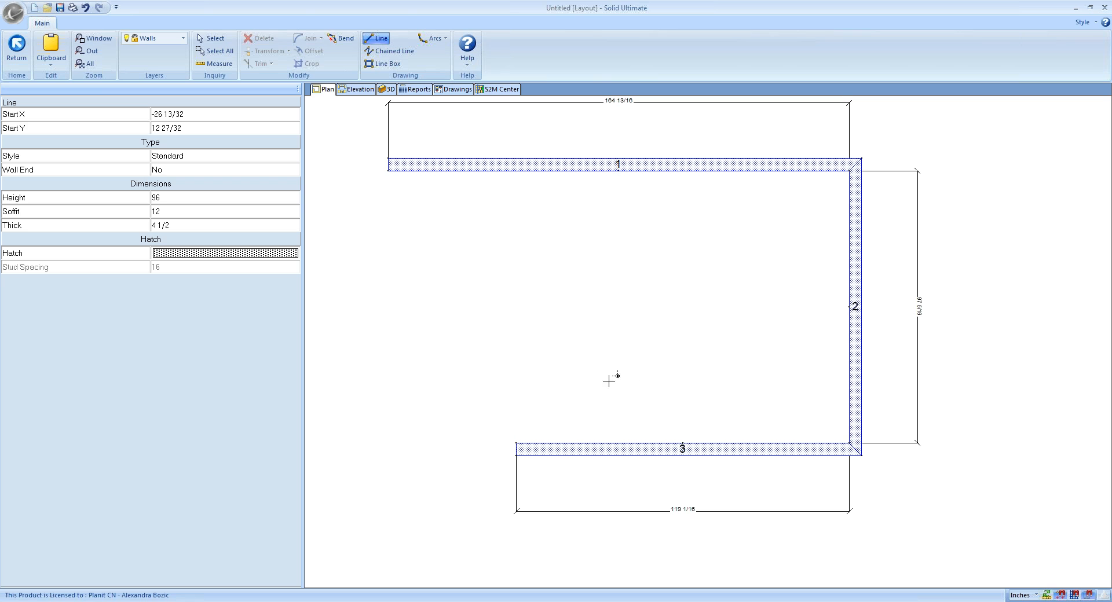
pyautogui.click(464, 295)
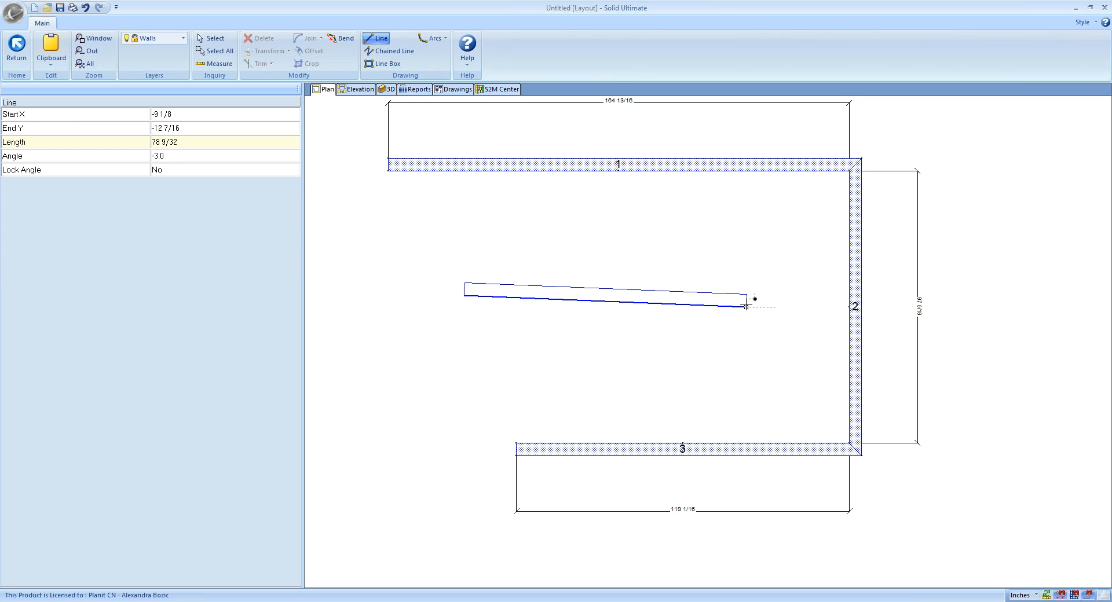
pyautogui.click(728, 295)
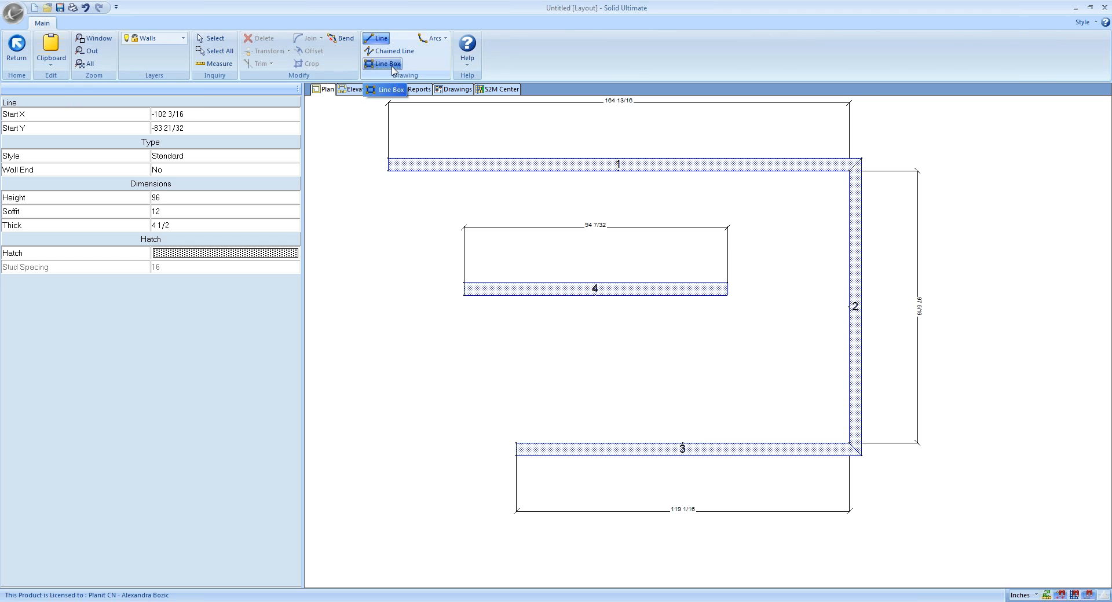
# Undo the separate inner wall and the three connected line walls.
pyautogui.click(86, 8)
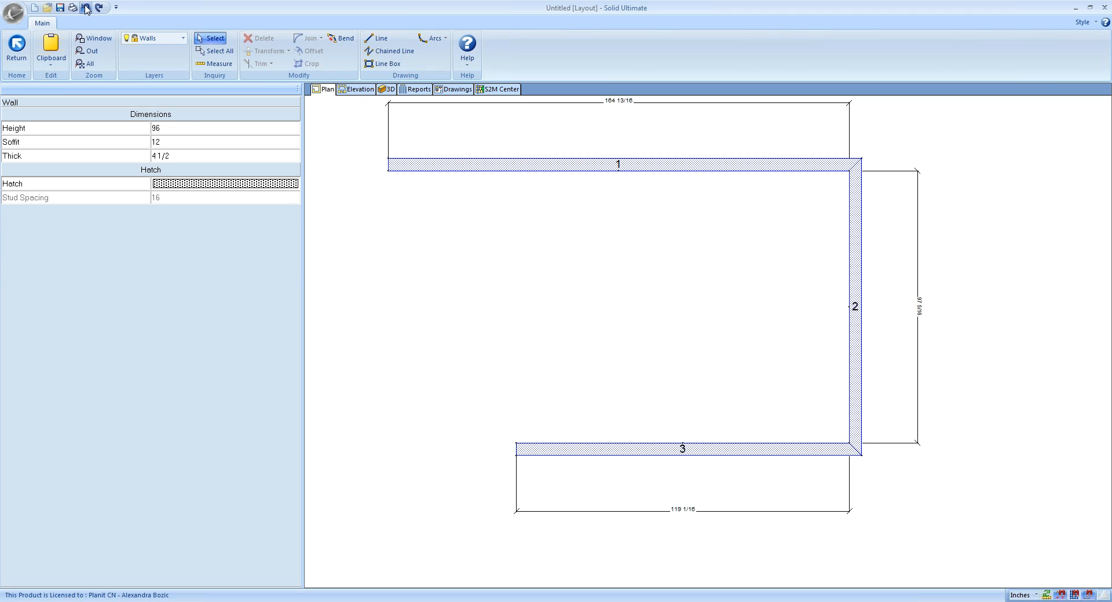
pyautogui.click(86, 8)
pyautogui.click(86, 8)
pyautogui.click(86, 9)
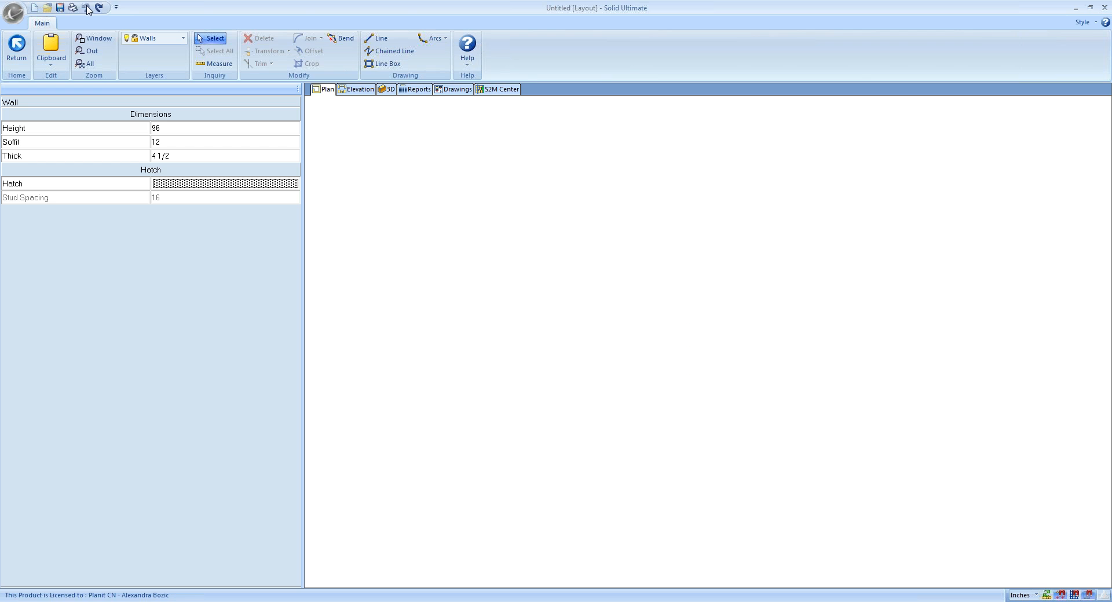
# Draw a closed room with Line Box, about 172 9/32 inches wide and 134 3/16 inches deep.
pyautogui.click(384, 64)
pyautogui.click(419, 250)
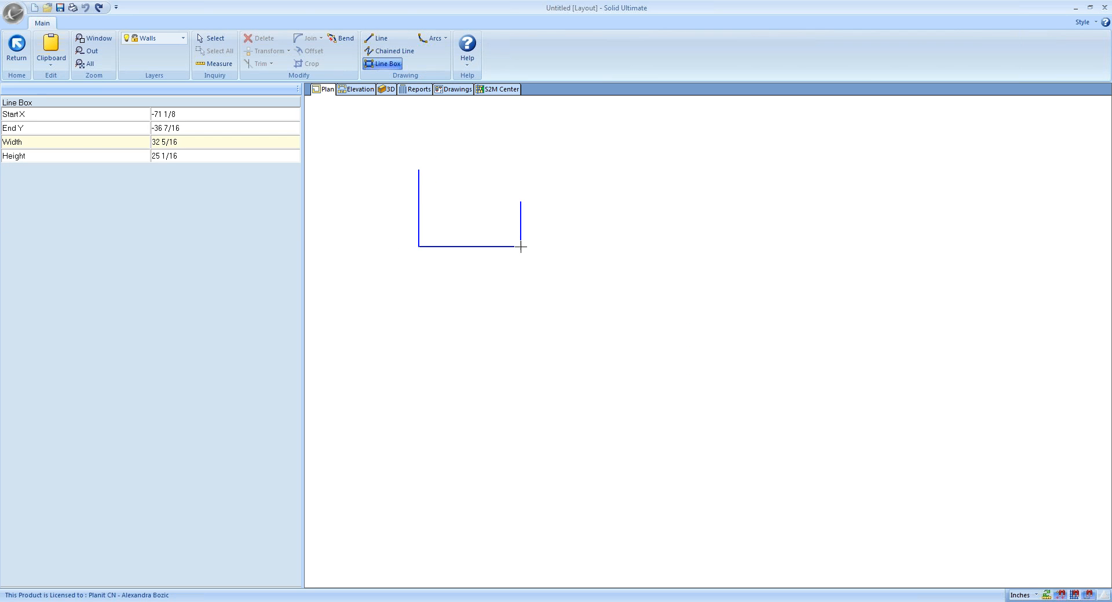
pyautogui.click(901, 545)
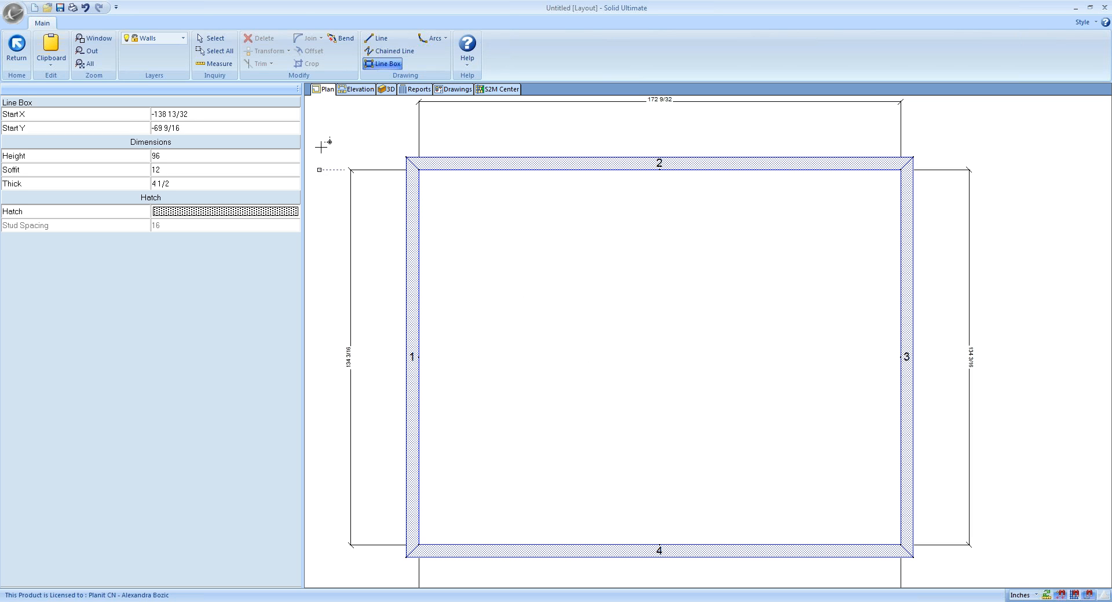
# Hide wall 1 of the box-shaped room and inspect the room in the 3D view from another angle.
pyautogui.click(4, 55)
pyautogui.click(415, 356)
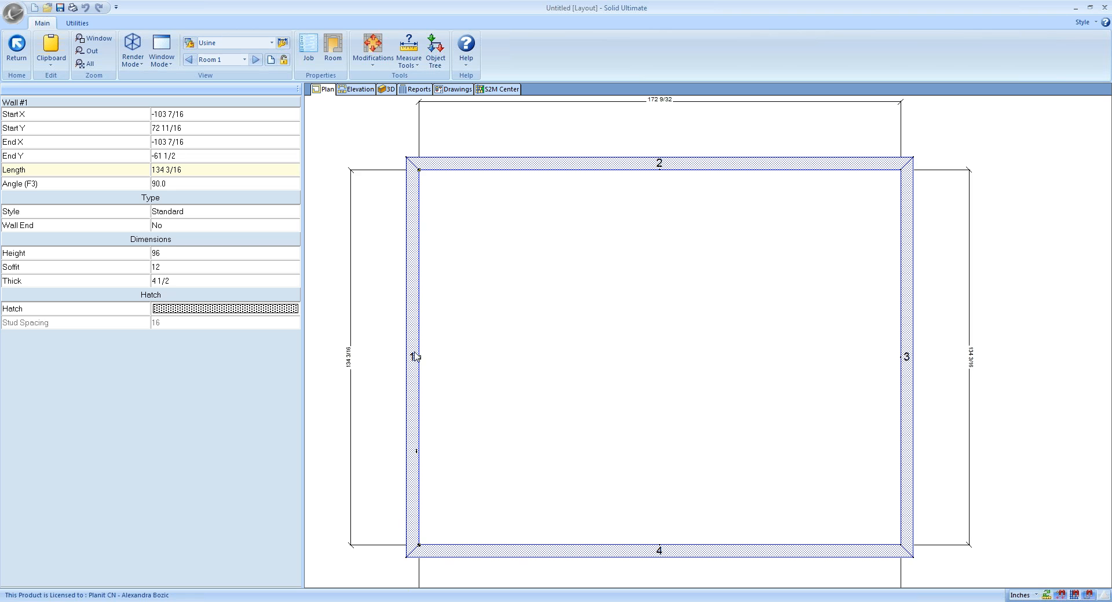
pyautogui.rightClick(415, 355)
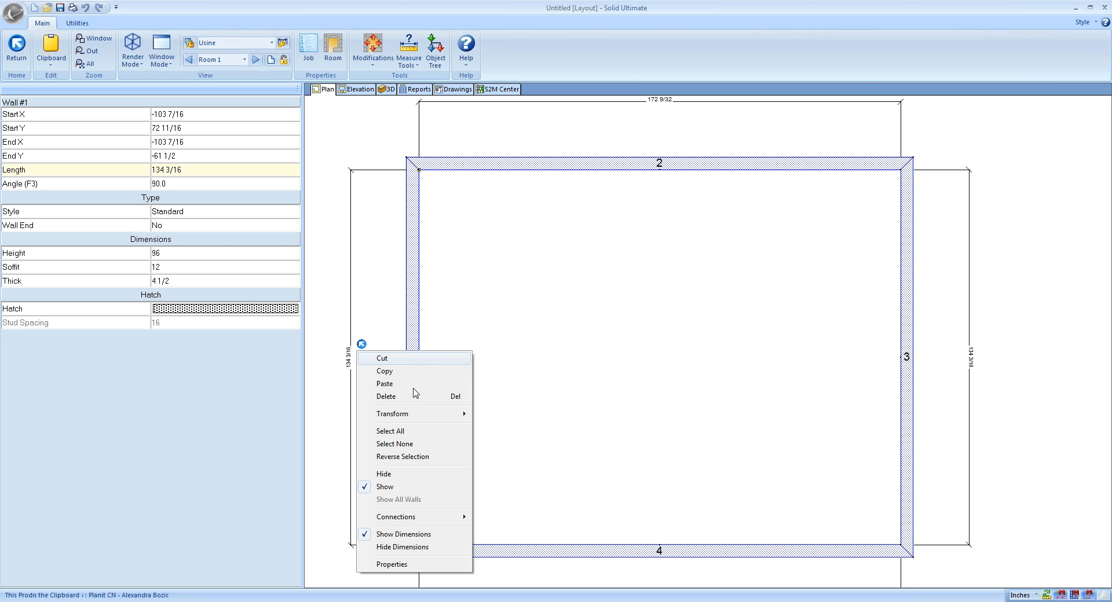
pyautogui.moveTo(415, 420)
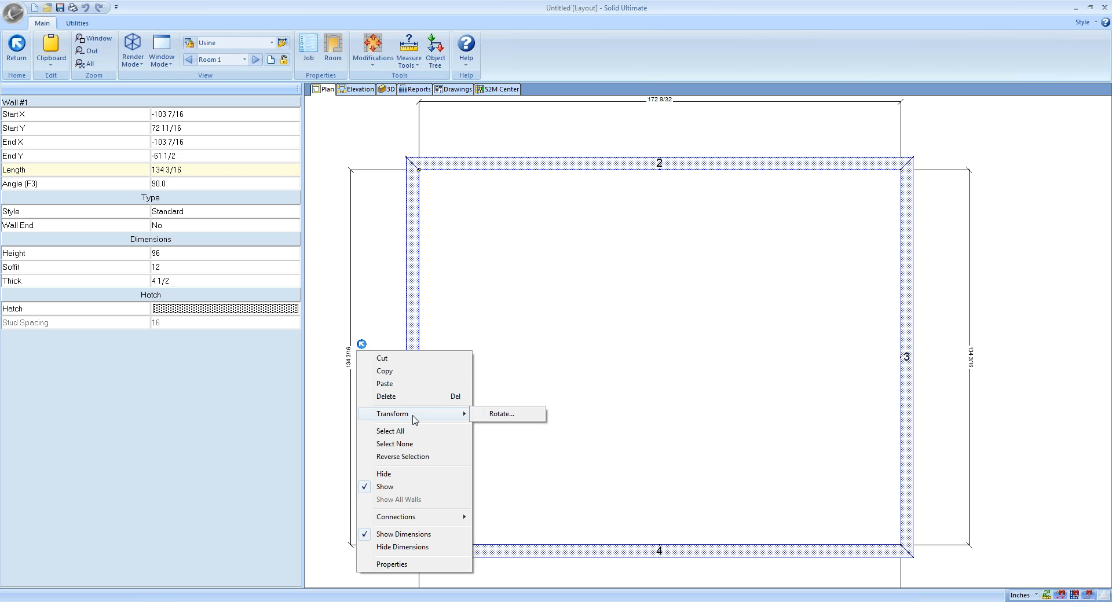
pyautogui.click(393, 475)
pyautogui.click(386, 89)
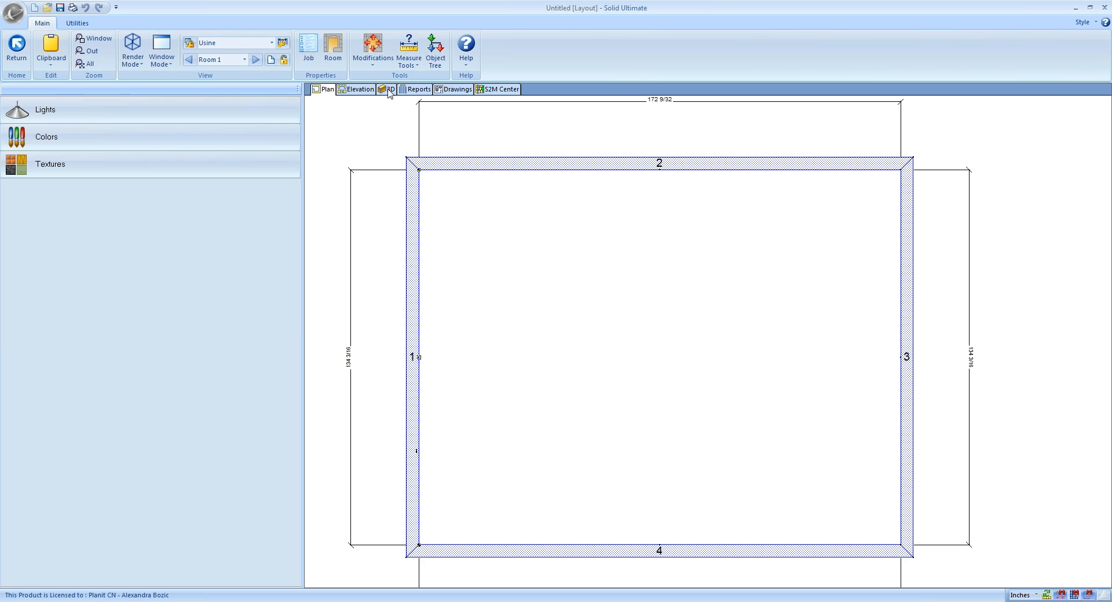
pyautogui.moveTo(509, 315); pyautogui.dragTo(637, 365)
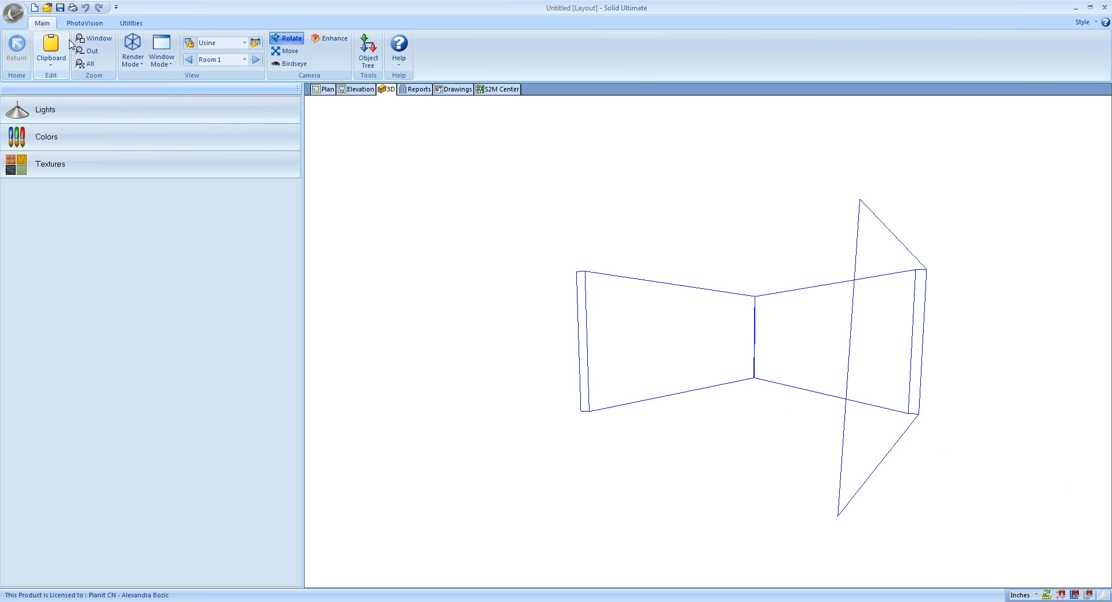
# Cut wall 2 from the room in the plan view, and undo both the cut and the wall box.
pyautogui.click(330, 90)
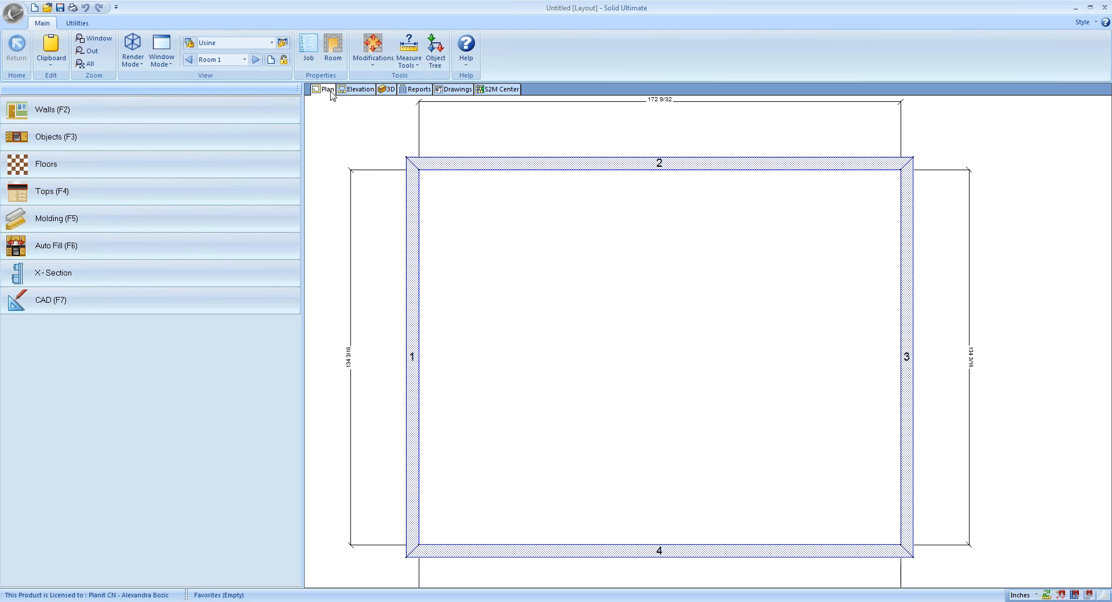
pyautogui.scroll(-3, 439, 235)
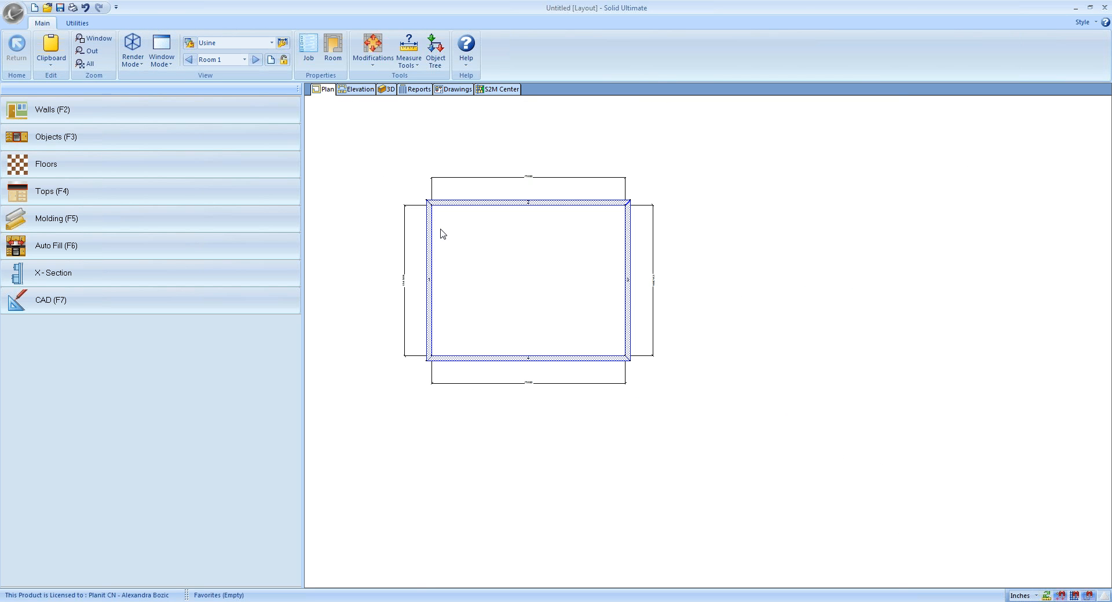
pyautogui.click(487, 206)
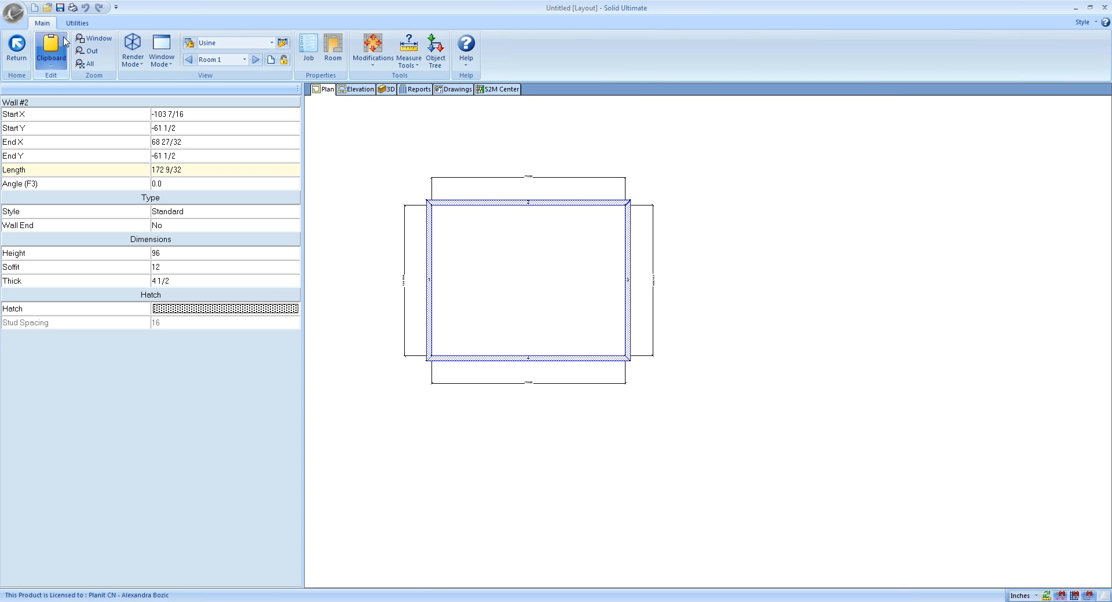
pyautogui.rightClick(458, 209)
pyautogui.click(458, 213)
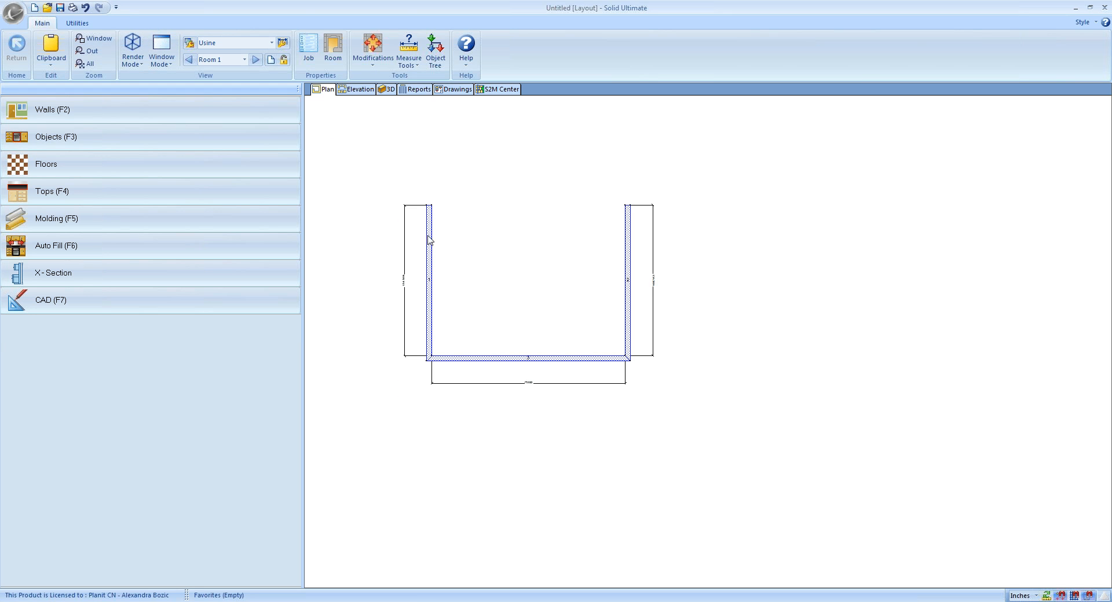
pyautogui.click(85, 7)
pyautogui.click(85, 8)
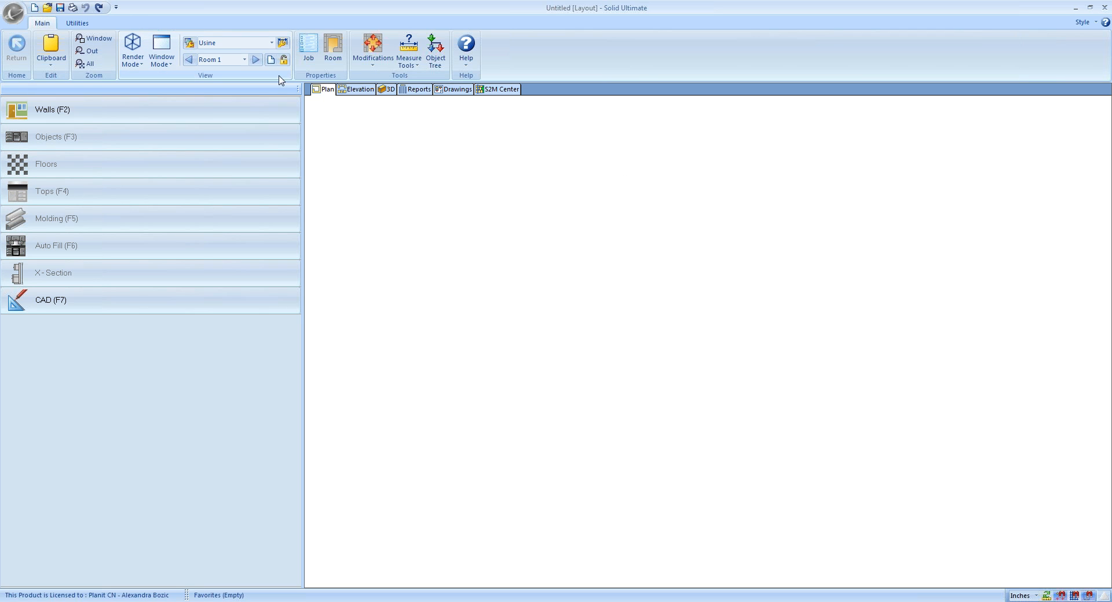
# Try to draw an Arc by Chord wall across the plan with a horizontal chord about 418 7/8 inches long.
pyautogui.click(199, 108)
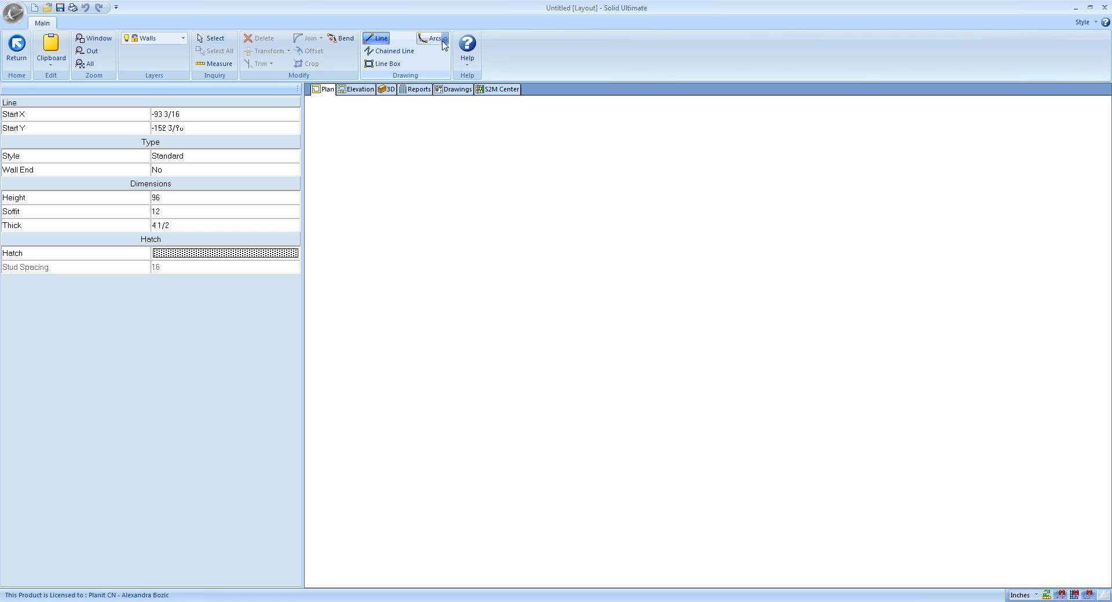
pyautogui.click(445, 38)
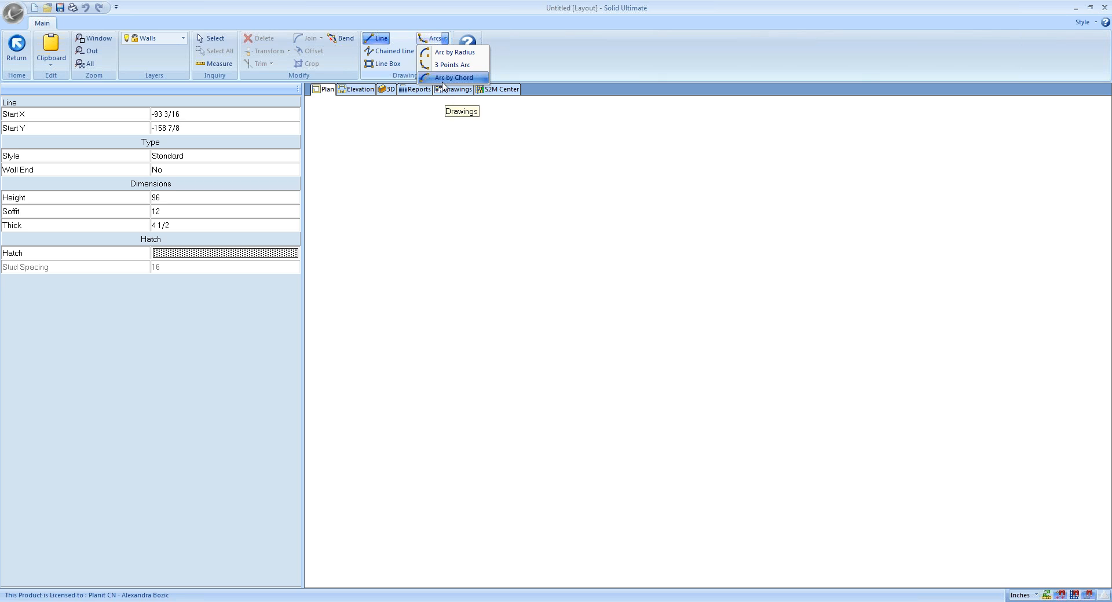
pyautogui.click(442, 80)
pyautogui.click(424, 288)
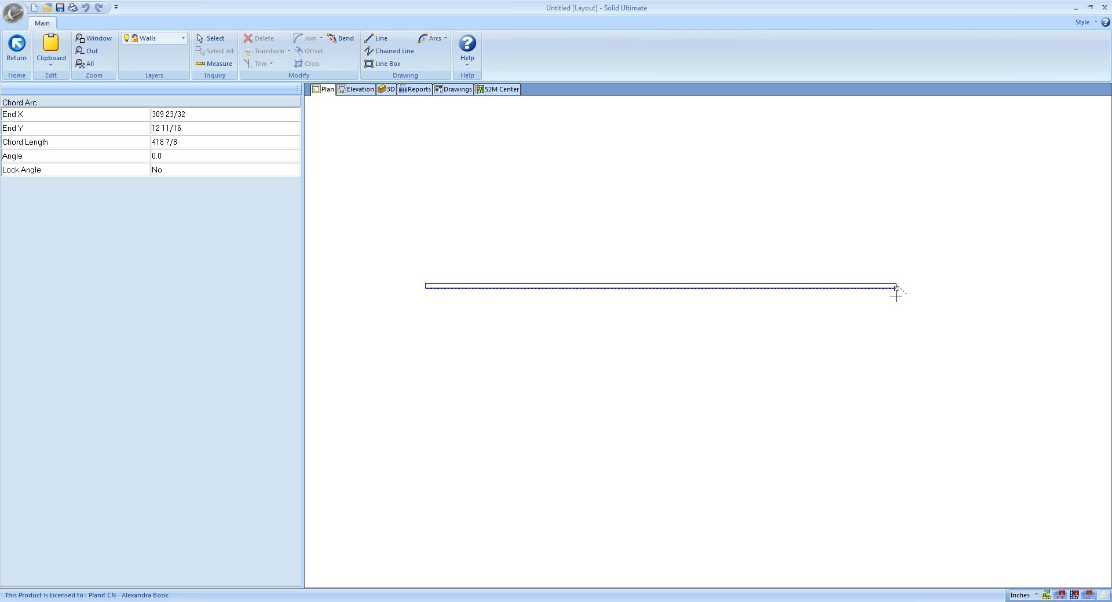
pyautogui.click(896, 295)
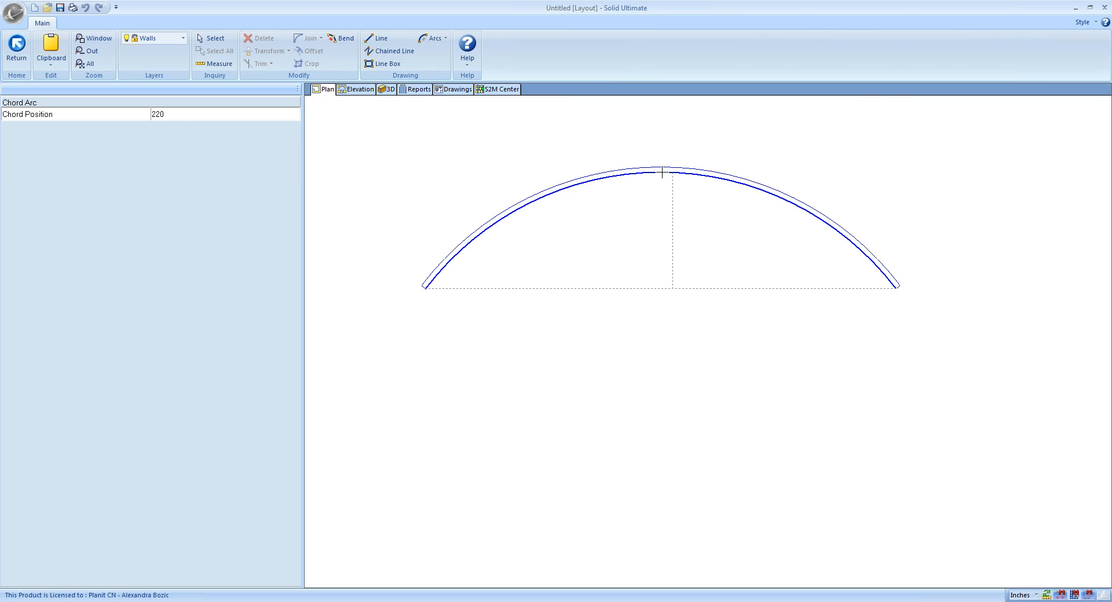
pyautogui.click(652, 481)
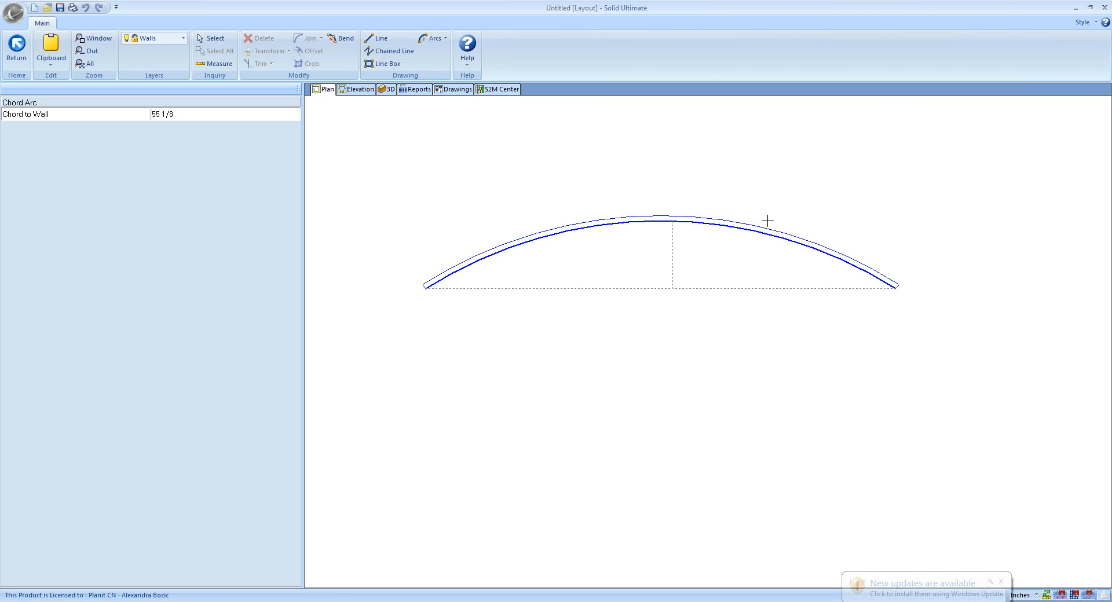
pyautogui.press('Escape')
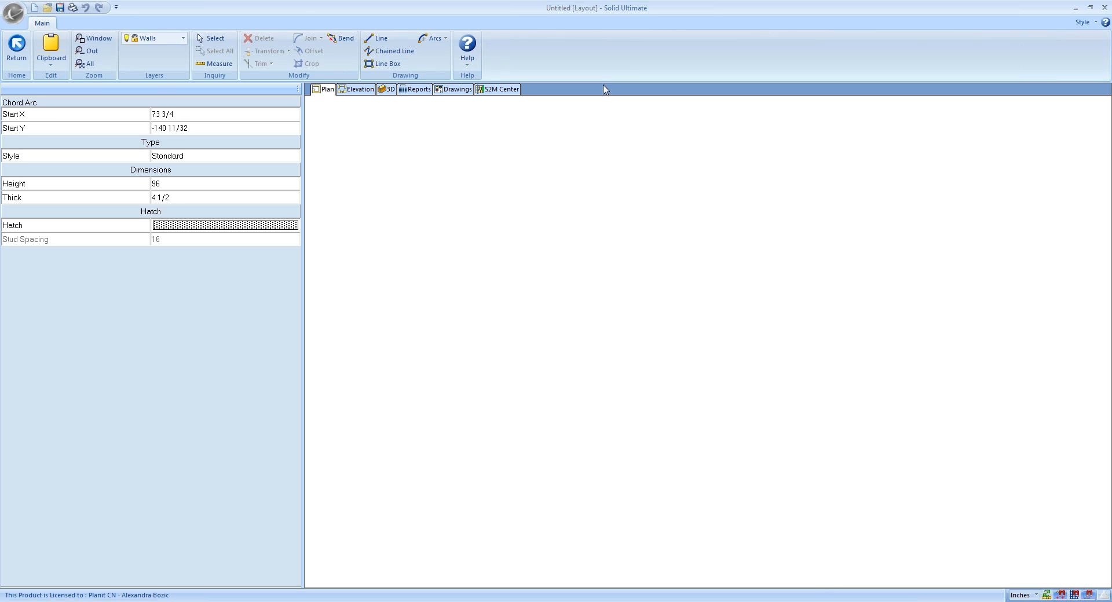
# Draw an Arc by Radius wall with a 45-inch radius and an end angle of about -98.8 degrees, and undo it.
pyautogui.click(445, 38)
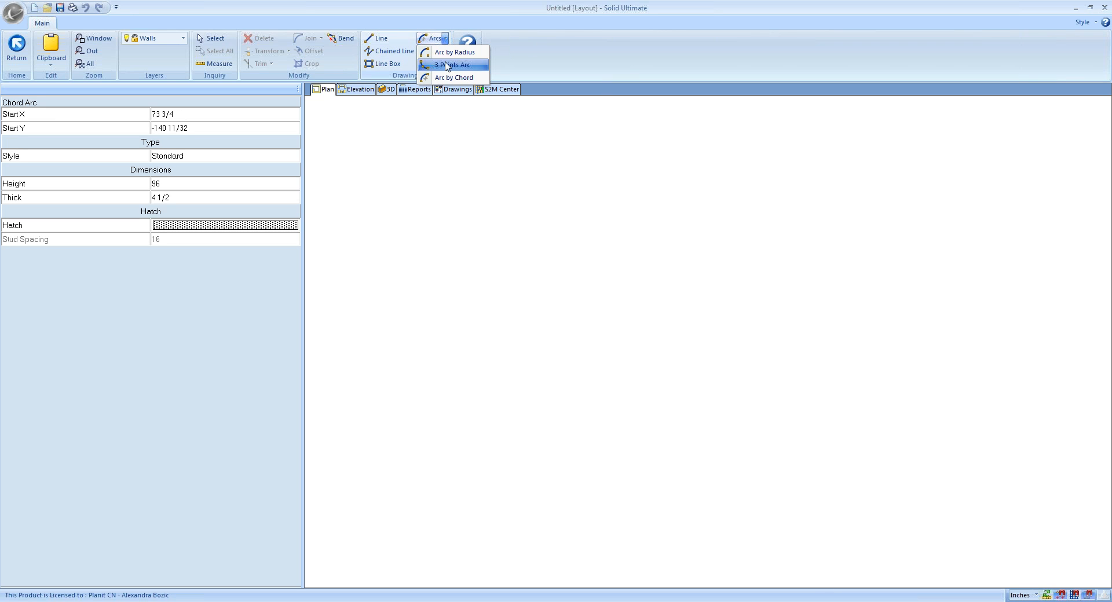
pyautogui.click(446, 53)
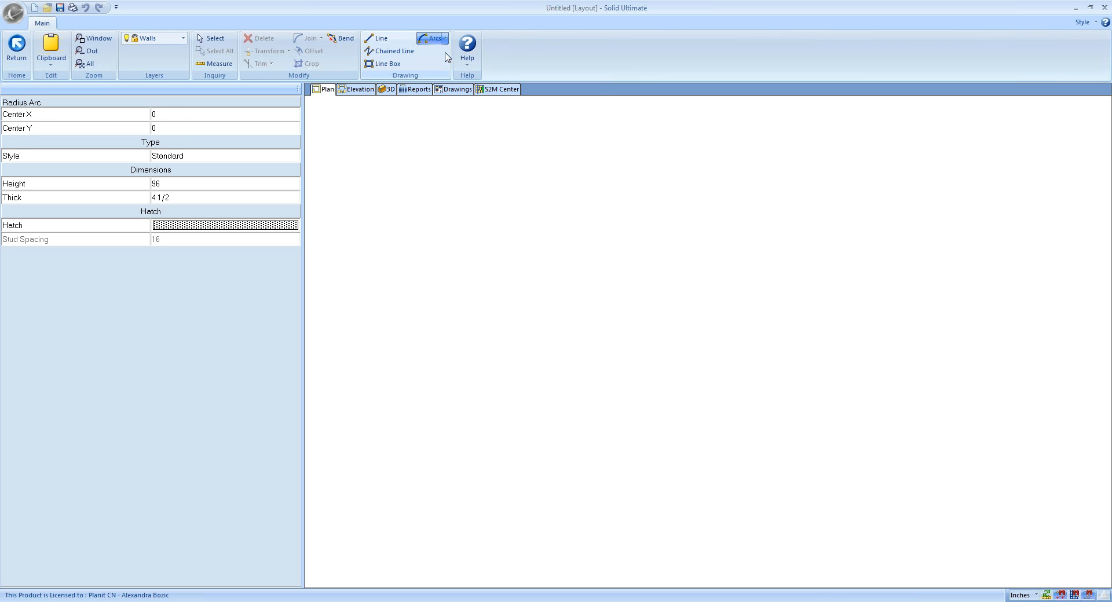
pyautogui.click(545, 262)
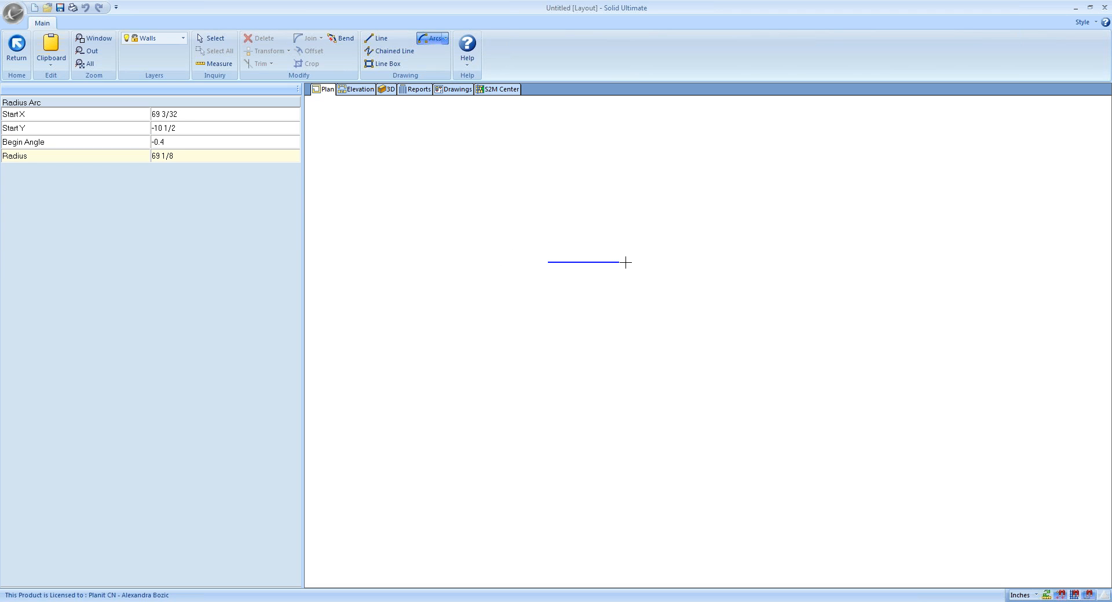
pyautogui.write('45')
pyautogui.press('Return')
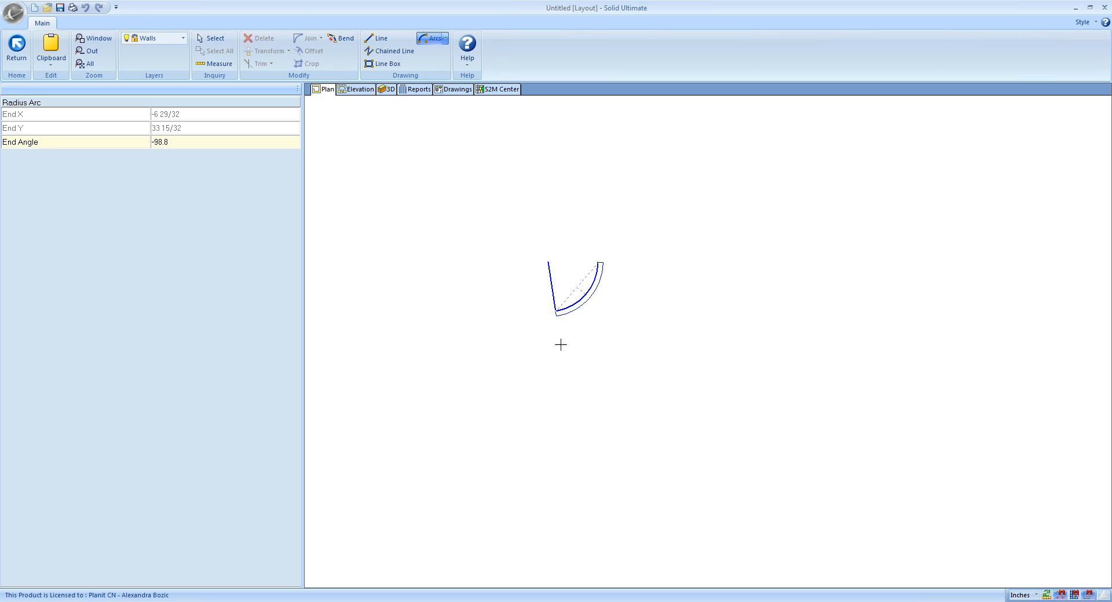
pyautogui.click(561, 345)
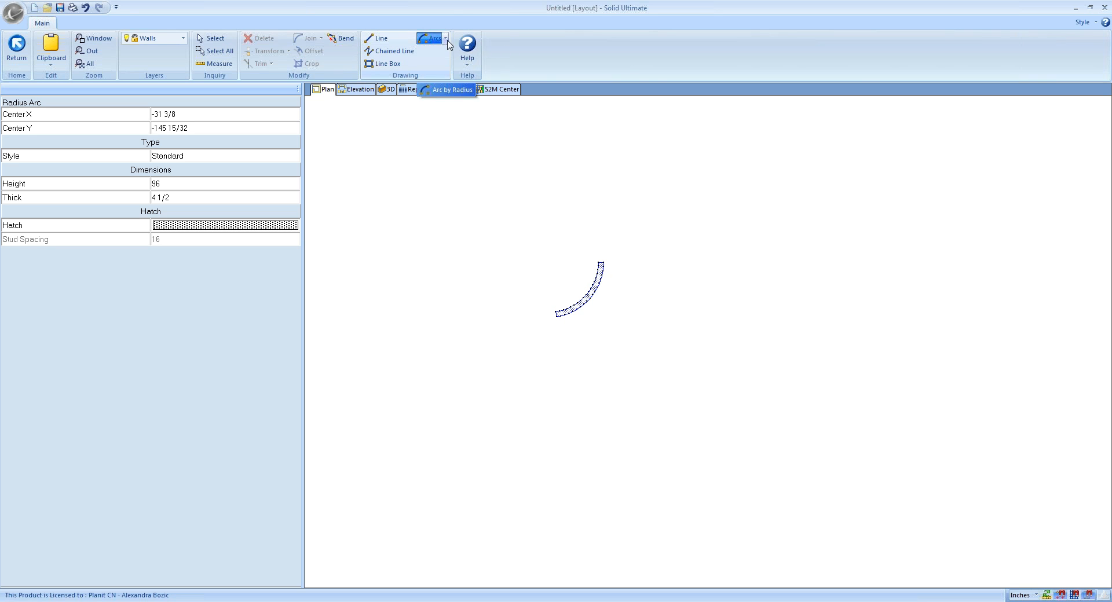
pyautogui.click(85, 8)
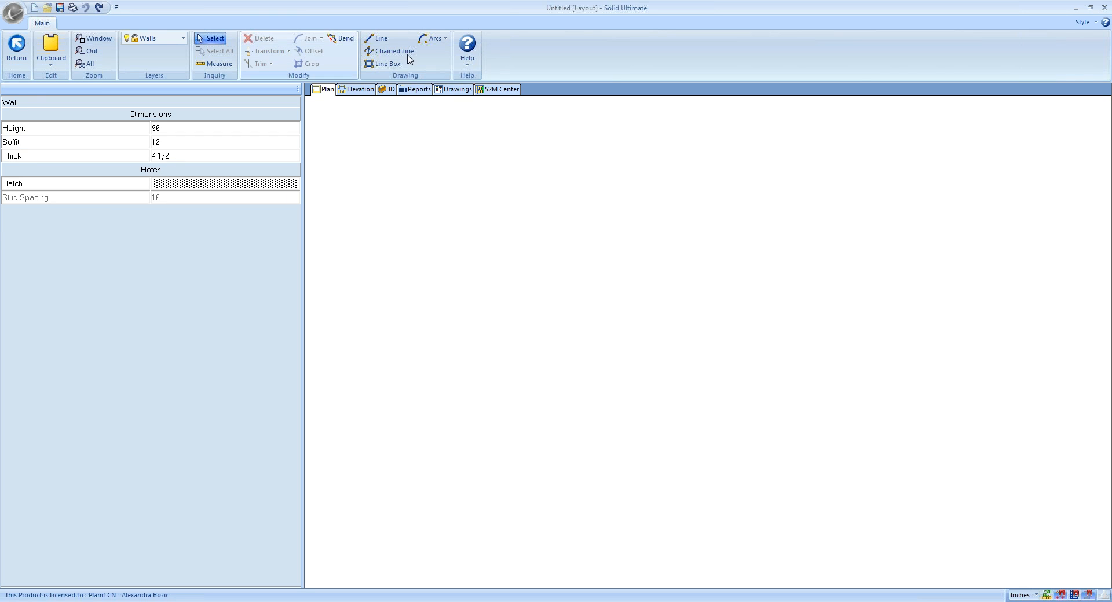
# Activate the 3 Points Arc wall tool and display the grid and axis lines in the plan view.
pyautogui.click(433, 39)
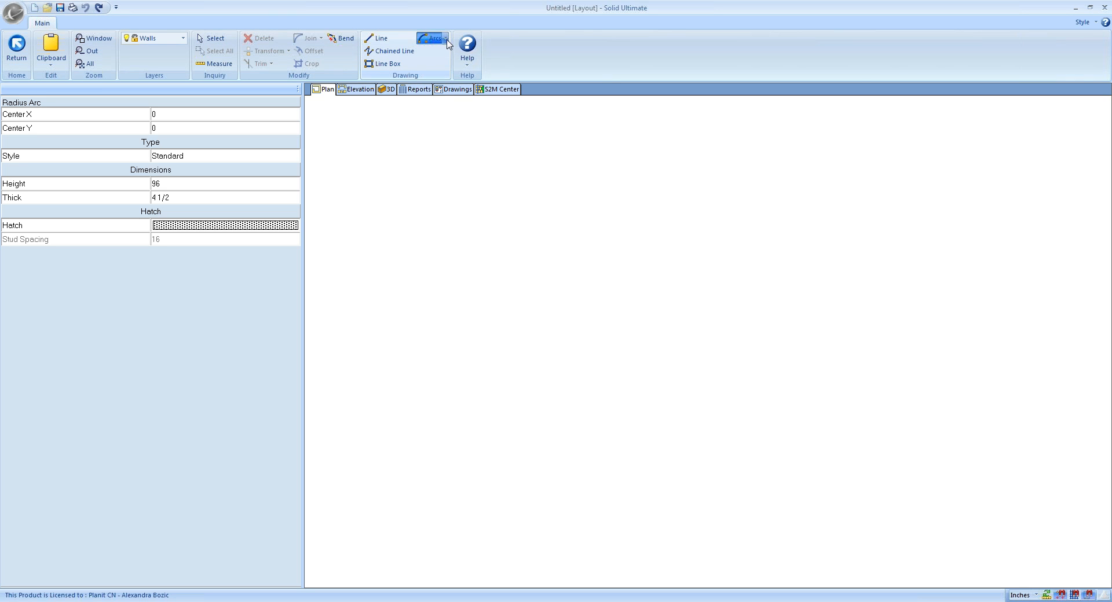
pyautogui.click(447, 41)
pyautogui.click(443, 68)
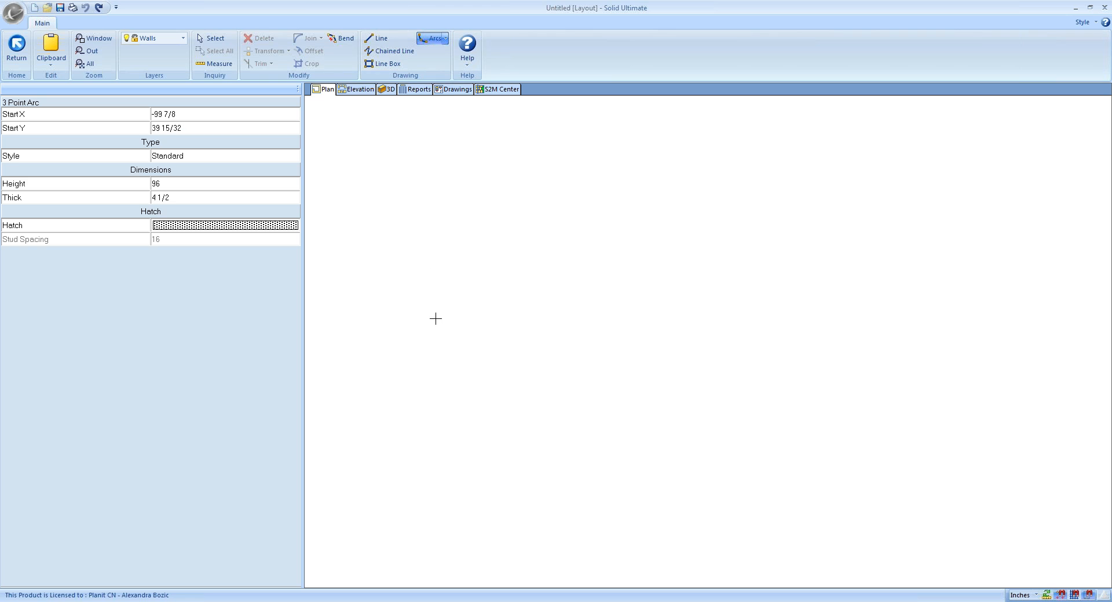
pyautogui.rightClick(455, 398)
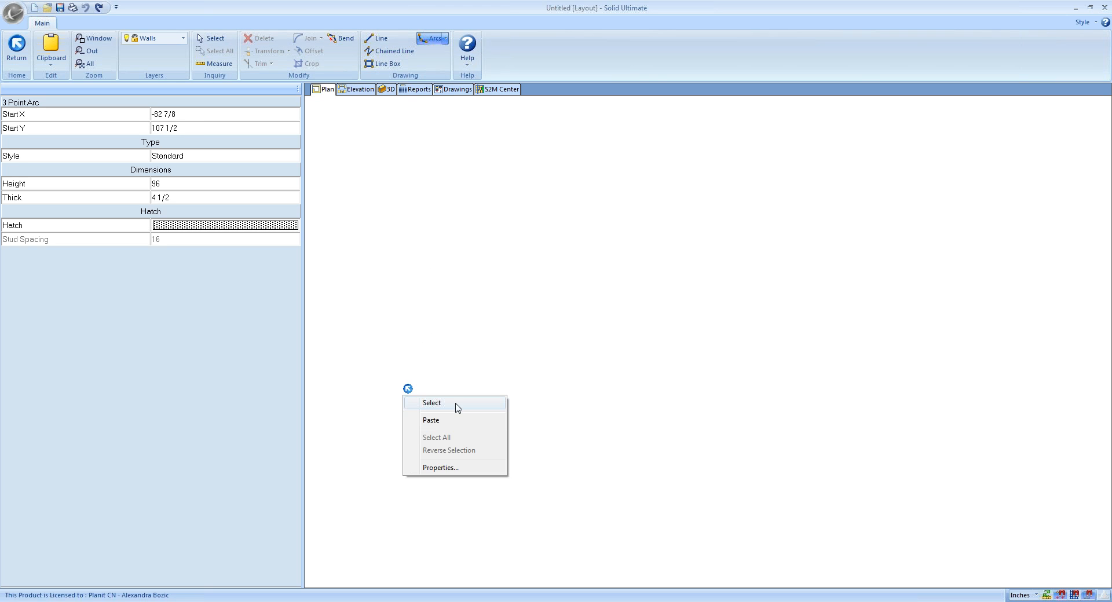
pyautogui.click(446, 469)
pyautogui.click(504, 290)
pyautogui.click(586, 372)
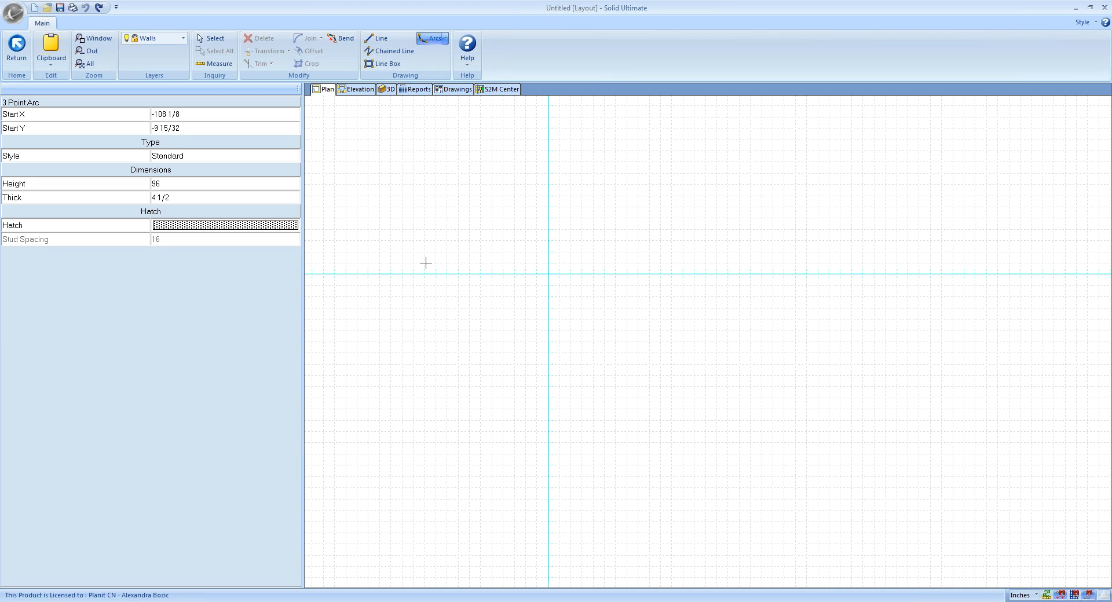
# Draw a 3-point arc wall rising above the horizontal axis with both ends on that axis, and undo it.
pyautogui.click(400, 272)
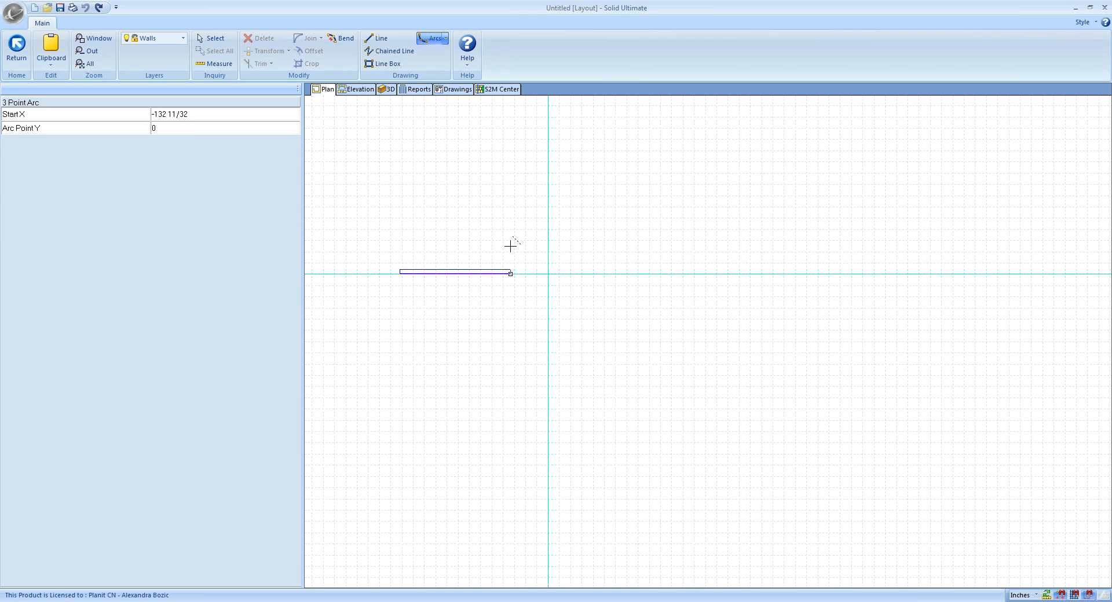
pyautogui.click(480, 238)
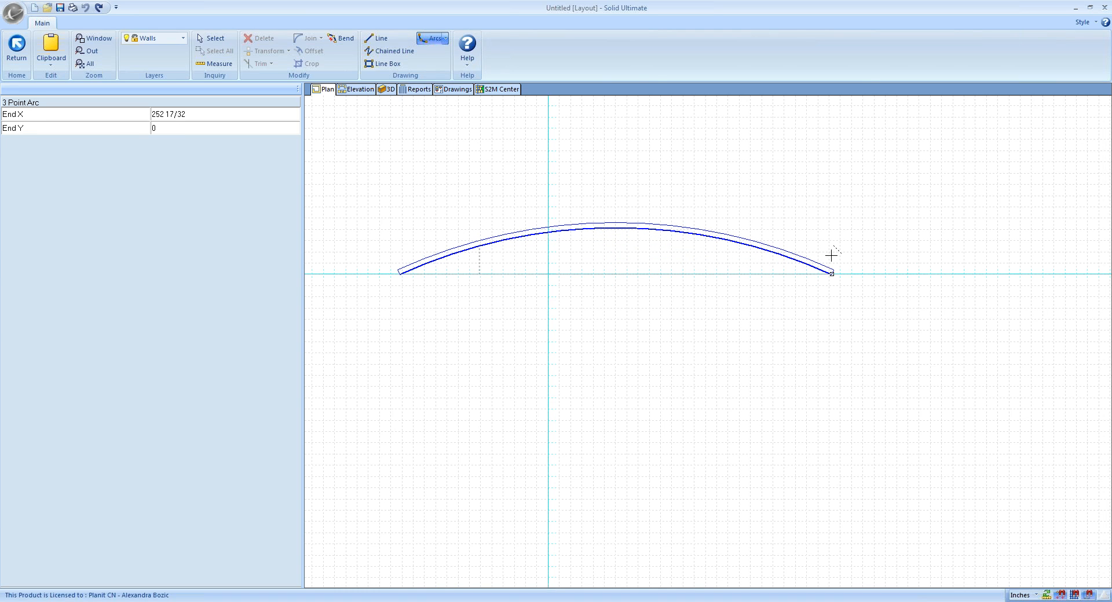
pyautogui.click(794, 270)
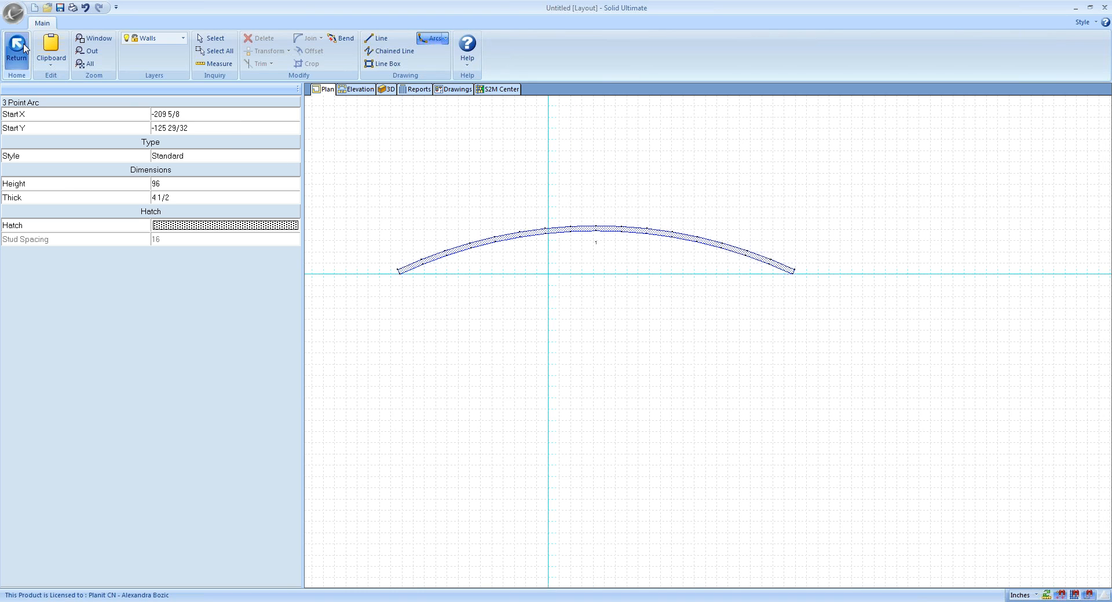
pyautogui.click(84, 8)
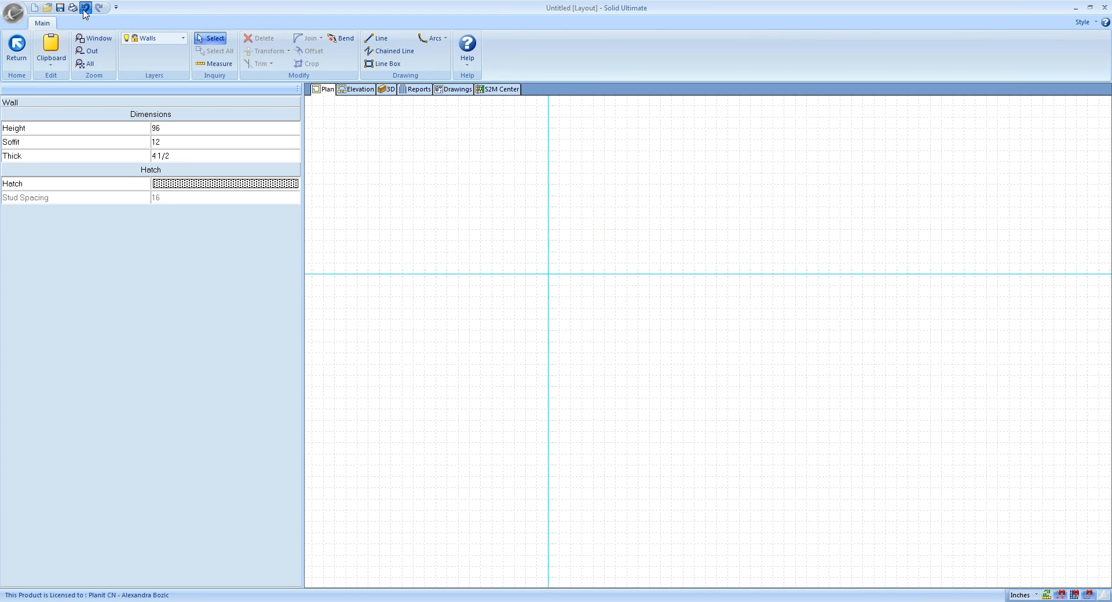
# Draw a straight horizontal line wall about 358 inches long above the horizontal axis and leave wall drawing.
pyautogui.click(20, 55)
pyautogui.click(26, 115)
pyautogui.click(427, 226)
pyautogui.click(829, 227)
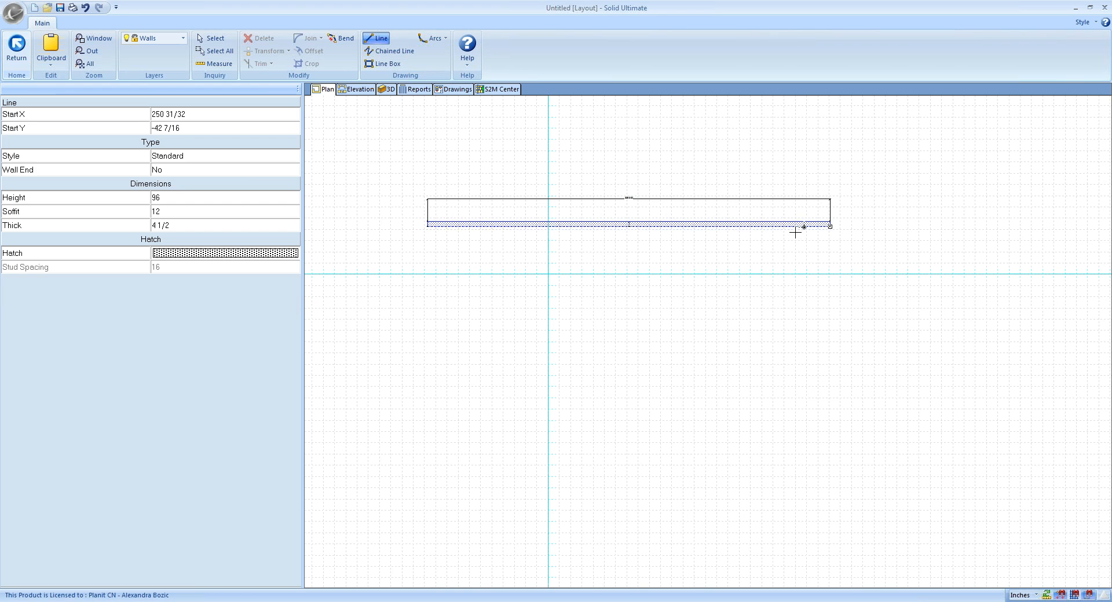
pyautogui.rightClick(361, 167)
pyautogui.click(9, 64)
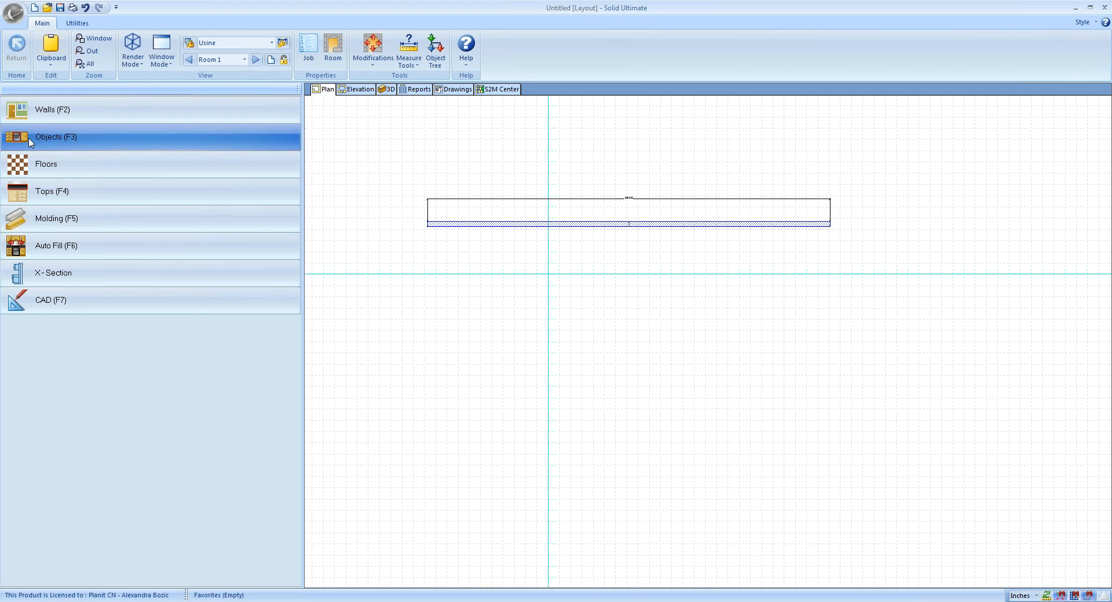
# Place a Std Base cabinet near the middle of the new wall and open it for assembly editing.
pyautogui.click(25, 136)
pyautogui.moveTo(34, 155); pyautogui.dragTo(604, 239)
pyautogui.doubleClick(604, 239)
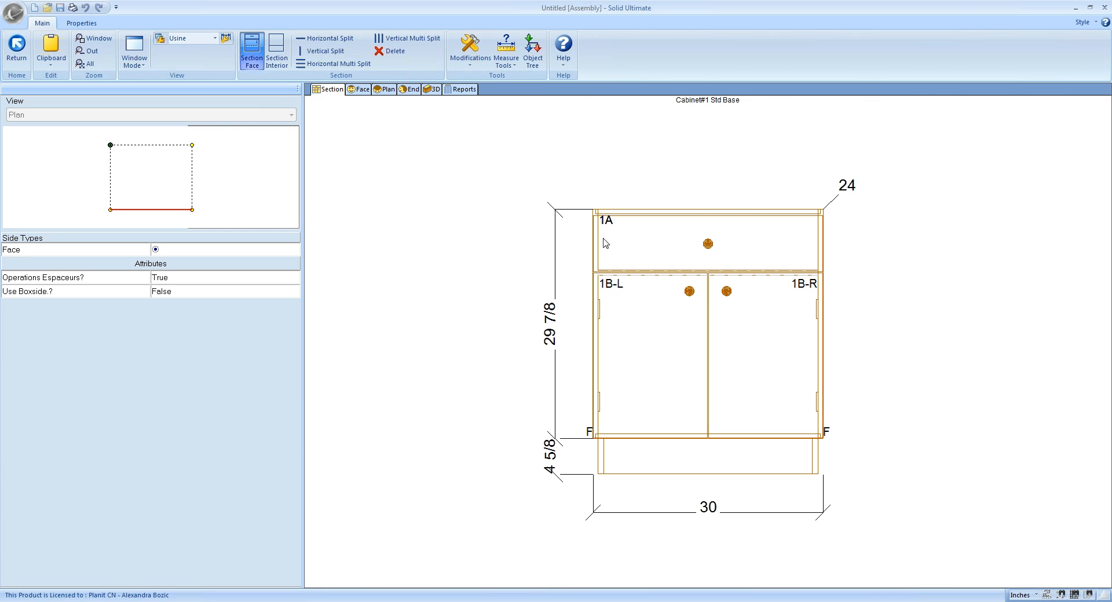
# Show the cabinet's end view and open the side panel Côté G Vue for part editing.
pyautogui.click(408, 90)
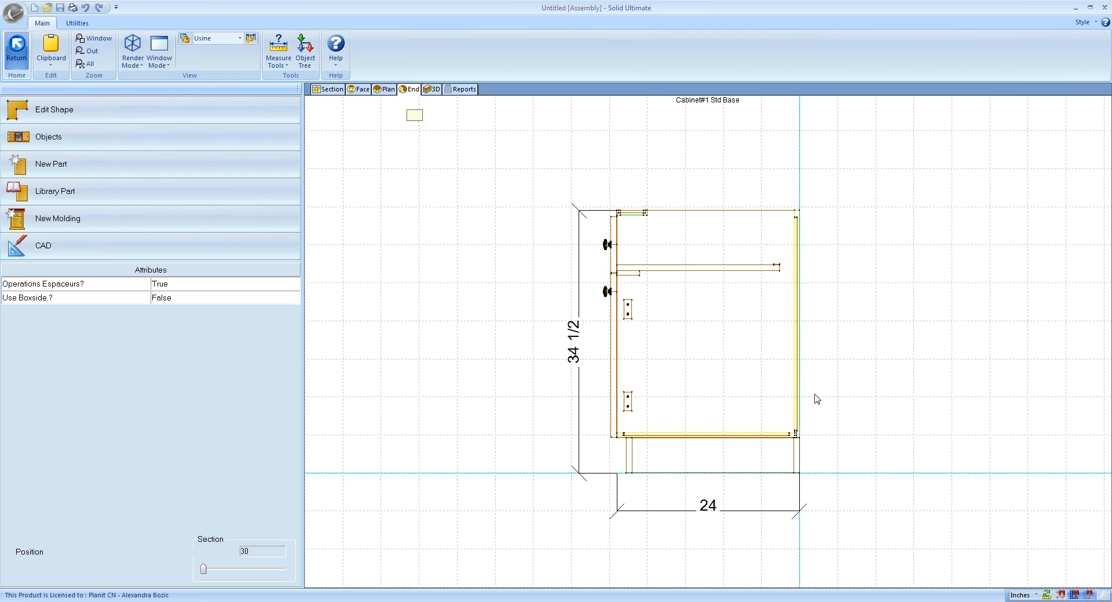
pyautogui.click(689, 327)
pyautogui.click(688, 331)
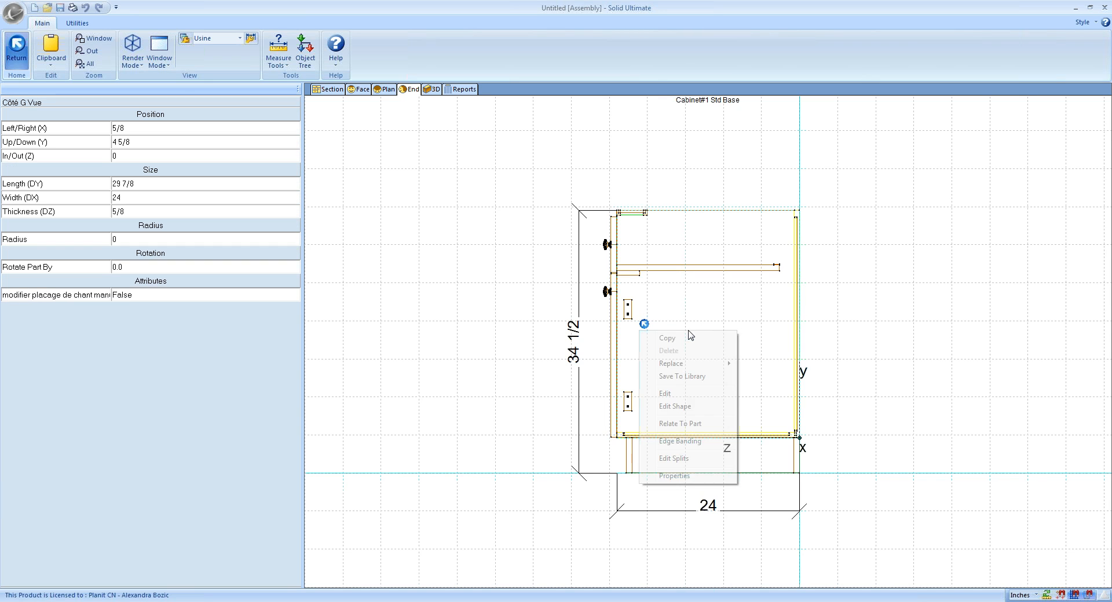
pyautogui.click(674, 396)
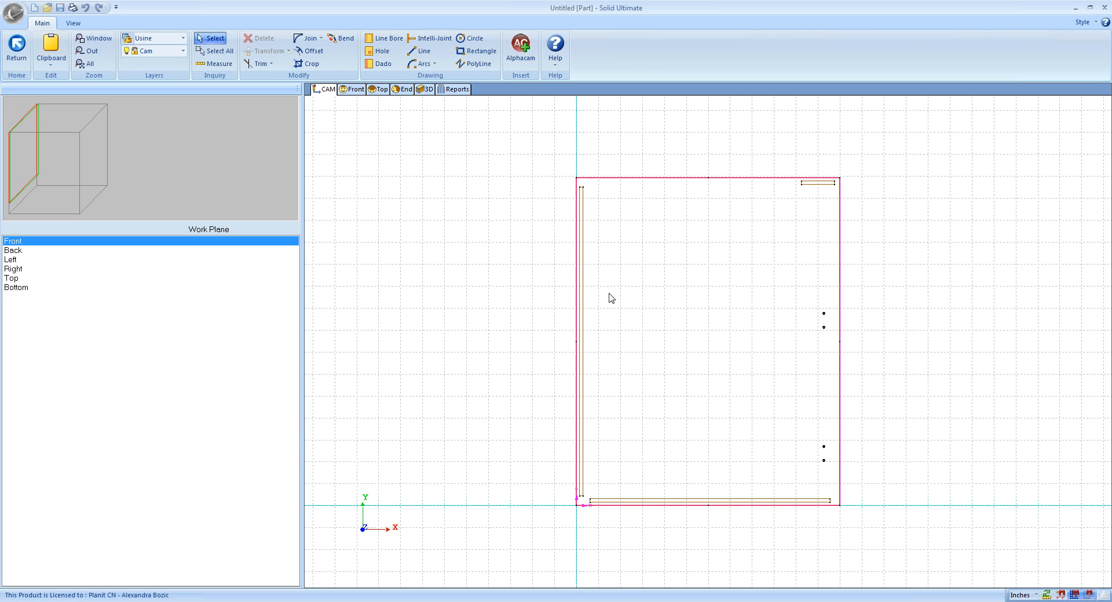
# Draw a vertical line bore about 18 29/32 inches long on the side panel at X 4, starting at about Y 24 31/32.
pyautogui.click(386, 40)
pyautogui.click(620, 231)
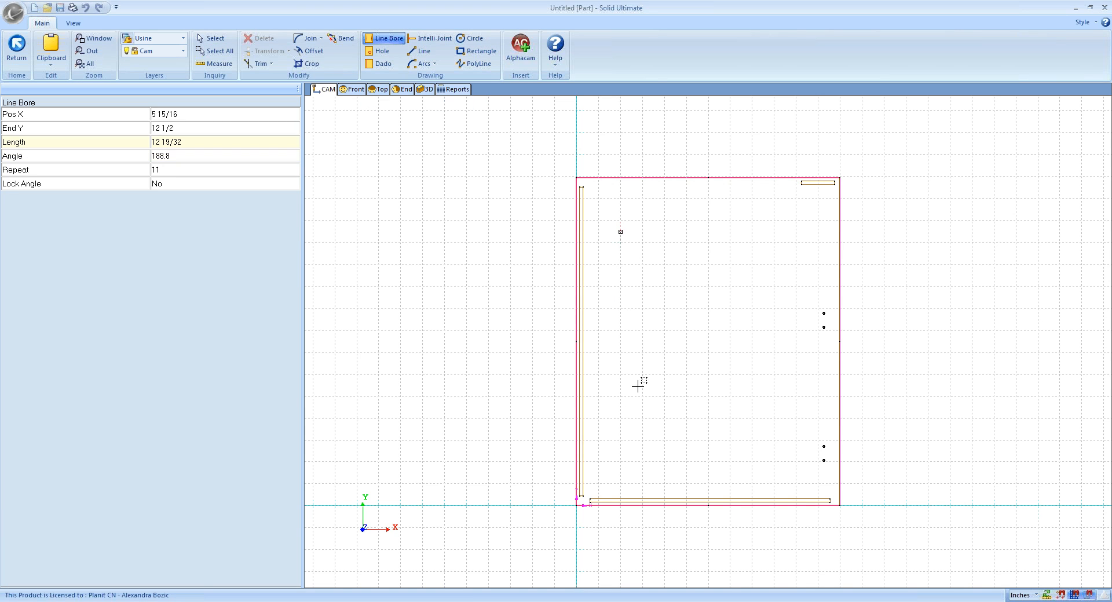
pyautogui.click(620, 432)
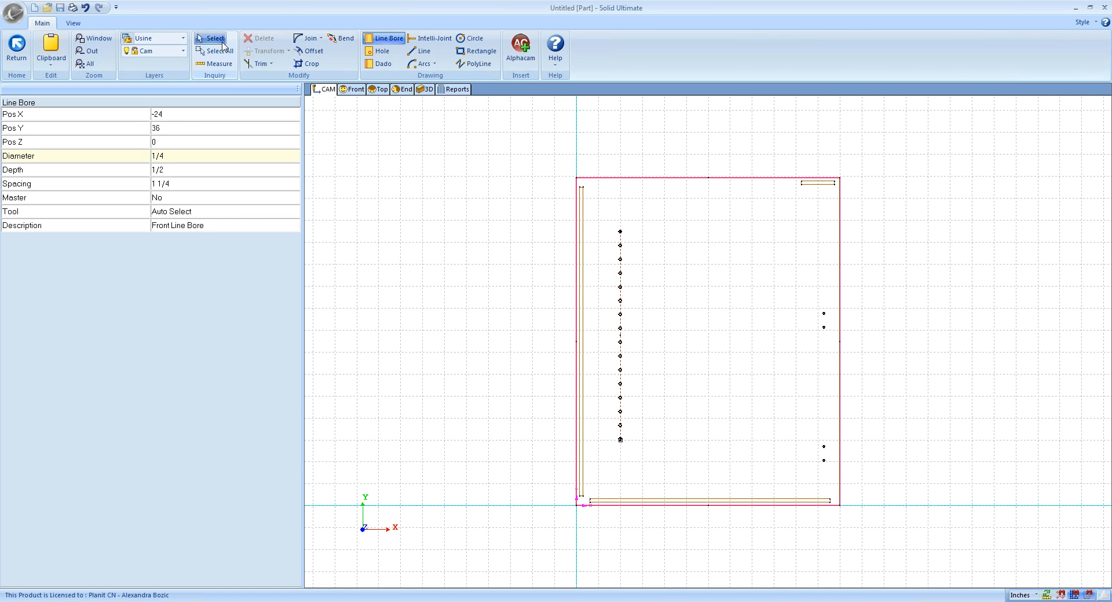
# Select the line bore and inspect the parameter editor for its Pos Y value.
pyautogui.click(224, 42)
pyautogui.click(621, 288)
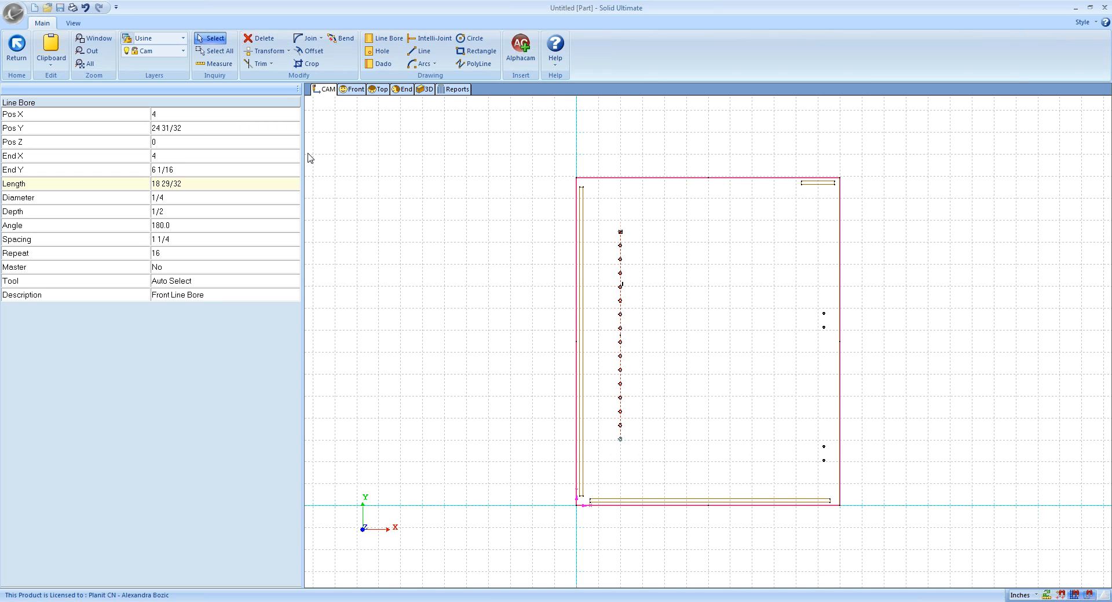
pyautogui.click(281, 130)
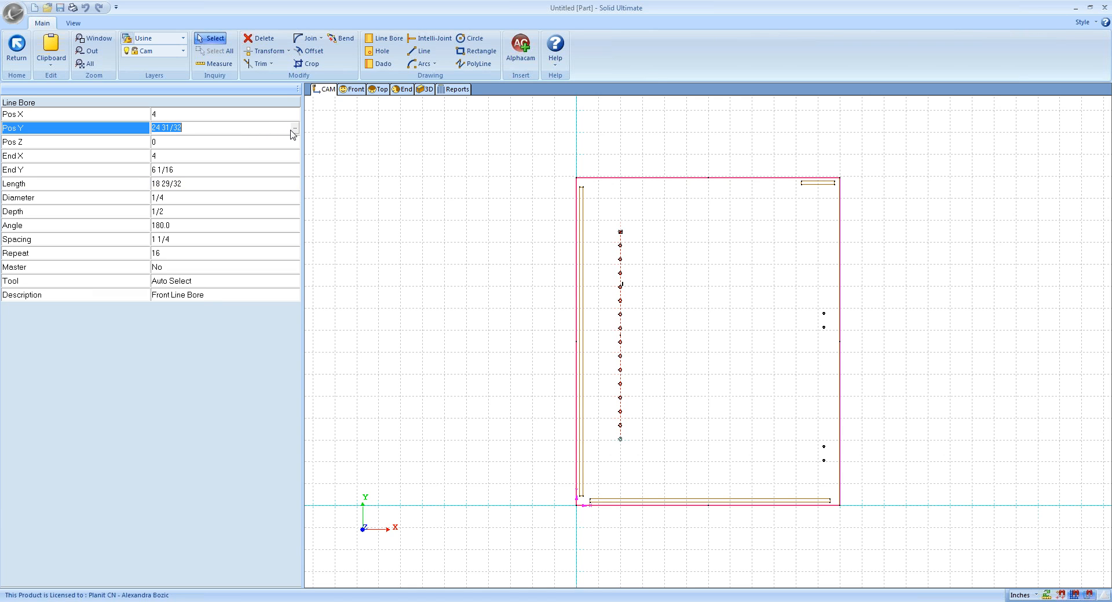
pyautogui.click(294, 130)
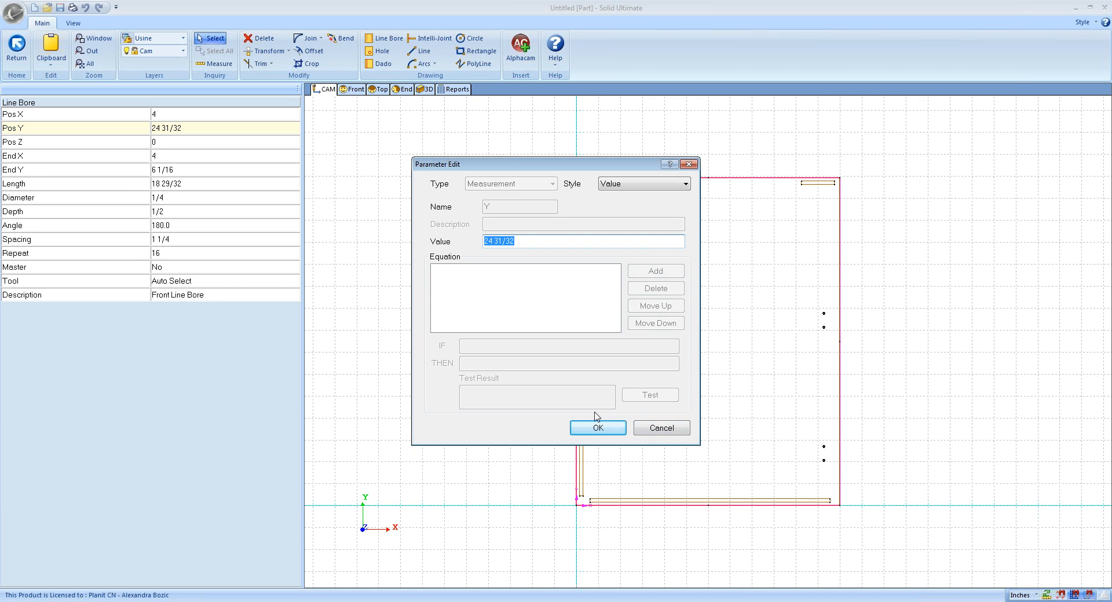
pyautogui.click(661, 431)
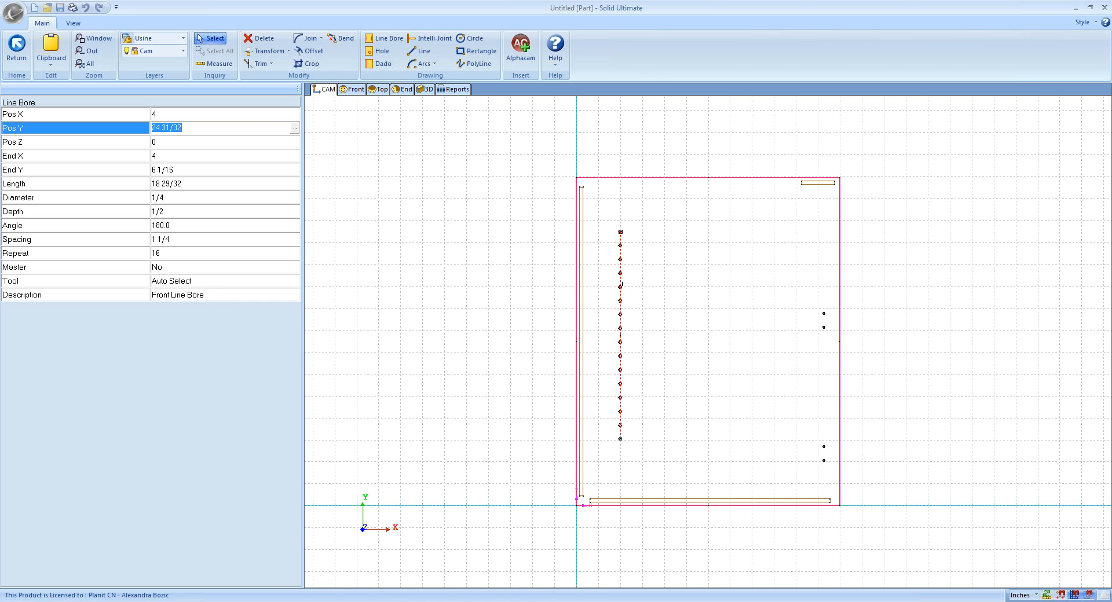
pyautogui.click(110, 601)
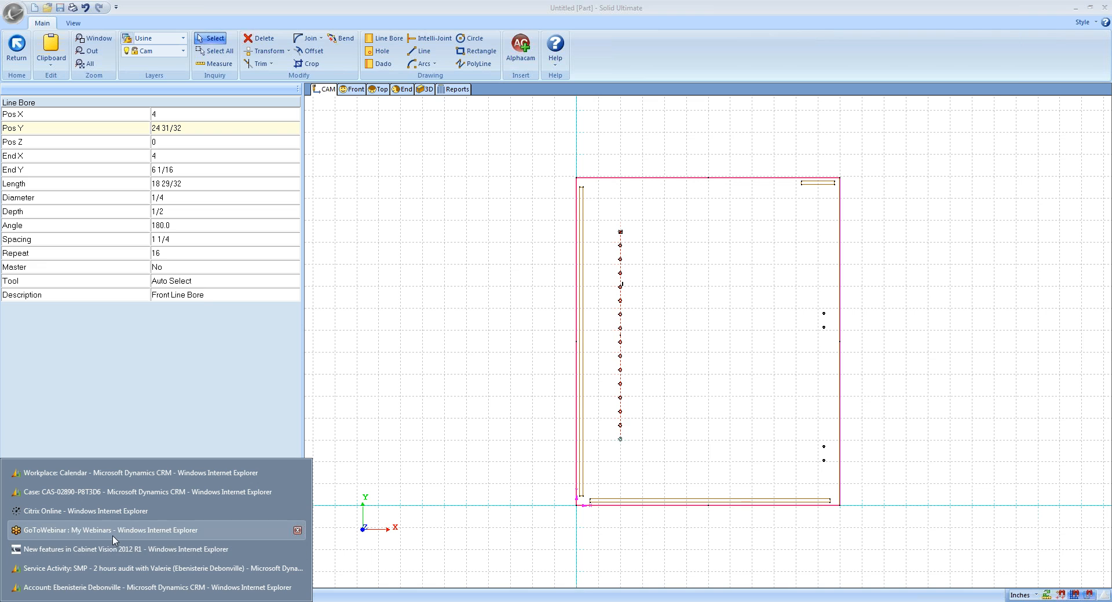
pyautogui.click(113, 537)
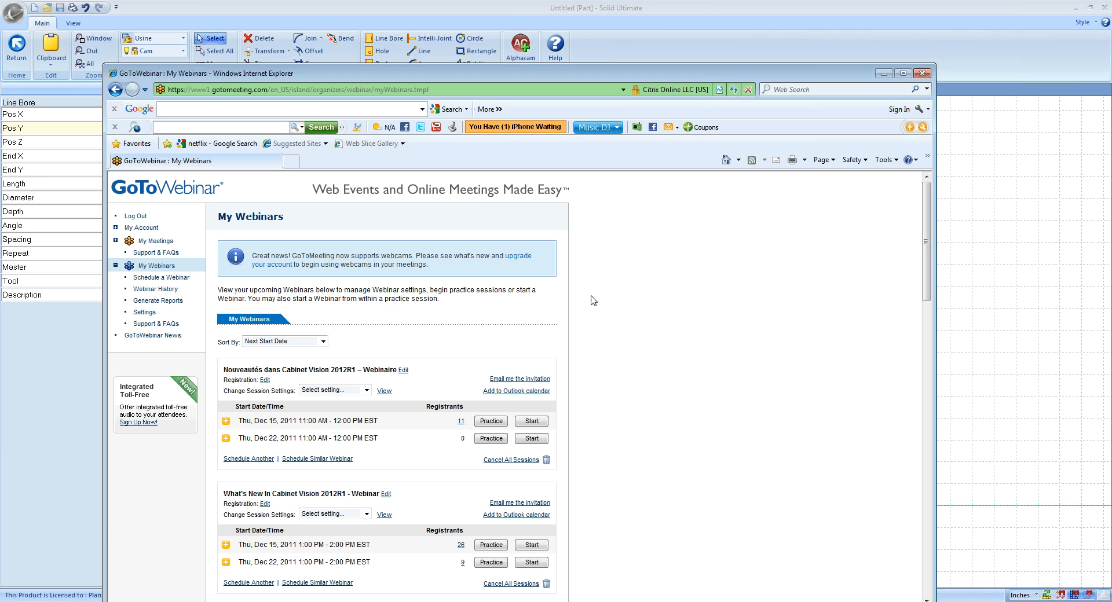
pyautogui.click(884, 73)
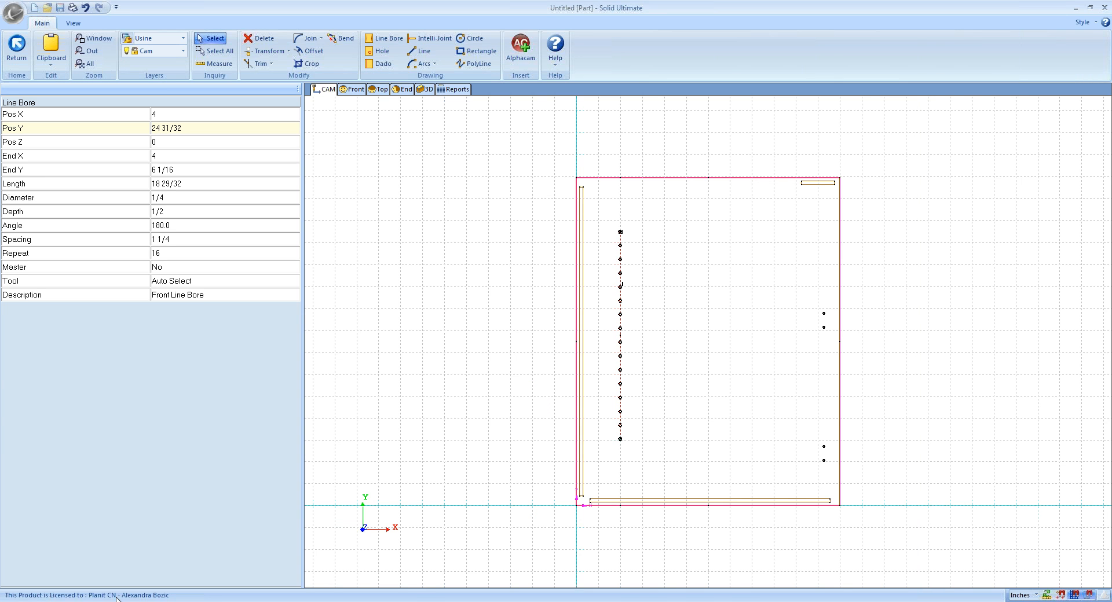
# Switch to the New features in Cabinet Vision 2012 R1 page in Internet Explorer and look through its feature videos.
pyautogui.click(110, 601)
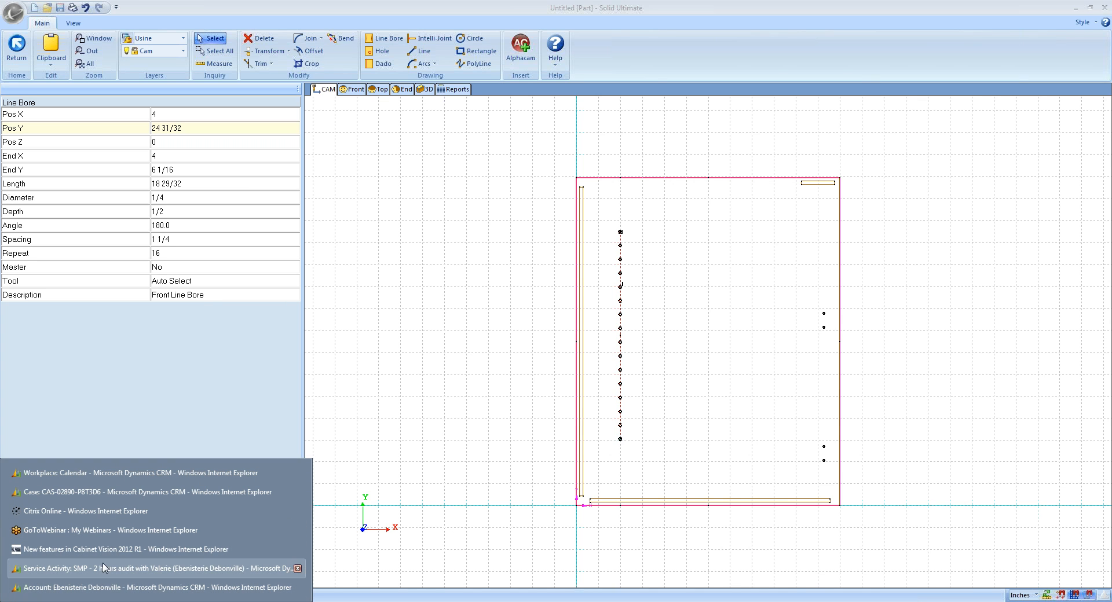
pyautogui.click(106, 550)
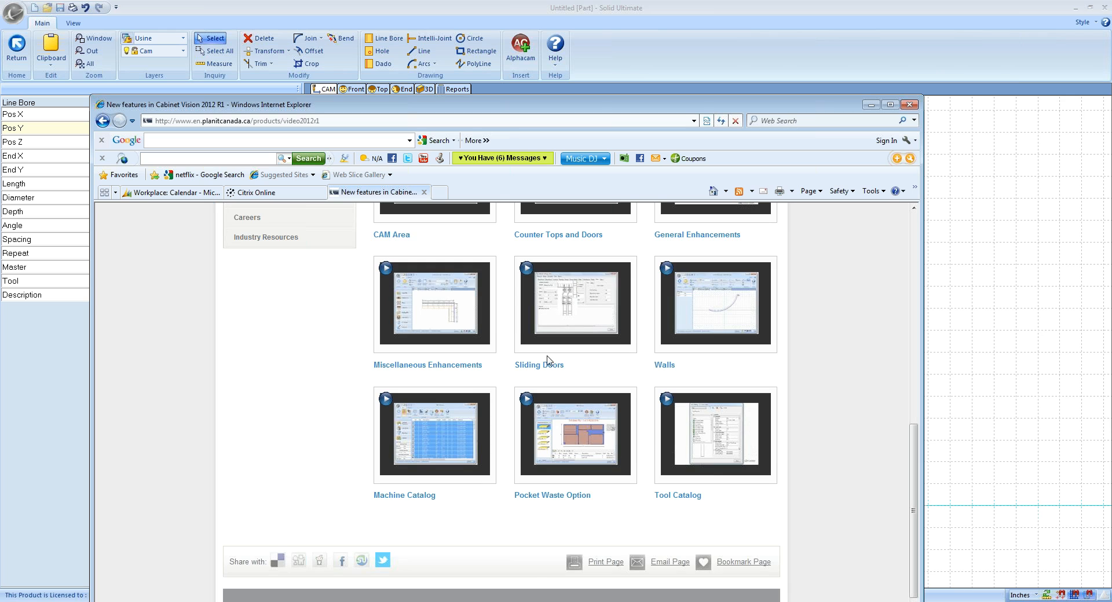
pyautogui.scroll(10, 509, 303)
pyautogui.scroll(-2, 496, 446)
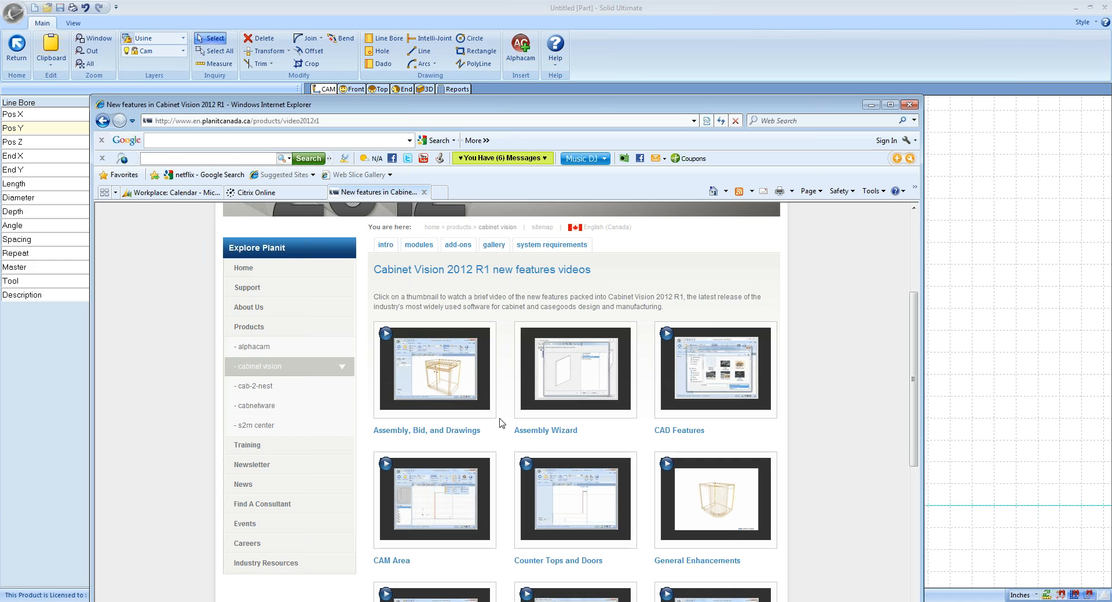
pyautogui.click(879, 105)
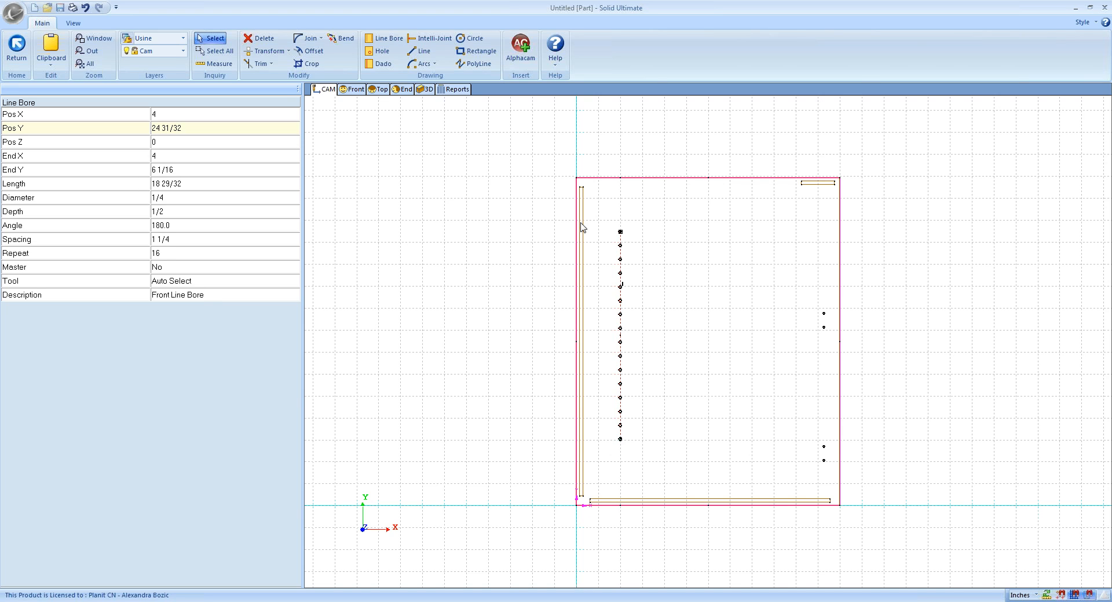
# Leave the part and assembly editors and return to the room's plan view.
pyautogui.click(555, 49)
pyautogui.click(16, 55)
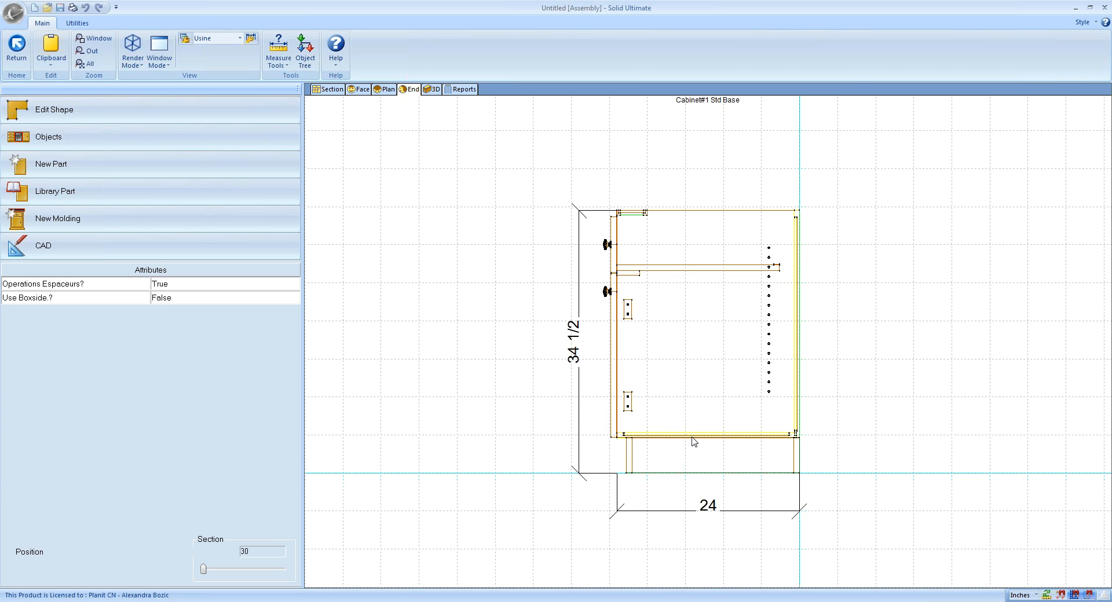
pyautogui.click(16, 49)
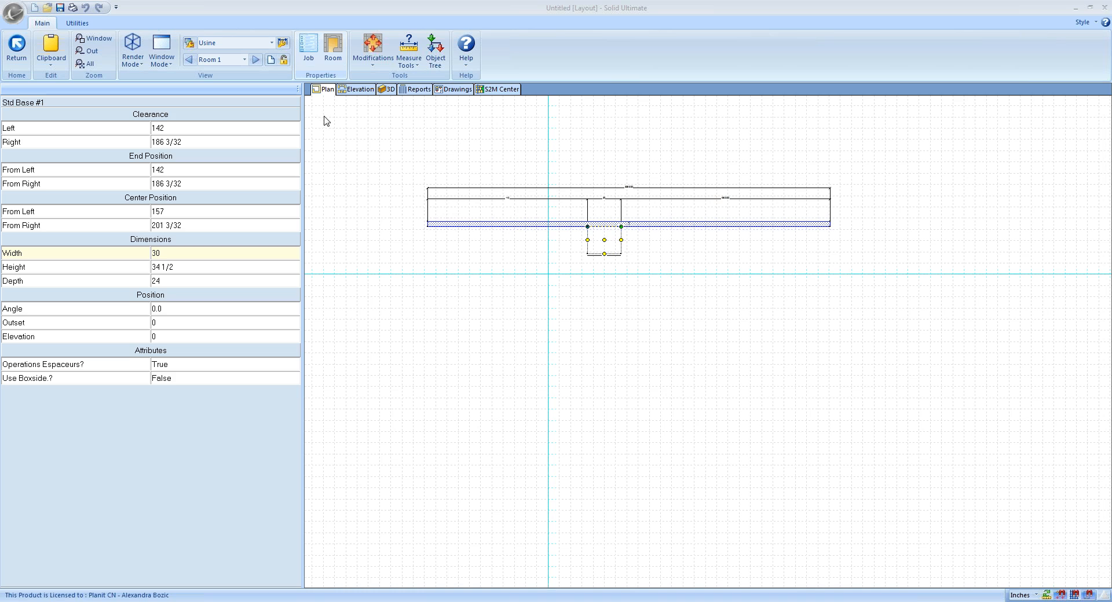
# Open the job's Cuisine concept plus cabinet construction for modification in the Assembly Wizard.
pyautogui.click(308, 52)
pyautogui.click(419, 233)
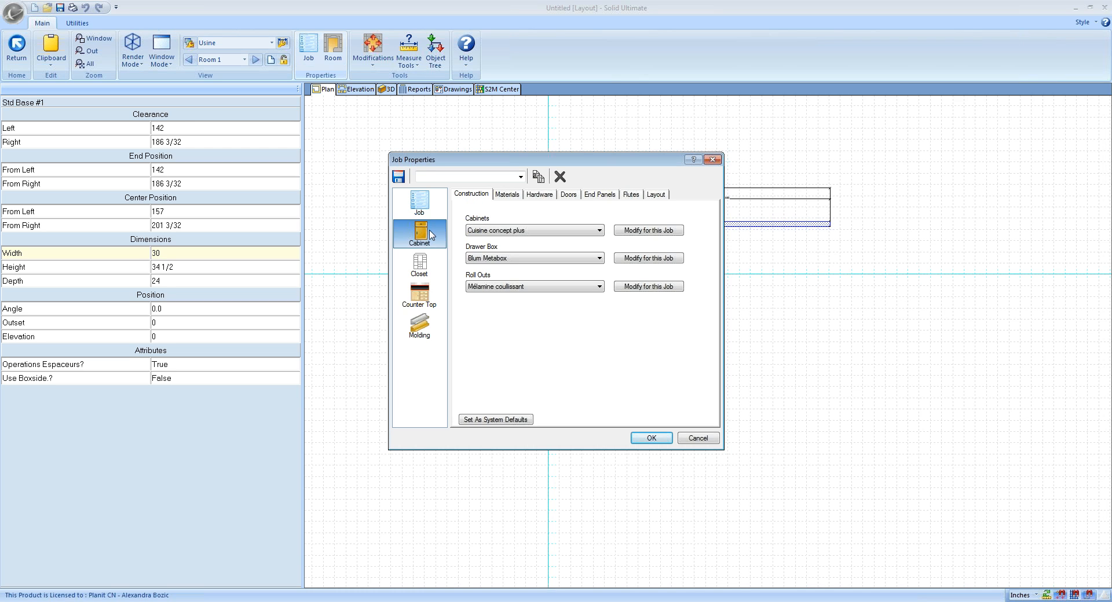
pyautogui.click(623, 234)
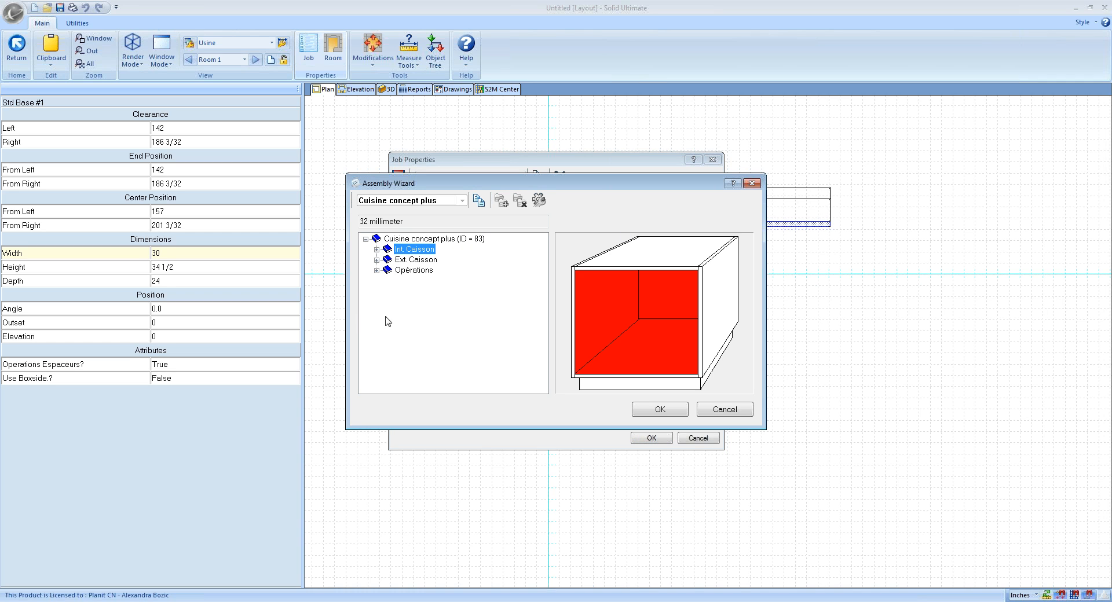
# Examine the Toe Kick Height setting under Ext. Caisson and list the items in the Opérations group.
pyautogui.click(377, 260)
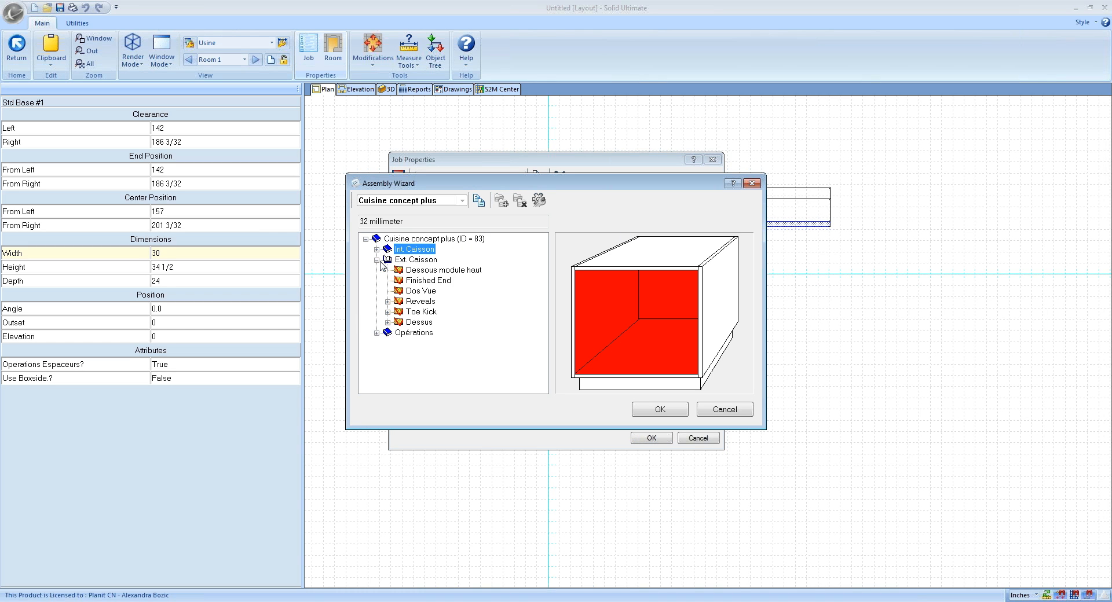
pyautogui.click(415, 312)
pyautogui.click(388, 312)
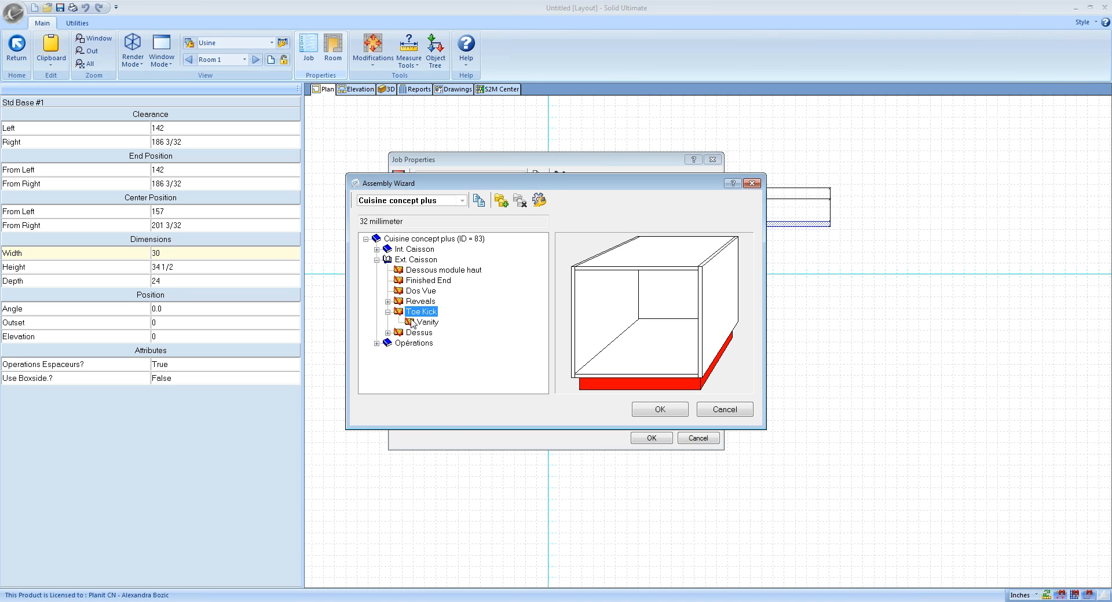
pyautogui.click(538, 200)
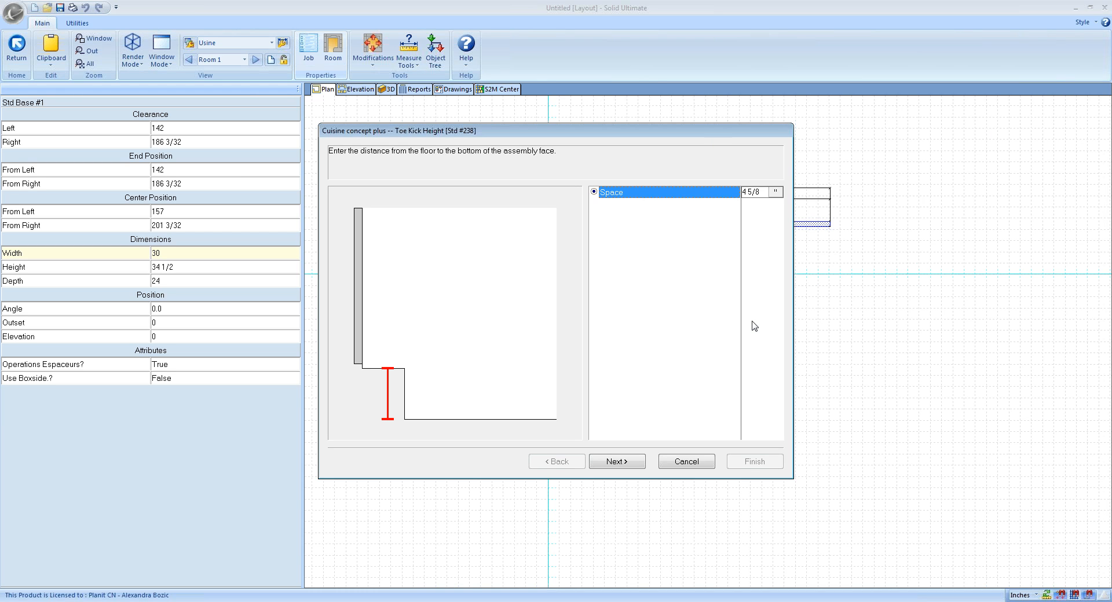
pyautogui.click(666, 461)
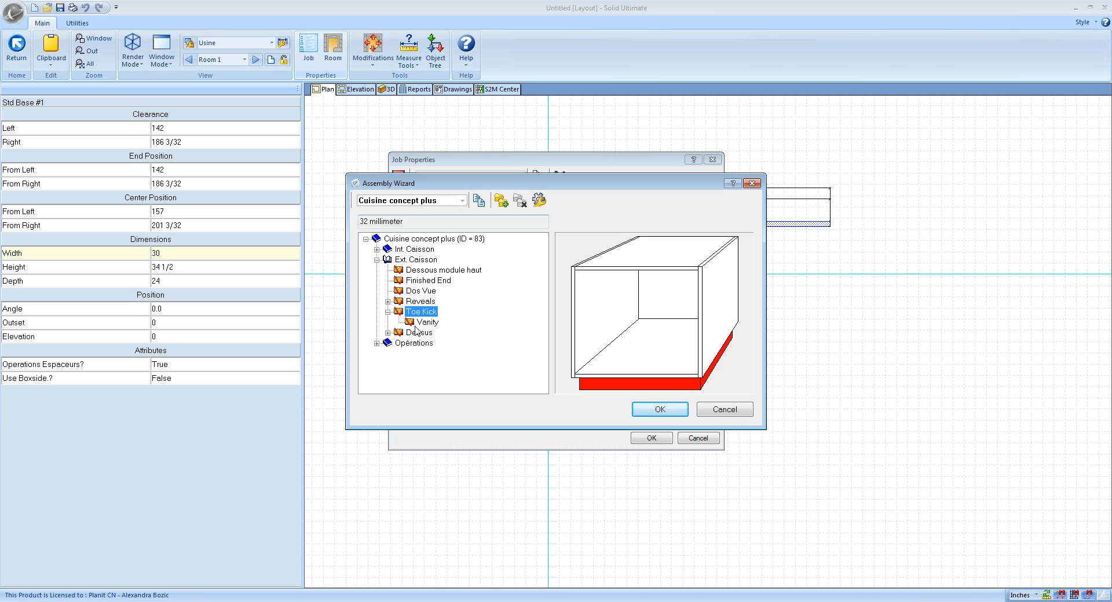
pyautogui.click(377, 344)
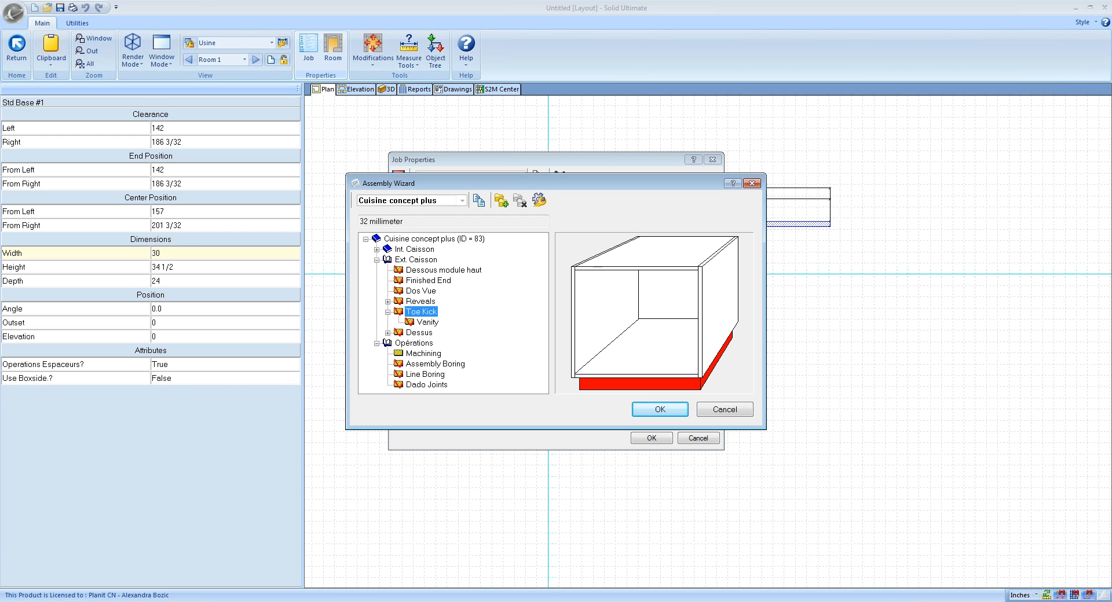
# Switch to the 1-Sliding Doors PDF in Adobe Reader and look through its Plate and Mounting tab settings.
pyautogui.click(426, 577)
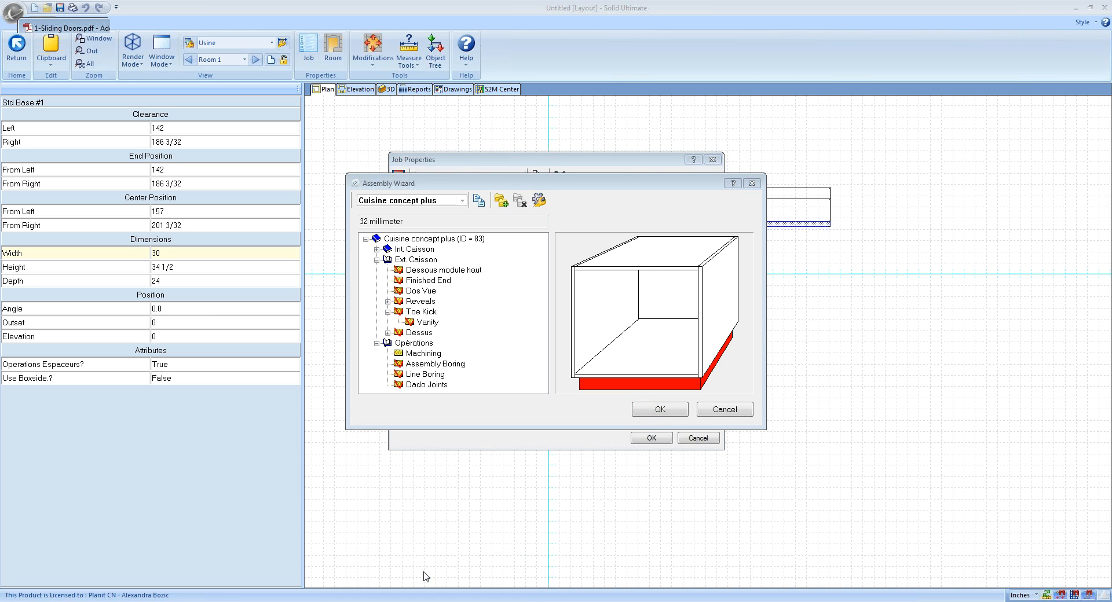
pyautogui.scroll(6, 412, 367)
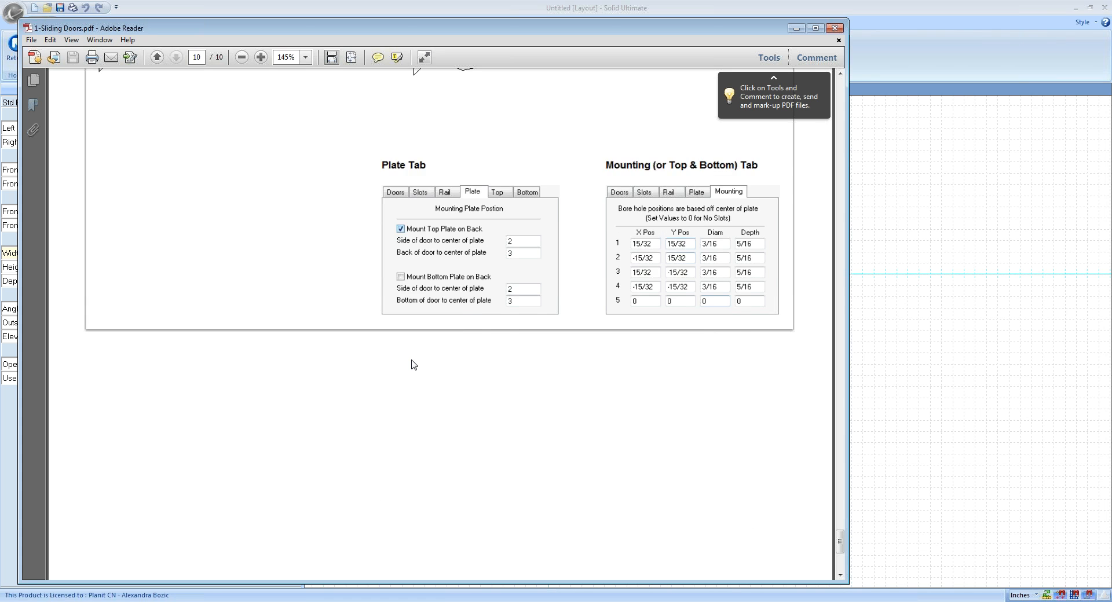
pyautogui.click(157, 57)
pyautogui.scroll(-8, 294, 294)
pyautogui.scroll(-10, 294, 296)
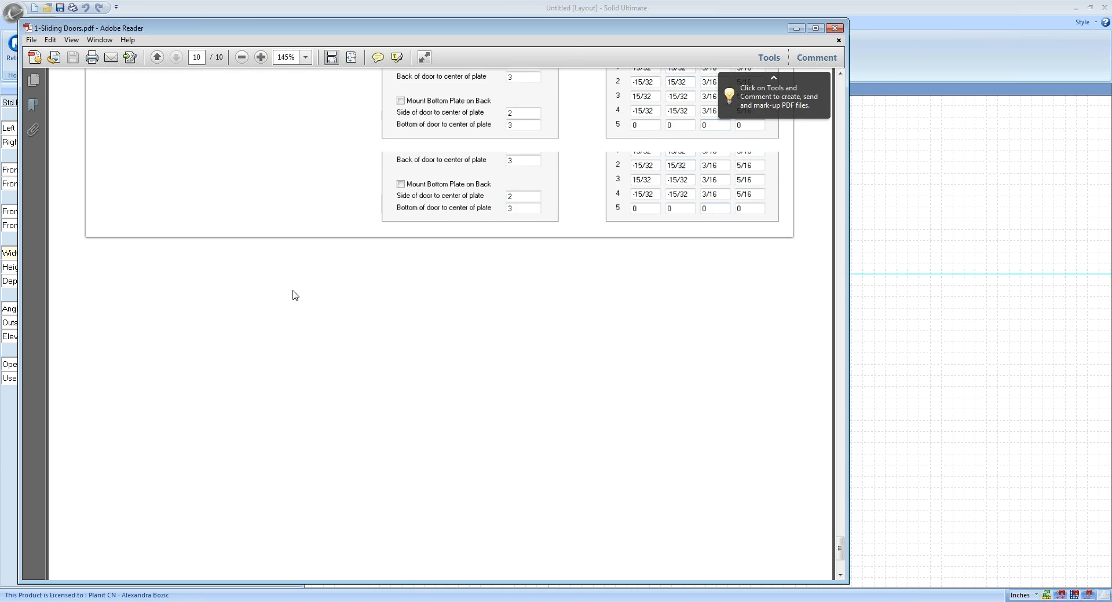
# Go back to the Rail Tab diagrams on page 8 of the sliding doors PDF and minimize the reader.
pyautogui.scroll(20, 294, 295)
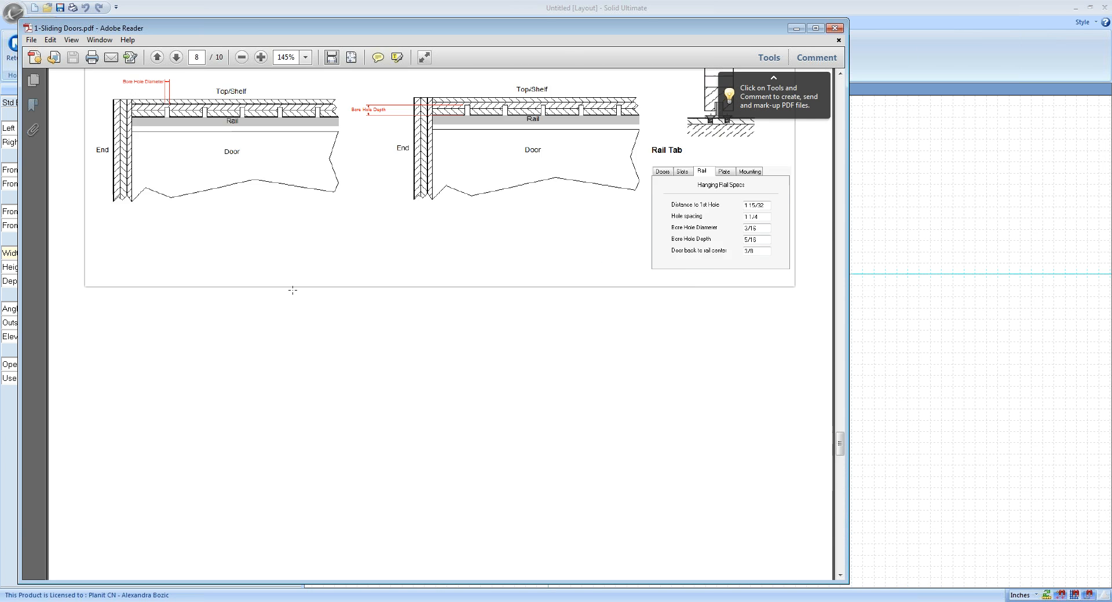
pyautogui.scroll(10, 293, 290)
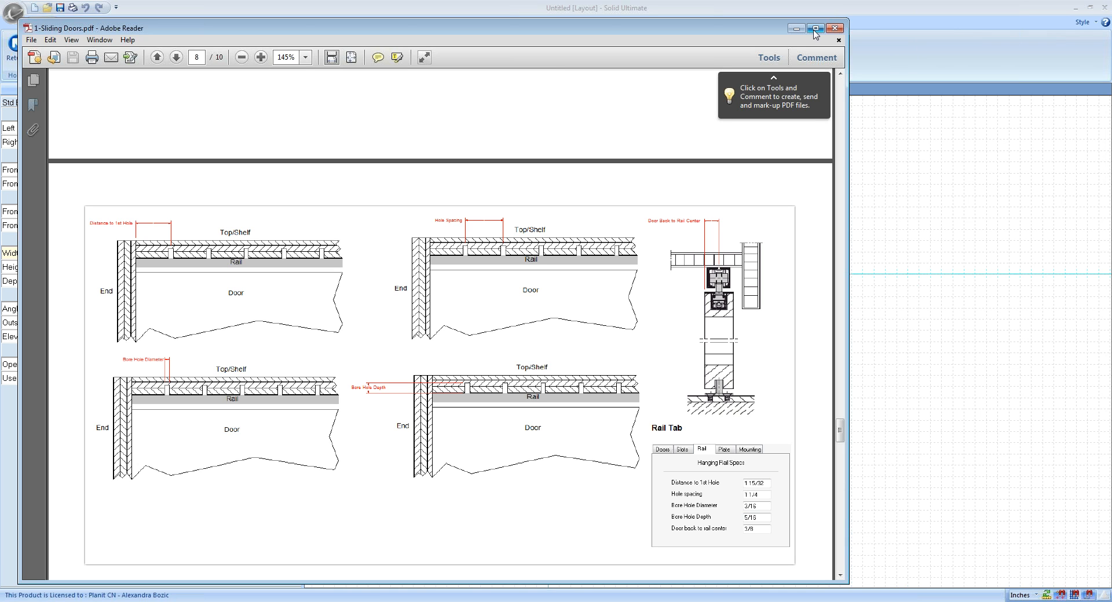
pyautogui.click(795, 30)
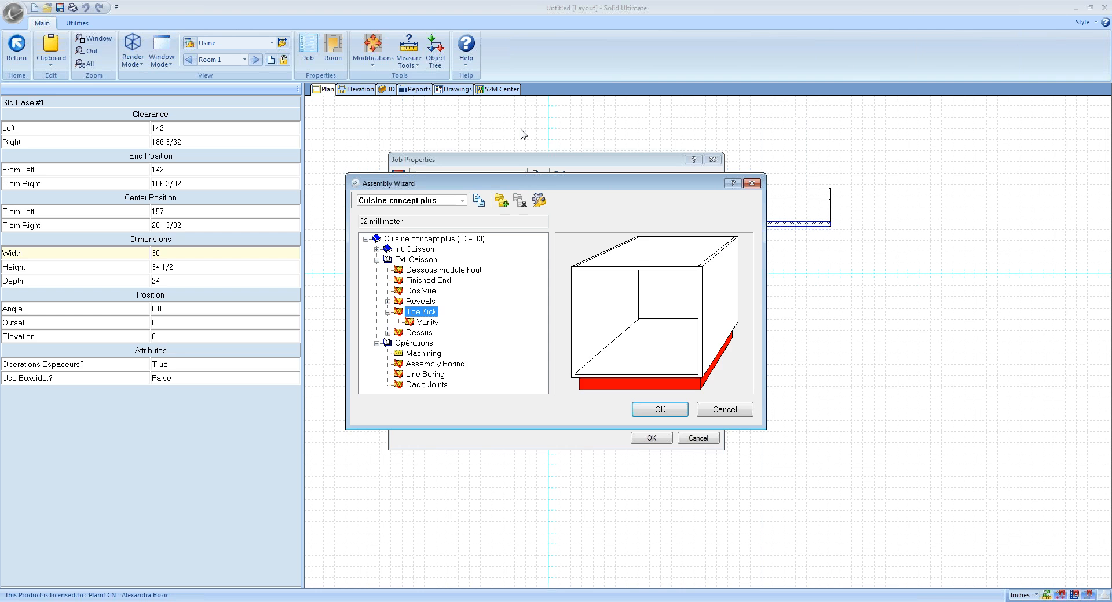
# Close the Assembly Wizard and the Job Properties to return to the room's plan view.
pyautogui.click(752, 183)
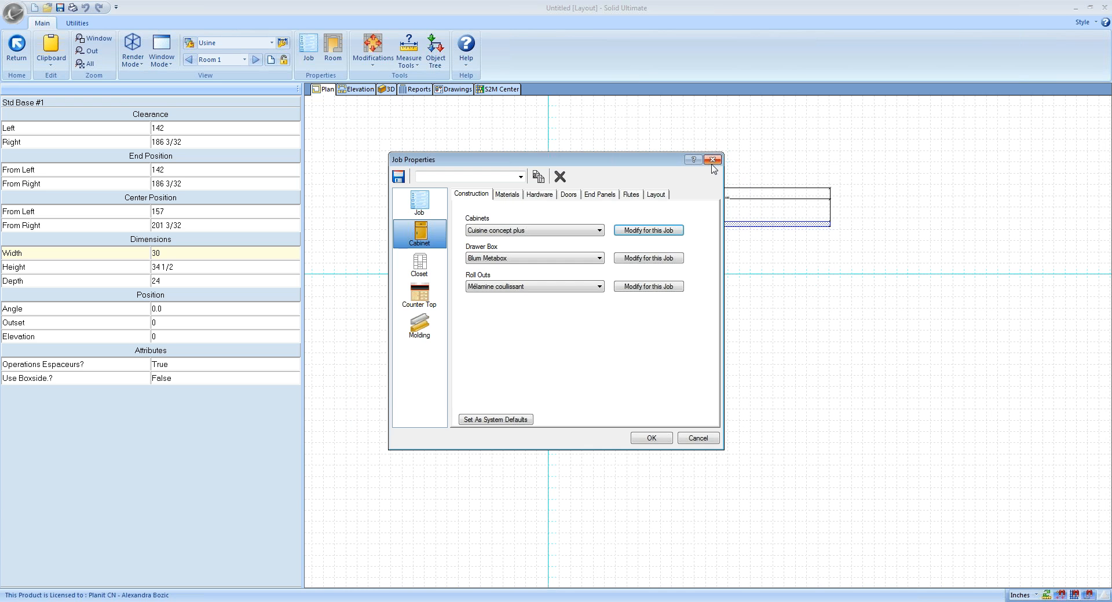
pyautogui.click(712, 162)
pyautogui.scroll(3, 563, 256)
pyautogui.scroll(-1, 576, 259)
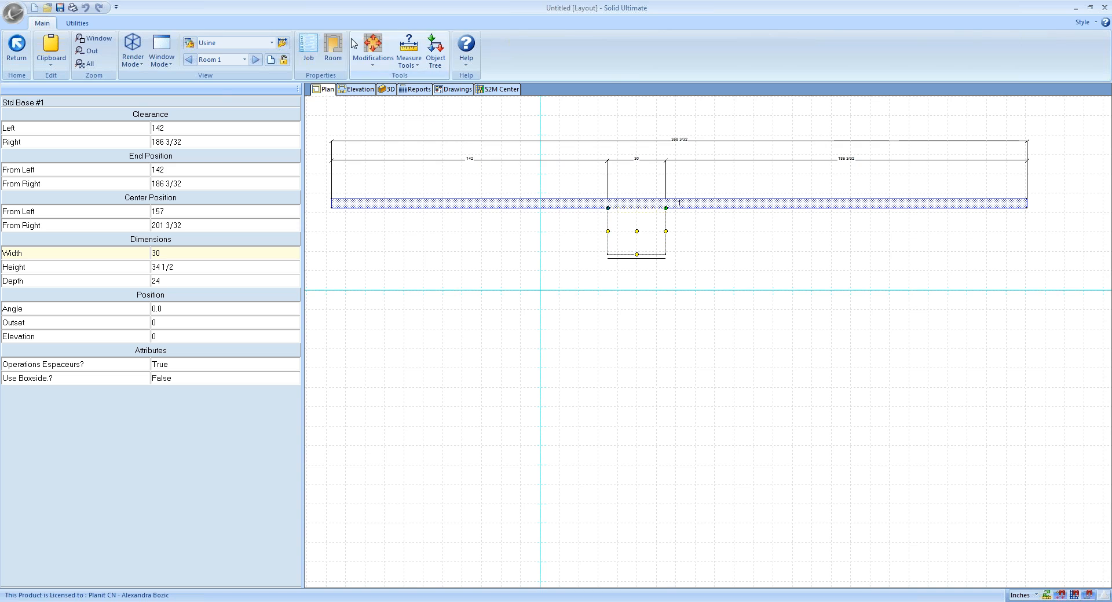
# Try the Standard display setting in the plan view and settle on Échant. architect.
pyautogui.click(272, 43)
pyautogui.click(216, 57)
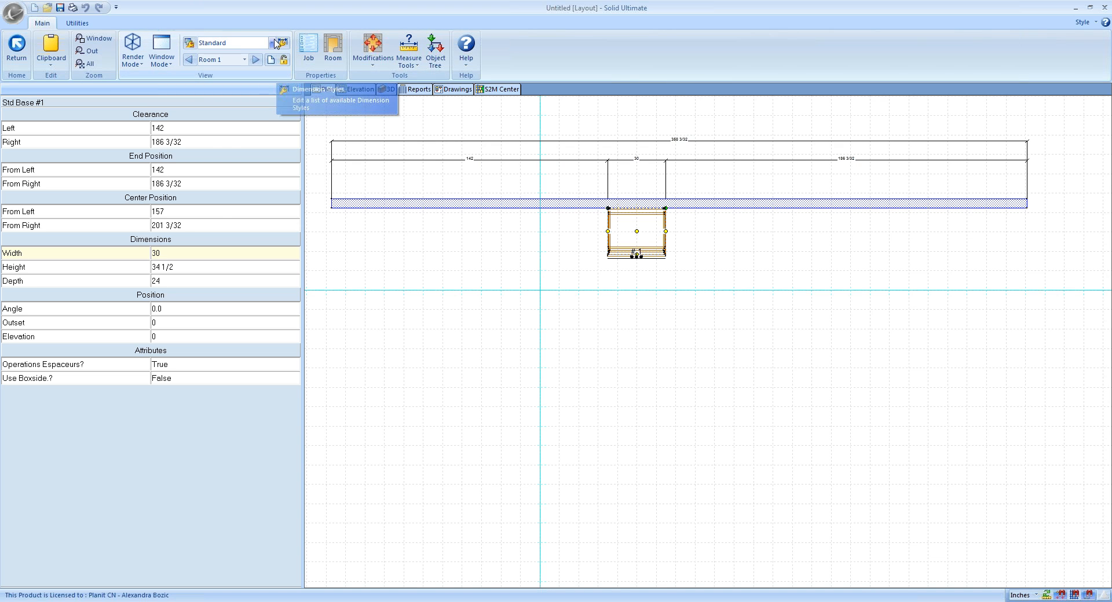
pyautogui.click(271, 43)
pyautogui.click(274, 82)
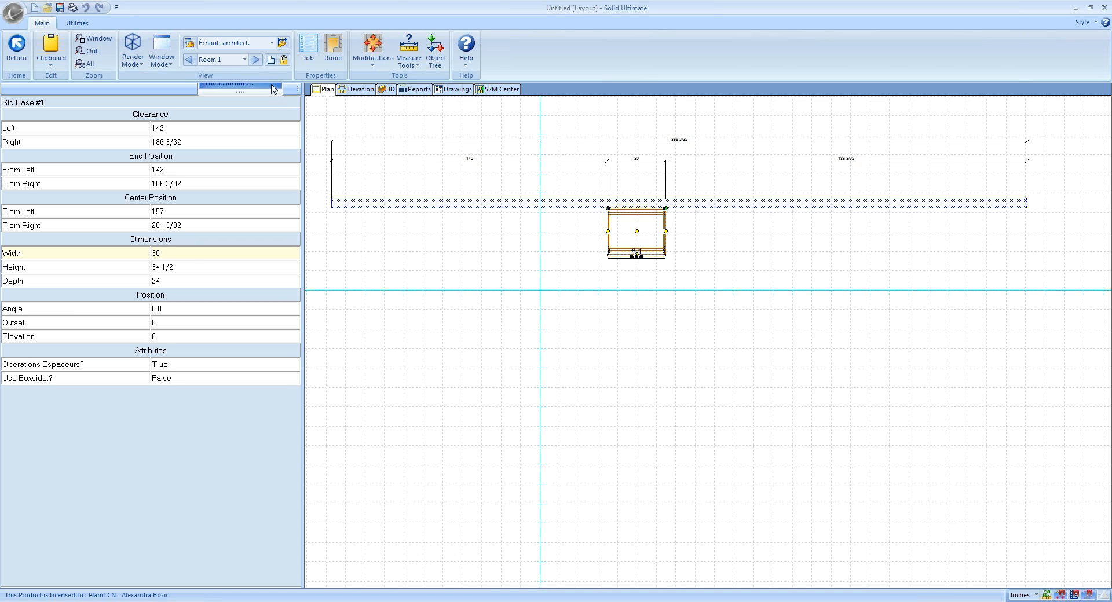
pyautogui.rightClick(446, 283)
pyautogui.click(482, 373)
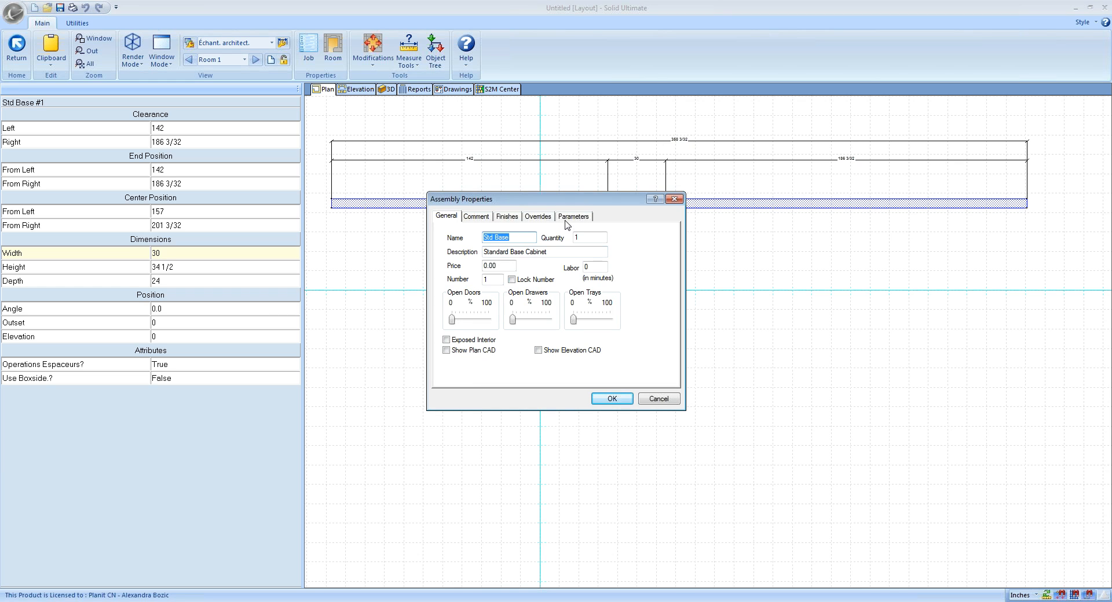
pyautogui.click(653, 402)
# Open the Floor Plan View Layers in the View Properties and examine their advanced options without changing them.
pyautogui.click(411, 410)
pyautogui.rightClick(410, 410)
pyautogui.click(410, 474)
pyautogui.click(507, 216)
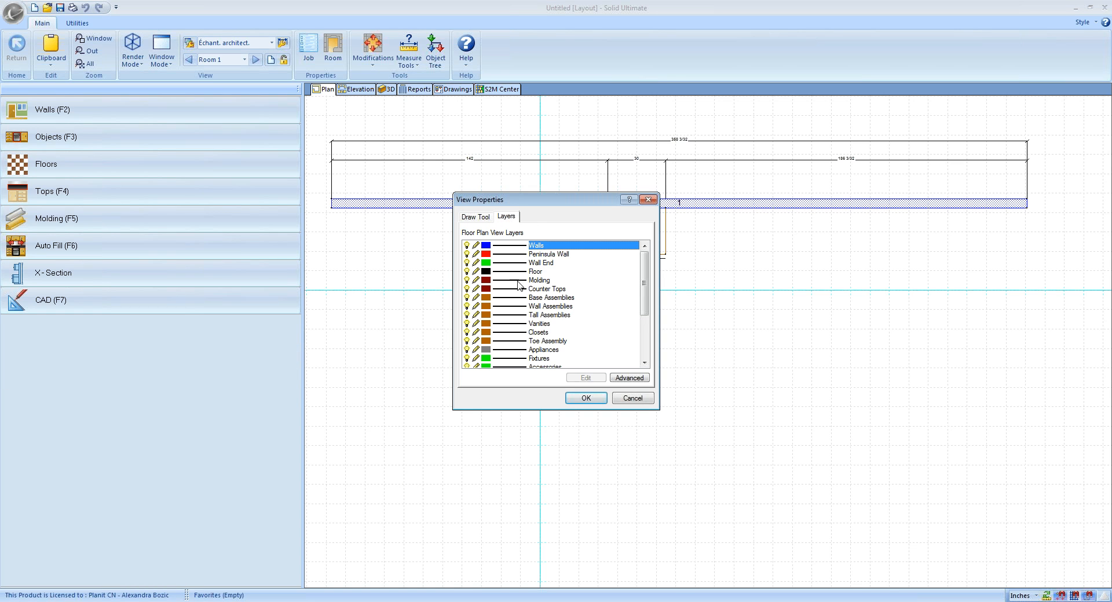
pyautogui.click(629, 378)
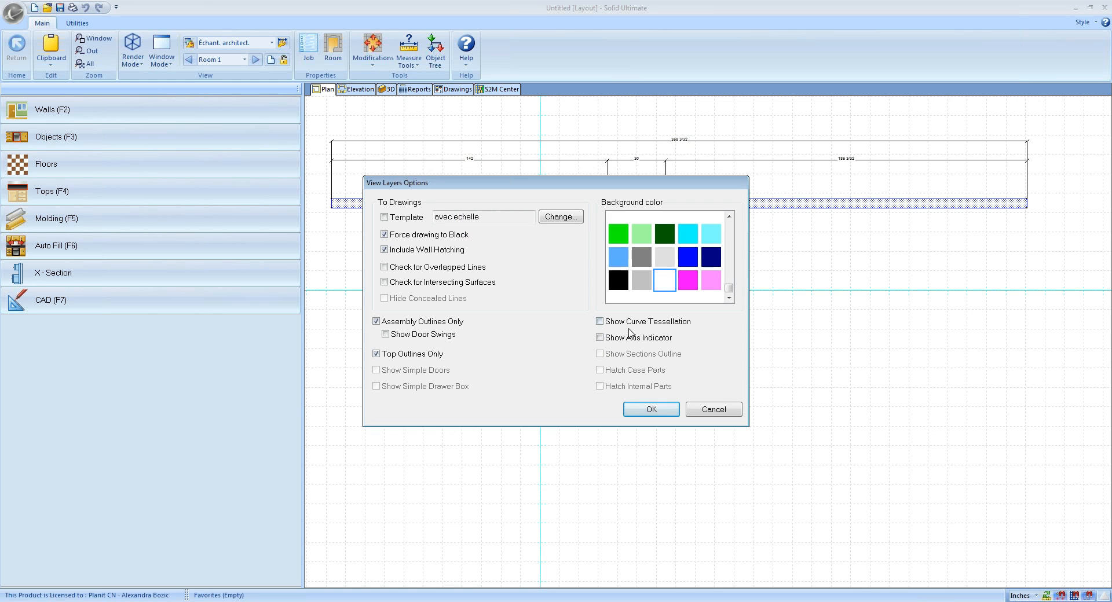
pyautogui.click(698, 412)
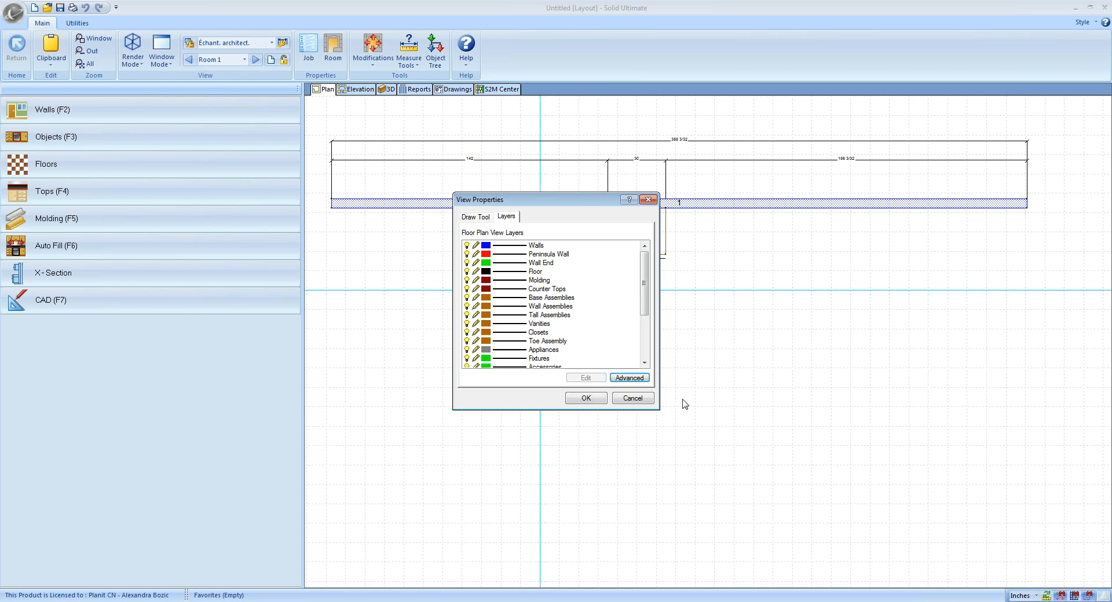
# Turn on Show Object Numbers for the floor plan's Annotations layer and apply the view properties.
pyautogui.moveTo(644, 313); pyautogui.dragTo(644, 355)
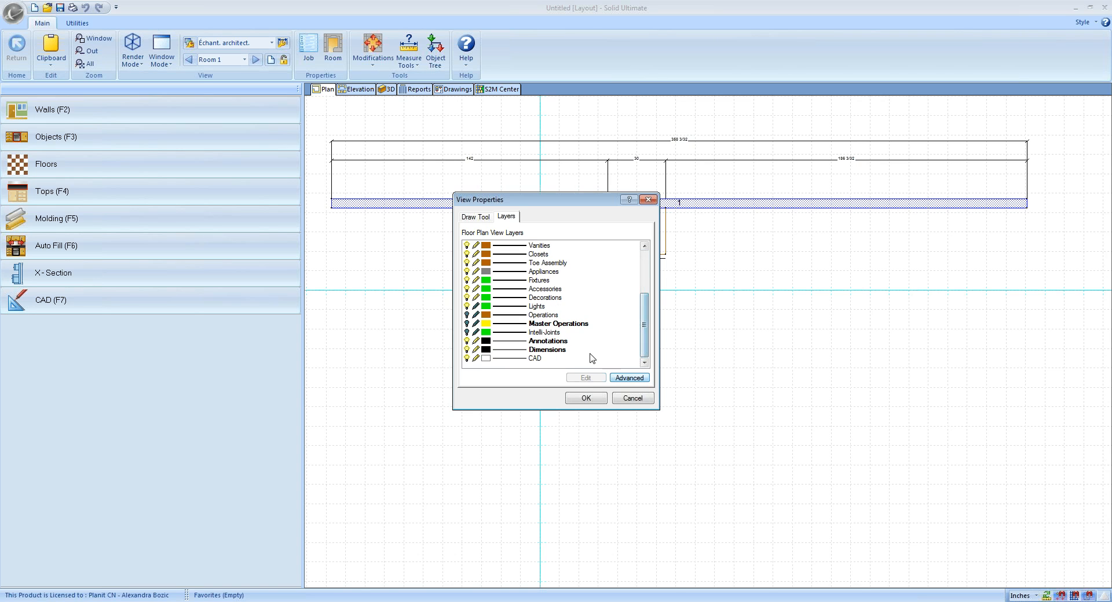
pyautogui.click(555, 343)
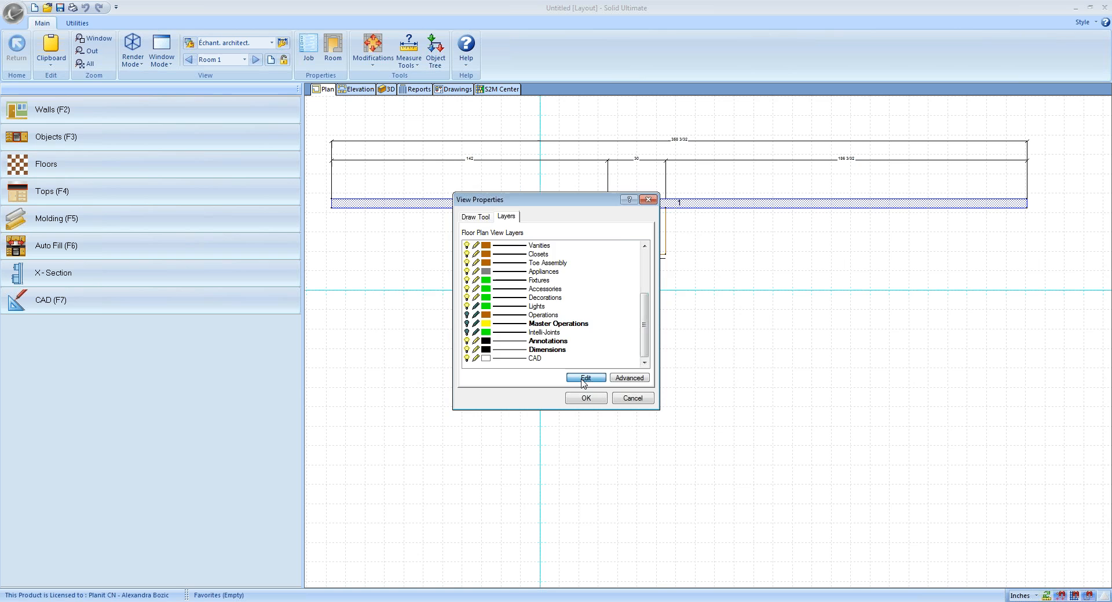
pyautogui.click(586, 378)
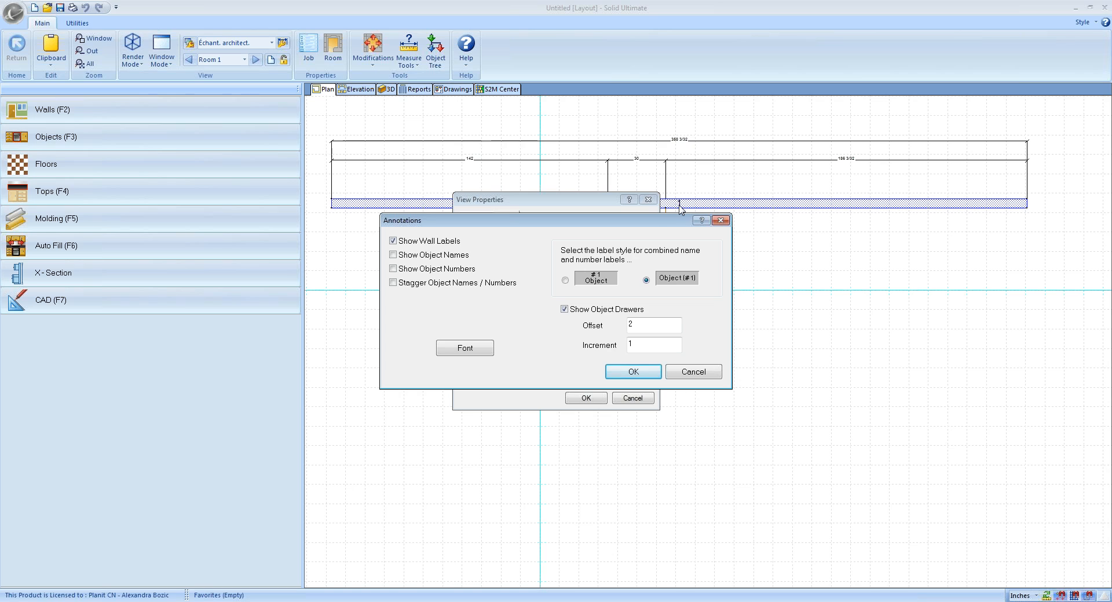
pyautogui.click(395, 270)
pyautogui.click(633, 372)
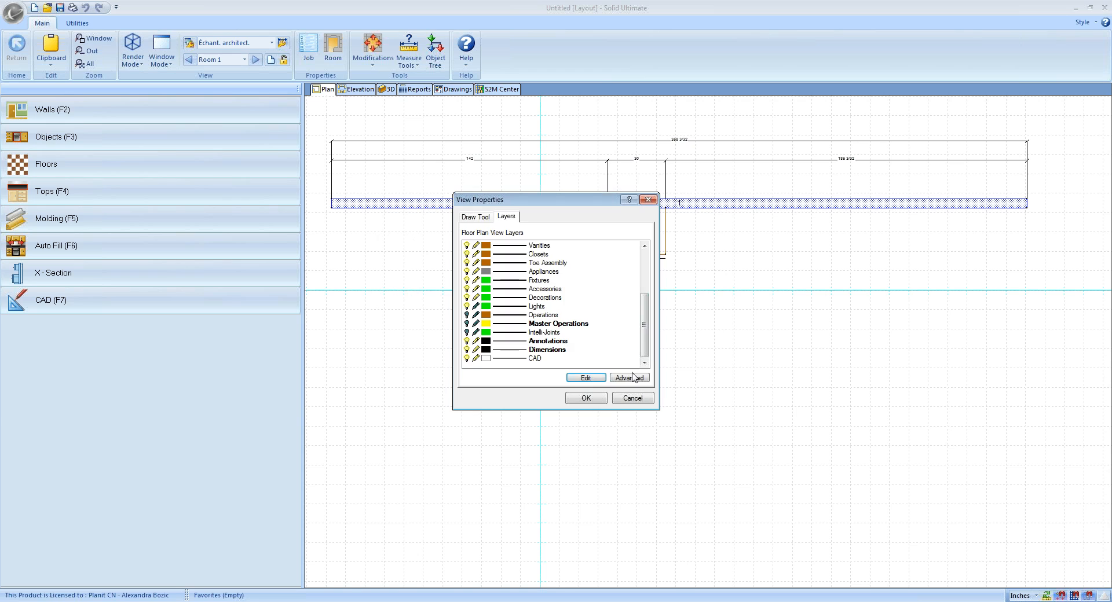
pyautogui.click(586, 397)
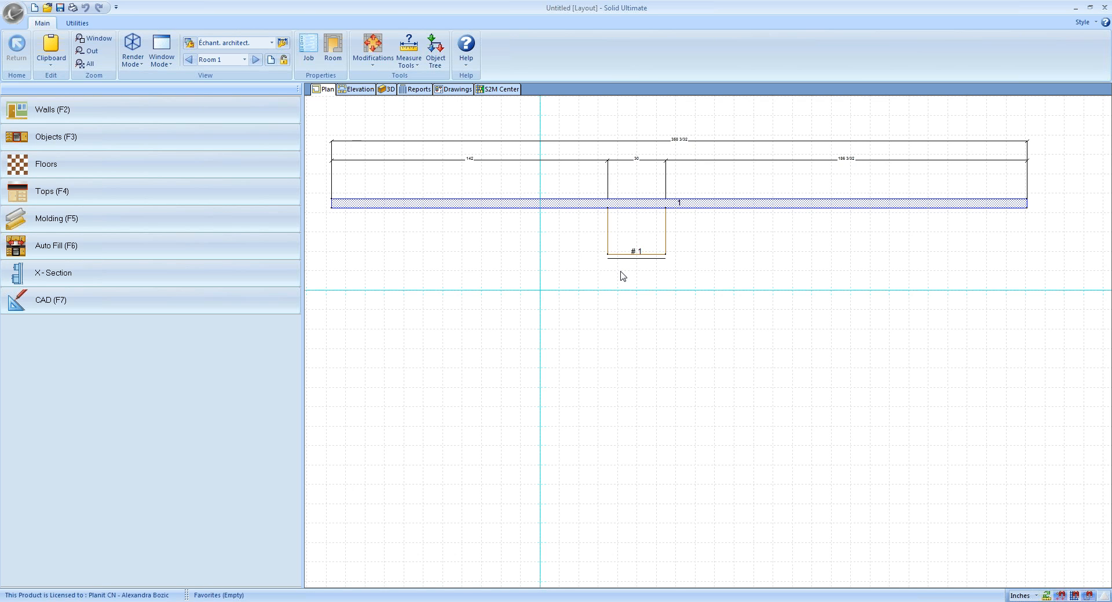
# Go to the job's drawings and open the Assembly Sheet template from the Drawings Library for editing.
pyautogui.moveTo(814, 217)
pyautogui.click(461, 91)
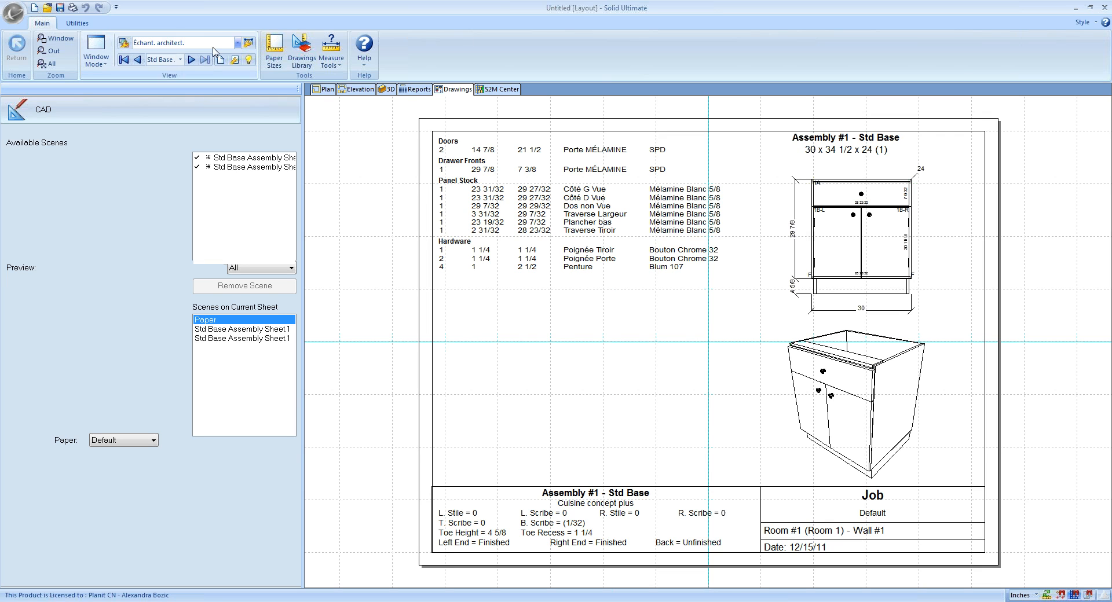
pyautogui.click(298, 60)
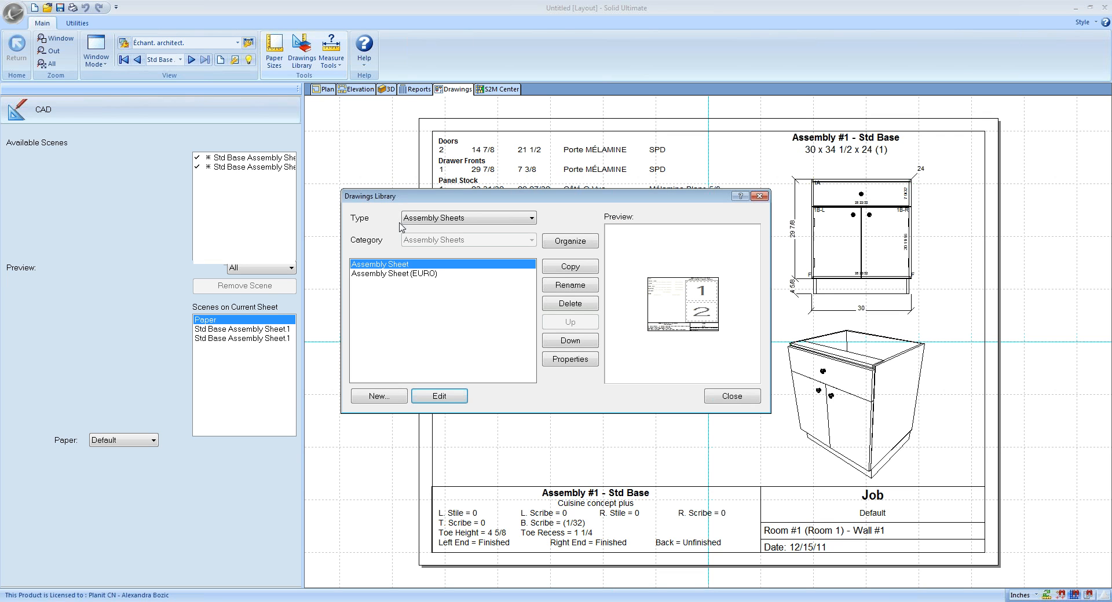
pyautogui.click(452, 395)
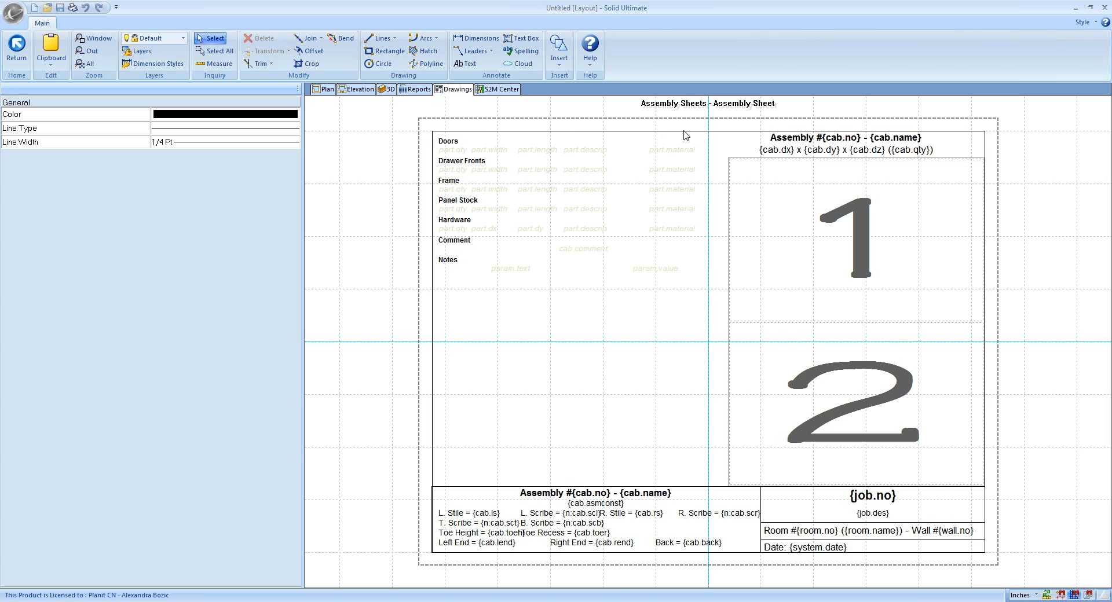
# Start a text below the Notes section of the sheet, examine the available variables such as the Wall fields, and cancel it.
pyautogui.click(468, 64)
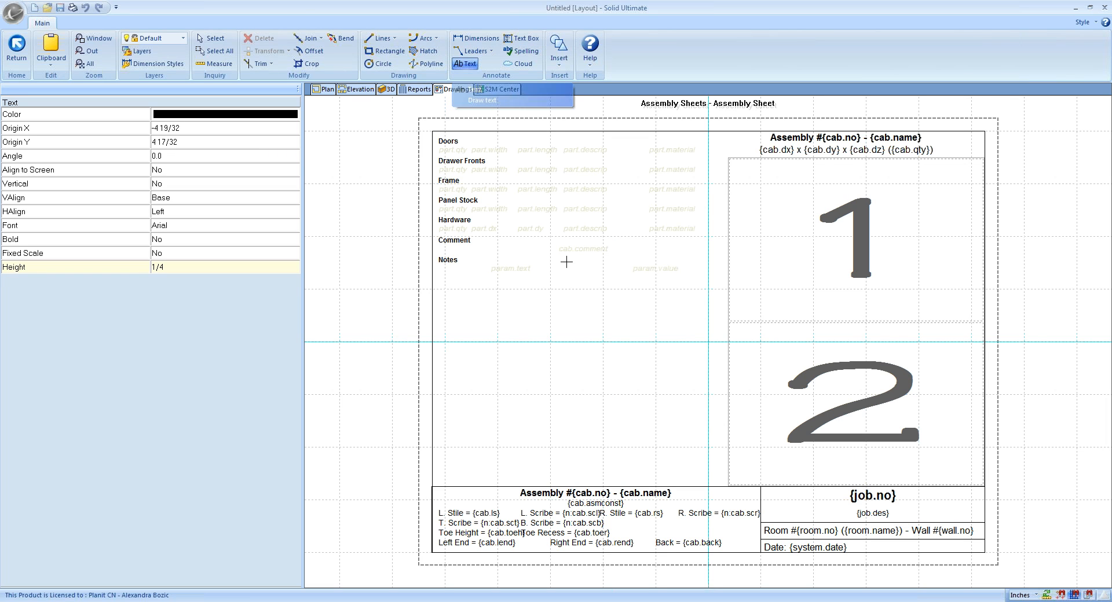
pyautogui.click(567, 319)
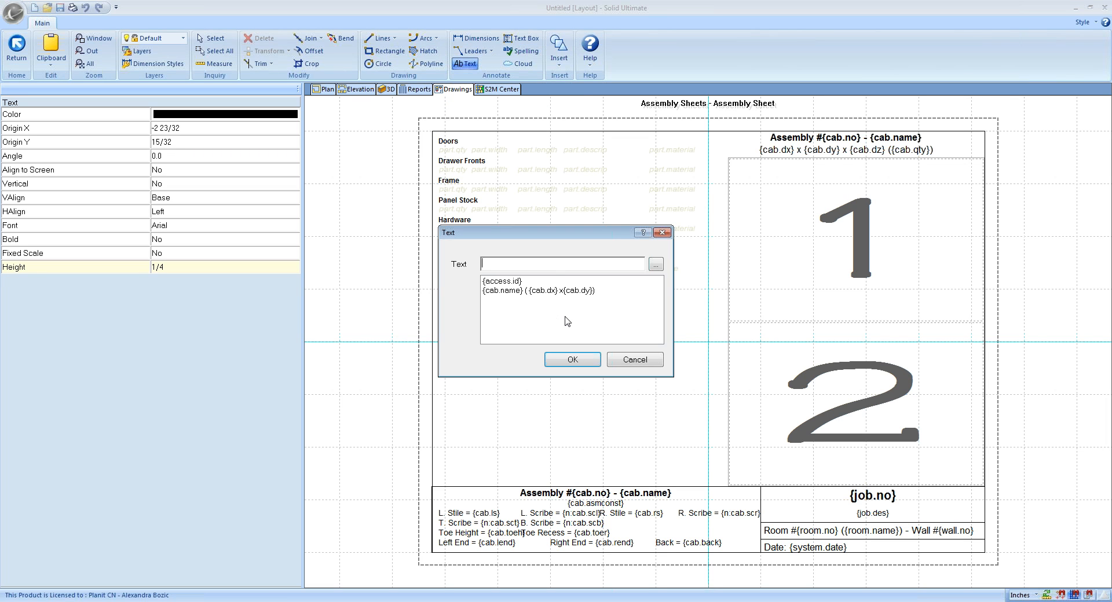
pyautogui.click(655, 264)
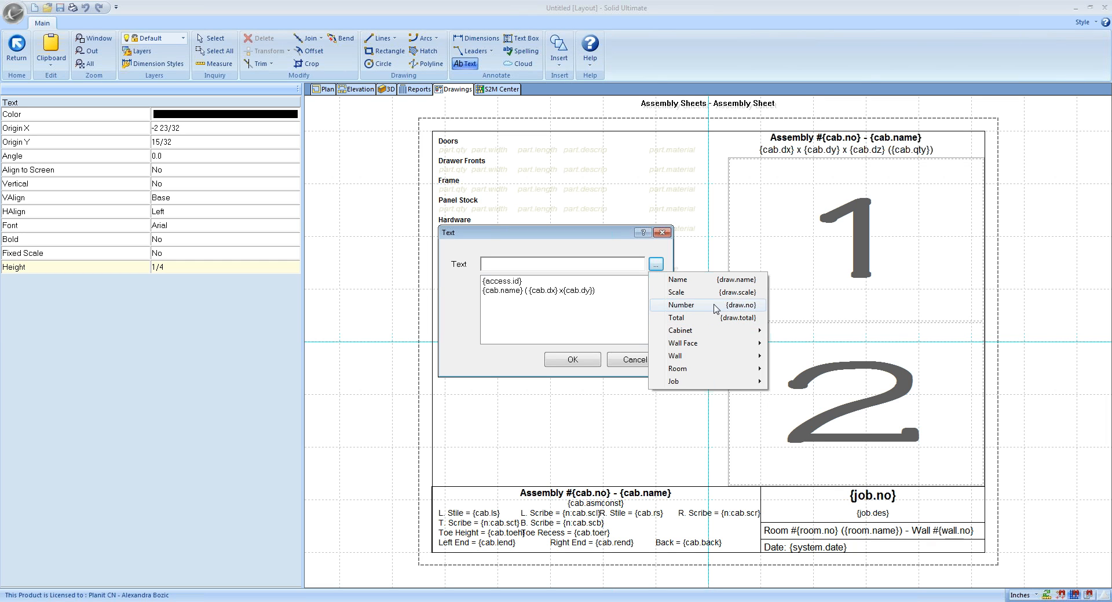
pyautogui.moveTo(702, 331)
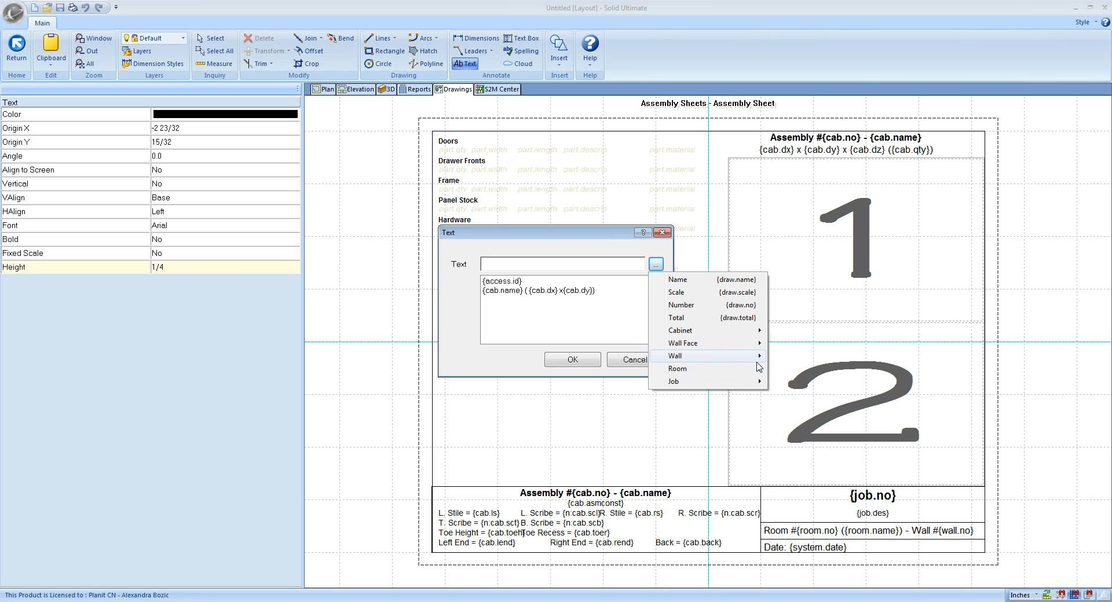
pyautogui.moveTo(763, 368)
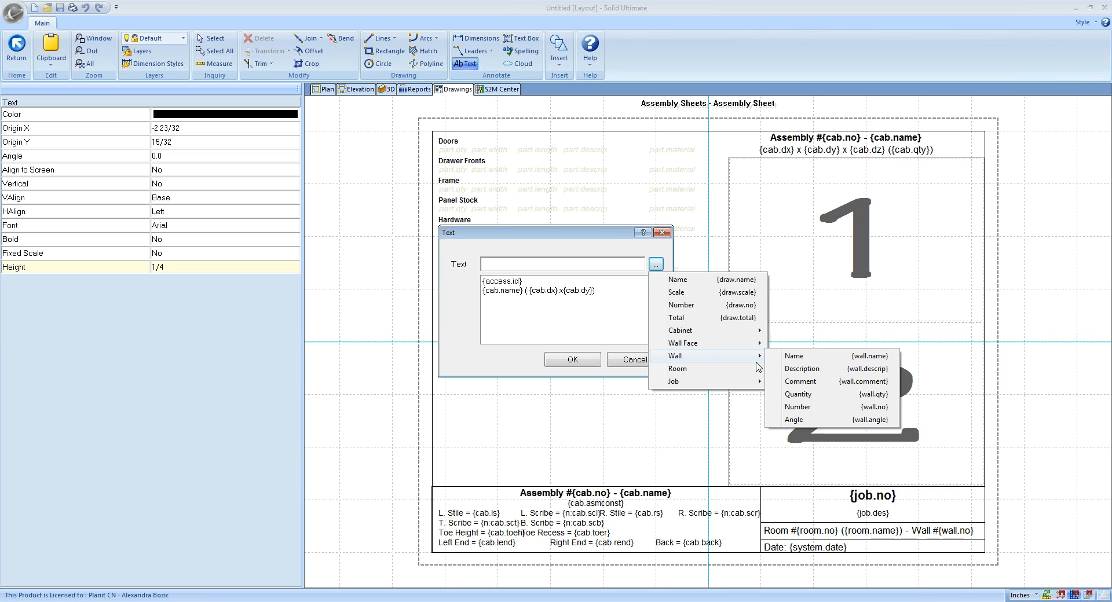
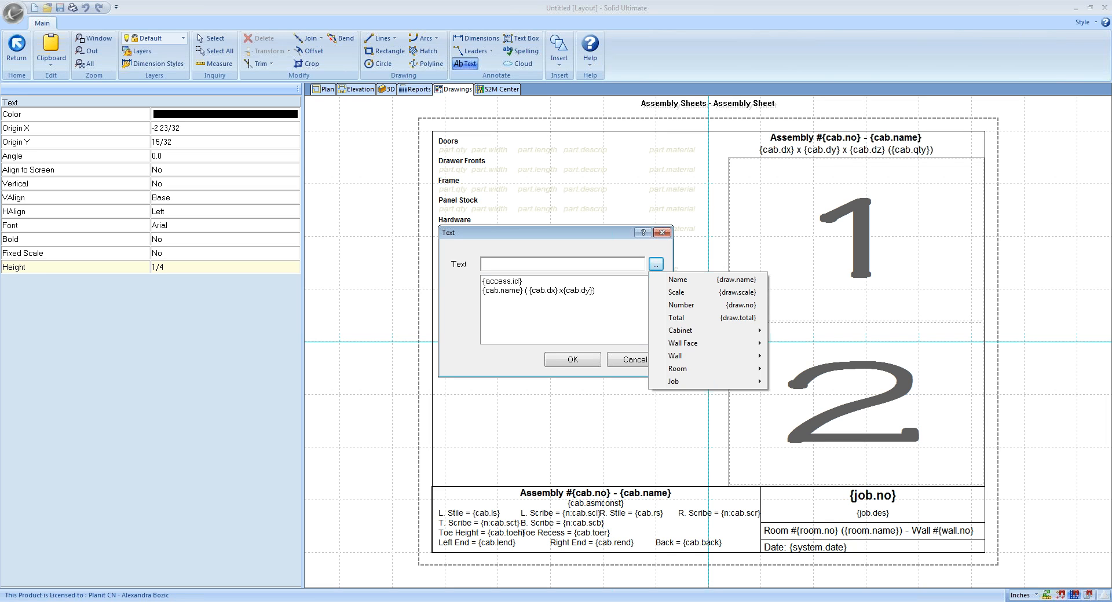
pyautogui.click(317, 91)
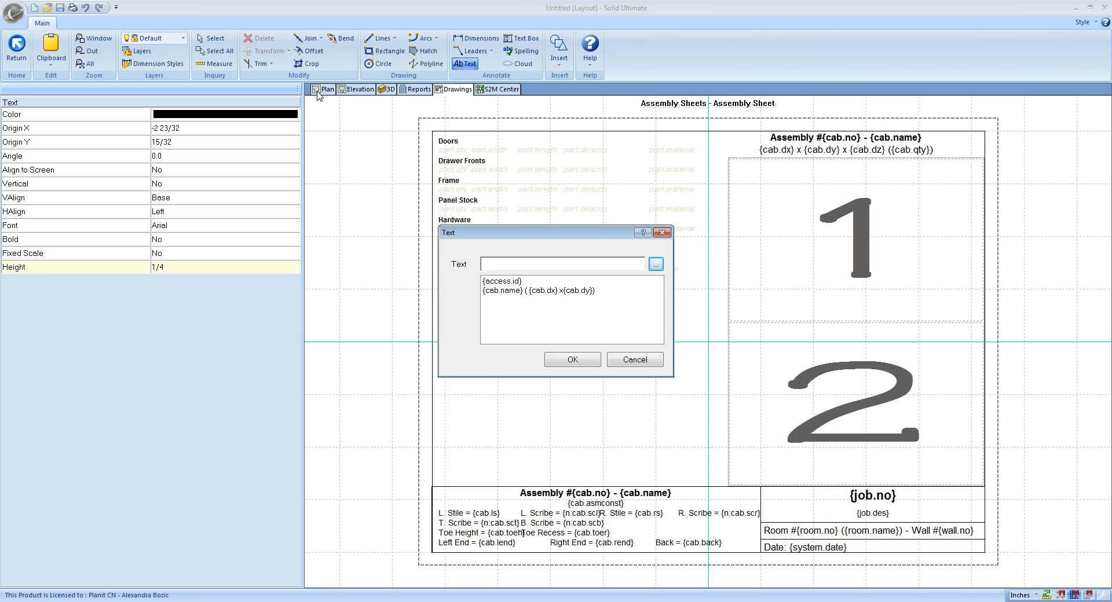
pyautogui.click(635, 360)
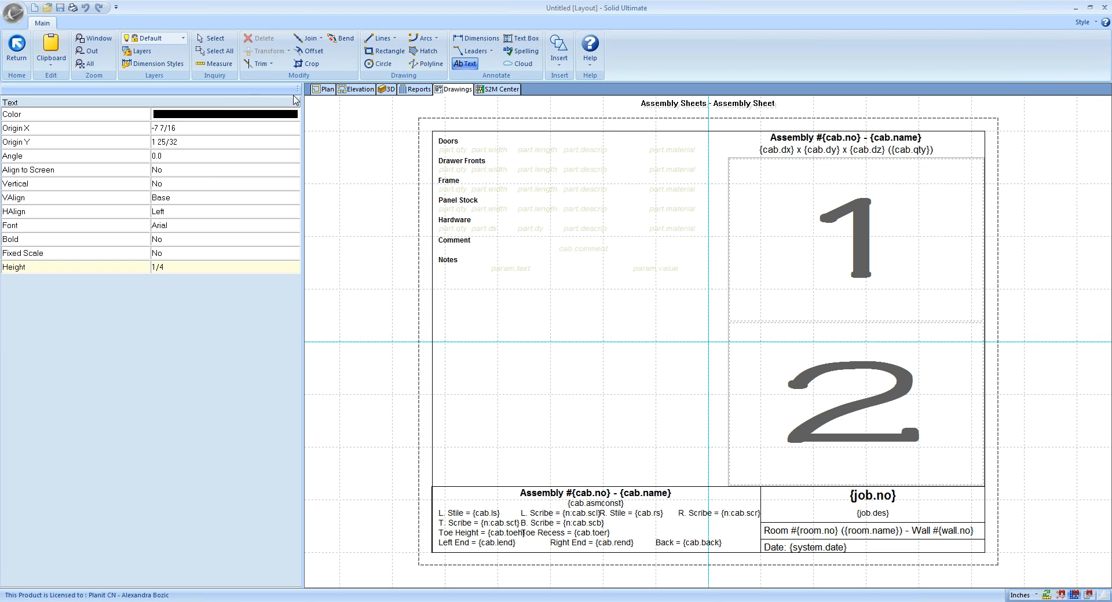
# Return to the plan view and delete the Std Base cabinet from the wall.
pyautogui.click(322, 90)
pyautogui.scroll(-2, 484, 223)
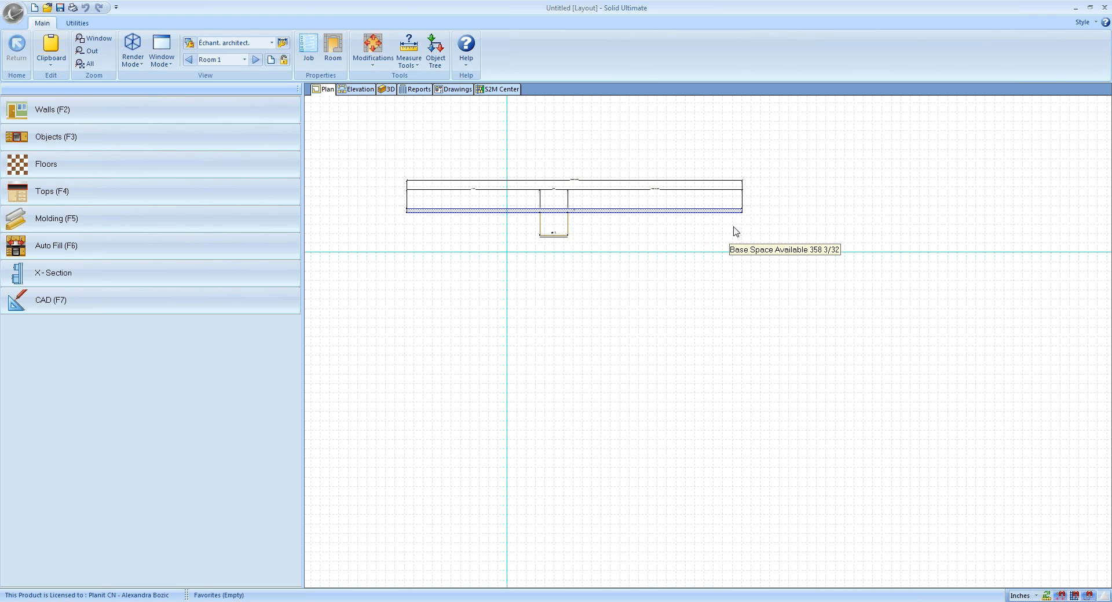
pyautogui.click(550, 228)
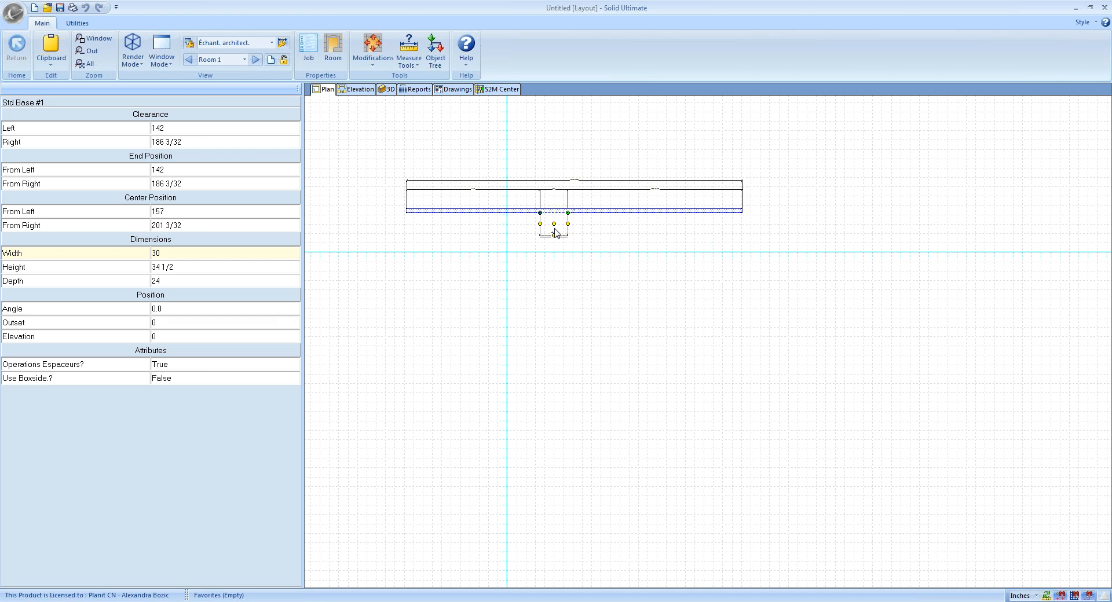
pyautogui.press('Delete')
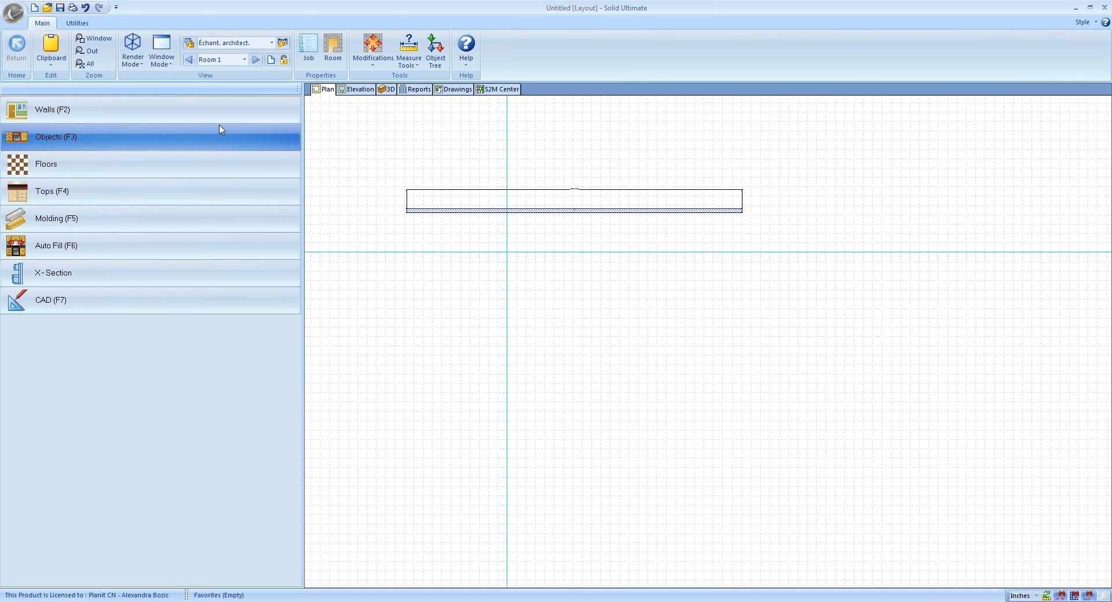
# Draw a second wall about 127 1/4 inches long from the right end of the existing wall at an angle of -45.
pyautogui.doubleClick(492, 195)
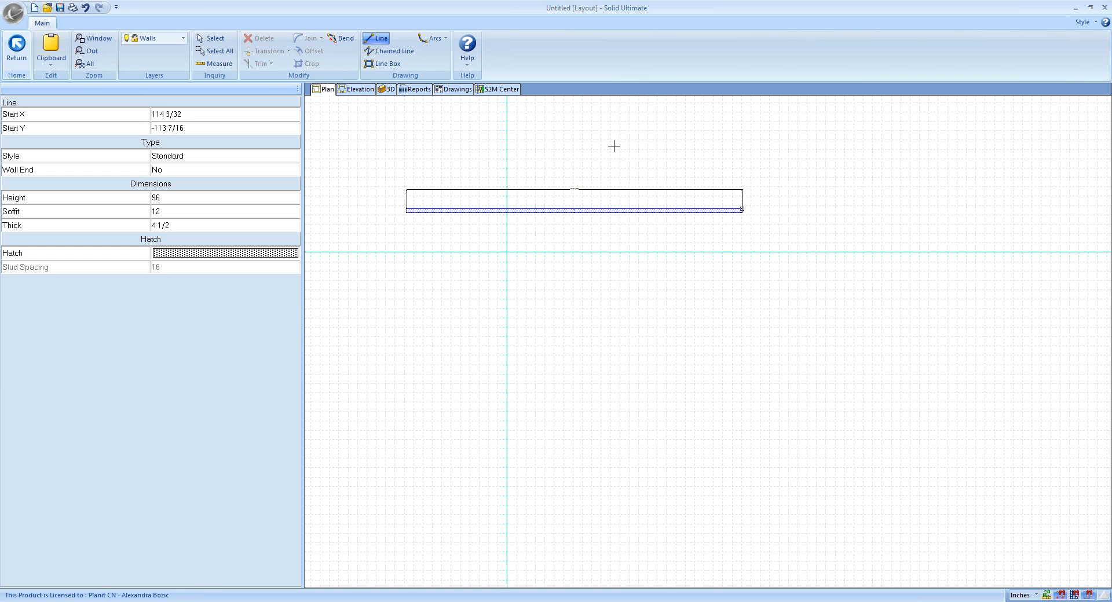
pyautogui.click(388, 41)
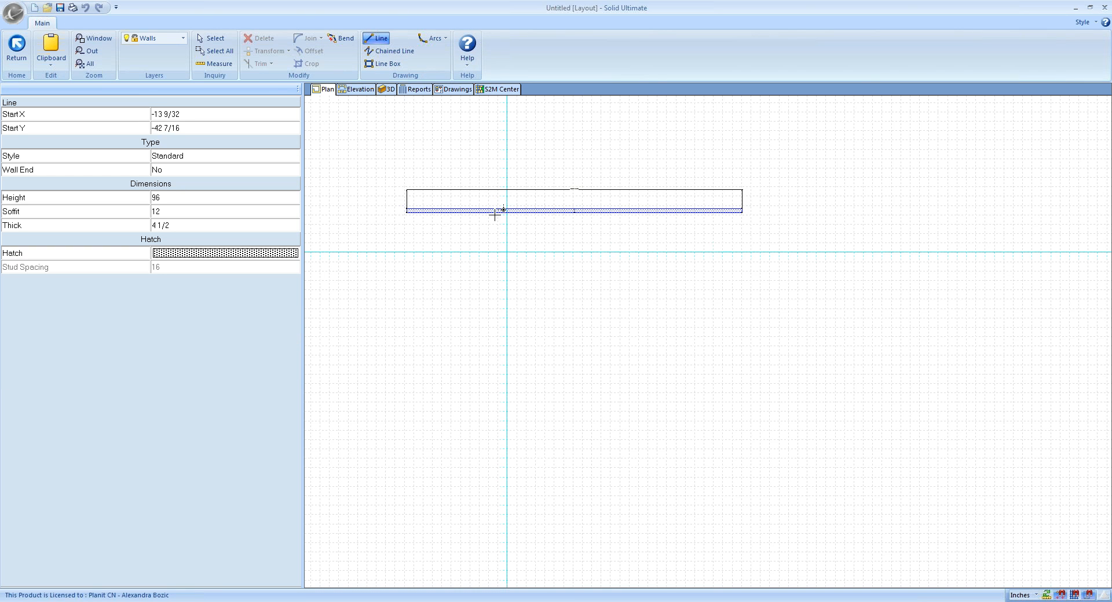
pyautogui.click(743, 210)
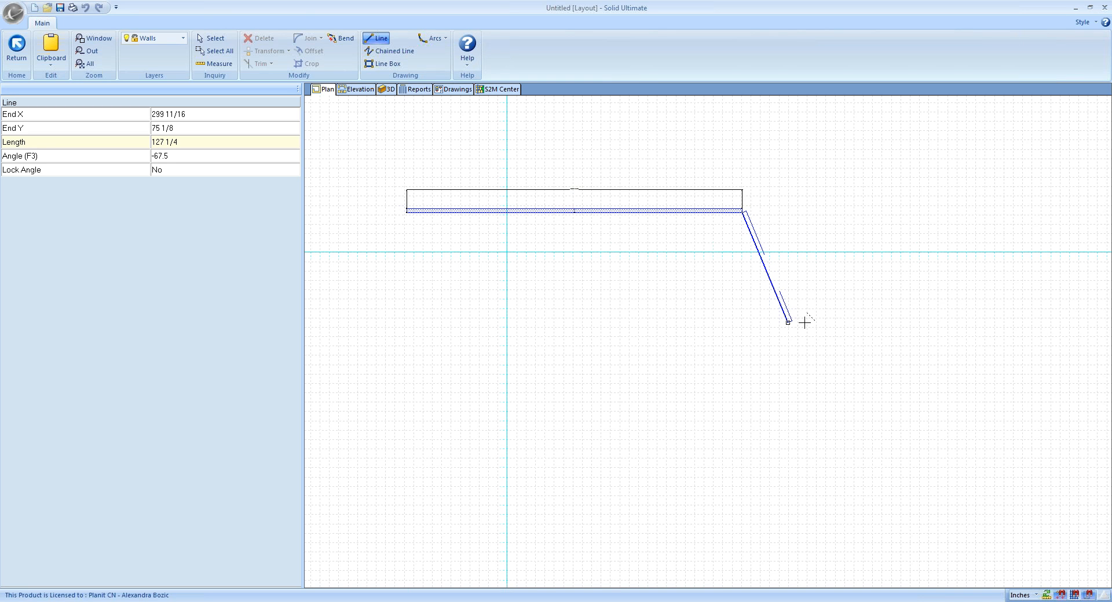
pyautogui.write('4')
pyautogui.press('Escape')
pyautogui.press('Tab')
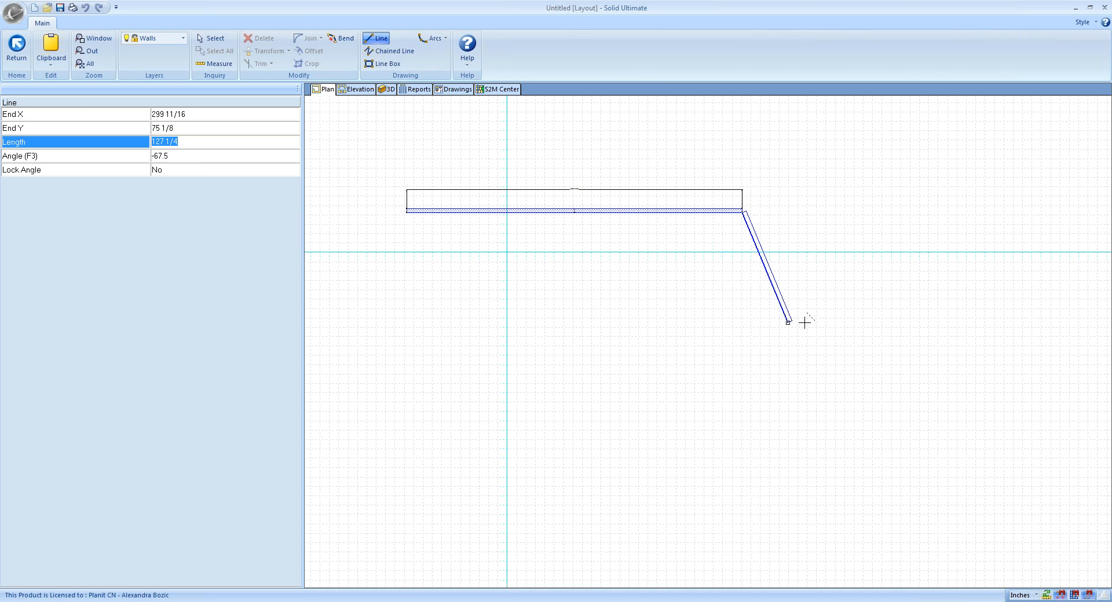
pyautogui.press('Tab')
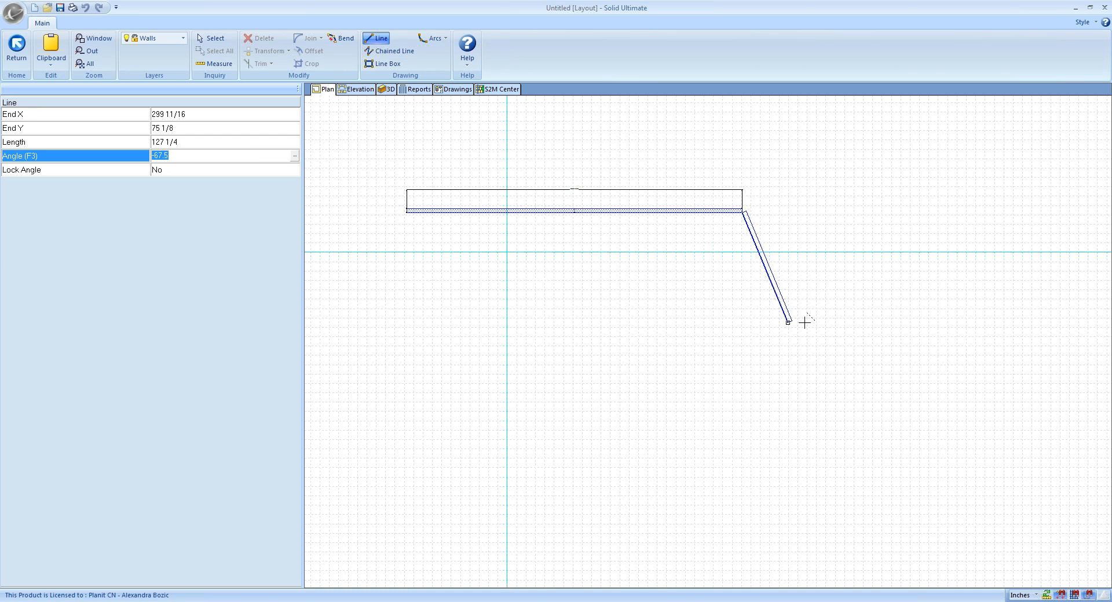
pyautogui.write('-45')
pyautogui.press('Return')
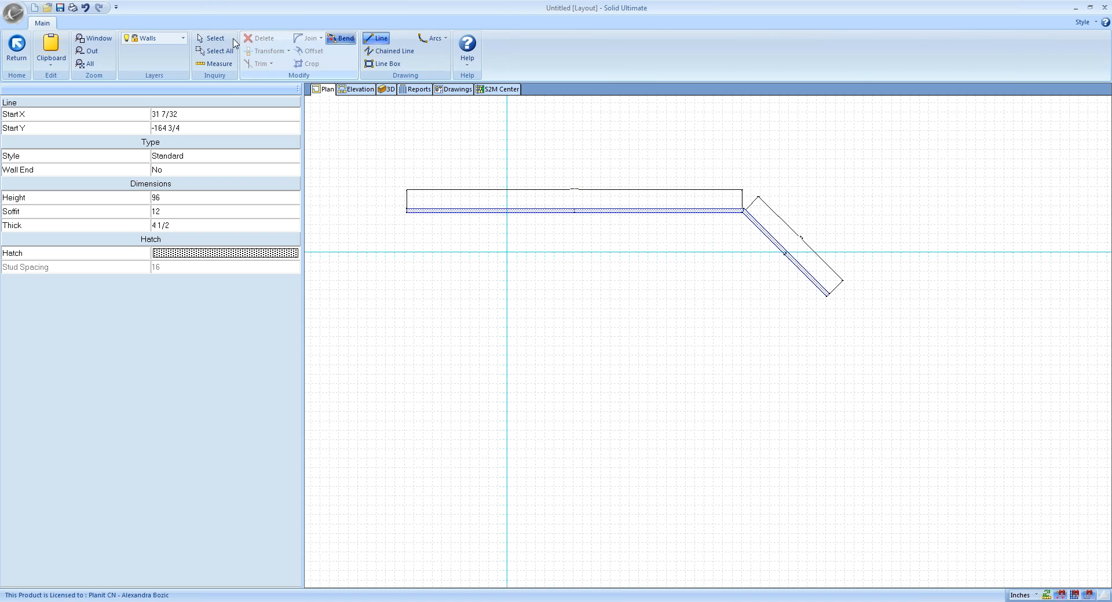
# Change the angle of the sloping second wall to -48.
pyautogui.click(17, 46)
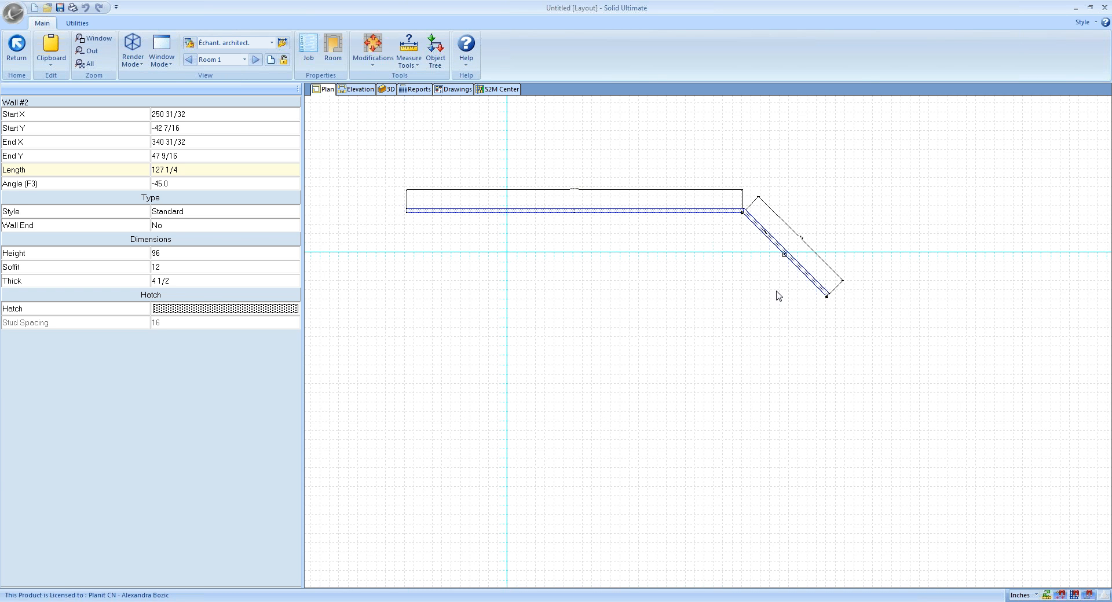
pyautogui.click(178, 183)
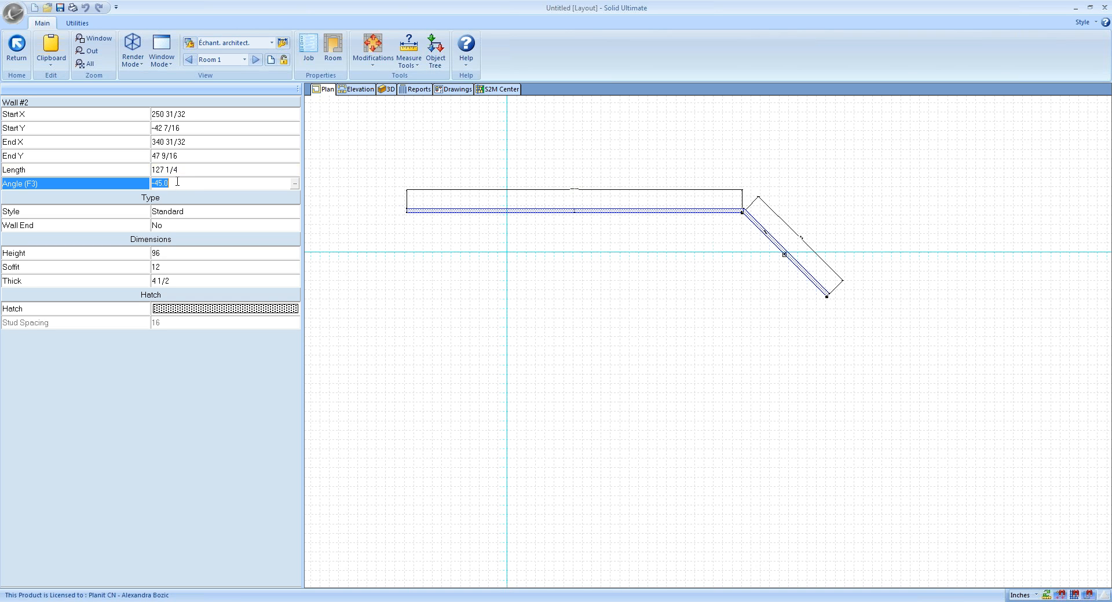
pyautogui.moveTo(154, 184); pyautogui.dragTo(200, 199)
pyautogui.write('48')
pyautogui.press('Return')
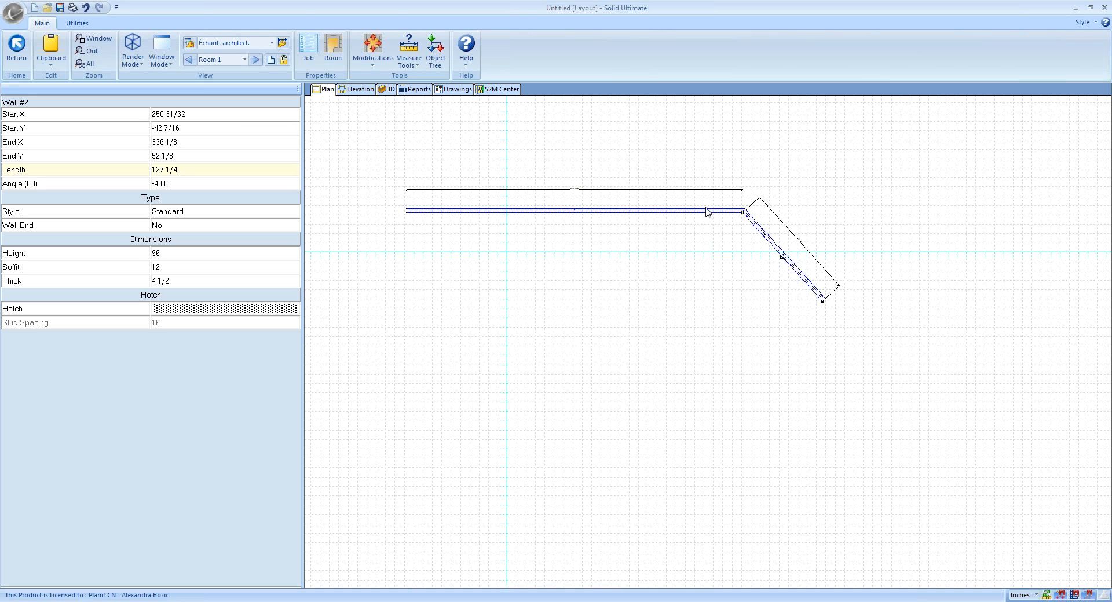
pyautogui.click(26, 49)
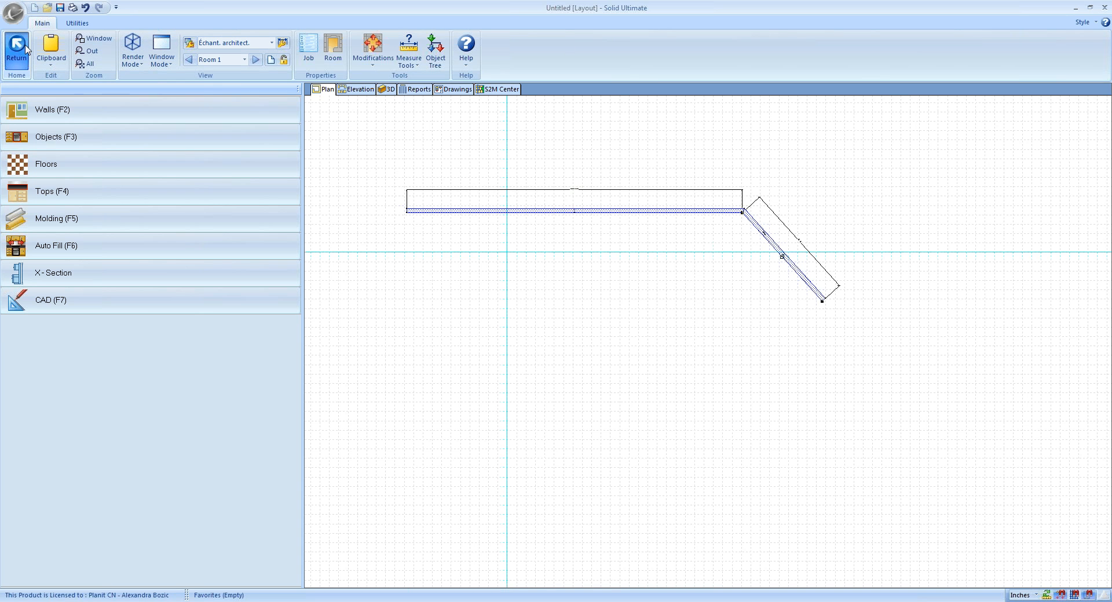
# Draw two chained walls below the existing ones: a horizontal wall about 247 inches long and one about 148 inches long at -45 degrees.
pyautogui.click(134, 121)
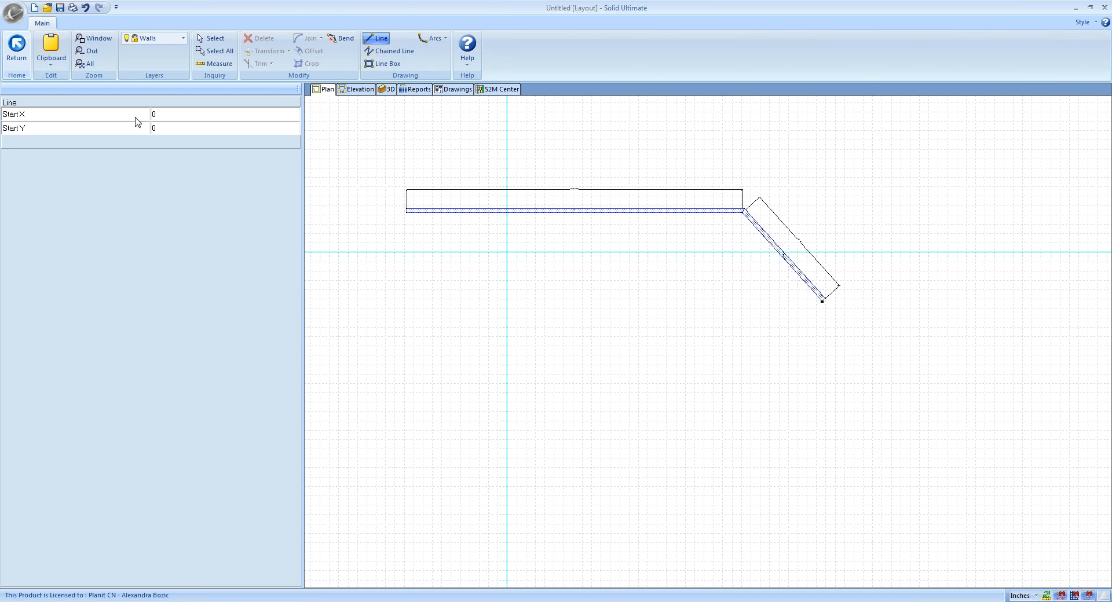
pyautogui.click(372, 312)
pyautogui.click(604, 312)
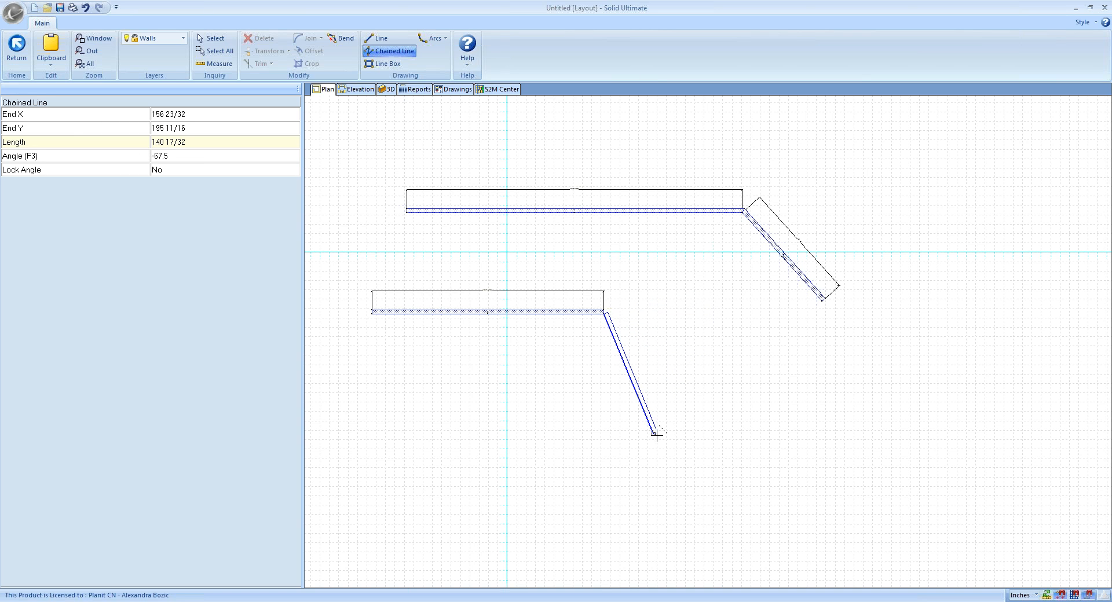
pyautogui.click(702, 401)
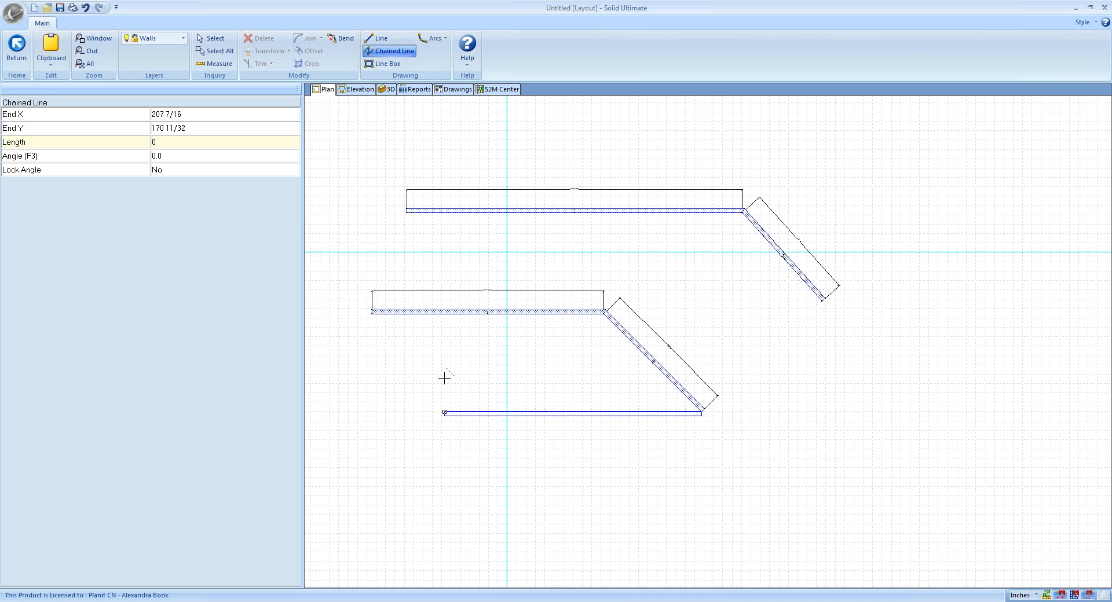
pyautogui.press('Escape')
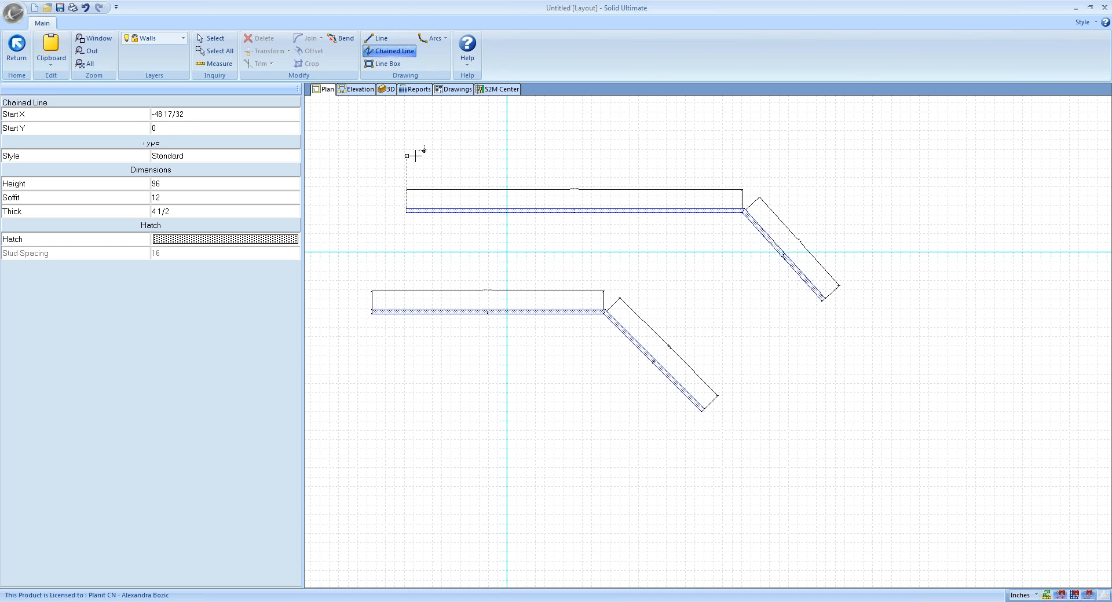
# Set the angle of the lower sloping wall to -90.
pyautogui.click(212, 38)
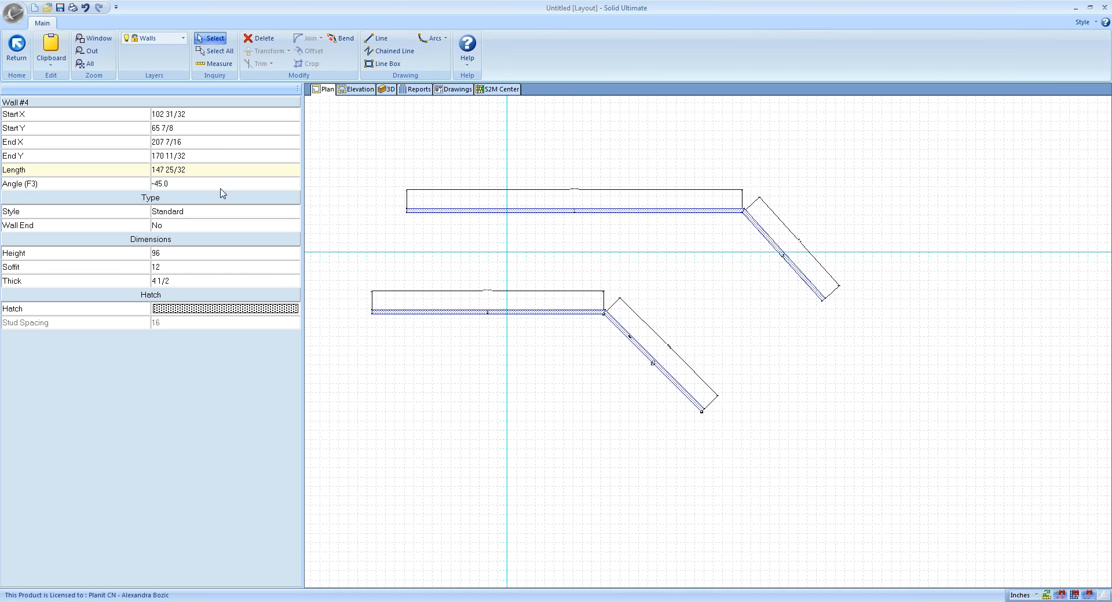
pyautogui.click(159, 184)
pyautogui.click(160, 184)
pyautogui.moveTo(154, 184); pyautogui.dragTo(185, 189)
pyautogui.write('90')
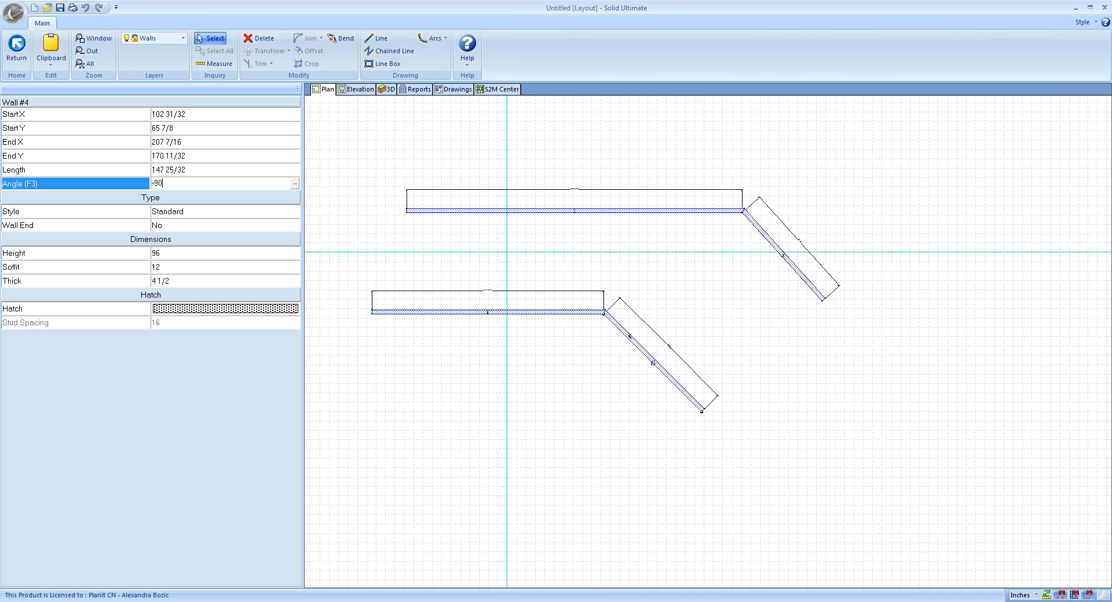
pyautogui.press('Return')
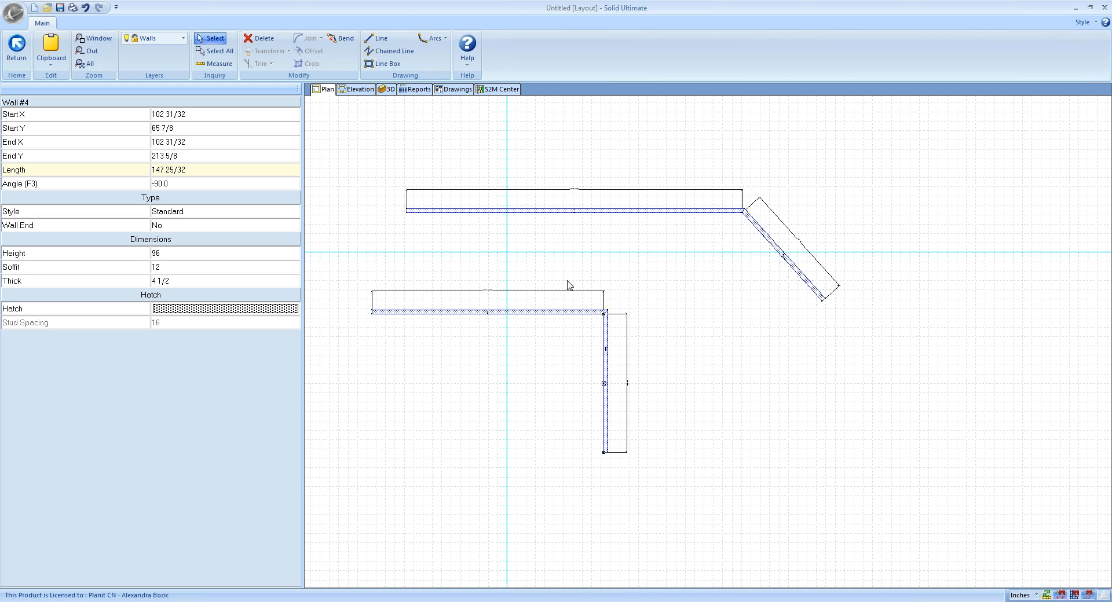
# Move the lower horizontal wall up onto the horizontal axis and place the vertical wall just below its right end.
pyautogui.click(518, 315)
pyautogui.moveTo(487, 313); pyautogui.dragTo(573, 251)
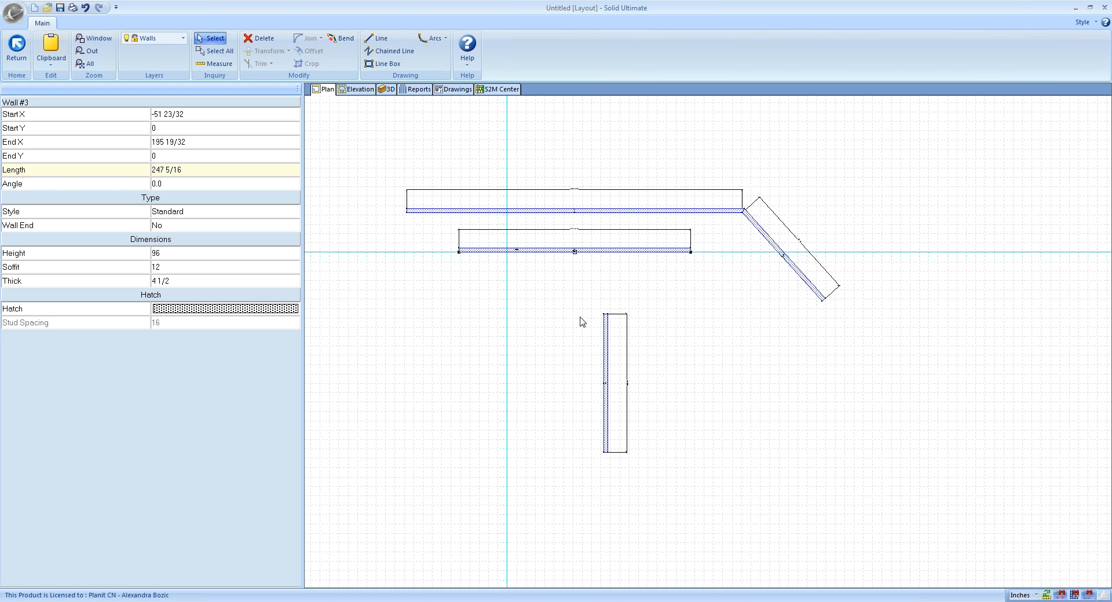
pyautogui.click(606, 371)
pyautogui.moveTo(604, 383); pyautogui.dragTo(700, 317)
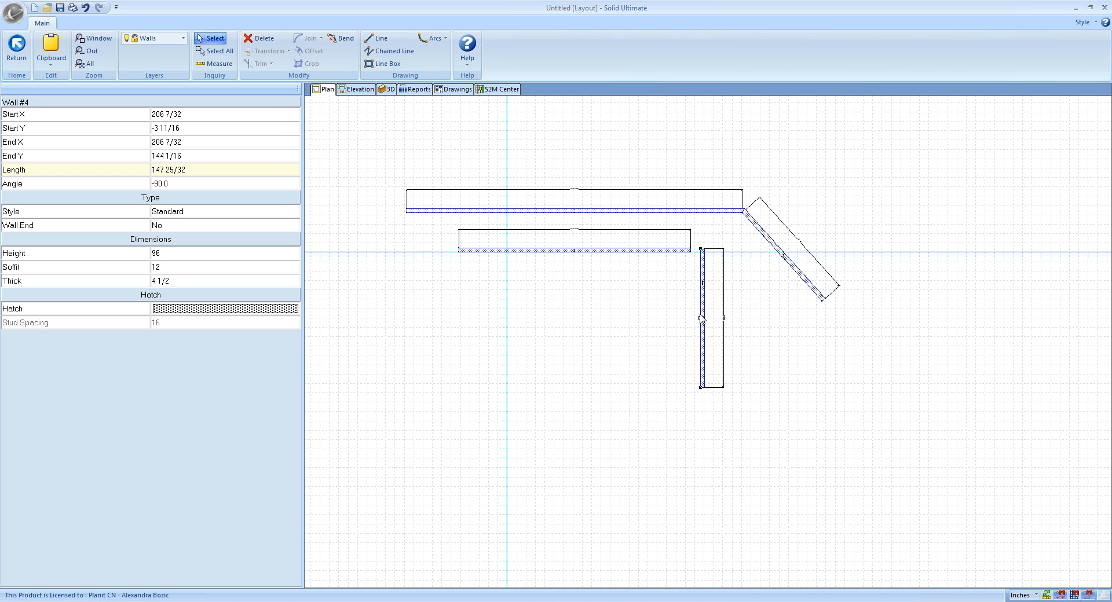
pyautogui.moveTo(702, 318)
pyautogui.mouseDown()
pyautogui.moveTo(689, 312)
pyautogui.moveTo(693, 332)
pyautogui.mouseUp()
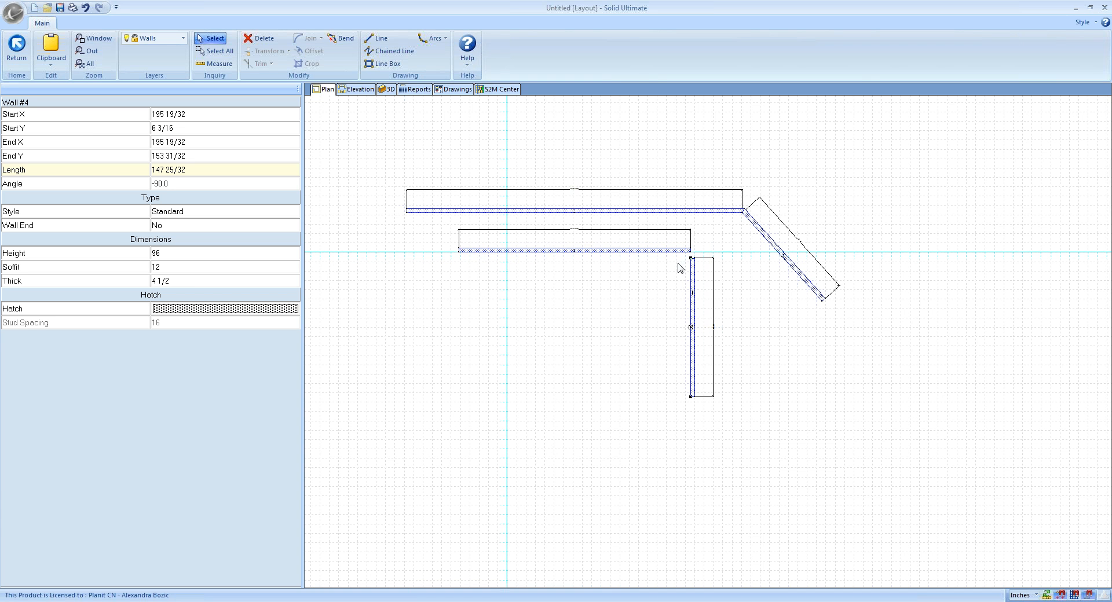
# Move the vertical wall up against the end of the horizontal wall and agree to adjust the walls to create a connection.
pyautogui.rightClick(620, 249)
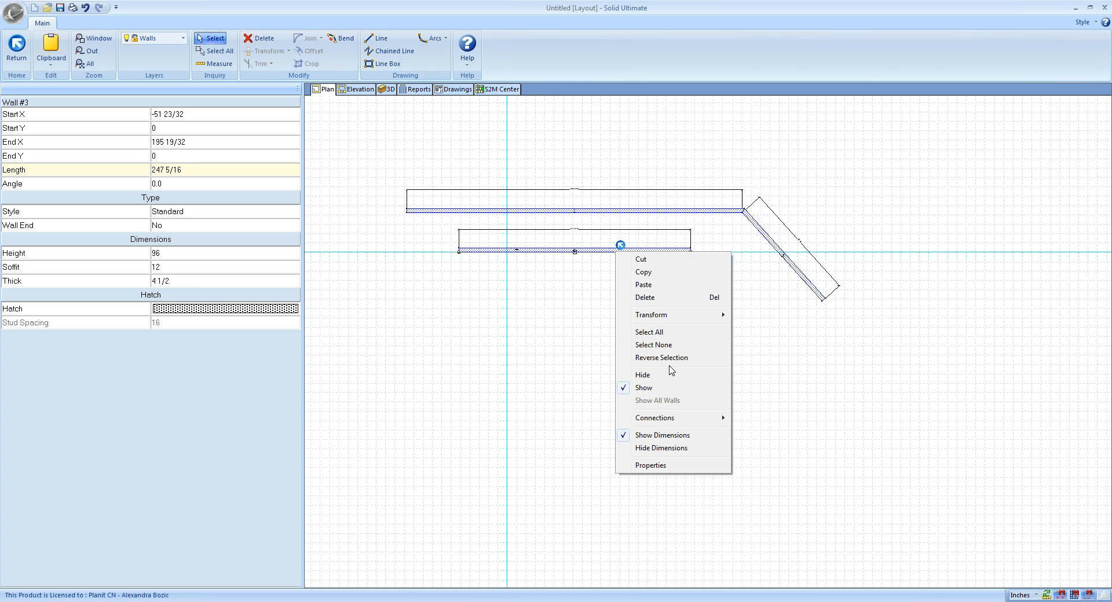
pyautogui.click(590, 369)
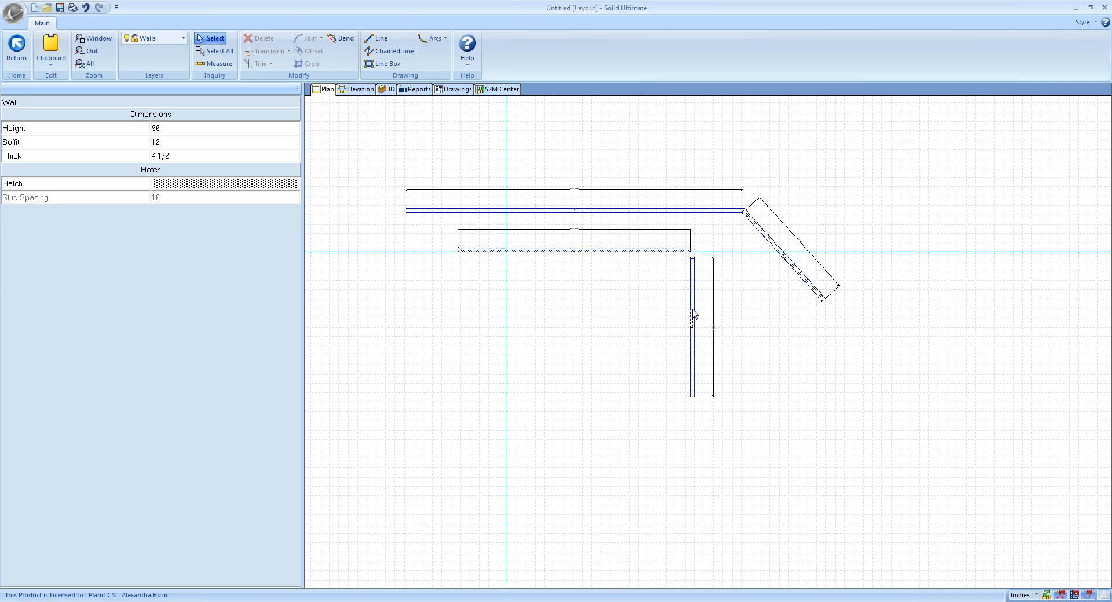
pyautogui.click(691, 333)
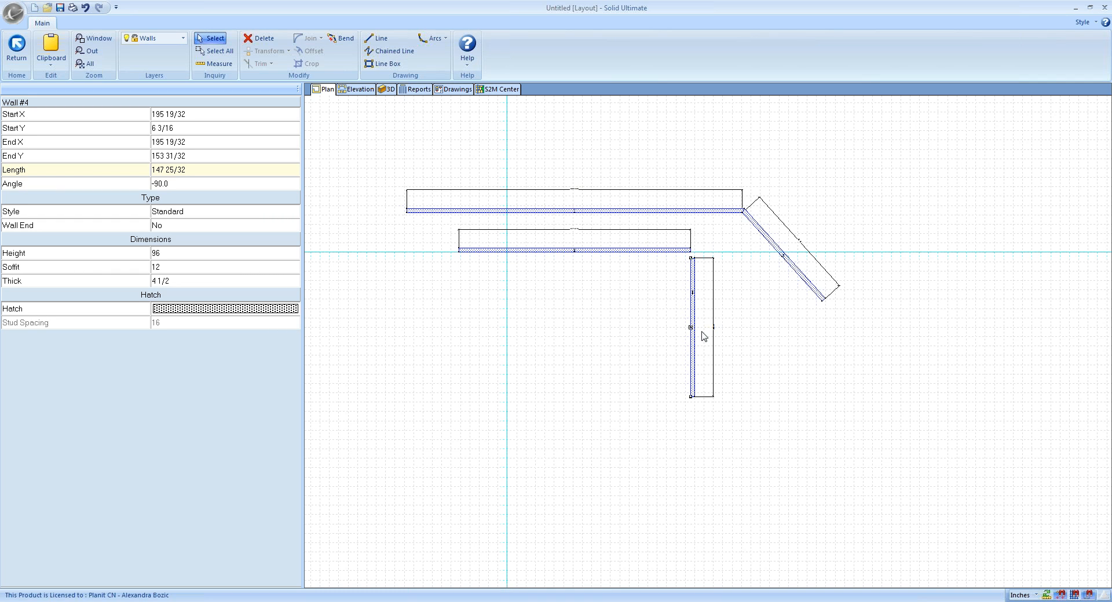
pyautogui.click(690, 327)
pyautogui.moveTo(689, 327); pyautogui.dragTo(690, 317)
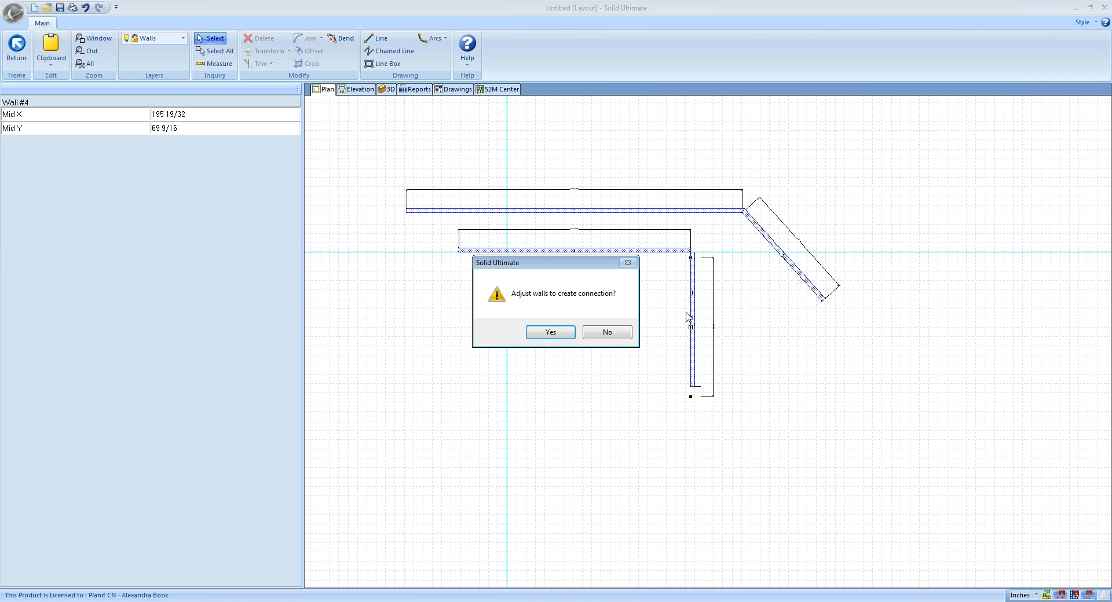
pyautogui.click(562, 335)
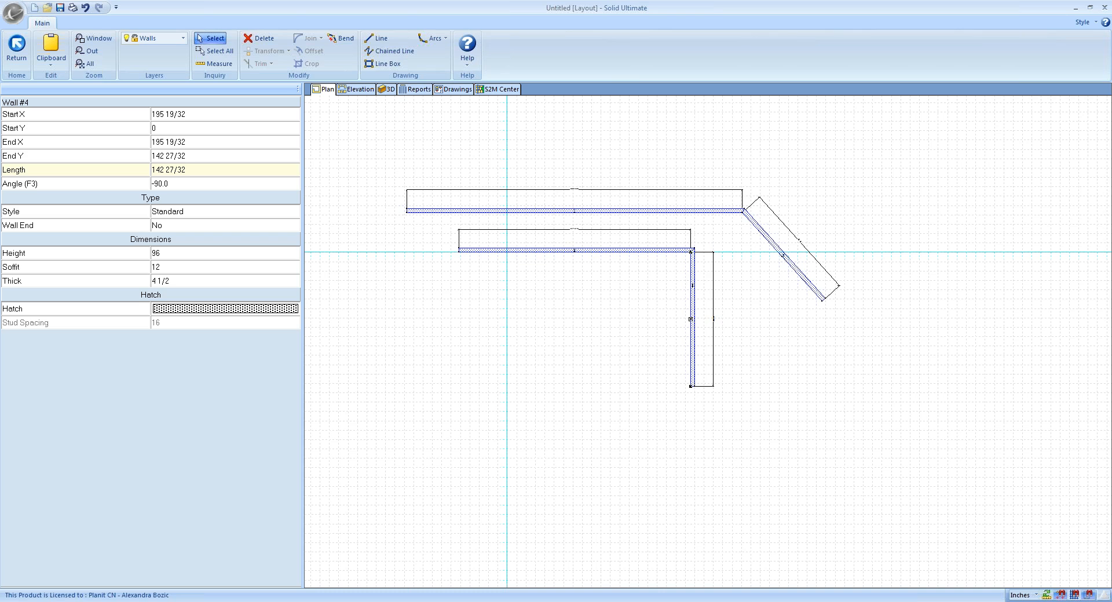
# Switch to Internet Explorer and examine the list of Cabinet Vision 2012 R1 new features videos on the Planit Canada site.
pyautogui.moveTo(99, 601)
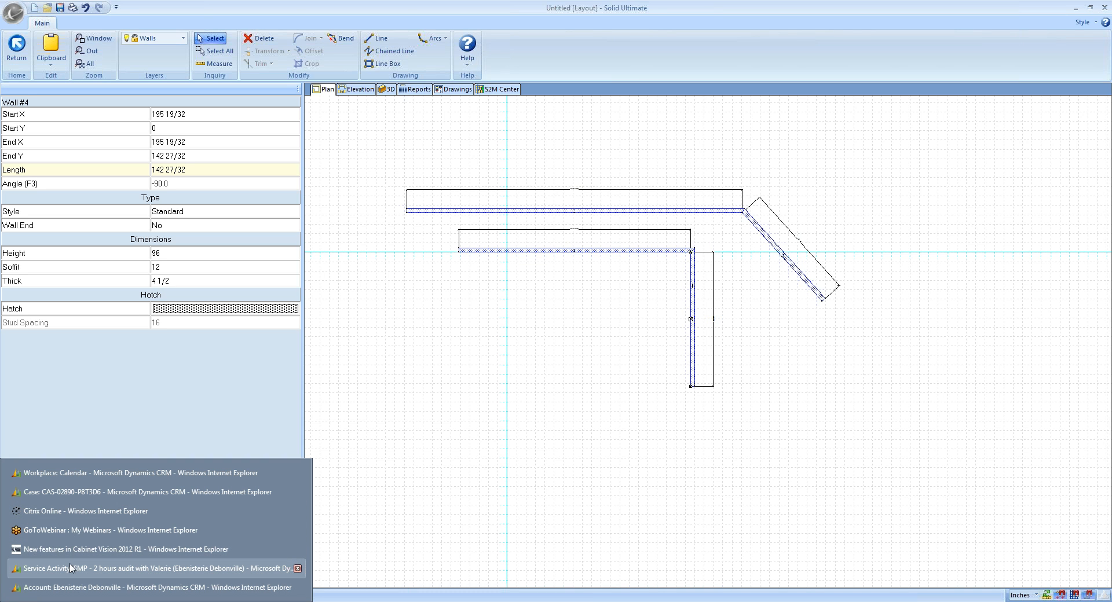
pyautogui.click(80, 550)
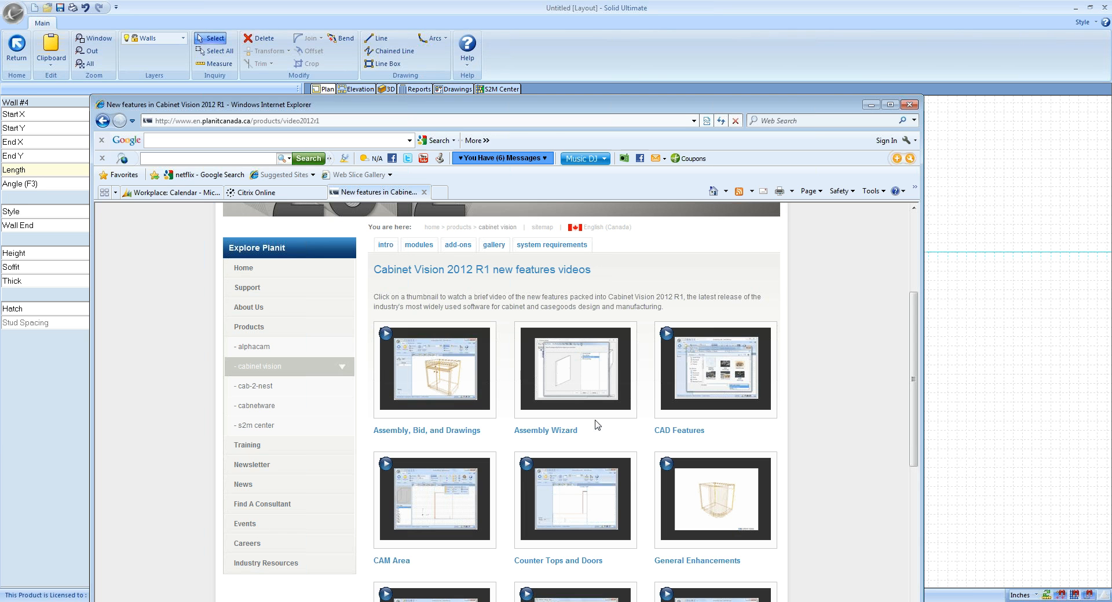
pyautogui.scroll(-5, 869, 428)
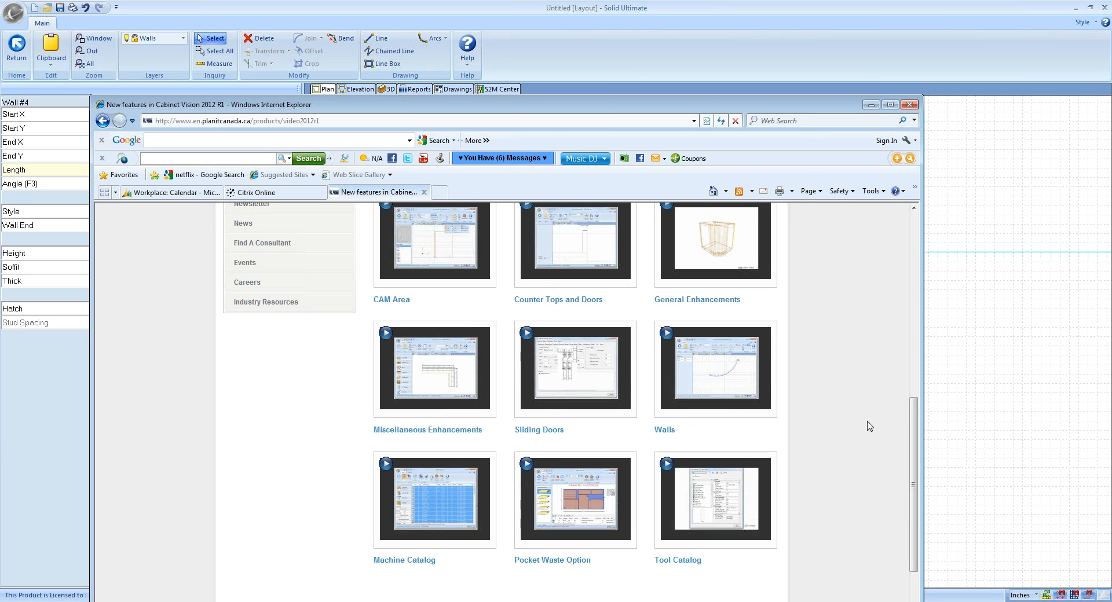
pyautogui.scroll(3, 870, 427)
pyautogui.scroll(3, 870, 427)
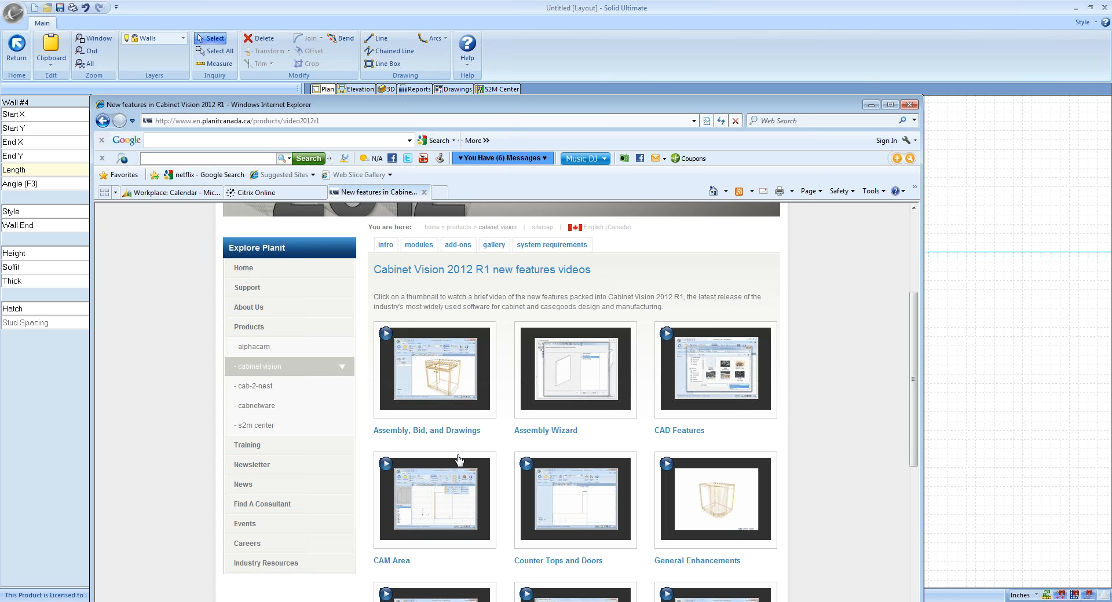
pyautogui.scroll(-1, 872, 458)
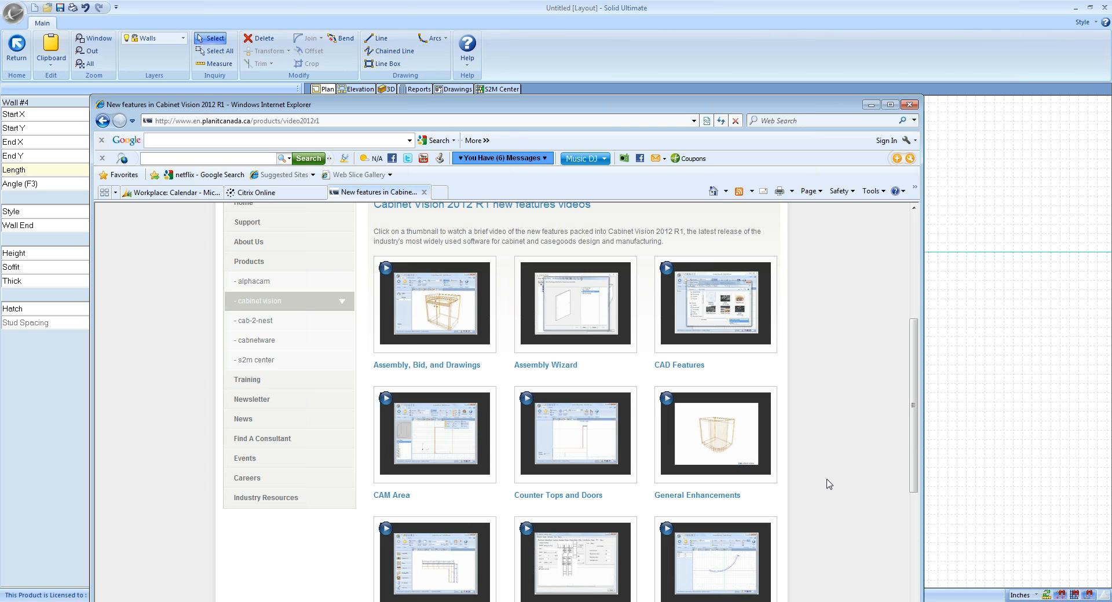
pyautogui.scroll(-2, 836, 477)
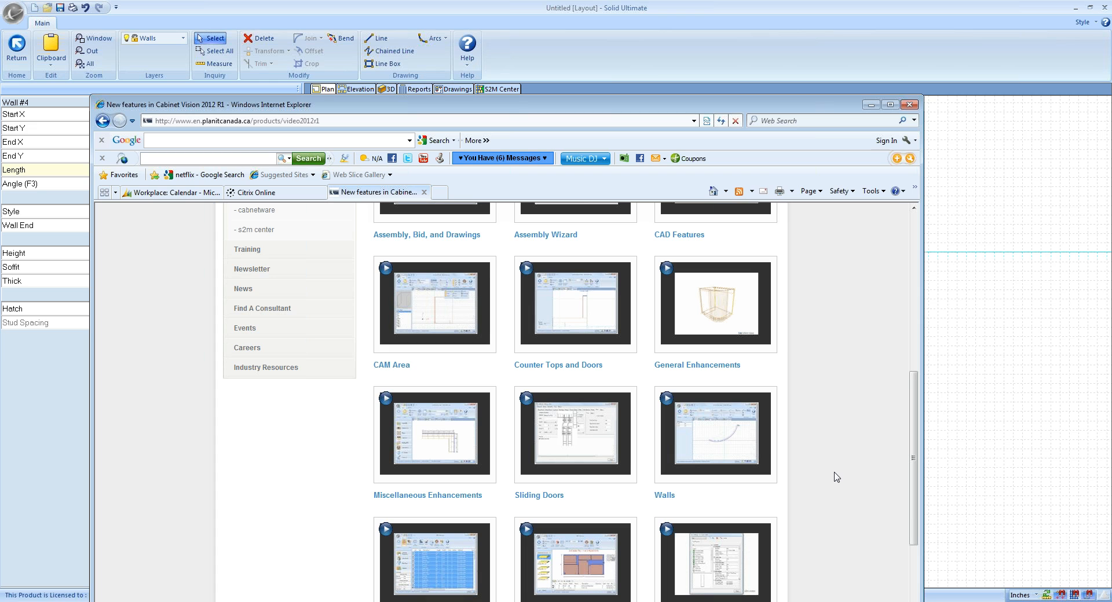
pyautogui.scroll(-1, 836, 477)
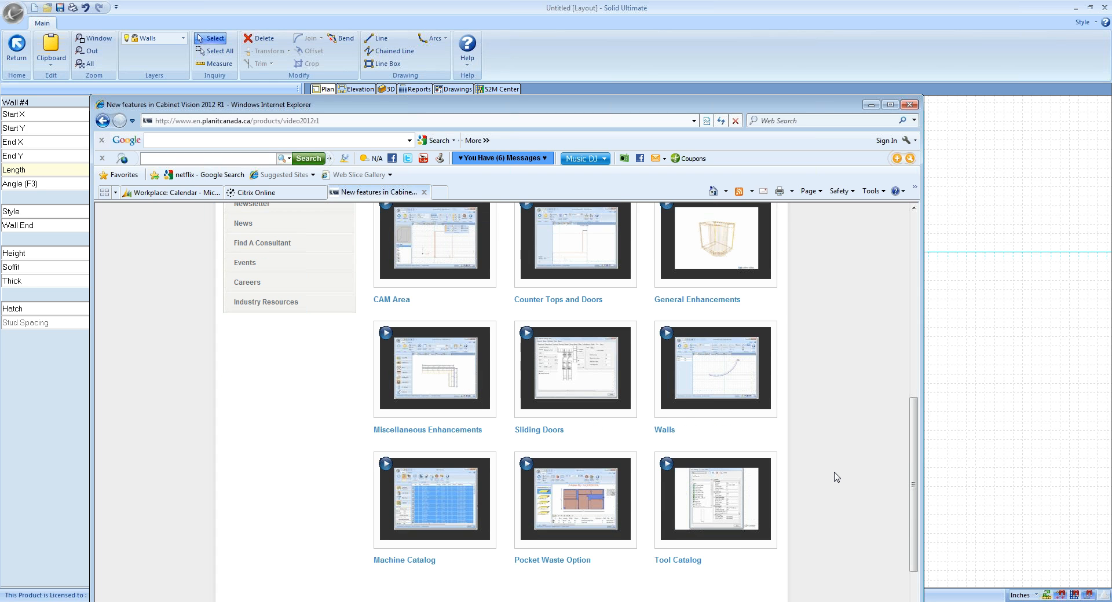
pyautogui.scroll(1, 837, 478)
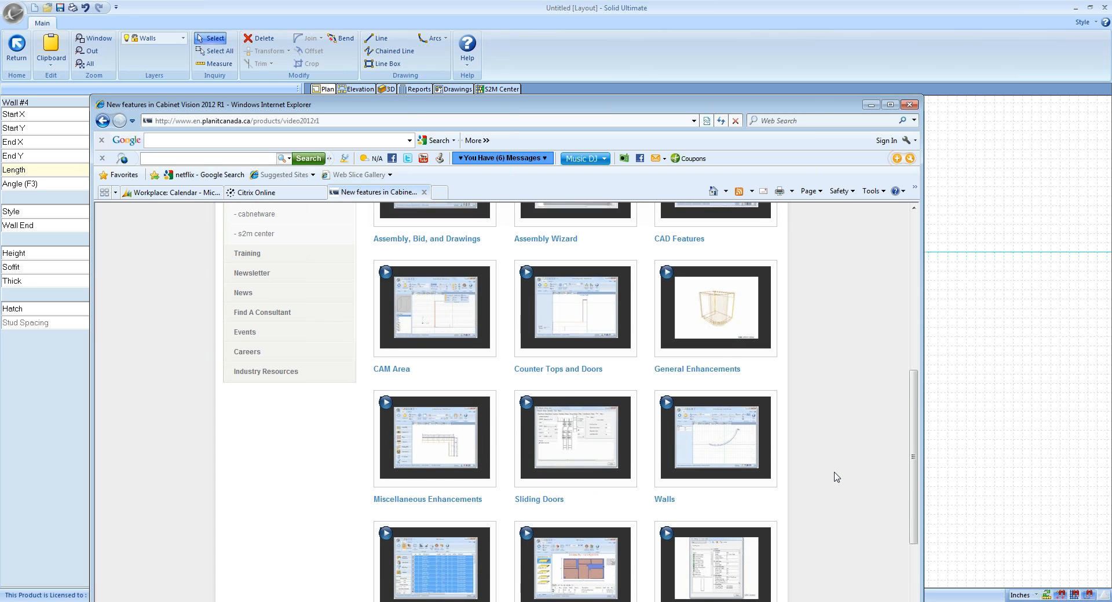
pyautogui.scroll(3, 835, 477)
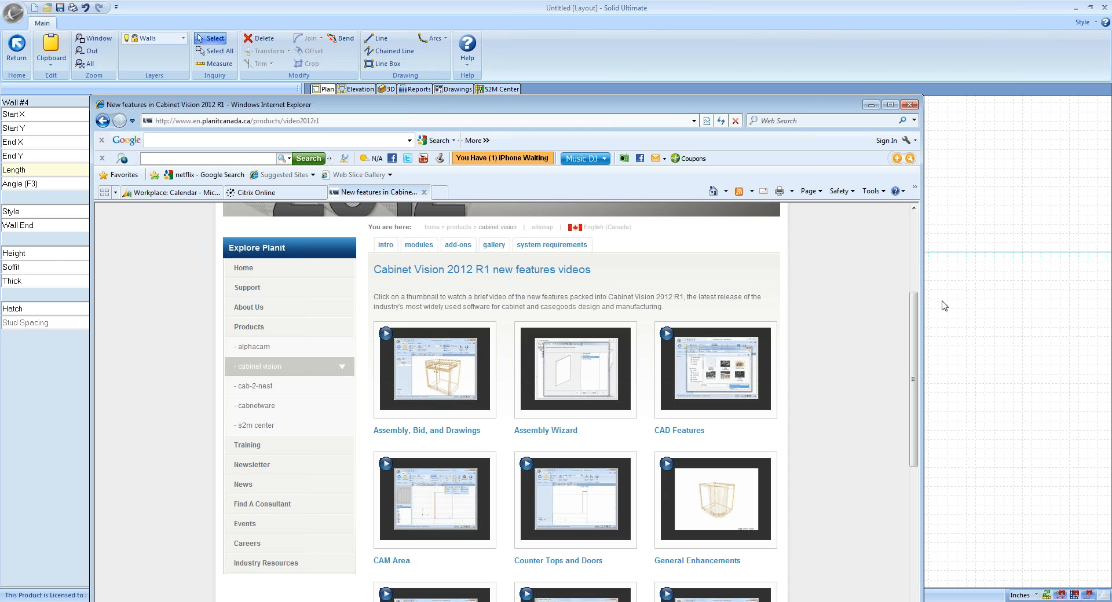
pyautogui.click(965, 8)
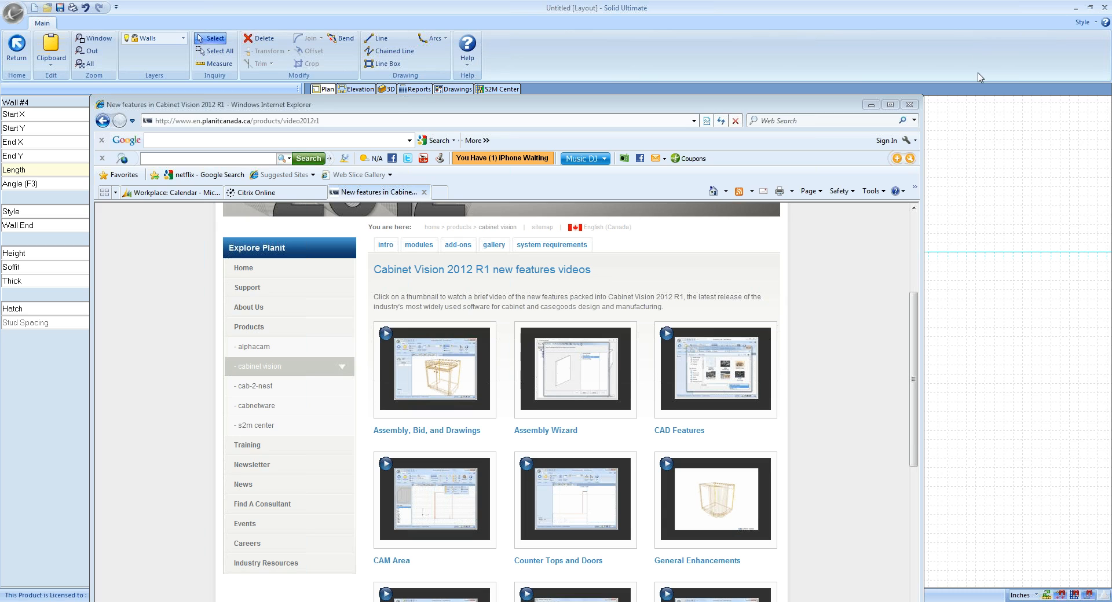